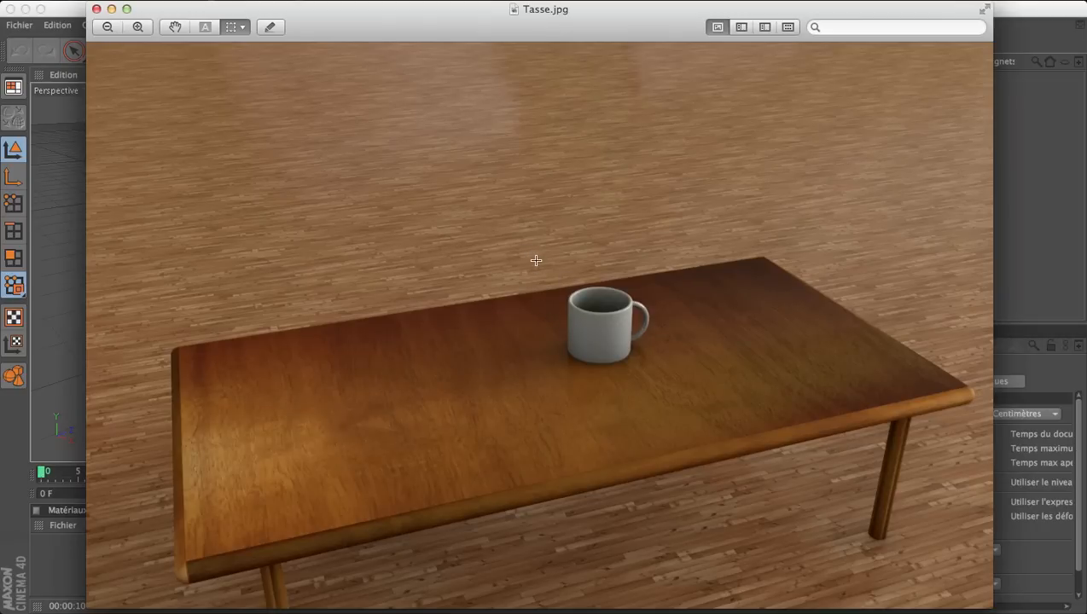
Examine the mug and the table in the reference picture Tasse.jpg and close the picture
left_click_drag(537, 257, 679, 394)
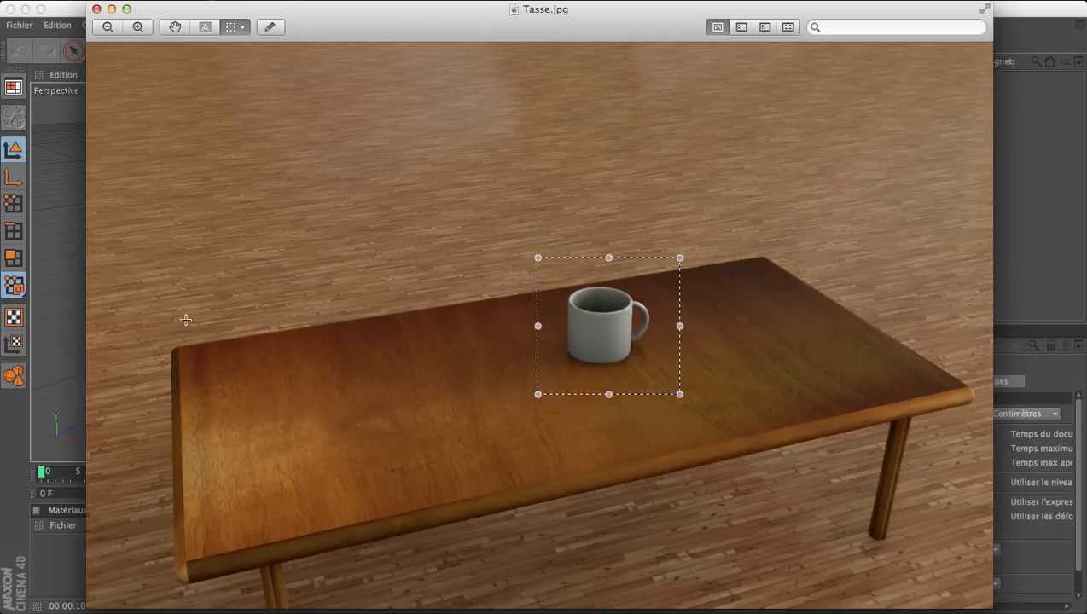
left_click_drag(124, 251, 995, 611)
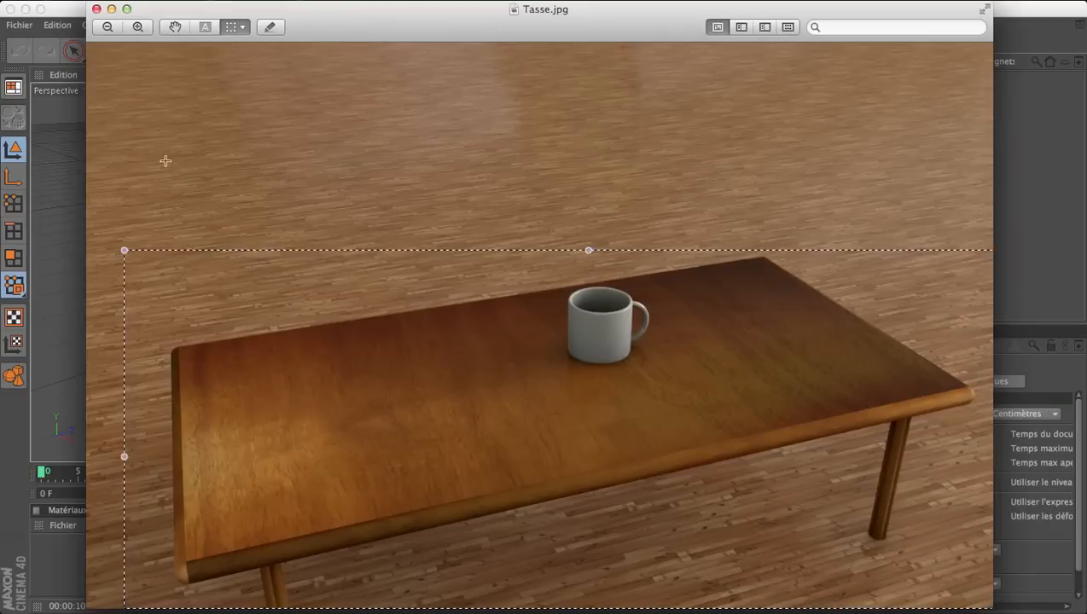
left_click_drag(589, 317, 545, 190)
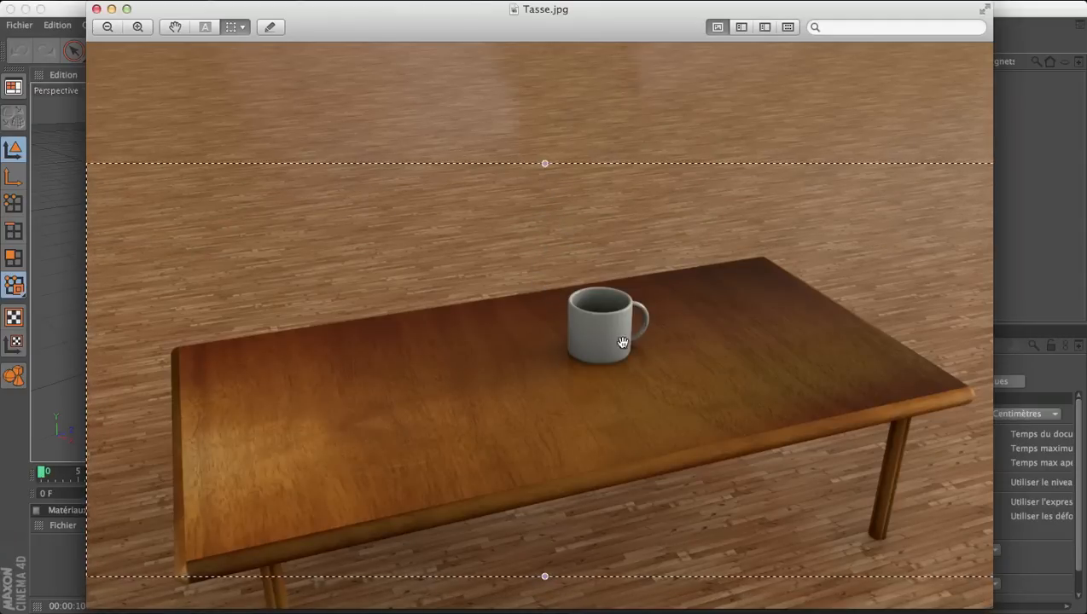
left_click_drag(622, 342, 614, 383)
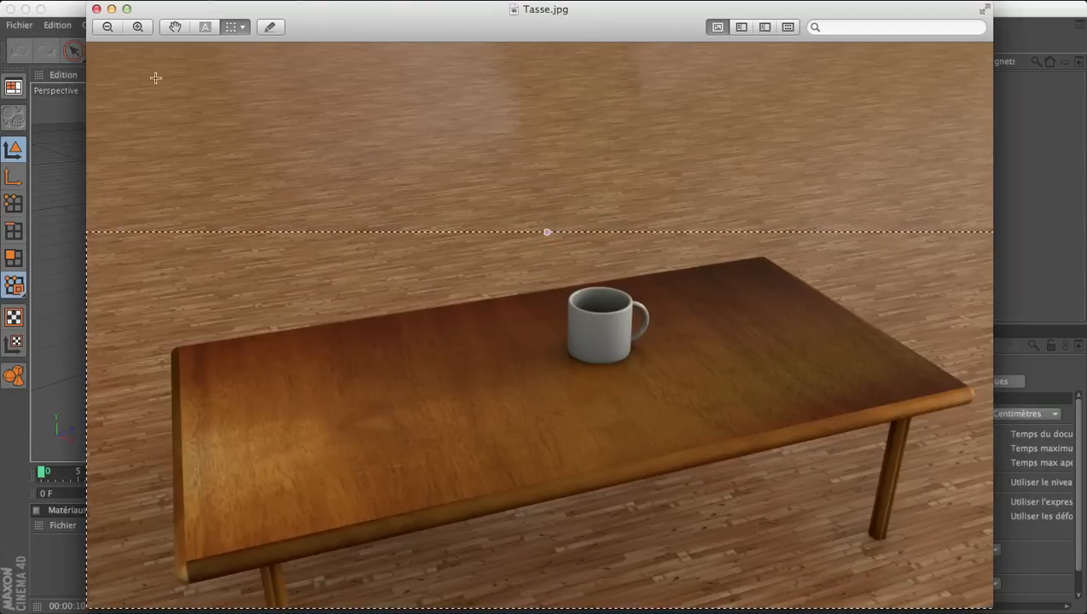
left_click(97, 10)
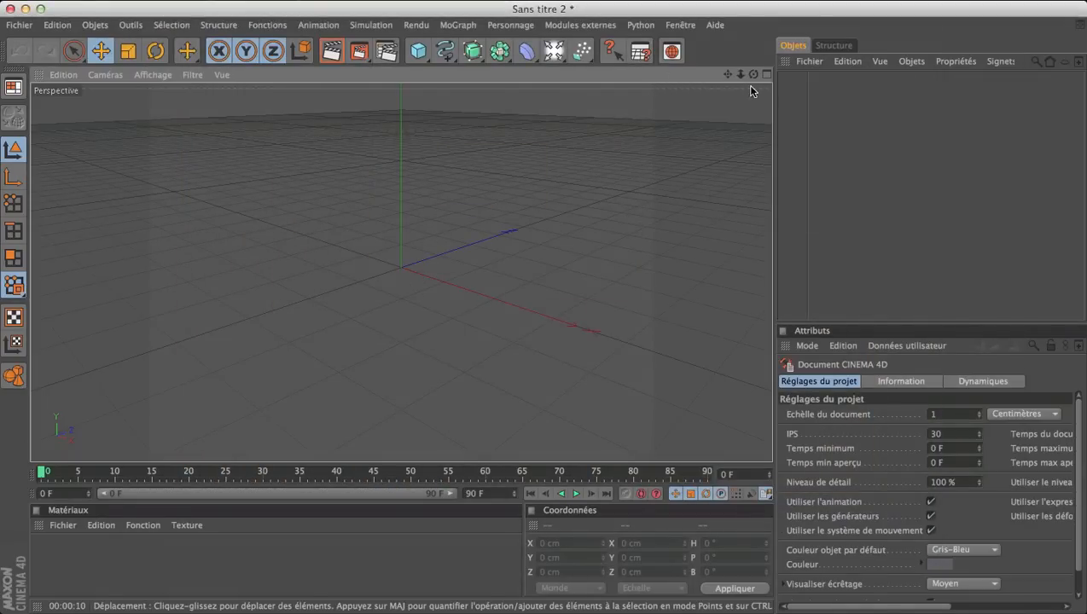
Add a Tube primitive to the scene and raise it to about 103 cm on the Y axis
mouse_move(753, 74)
left_mouse_down()
mouse_move(753, 43)
mouse_move(683, 98)
mouse_move(563, 126)
mouse_move(589, 107)
mouse_move(747, 72)
left_mouse_up()
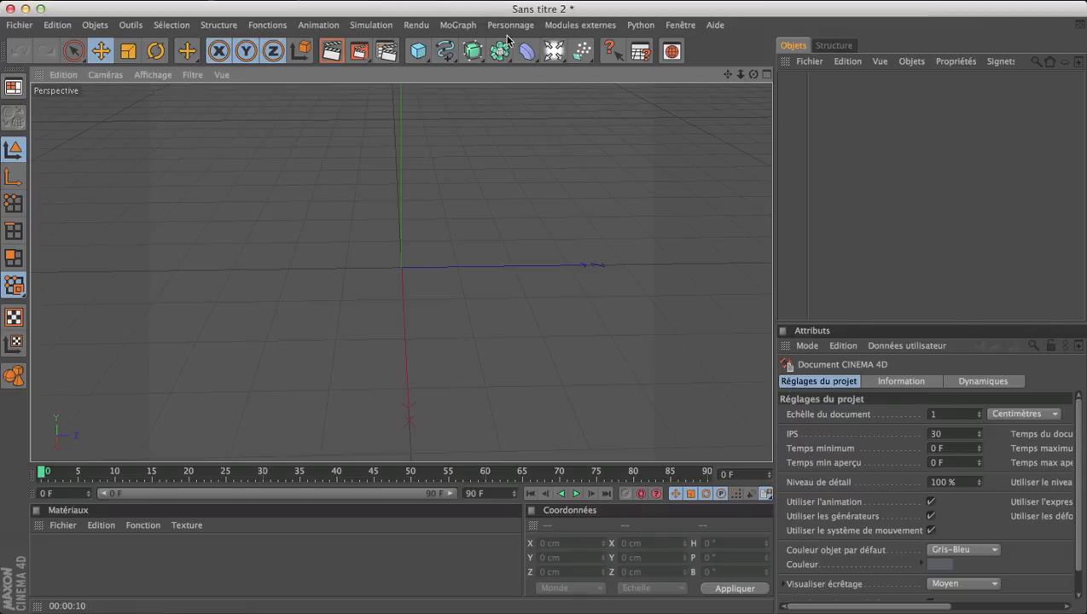
left_click(420, 49)
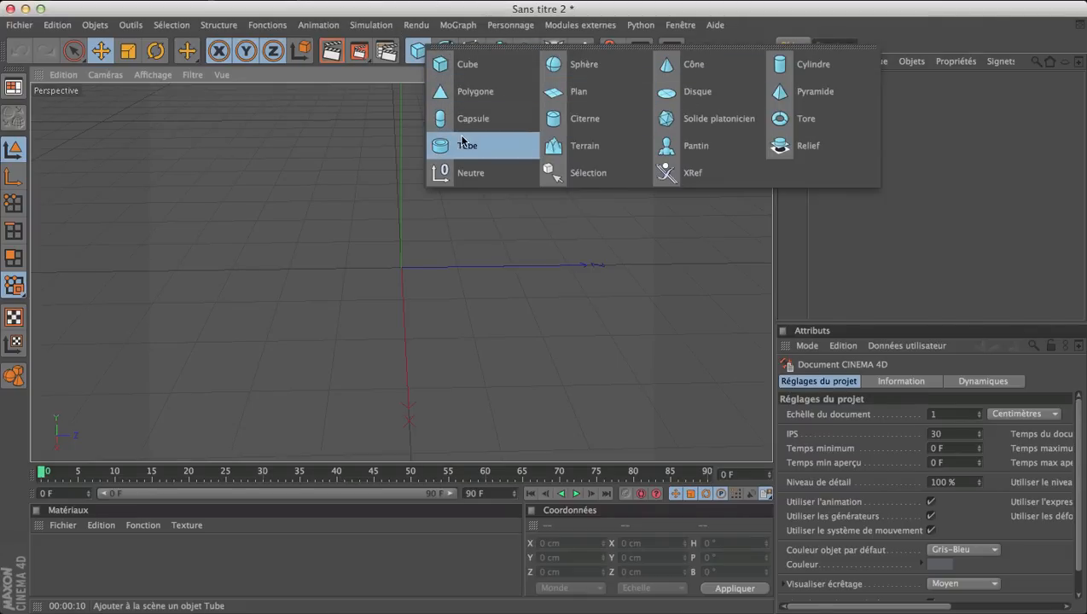
left_click(426, 46)
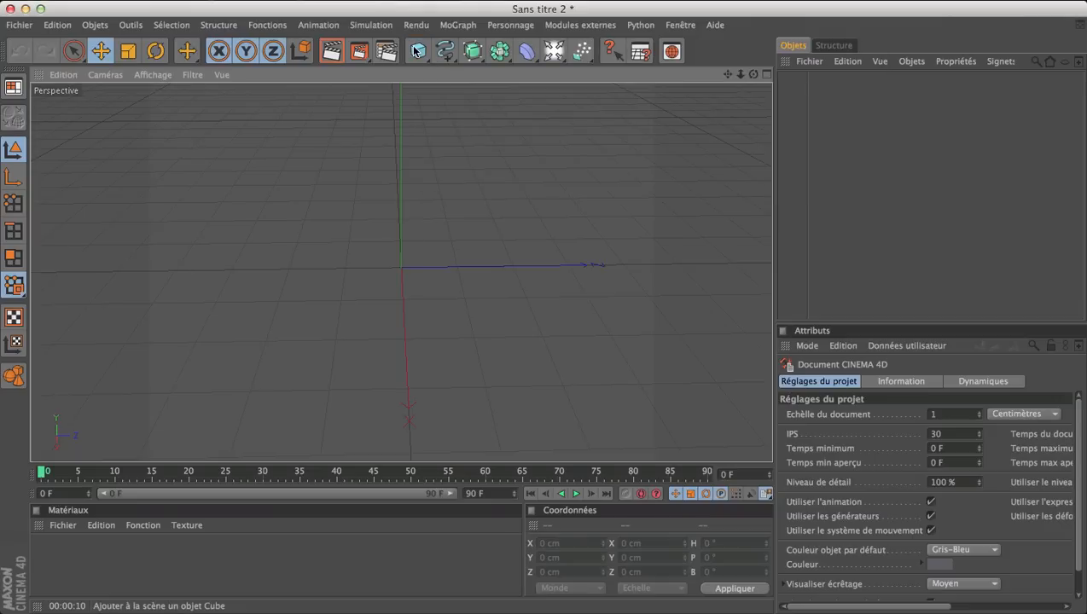
left_click(423, 53)
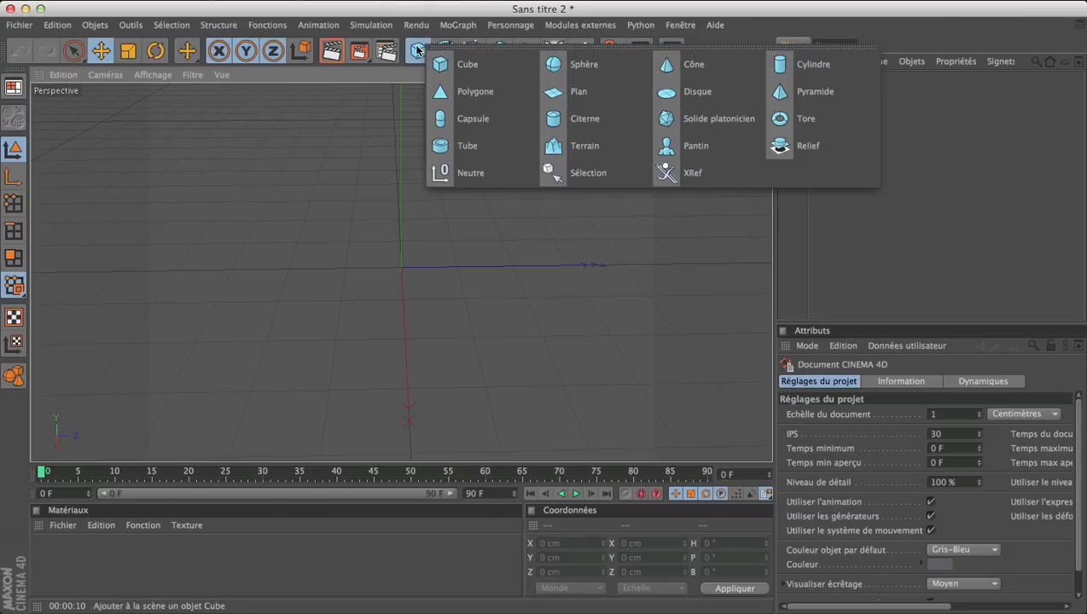
left_click(485, 156)
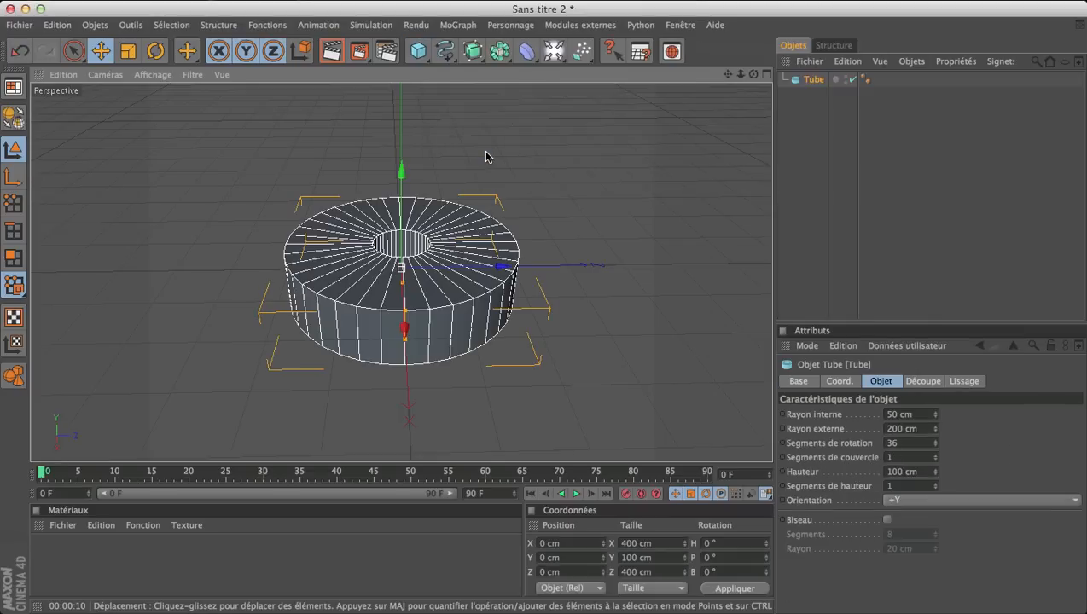
left_click_drag(409, 187, 458, 237)
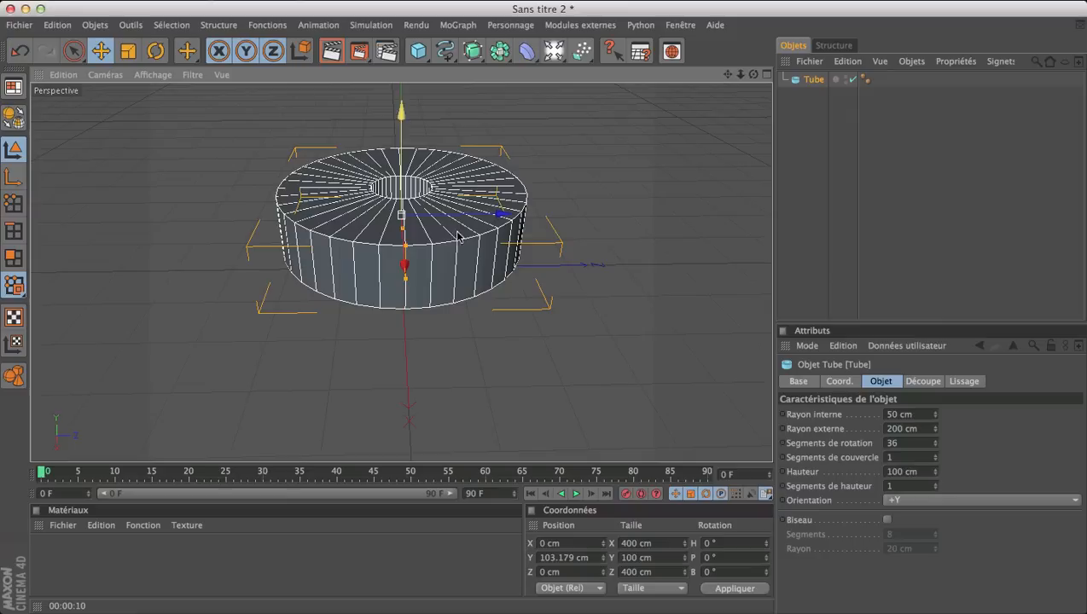
Set the tube's outer radius to 55 cm to make a thin mug wall
left_click(925, 429)
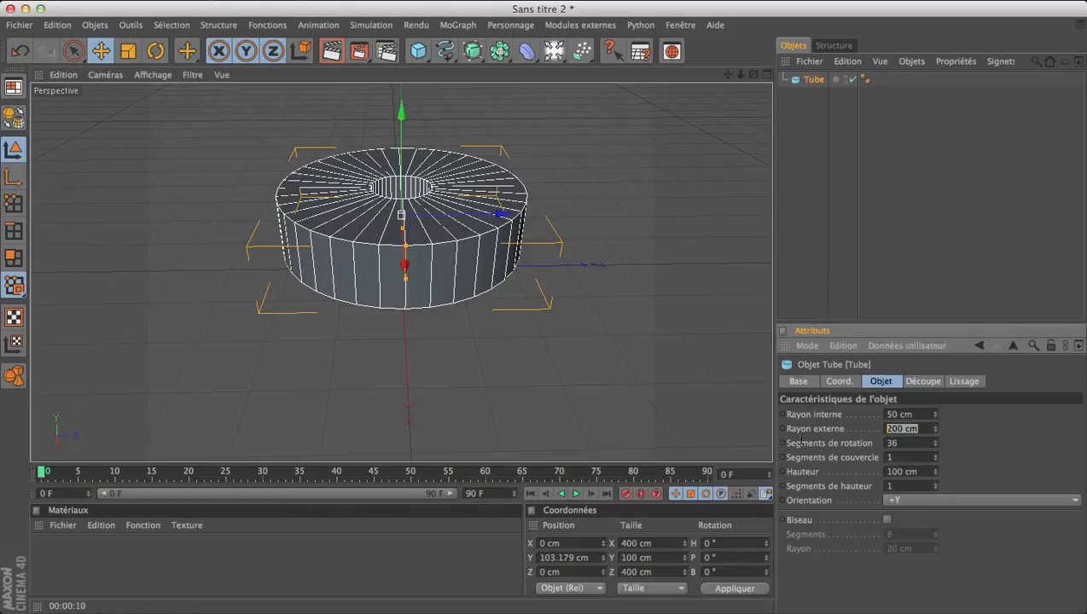
type("55")
key("Return")
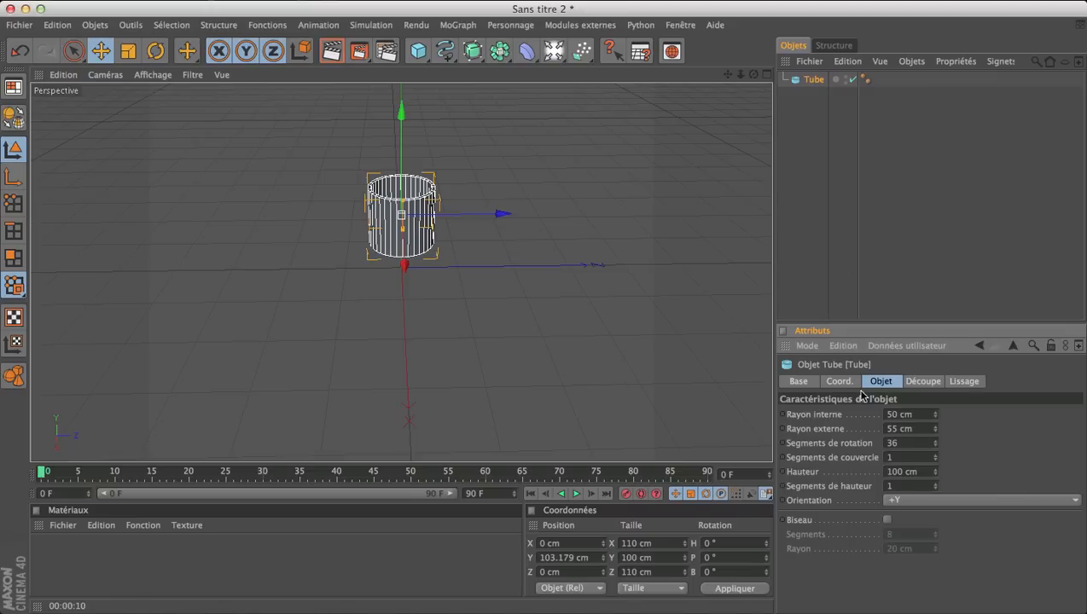
left_click_drag(754, 75, 786, 111)
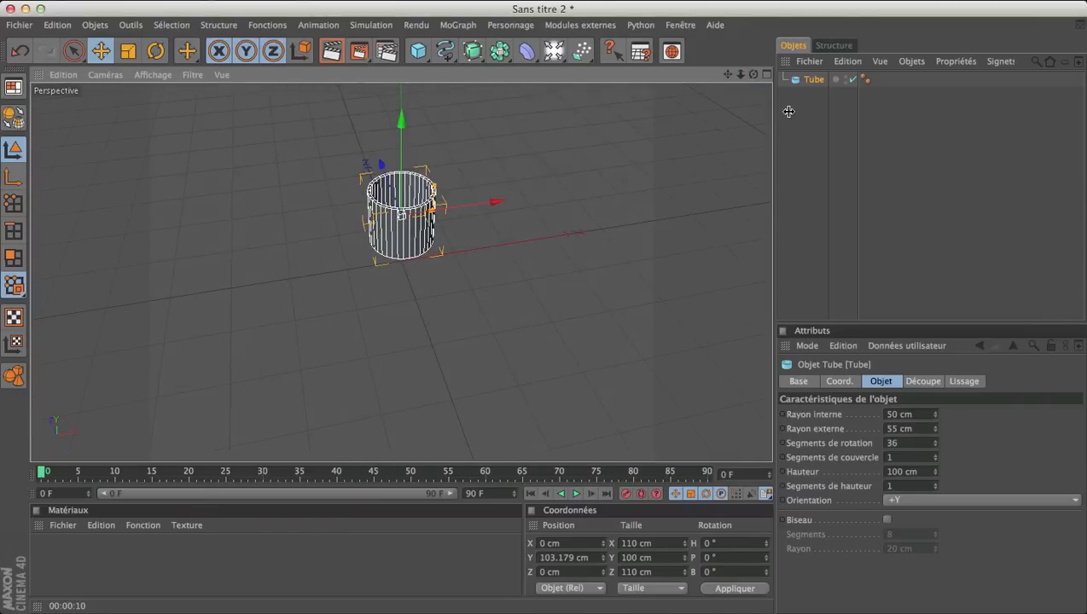
left_click(868, 183)
left_click_drag(753, 74, 665, 72)
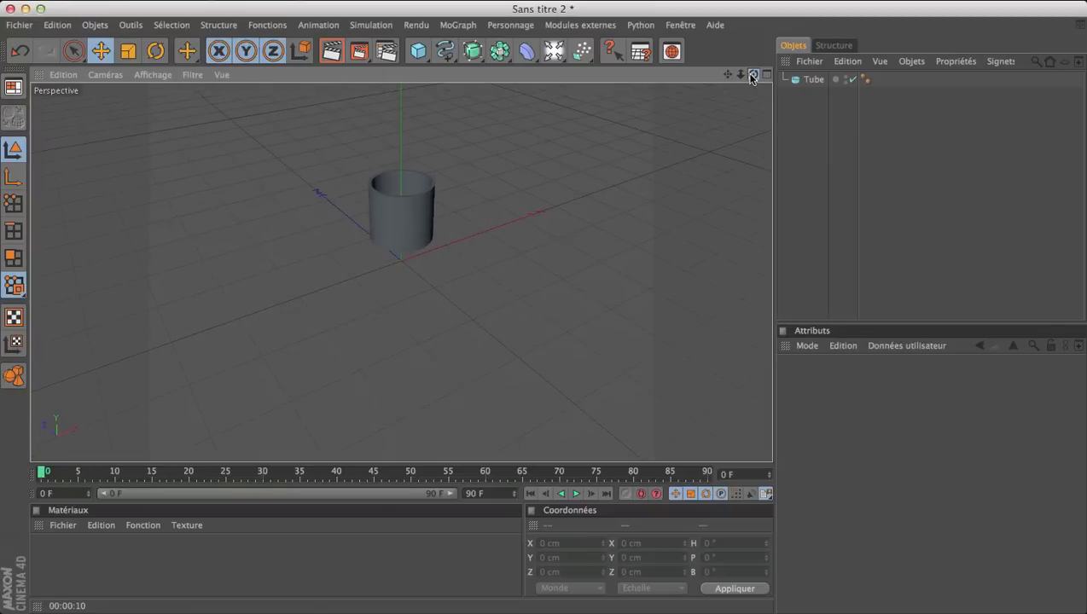
left_click(813, 80)
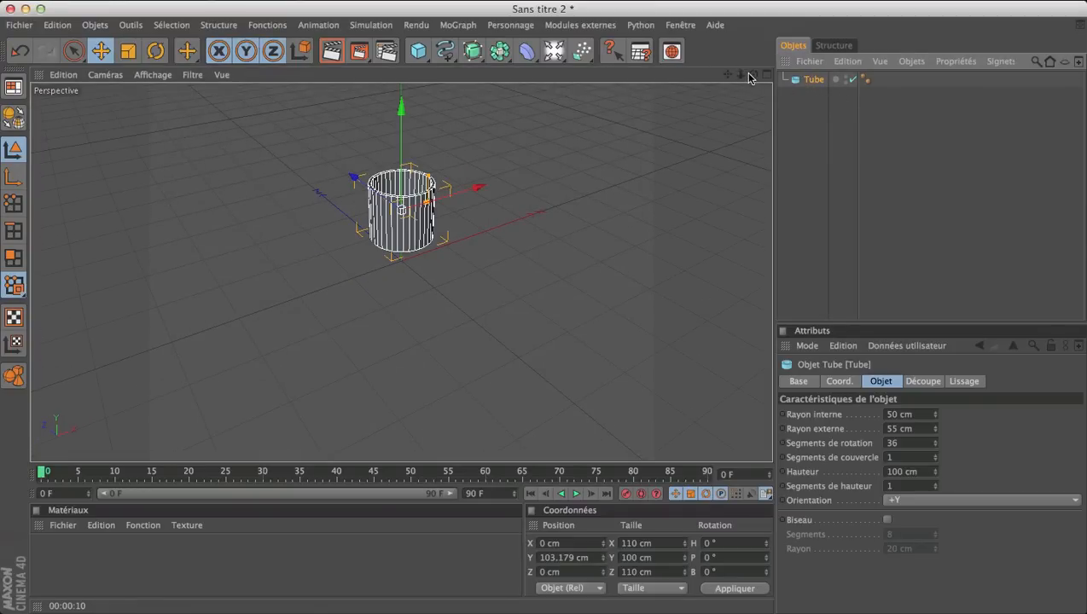
left_click_drag(751, 75, 776, 83)
left_click(914, 189)
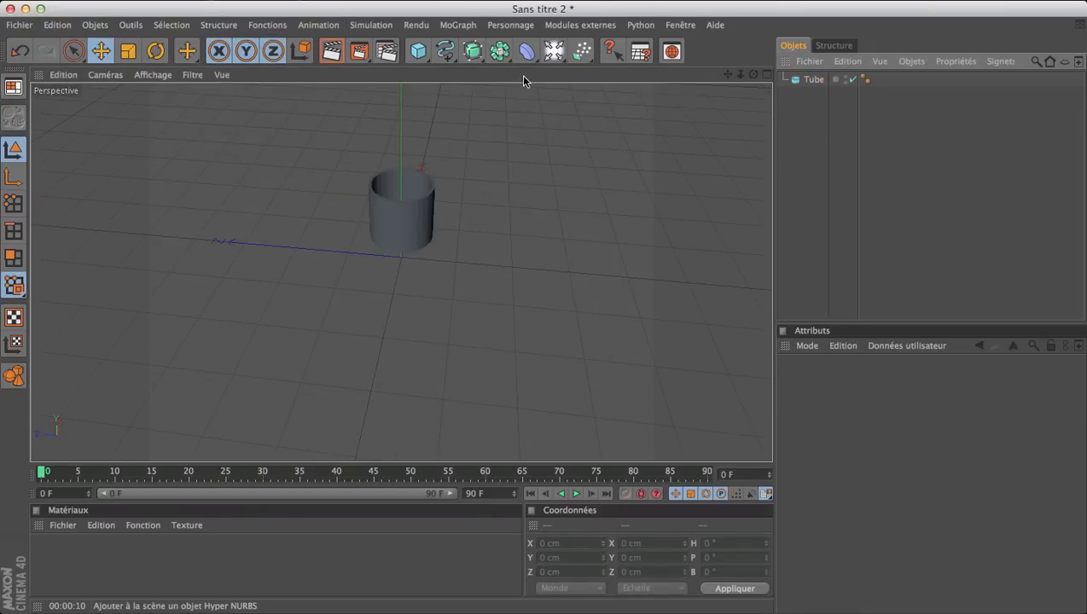
Add a torus (Tore) for the handle, stand it upright with a -90° bank rotation and offset it to about -88 cm on Z
left_click(417, 50)
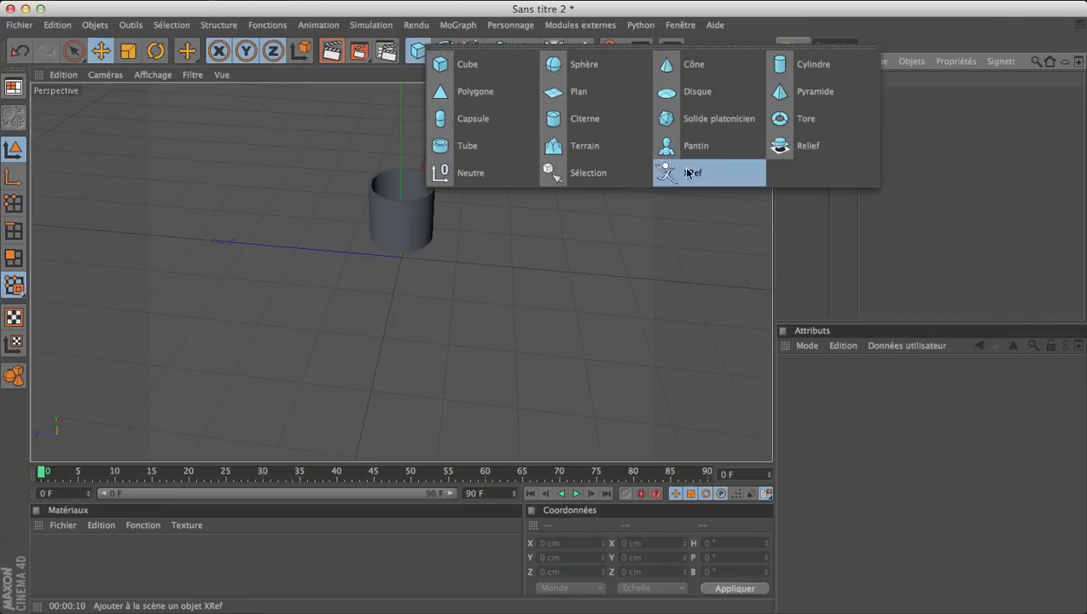
left_click(806, 120)
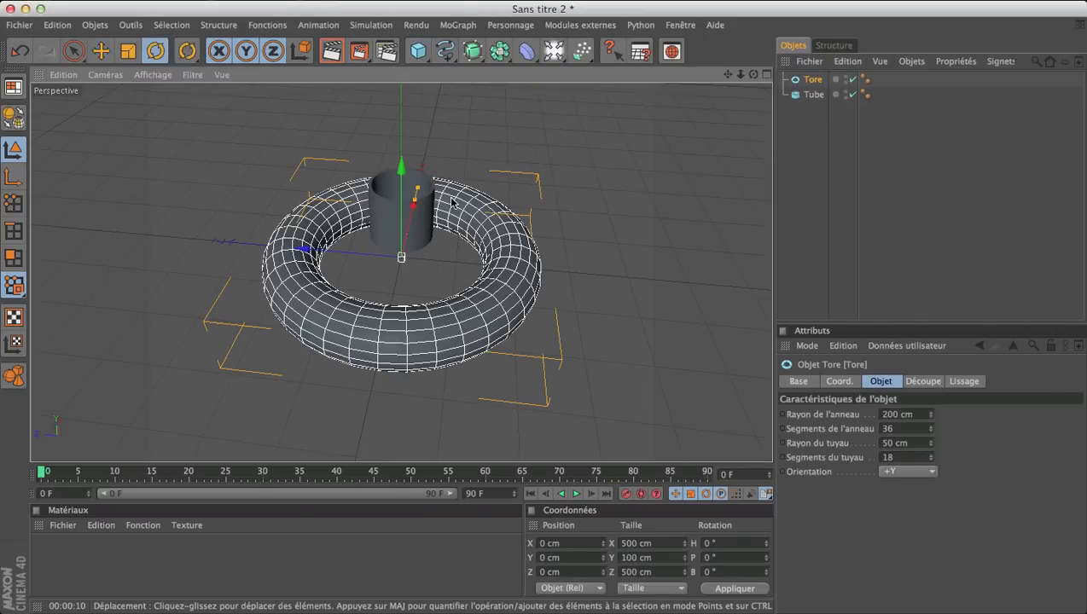
key("r")
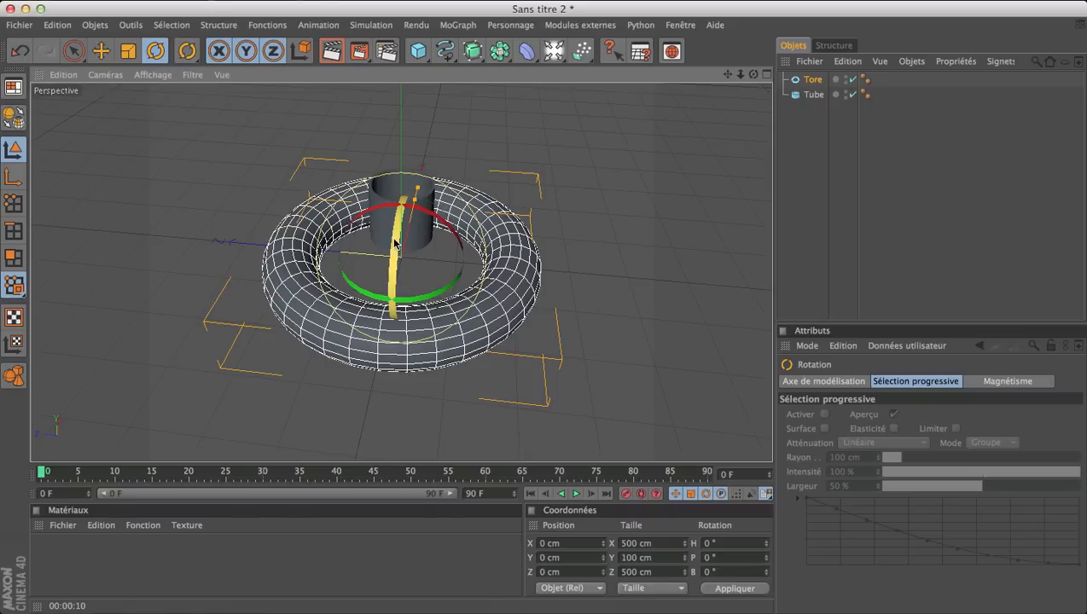
left_click_drag(394, 238, 395, 314)
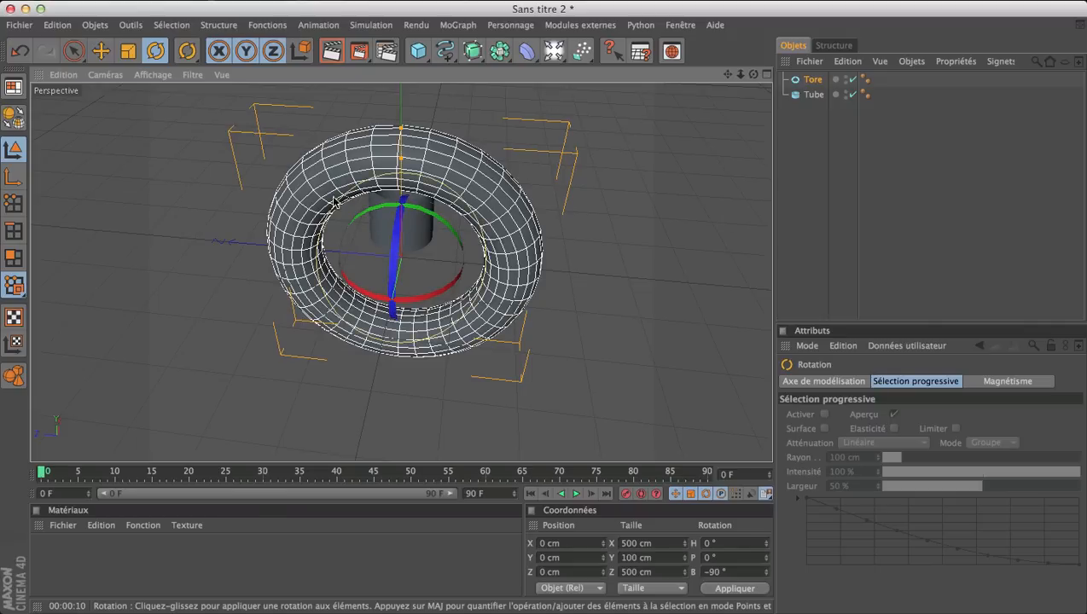
key("e")
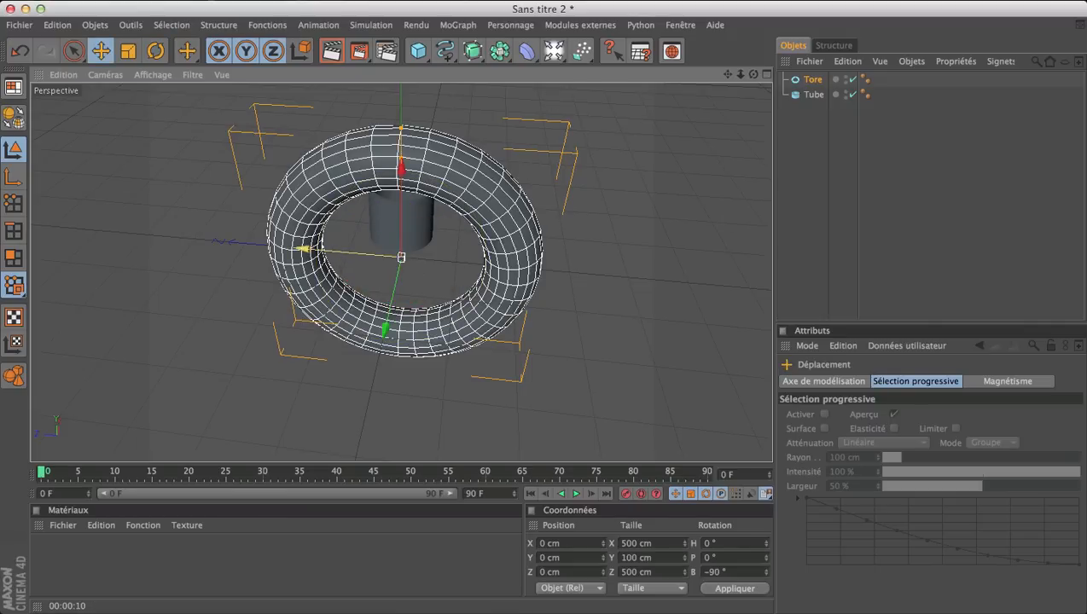
left_click_drag(301, 246, 352, 254)
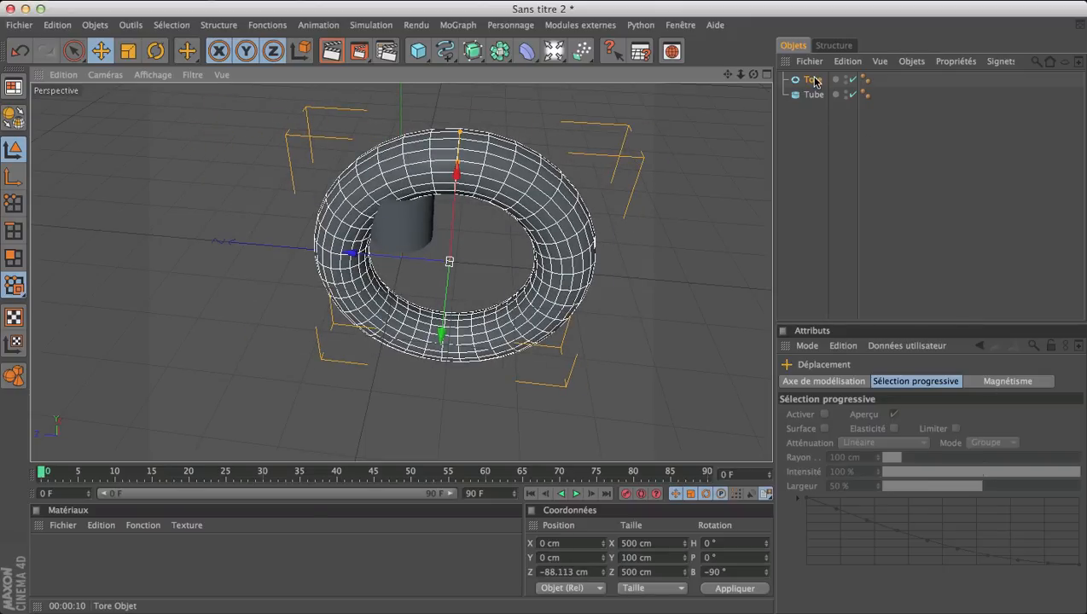
Reduce the torus to a 74 cm ring radius and 6 cm pipe radius, and raise it to about 87 cm on Y
left_click(813, 80)
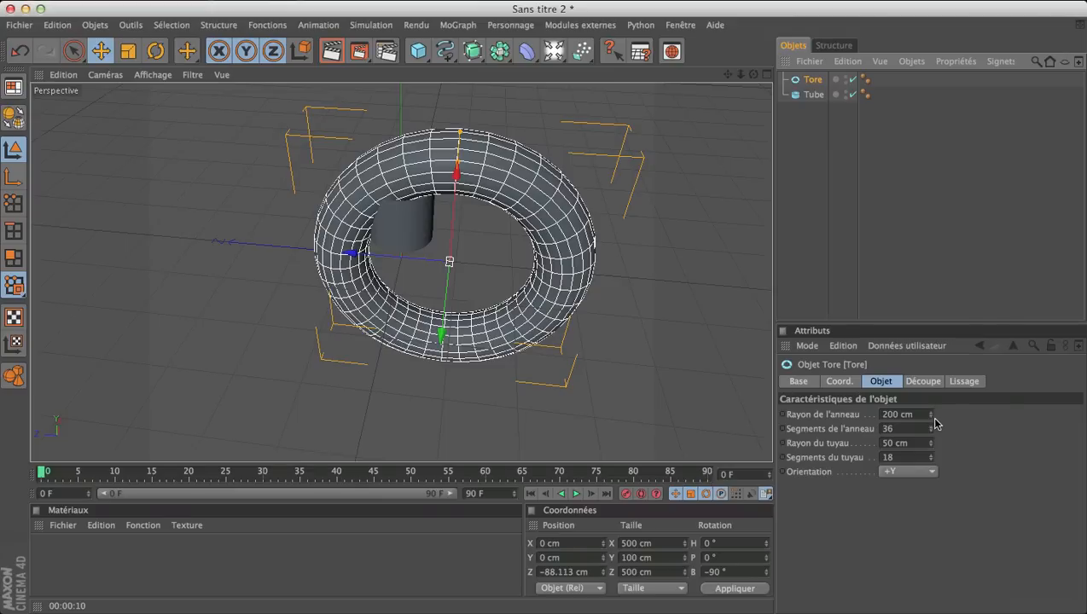
left_click_drag(931, 417, 931, 456)
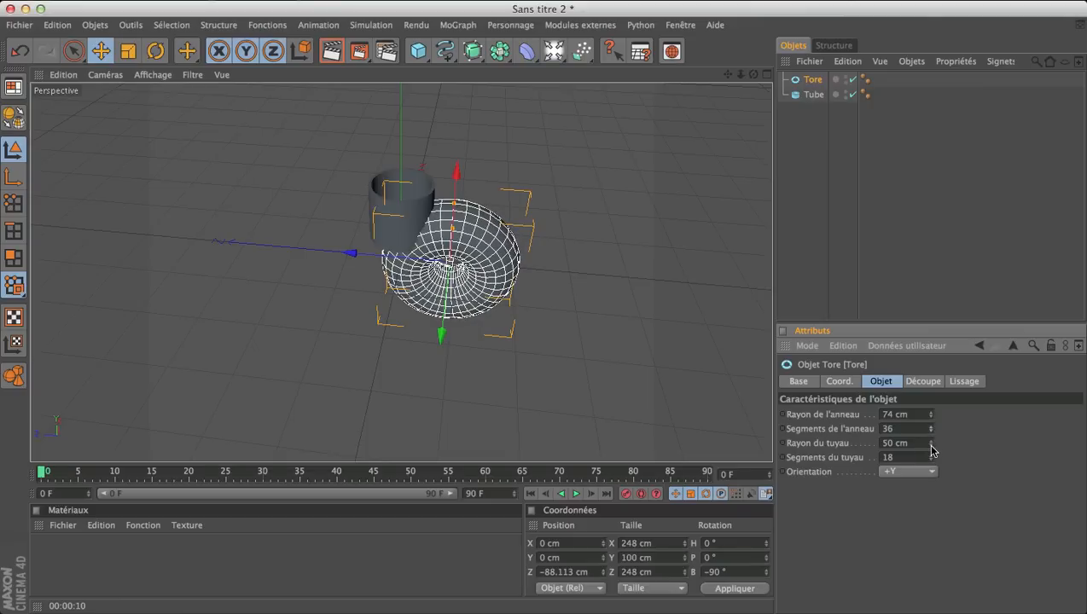
left_click_drag(932, 451, 932, 466)
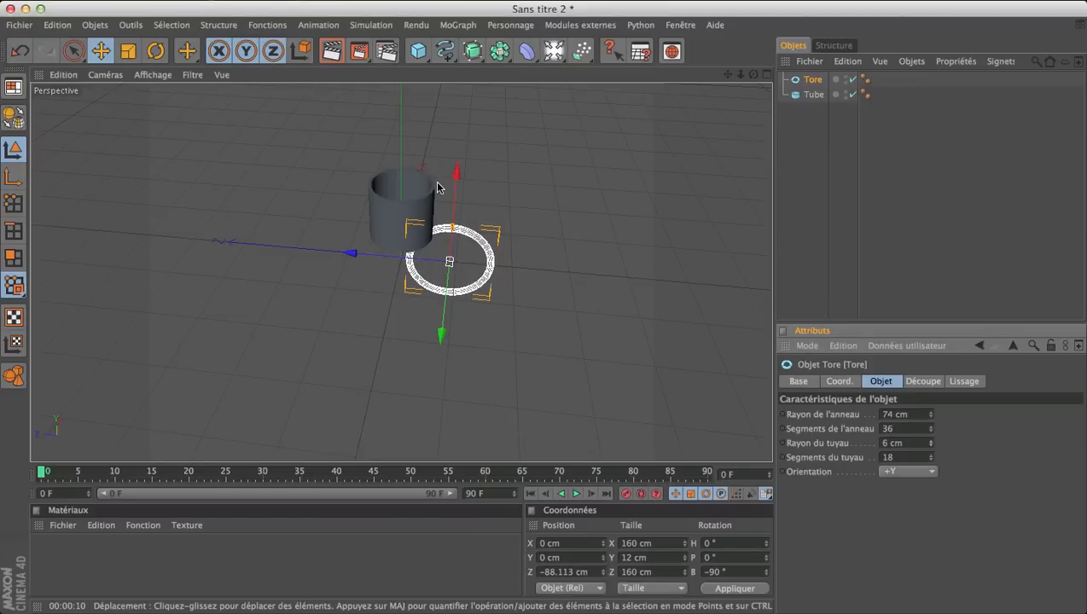
left_click_drag(456, 183, 458, 134)
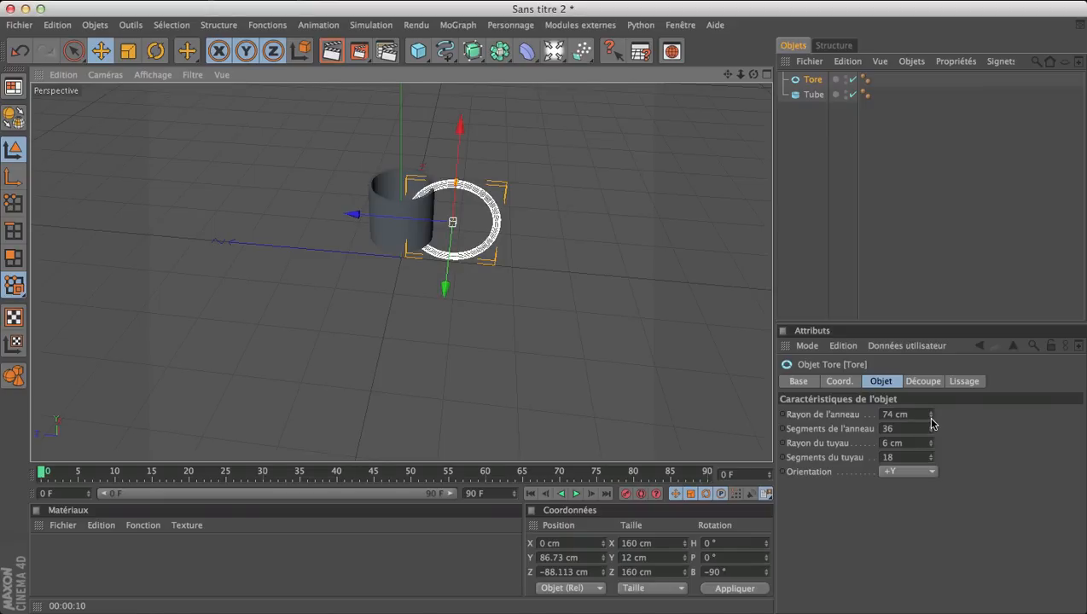
Set the torus's ring radius to 53 cm and its ring segments to 25
left_click_drag(930, 417, 931, 437)
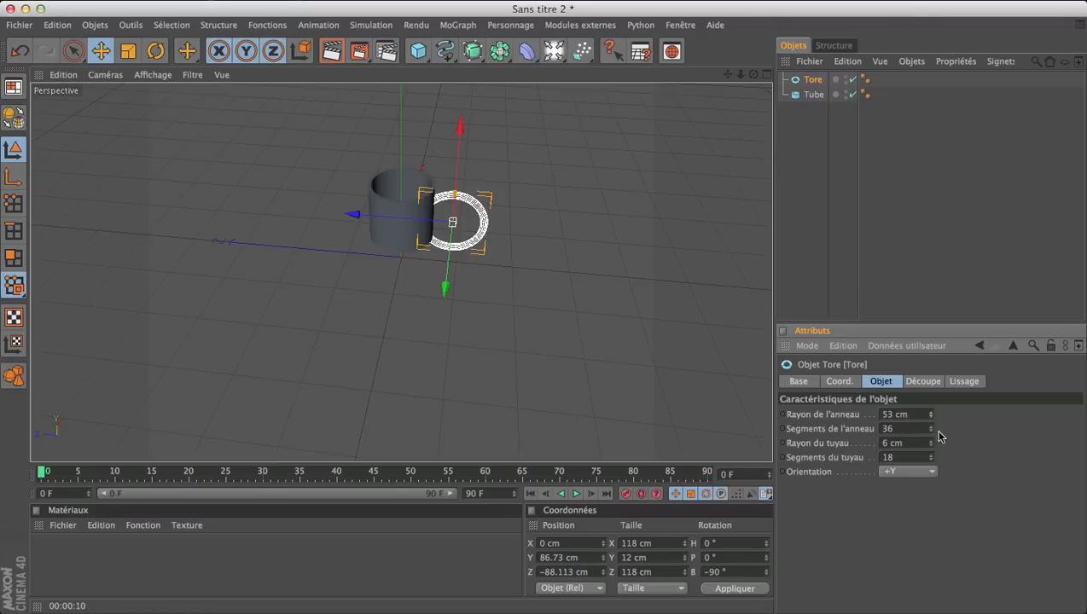
mouse_move(930, 432)
left_mouse_down()
mouse_move(931, 444)
mouse_move(931, 429)
left_mouse_up()
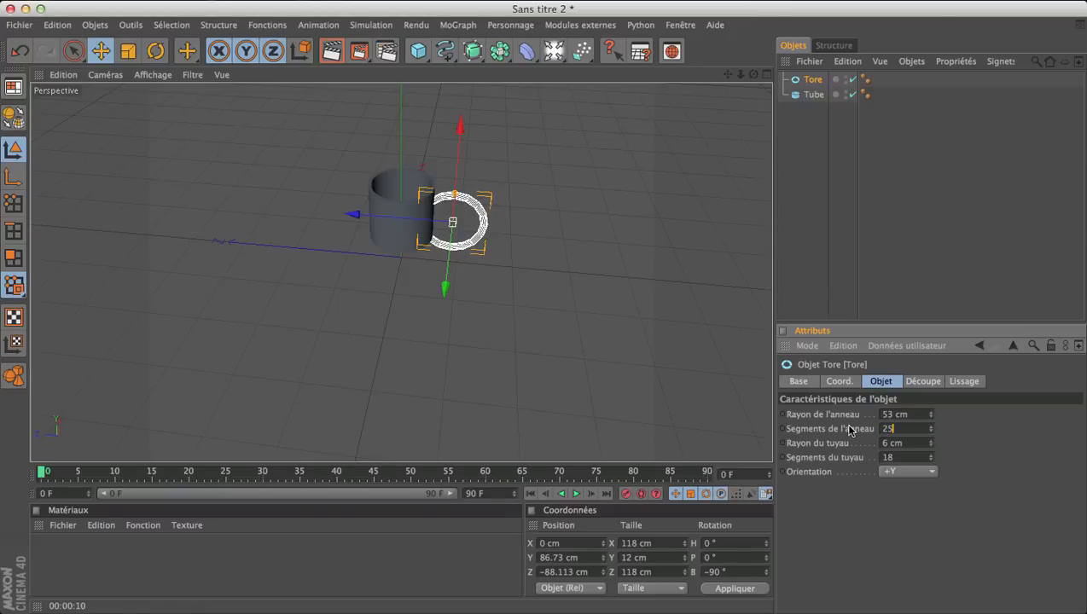
key("Return")
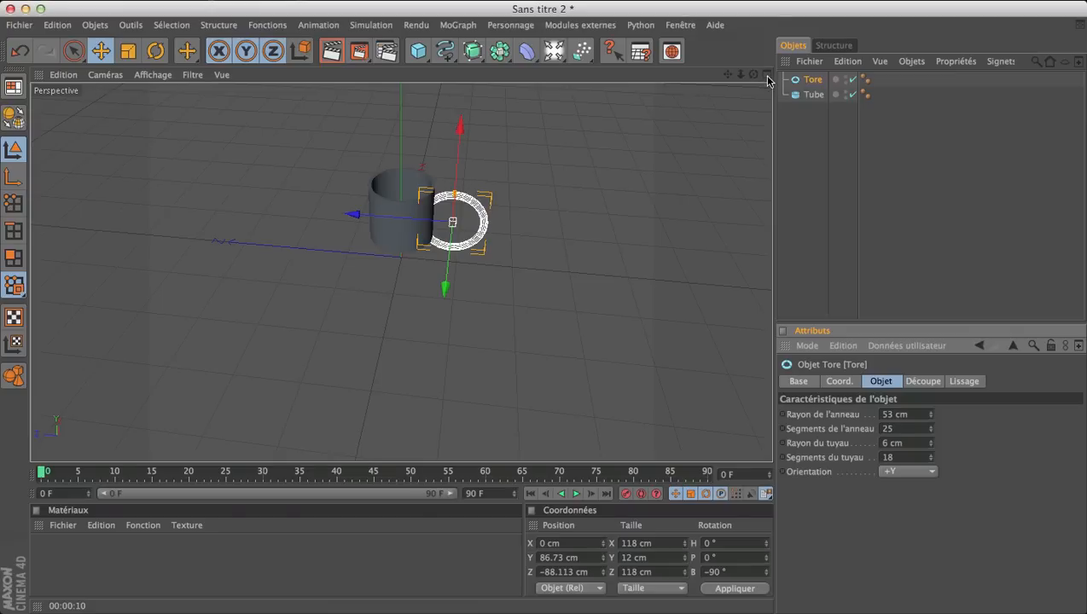
In the Droite view, move the torus along Z to about -55 cm, centring it on the tube's outer wall
middle_click(668, 152)
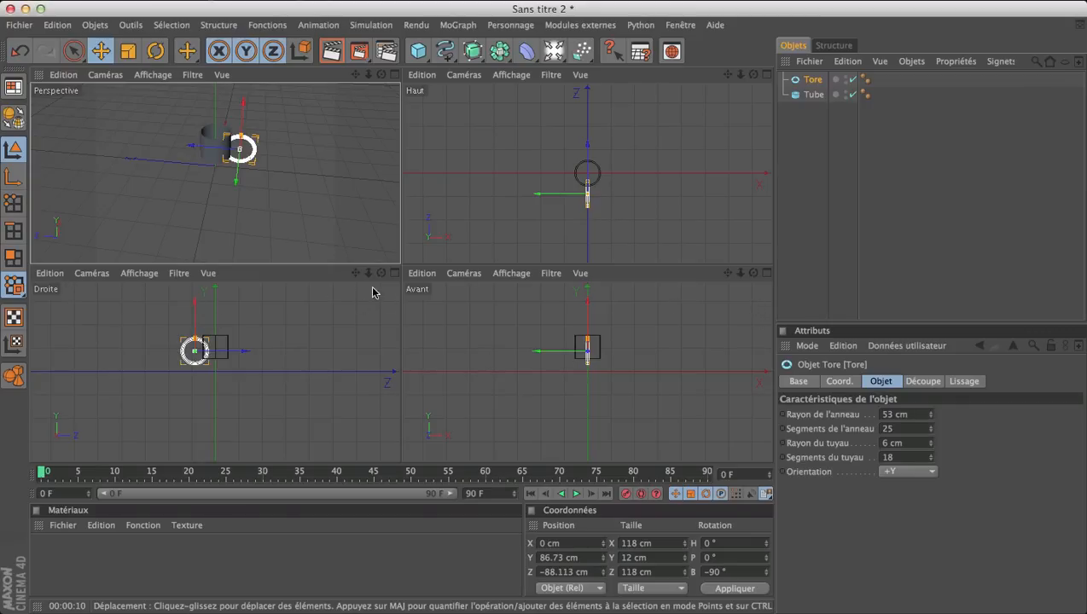
left_click(394, 273)
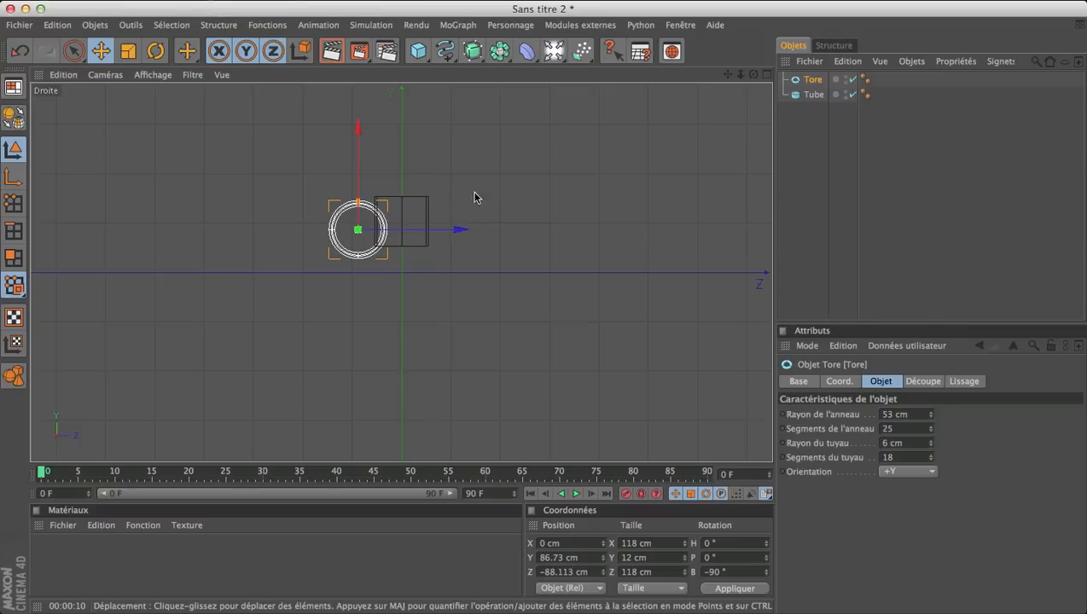
scroll(377, 194, "up", 10)
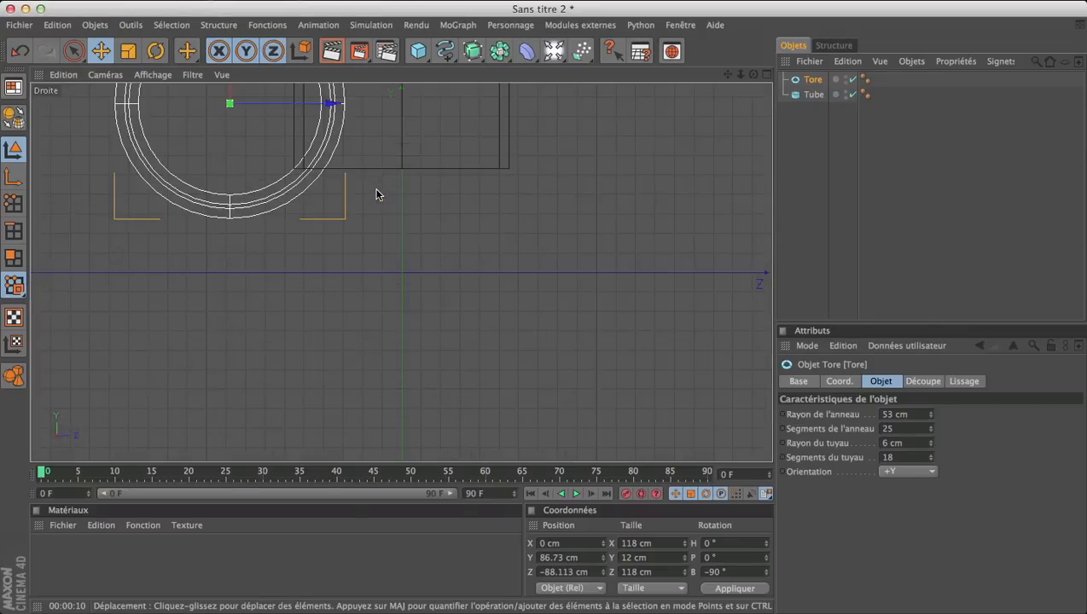
scroll(376, 194, "down", 3)
left_click_drag(726, 83, 664, 102)
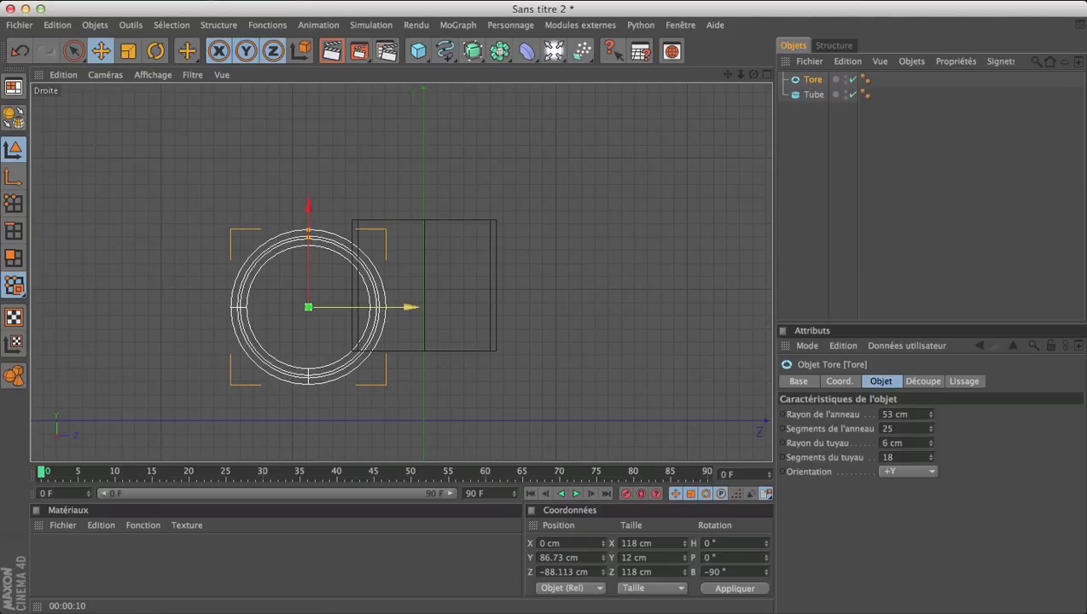
left_click_drag(408, 307, 451, 307)
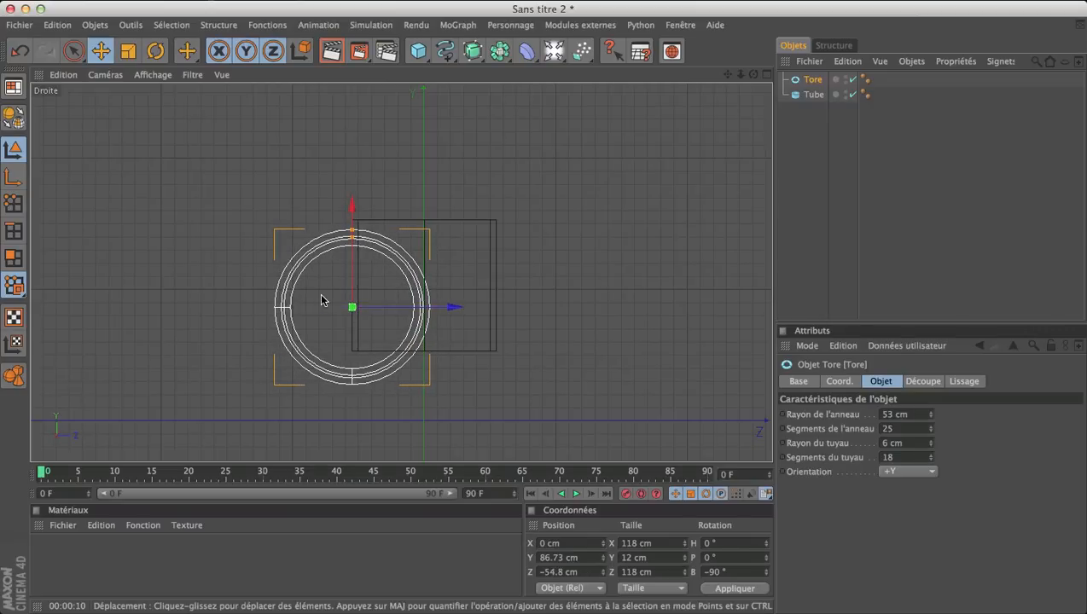
Reduce the torus's ring radius to 39 cm and raise the torus to about 101.5 cm on Y, within the tube's height
scroll(321, 297, "up", 2)
scroll(321, 297, "up", 5)
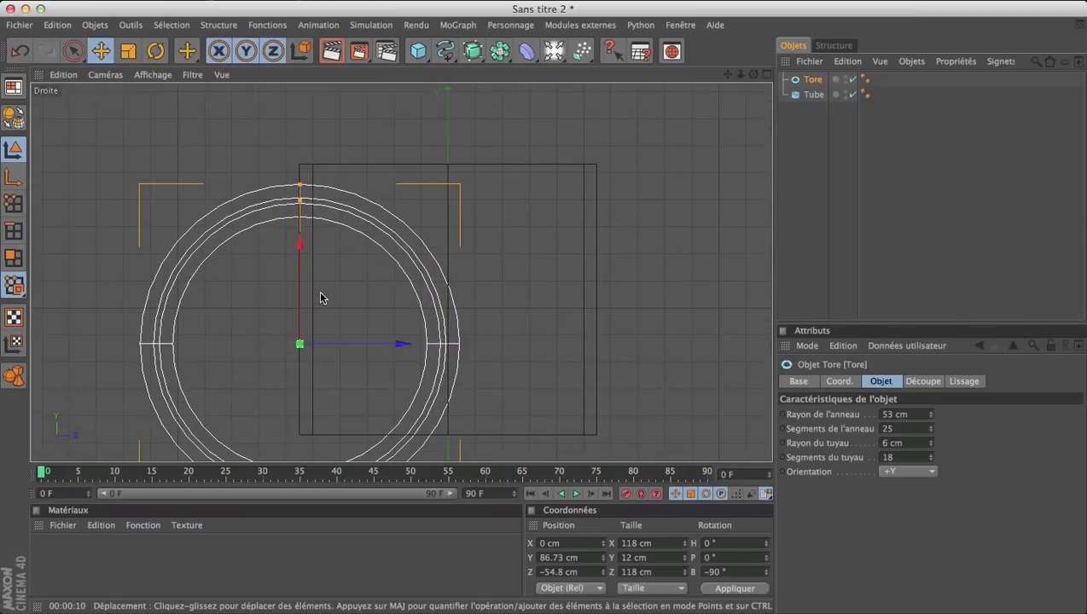
mouse_move(364, 344)
left_mouse_down()
mouse_move(307, 344)
mouse_move(383, 344)
left_mouse_up()
left_click_drag(299, 271, 292, 243)
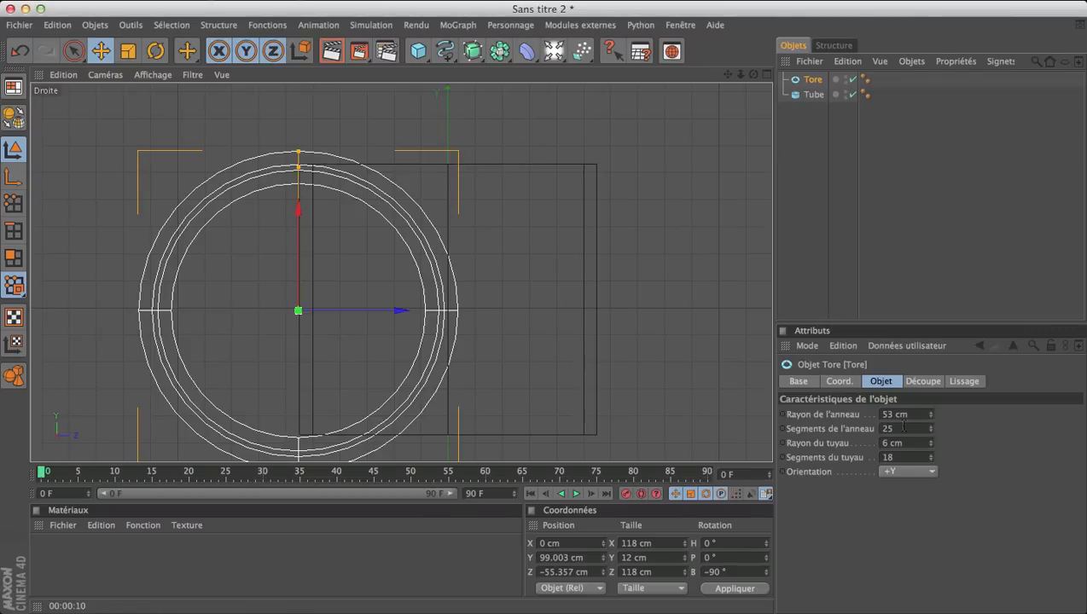
left_click_drag(931, 418, 931, 440)
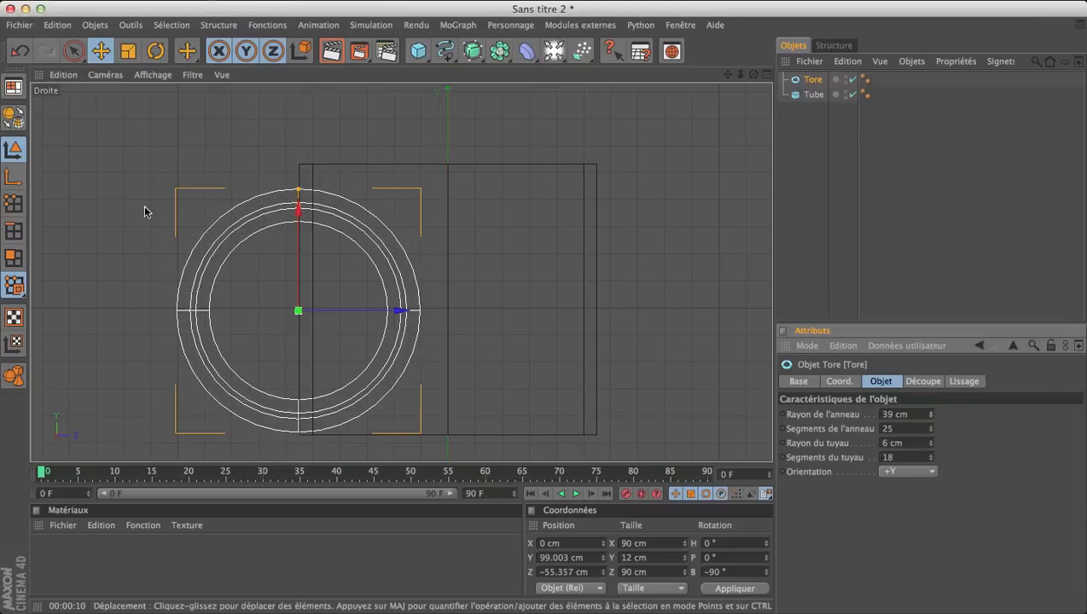
left_click_drag(297, 205, 298, 198)
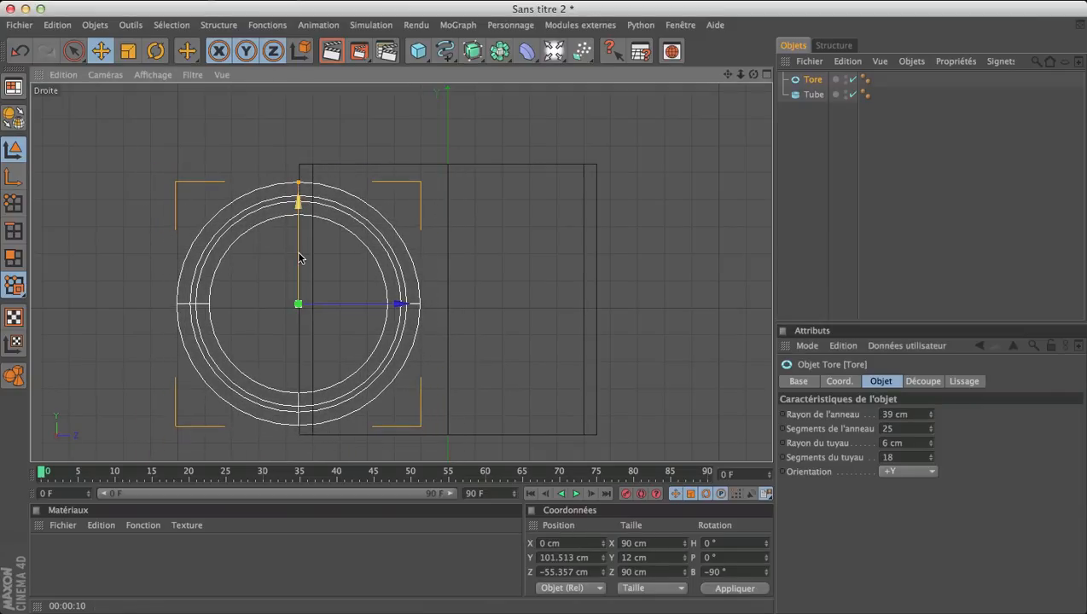
Examine the mug in the Perspective view from several angles to check the handle's size and fit against the body
middle_click(523, 276)
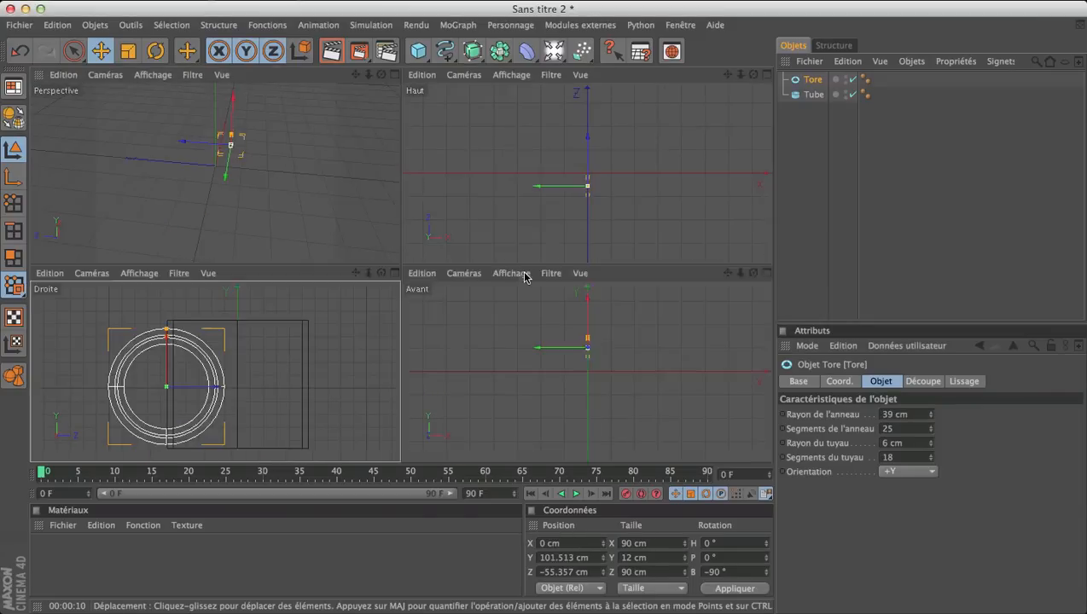
middle_click(383, 278)
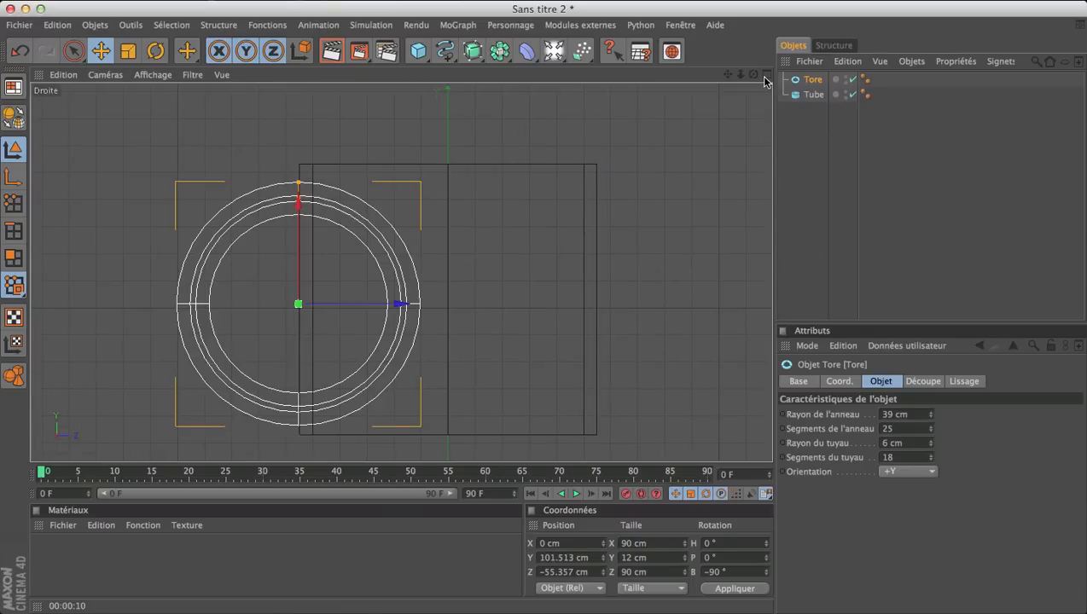
left_click(765, 75)
middle_click(324, 263)
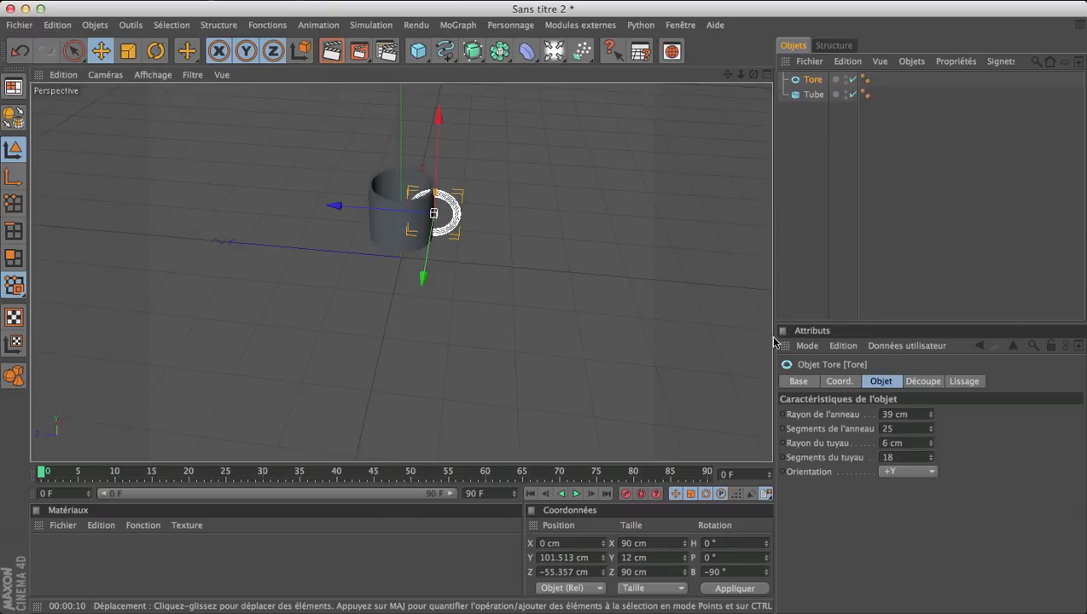
left_click_drag(753, 74, 721, 126)
left_click(842, 181)
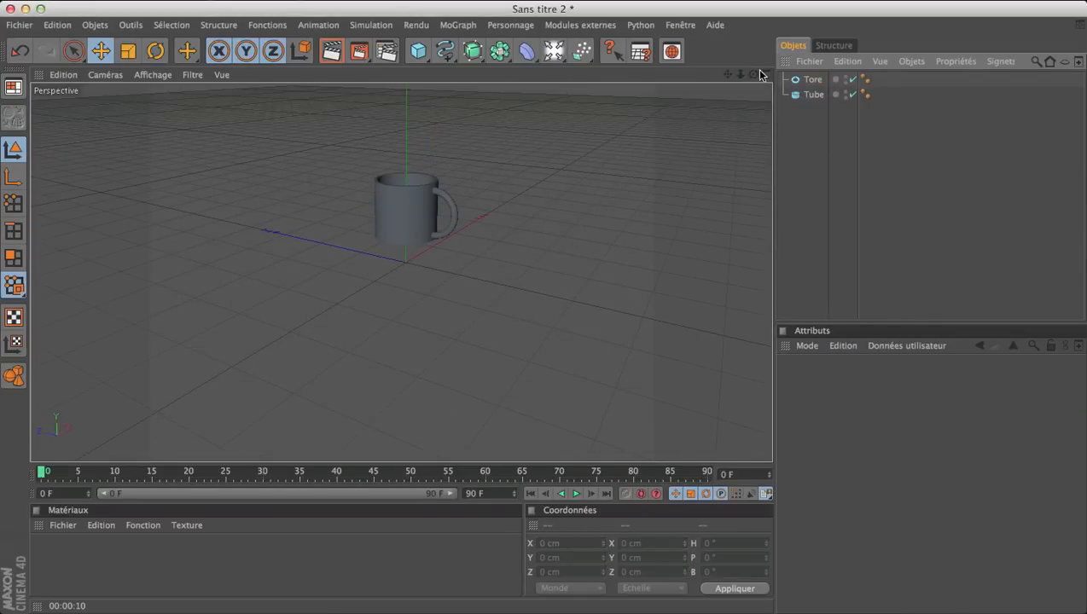
left_click_drag(754, 74, 730, 108)
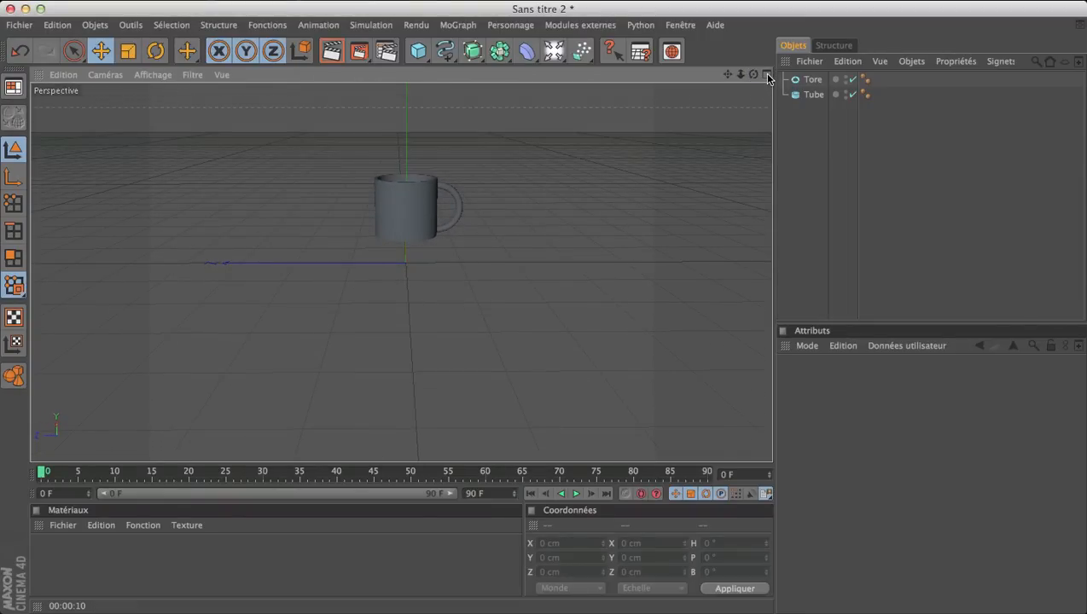
left_click(766, 75)
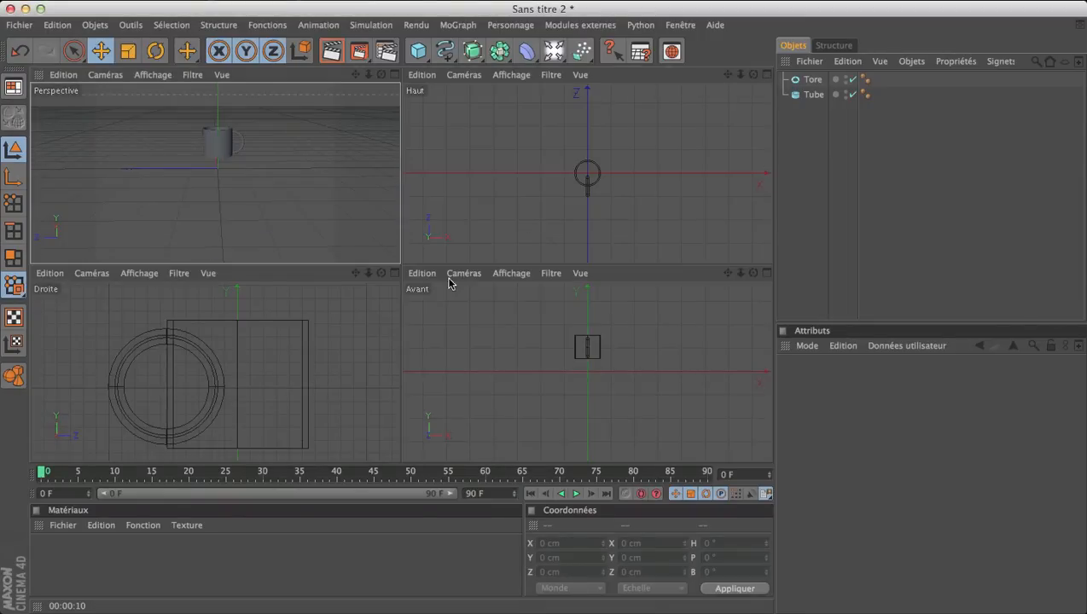
Make the torus an editable polygon object and switch to polygon mode in the Droite view
left_click(393, 272)
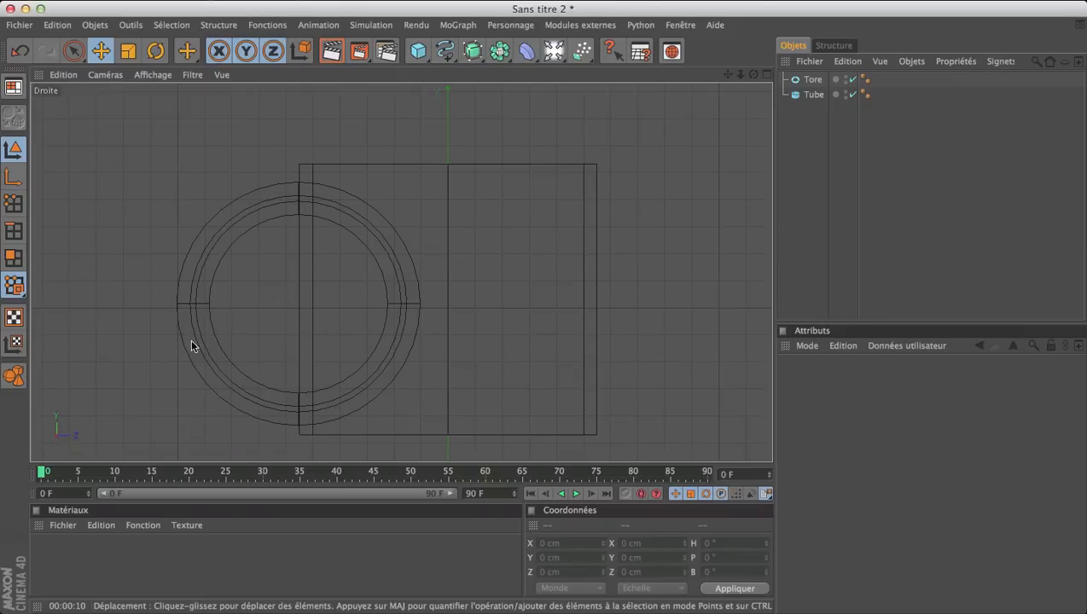
left_click(812, 80)
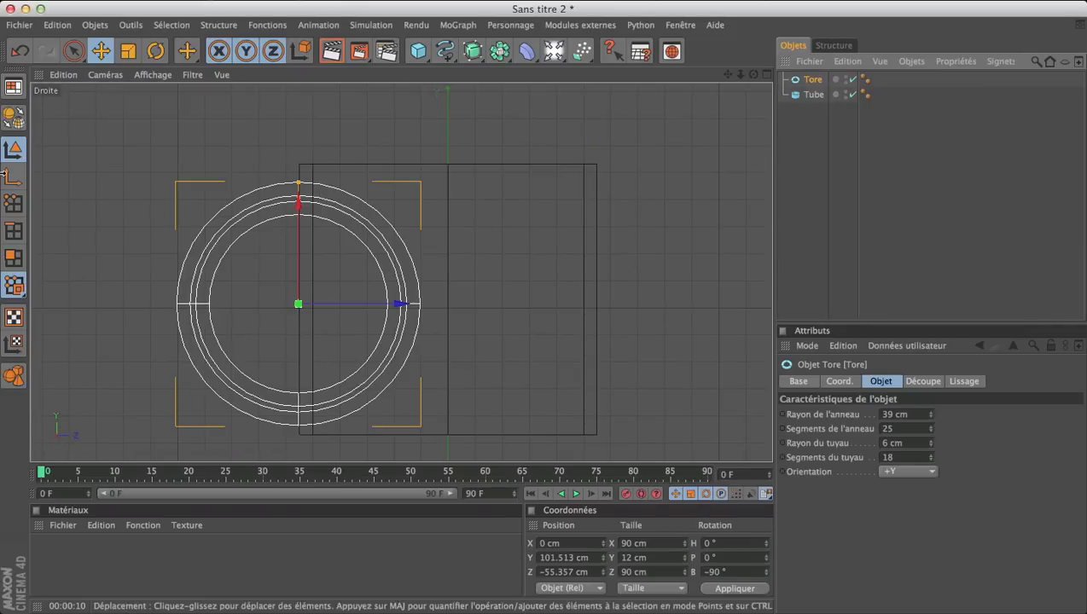
left_click(15, 122)
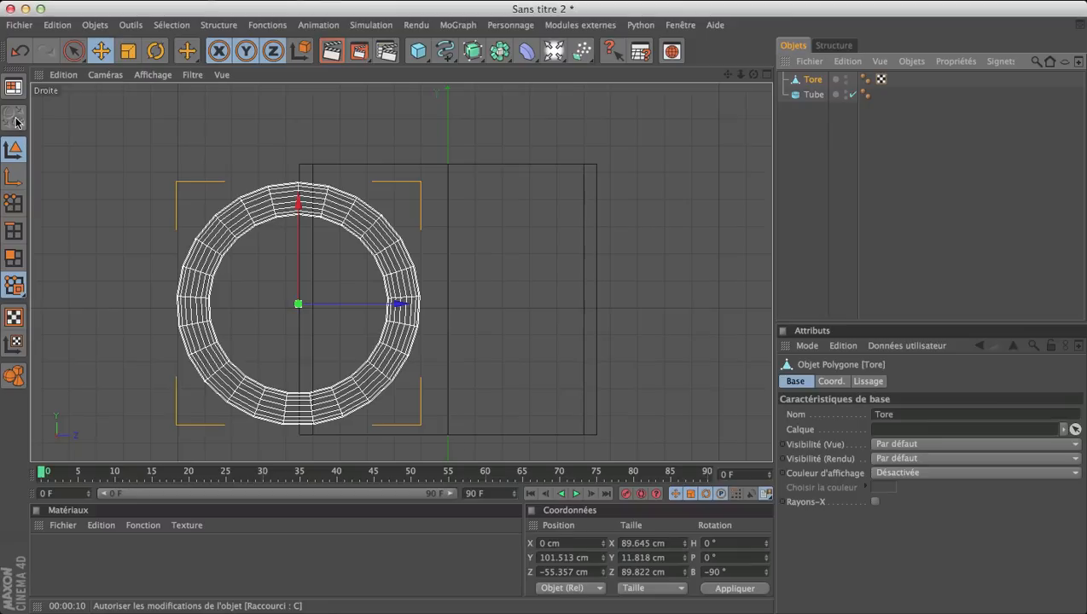
left_click(12, 261)
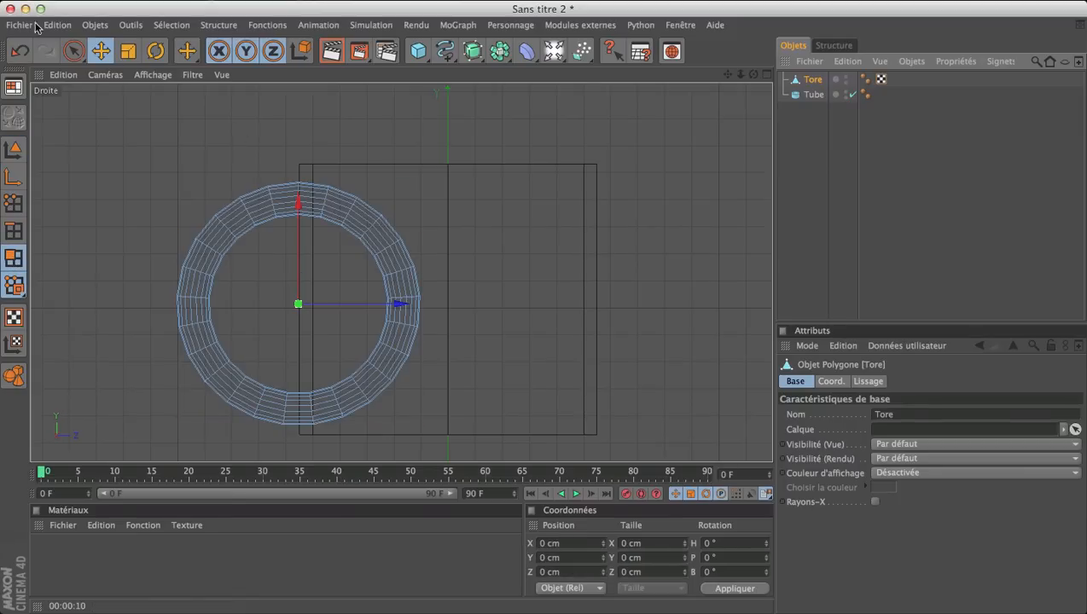
With the selection brush not limited to visible elements, select the half of the torus's polygons inside the tube and delete them
left_click(73, 52)
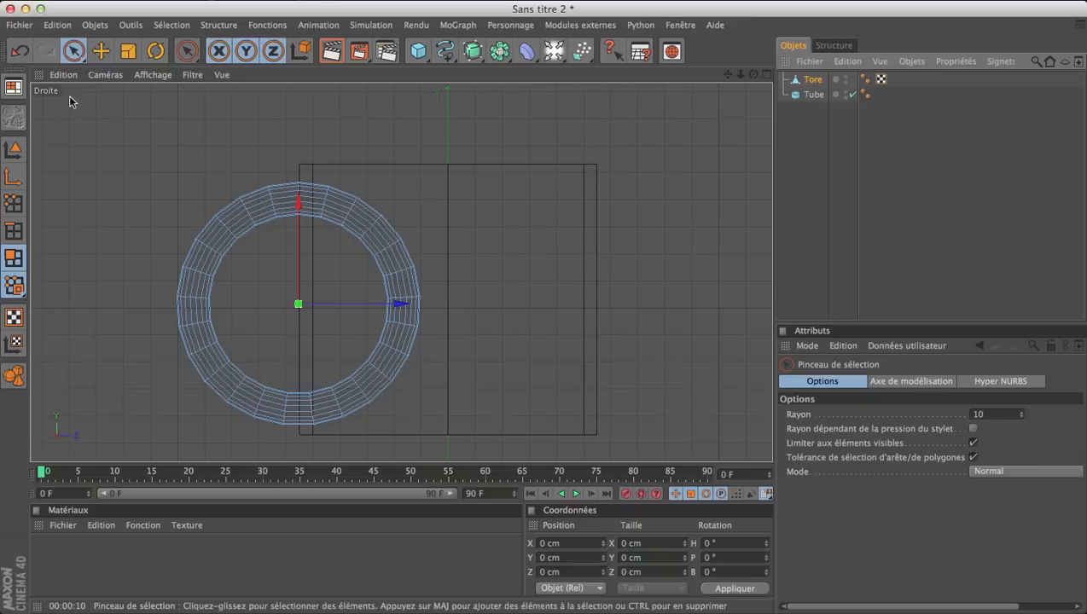
left_click_drag(75, 52, 94, 68)
left_click(93, 68)
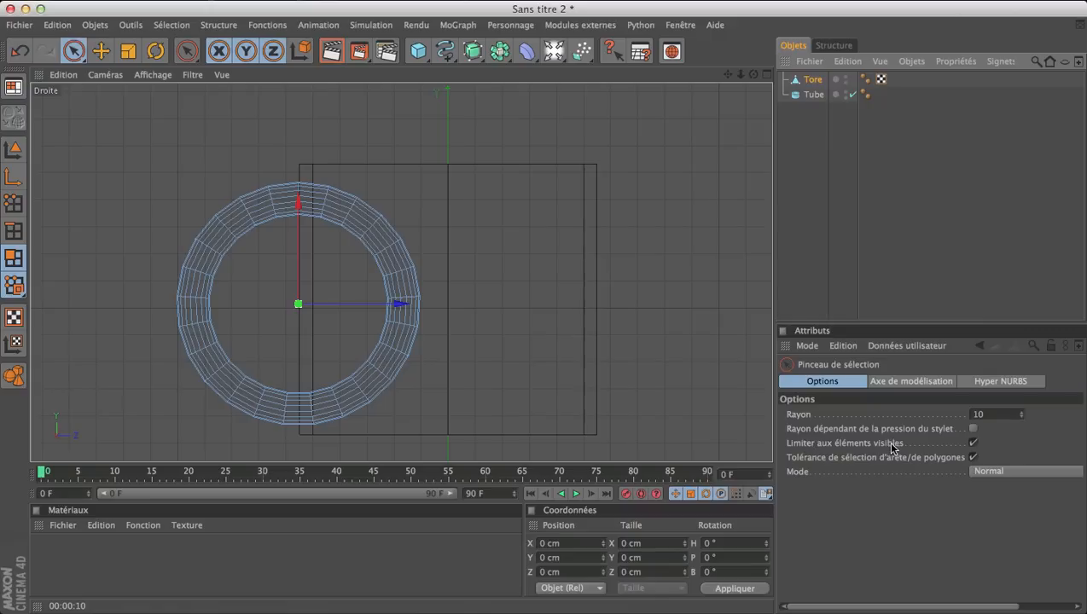
left_click(973, 445)
left_click(376, 220)
left_click(343, 198)
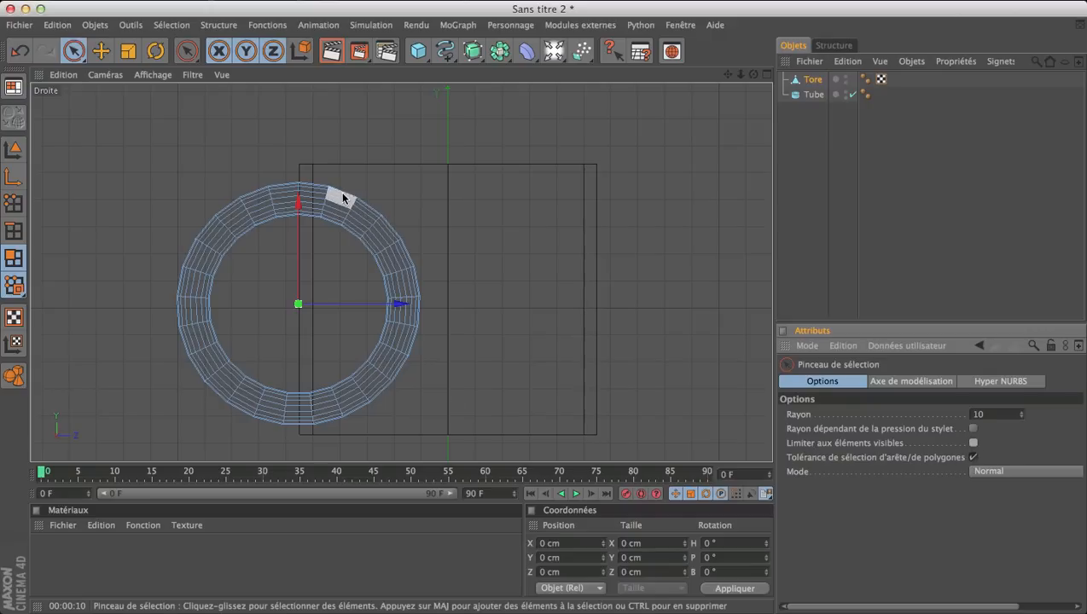
mouse_move(342, 198)
left_mouse_down()
mouse_move(323, 195)
mouse_move(327, 222)
mouse_move(397, 224)
mouse_move(388, 320)
mouse_move(411, 357)
mouse_move(393, 335)
mouse_move(330, 419)
left_mouse_up()
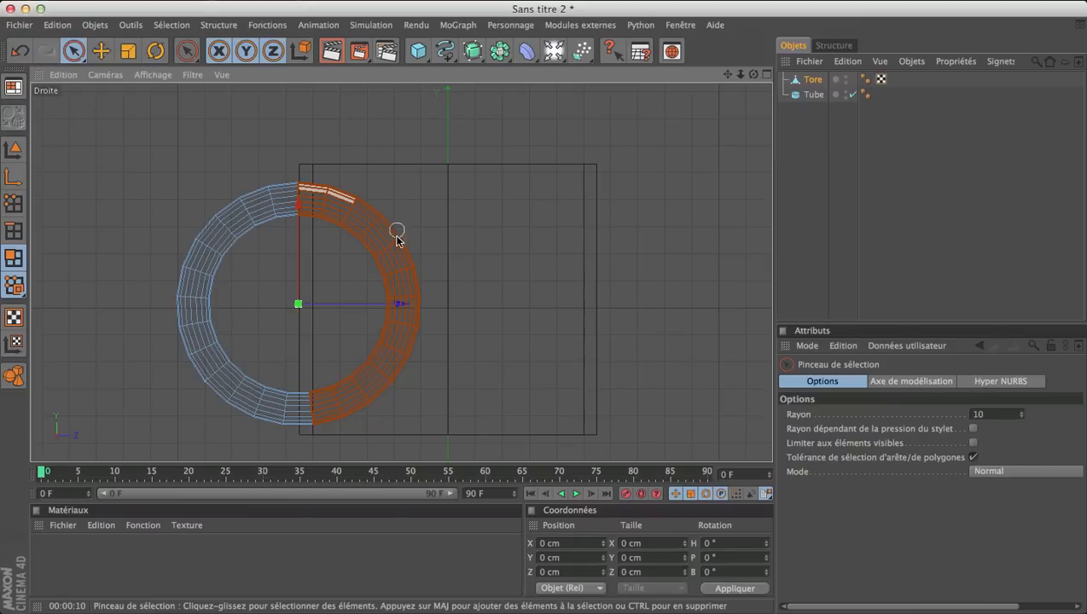
left_click_drag(378, 222, 378, 223)
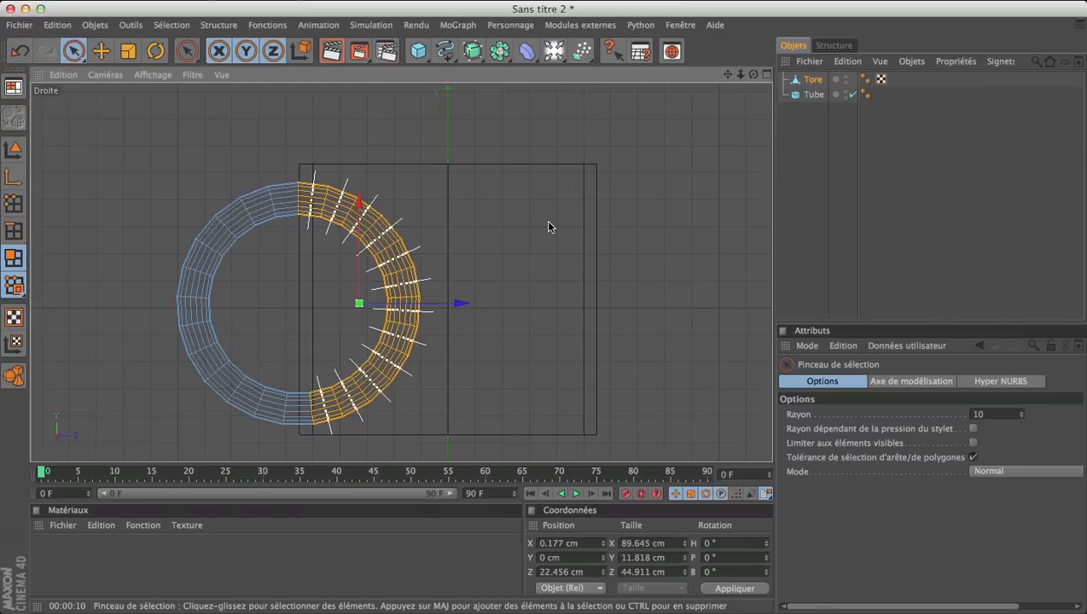
key("Delete")
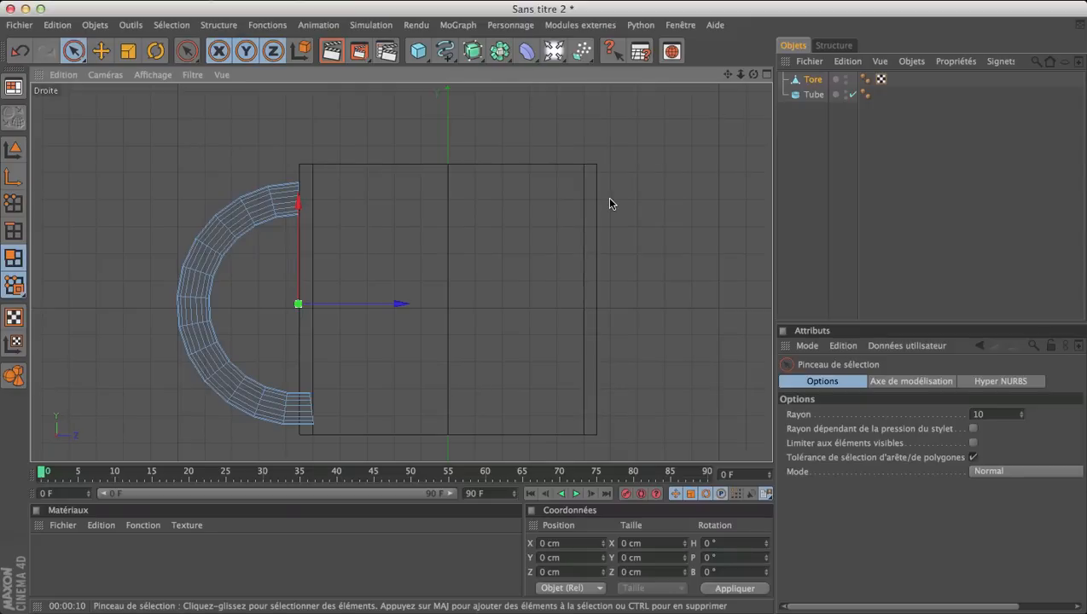
Return to the Perspective view and add a cylinder (Cylindre) for the mug's bottom
middle_click(401, 223)
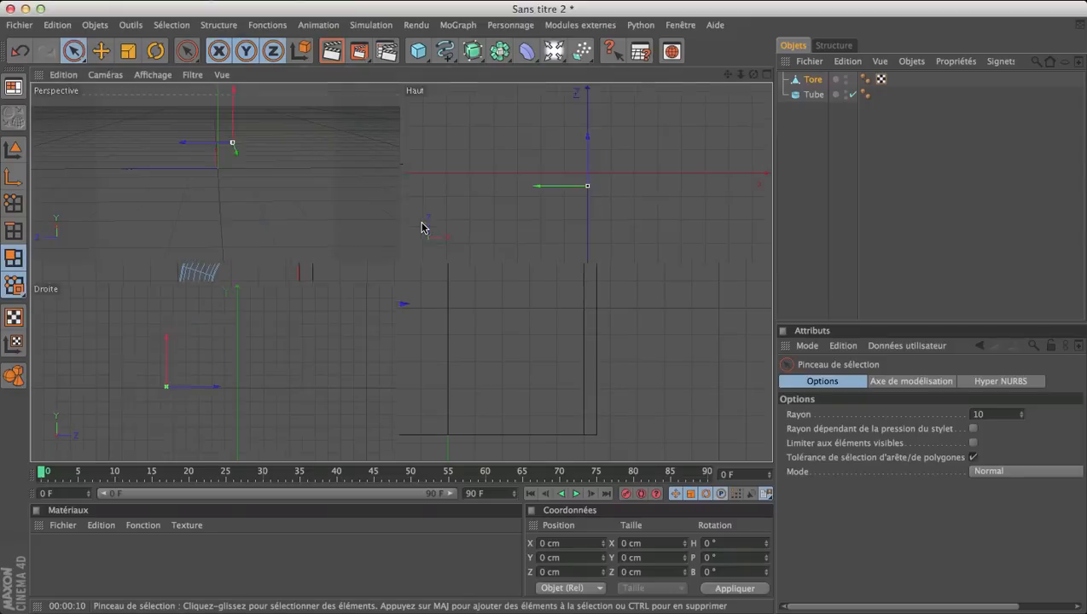
middle_click(271, 155)
left_click_drag(754, 75, 754, 111)
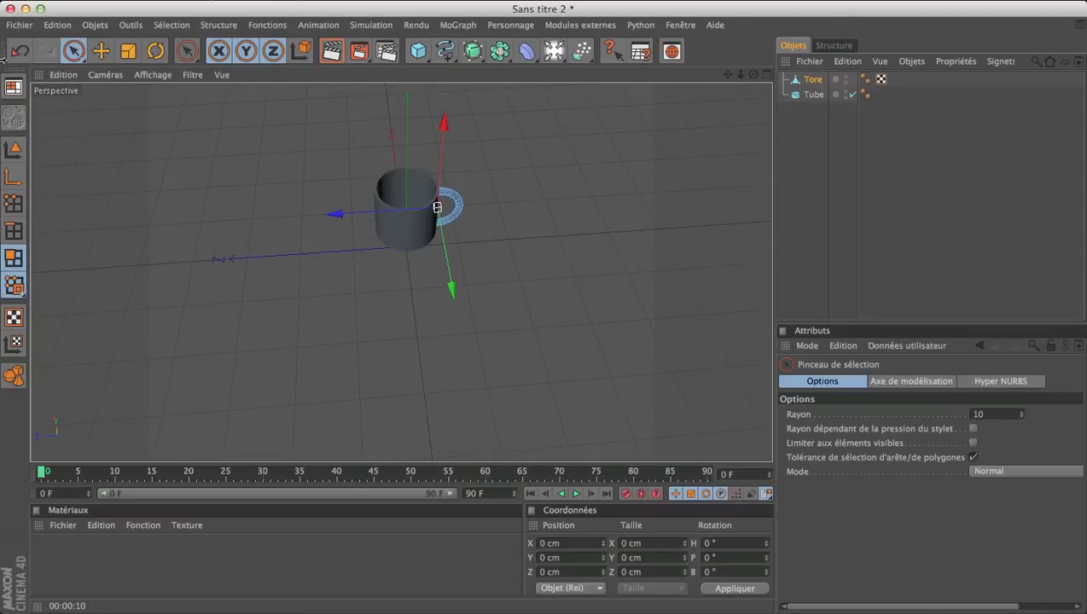
left_click(100, 51)
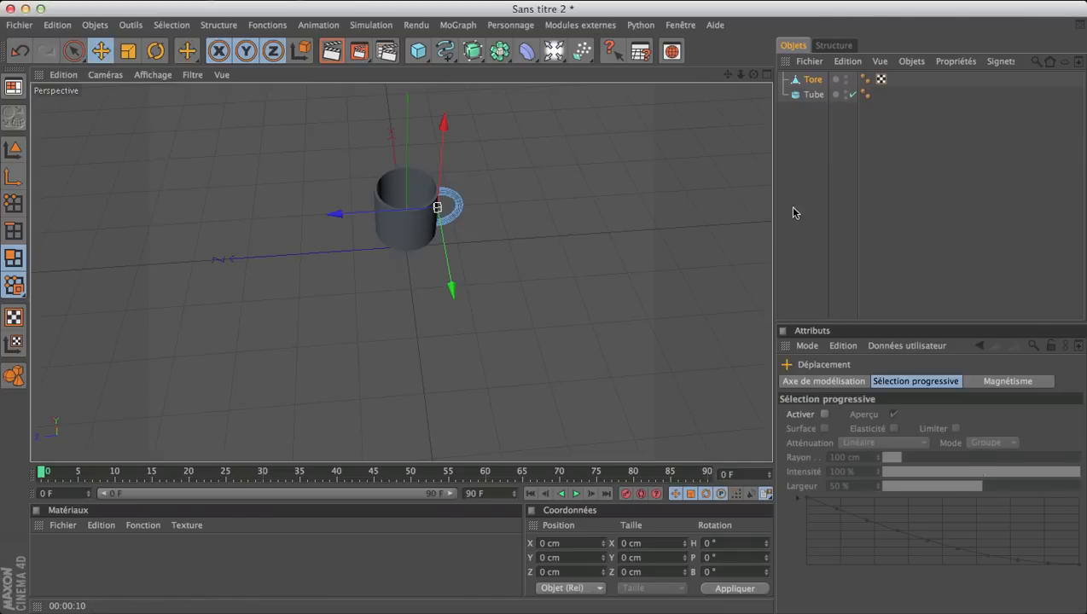
left_click_drag(753, 74, 669, 85)
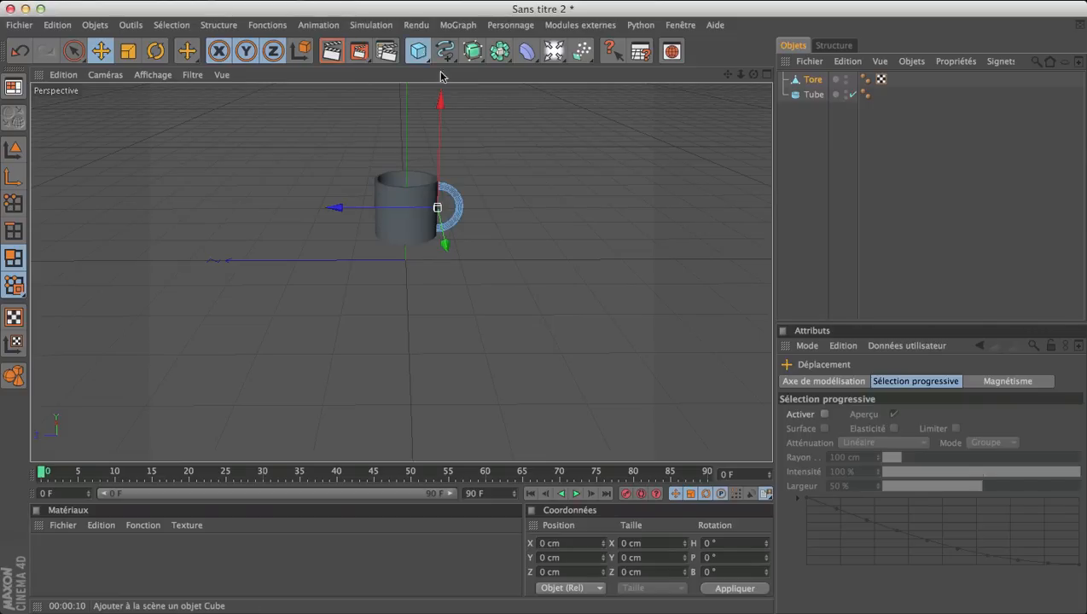
left_click(417, 51)
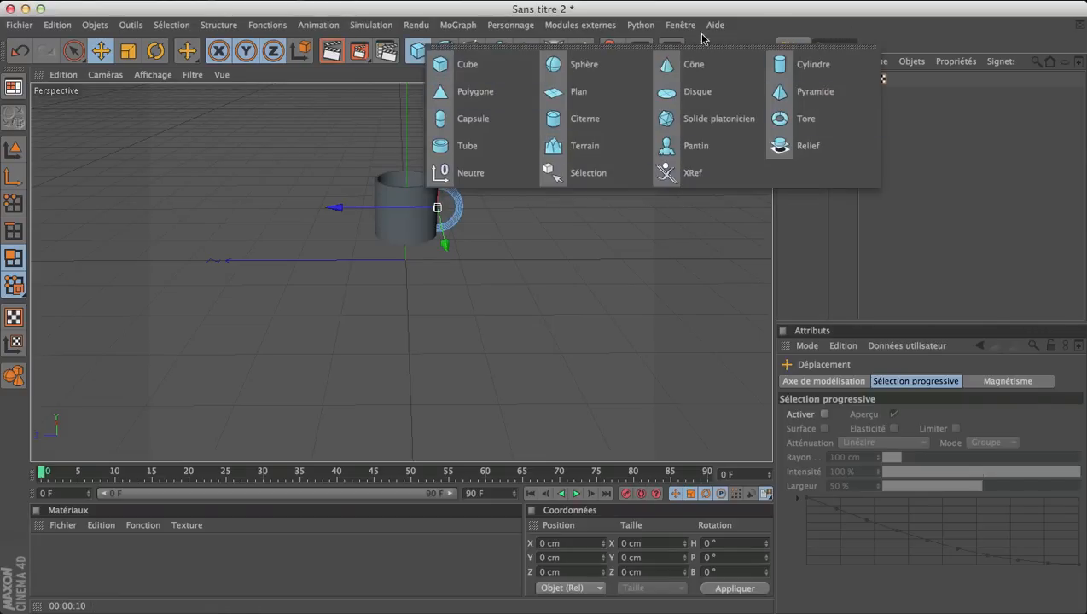
left_click(798, 68)
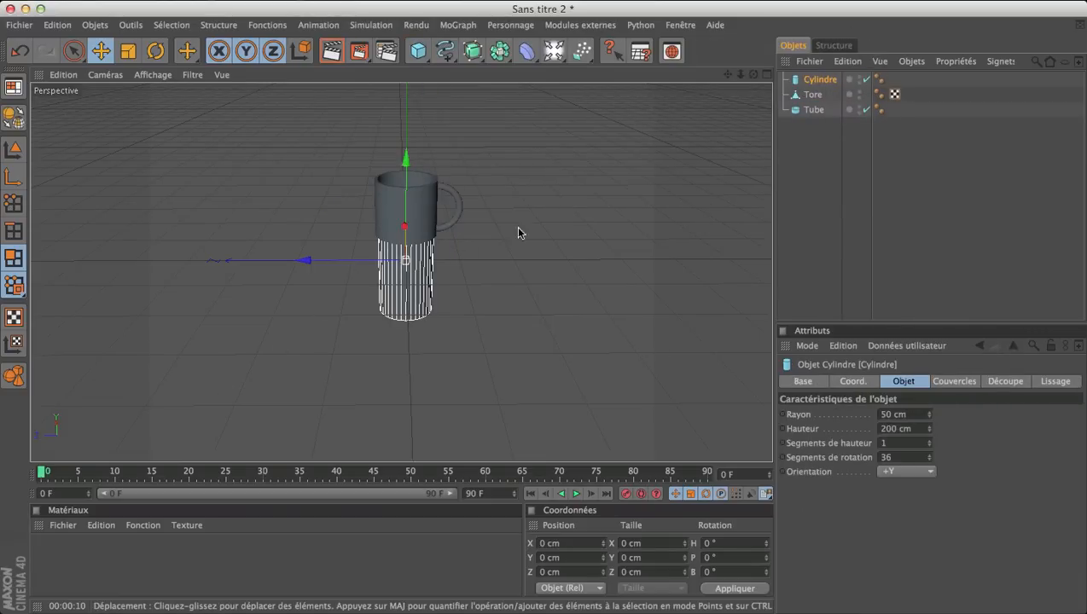
Check the tube's outer radius and set the cylinder's radius to the same 55 cm
left_click(814, 110)
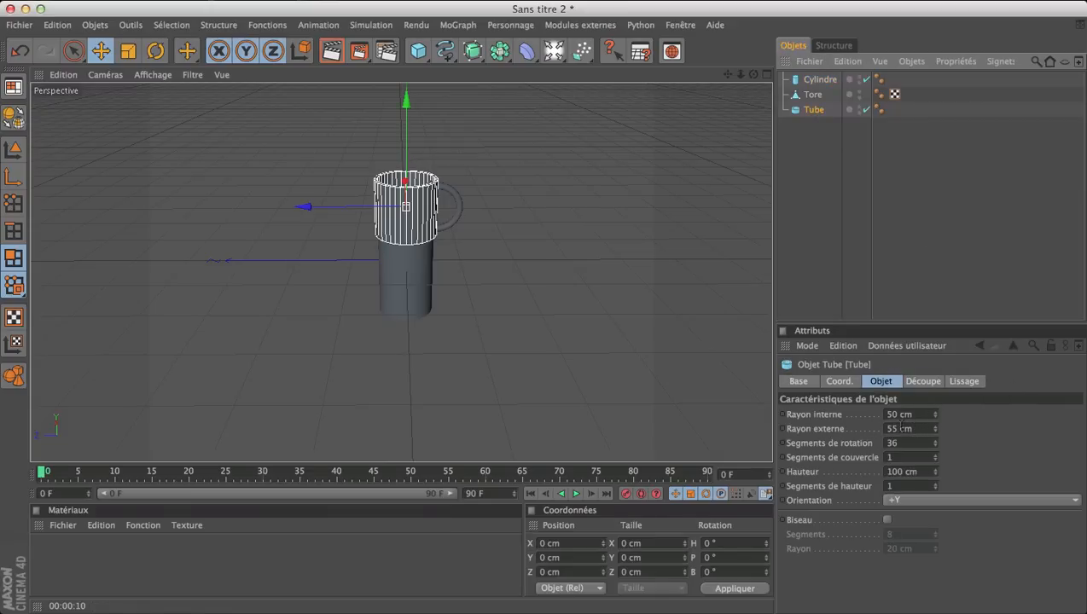
double_click(887, 429)
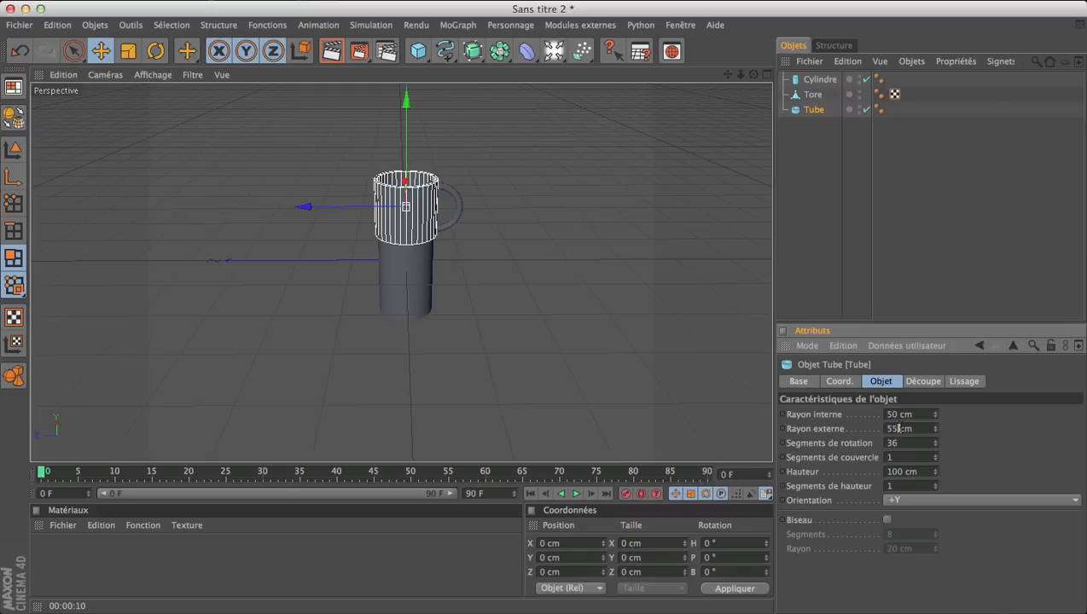
key("Return")
left_click(809, 430)
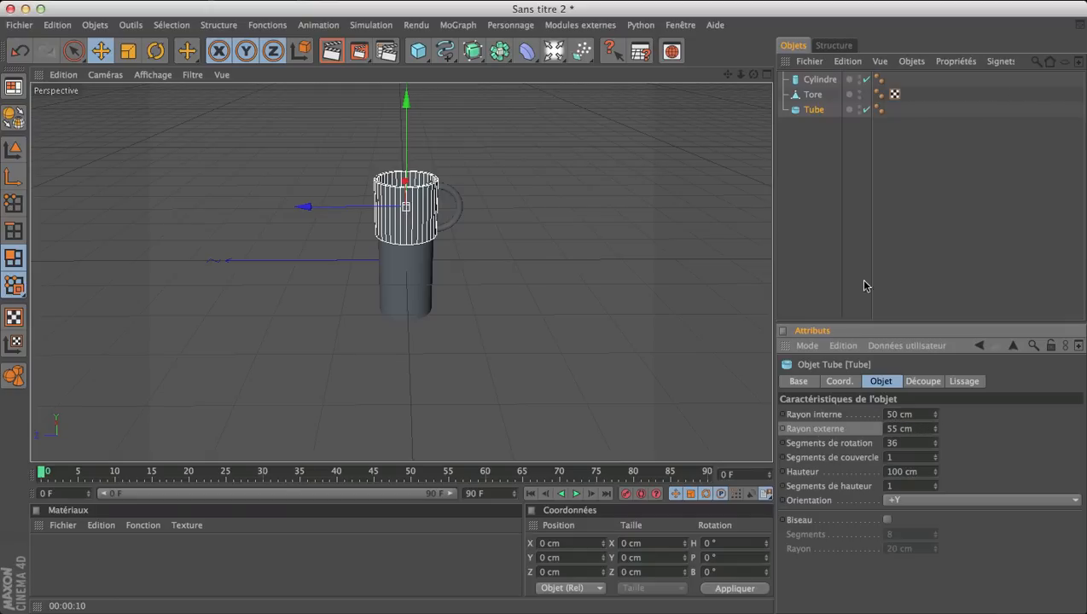
left_click(817, 79)
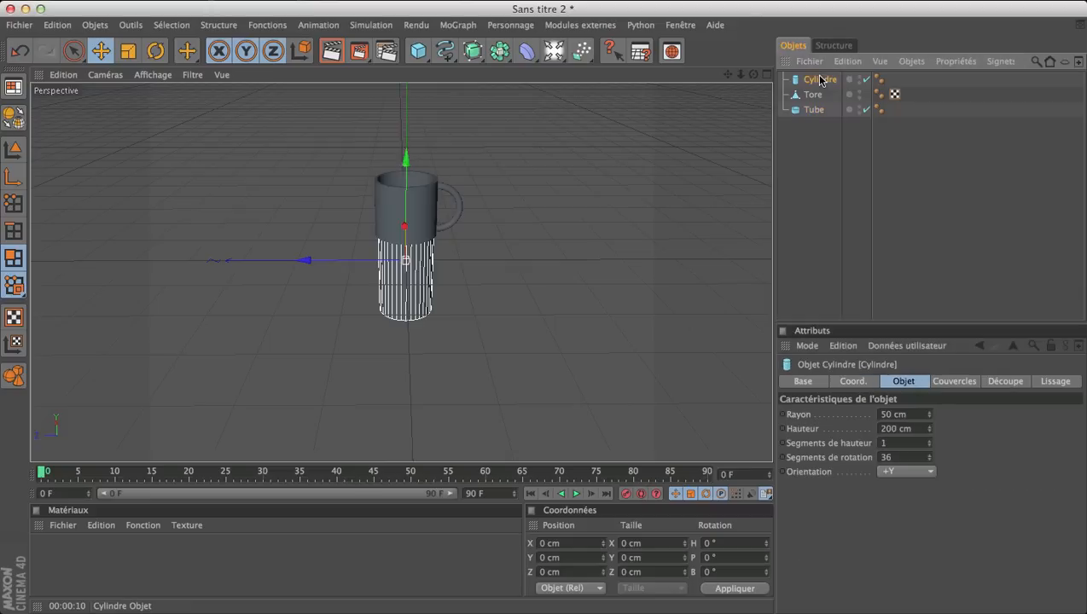
double_click(920, 414)
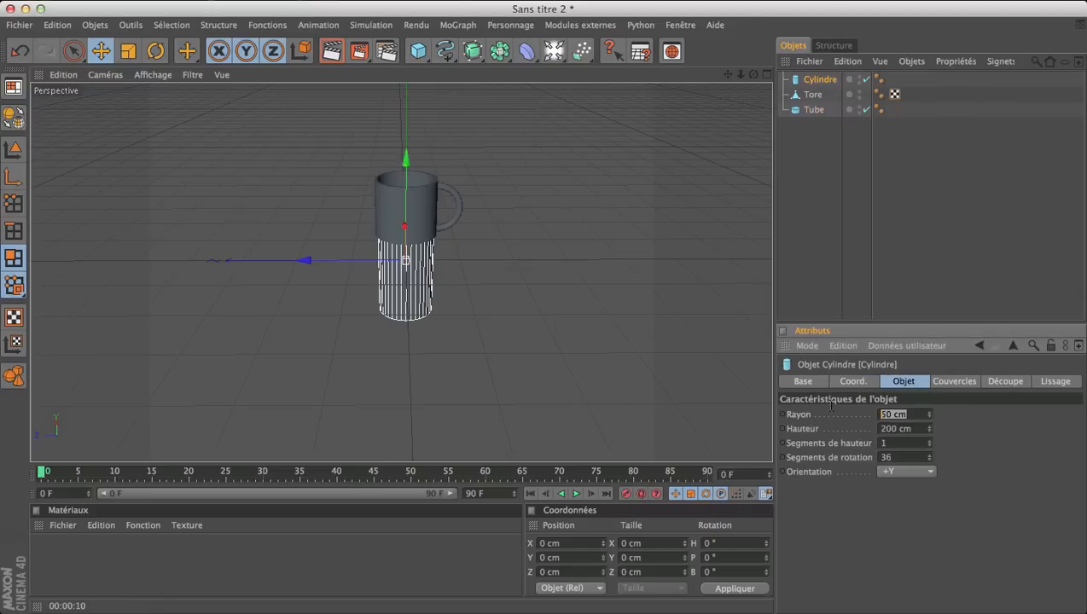
type("55")
key("Return")
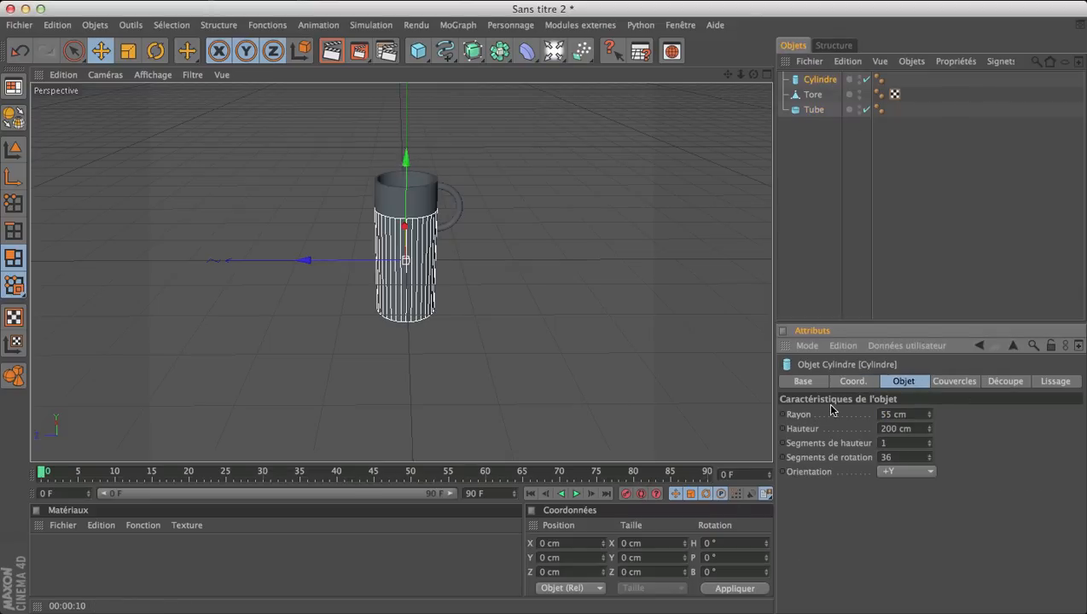
Reduce the cylinder's height to 11 cm
left_click(851, 290)
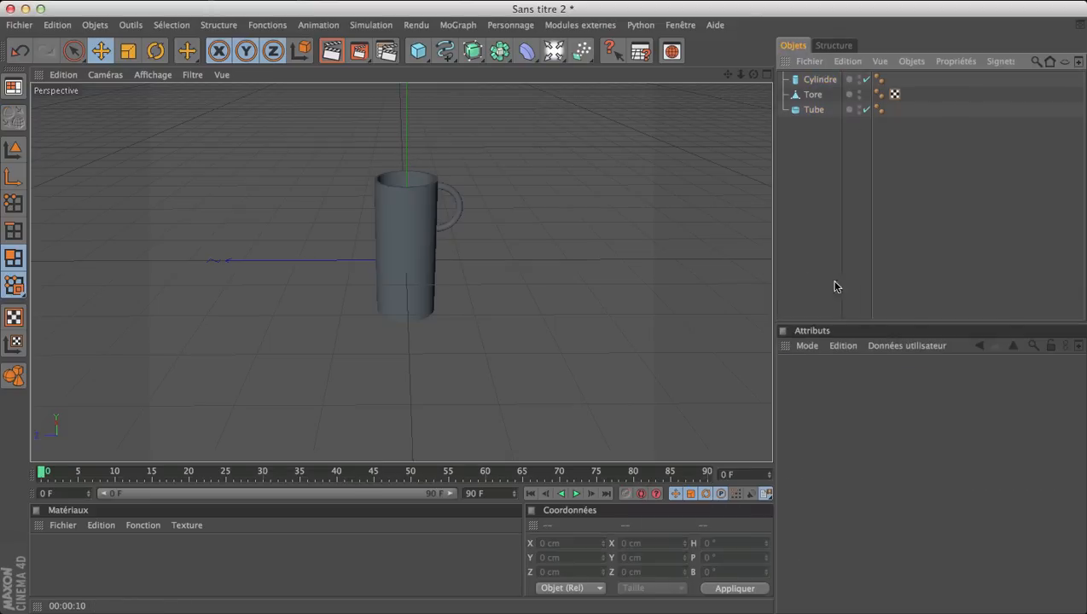
left_click(817, 79)
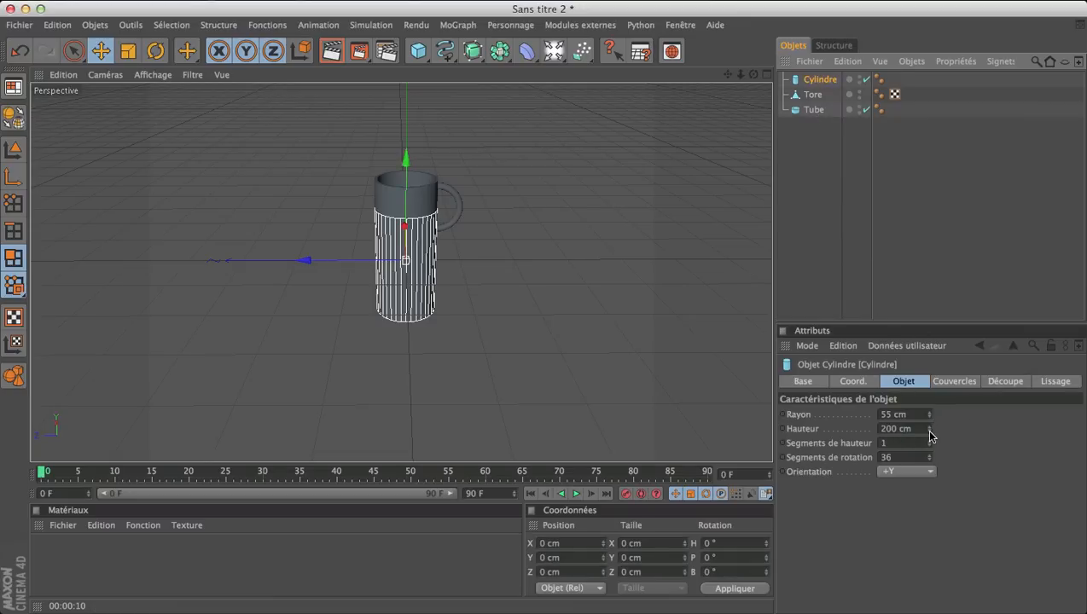
left_click_drag(928, 430, 870, 431)
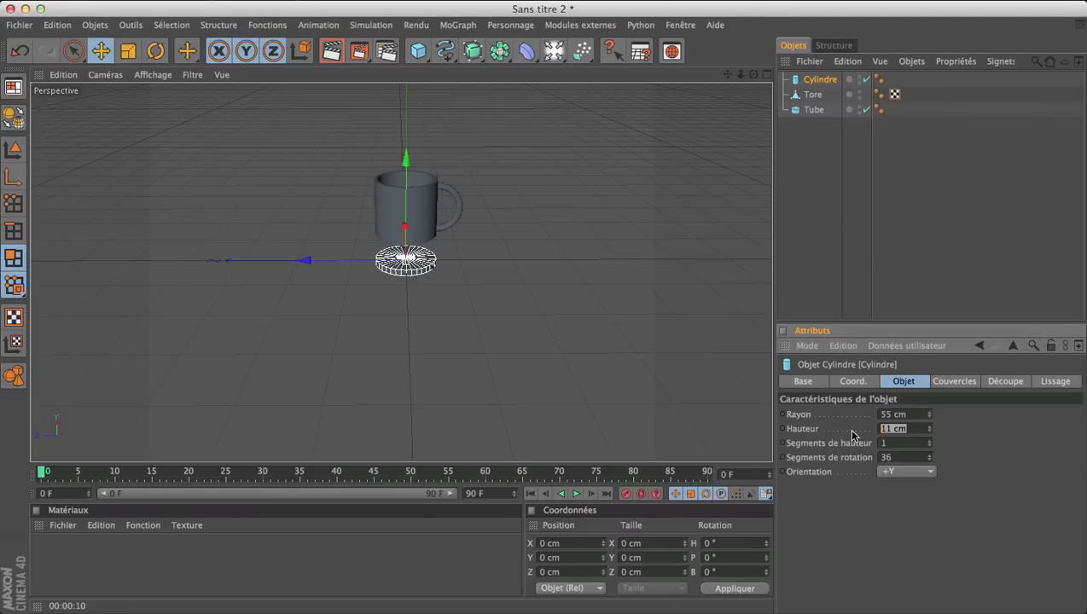
Set the cylinder's height (Hauteur) to 10 cm
type("10")
key("Return")
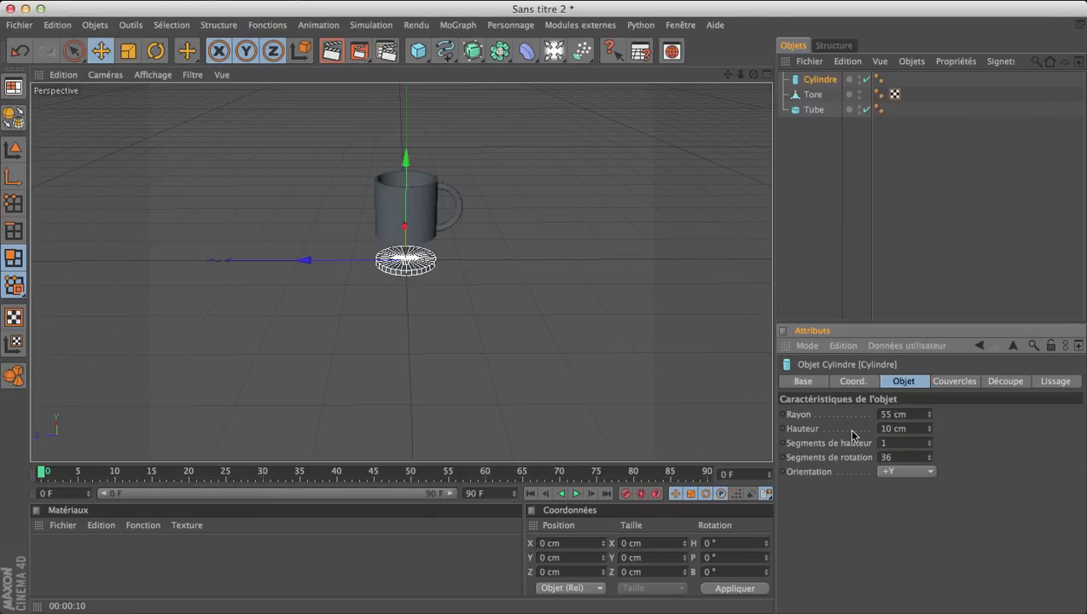
left_click(992, 197)
In the front view (Avant), raise the cylinder along the Y axis until its top meets the tube's lower edge
left_click(825, 80)
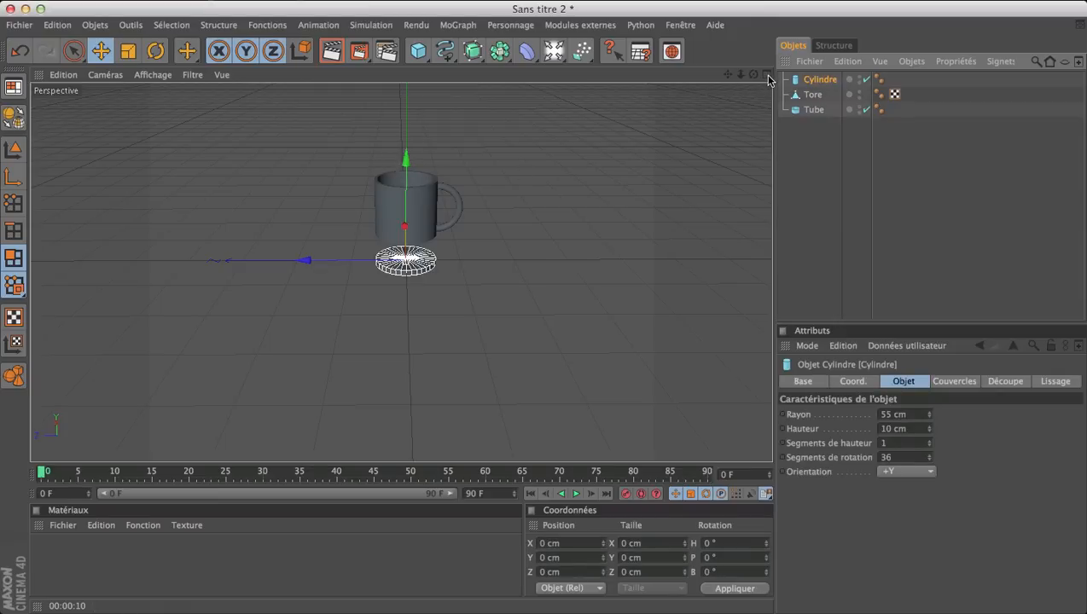
left_click(767, 75)
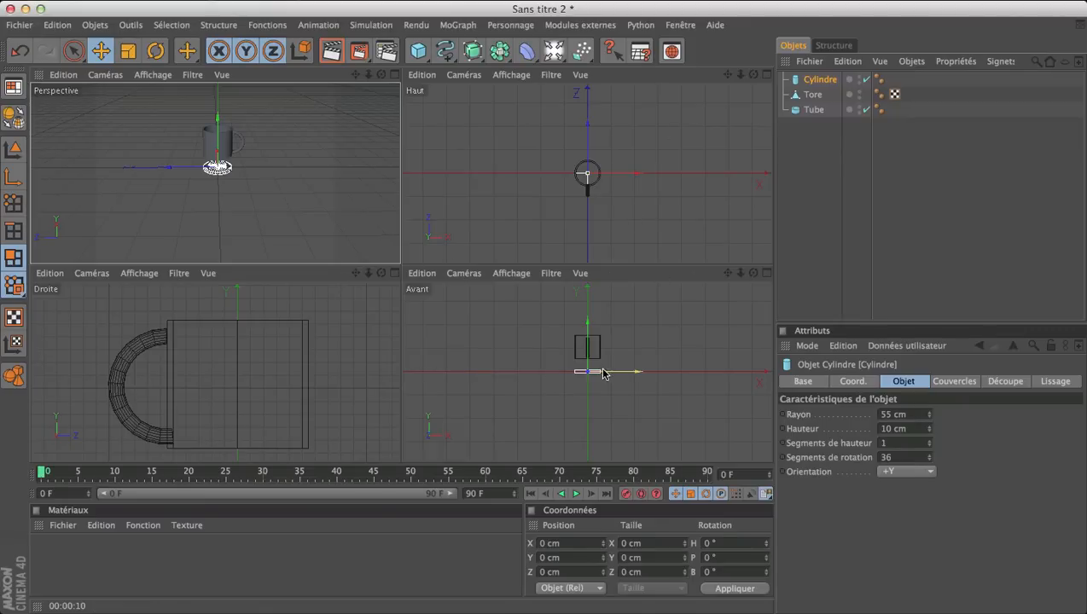
left_click(767, 273)
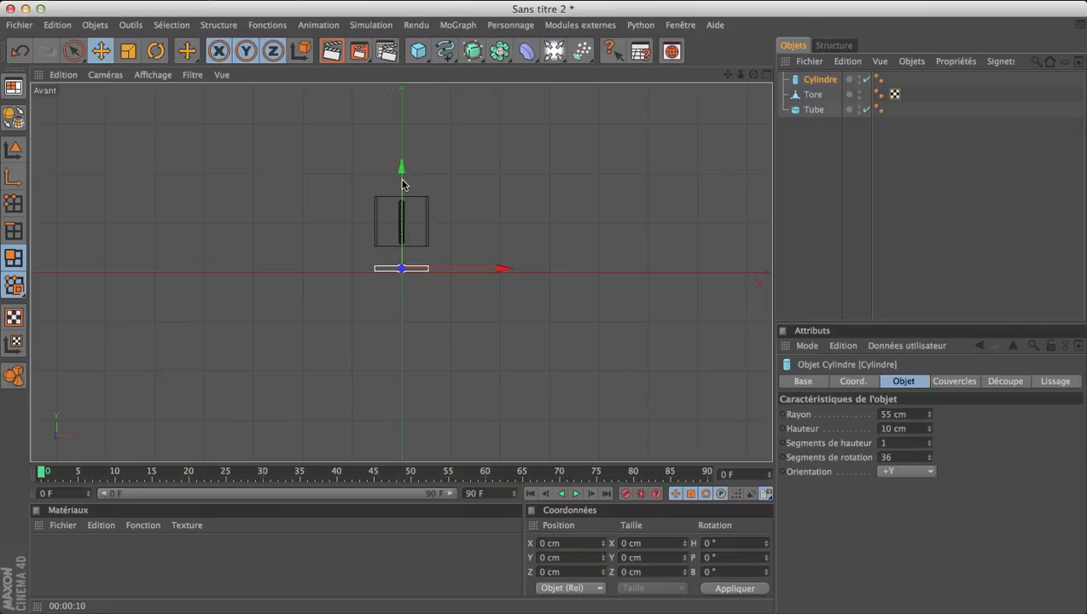
scroll(389, 213, "up", 3)
scroll(389, 213, "up", 5)
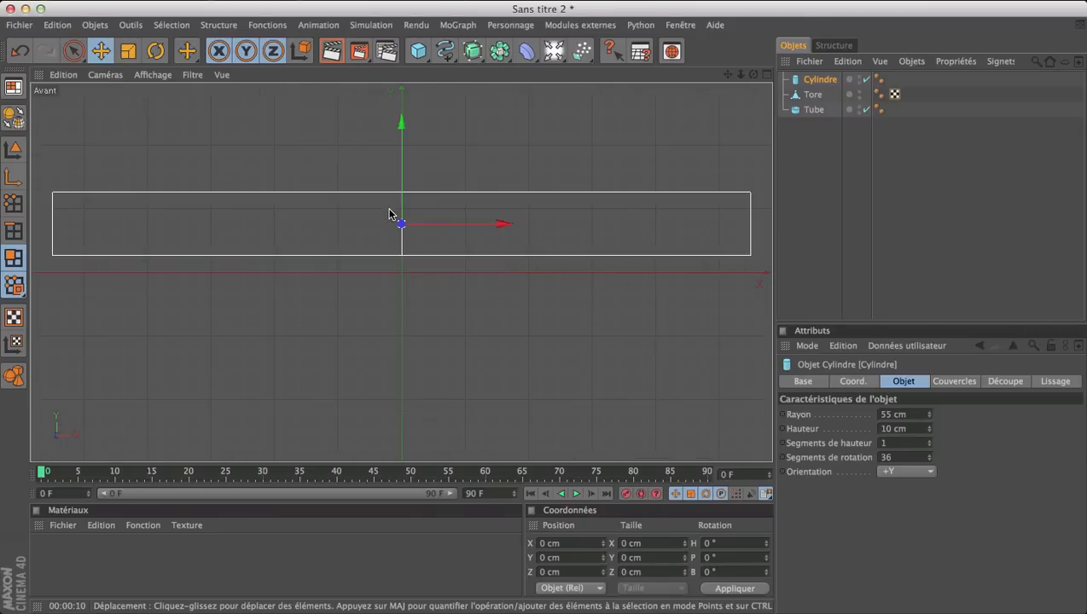
scroll(391, 213, "down", 2)
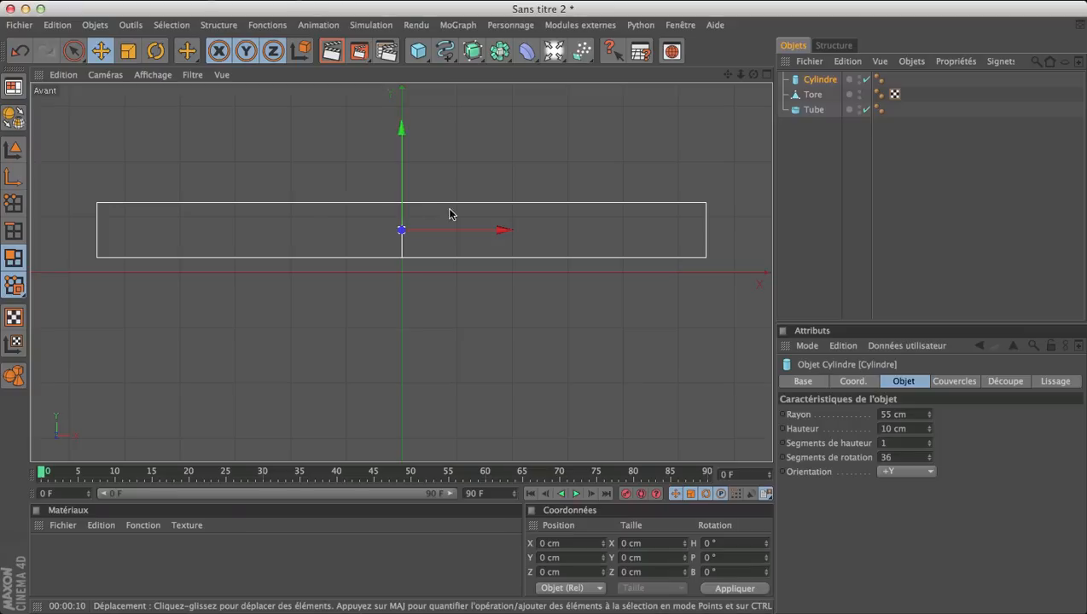
left_click_drag(728, 74, 728, 270)
left_click_drag(404, 323, 404, 98)
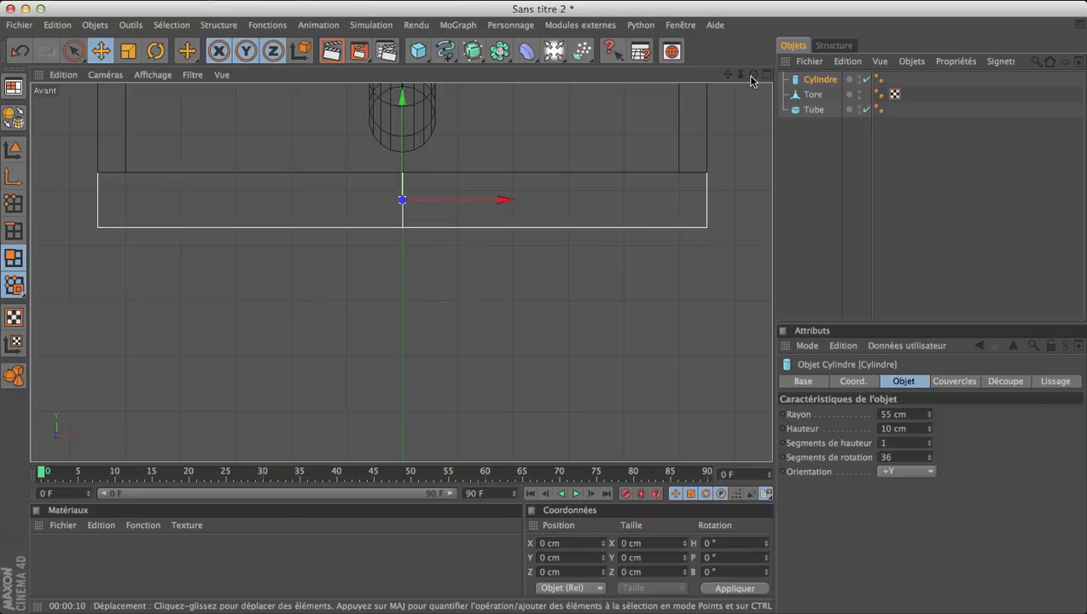
Return to the Perspective view and render the mug with its bottom in place to check it
left_click(765, 74)
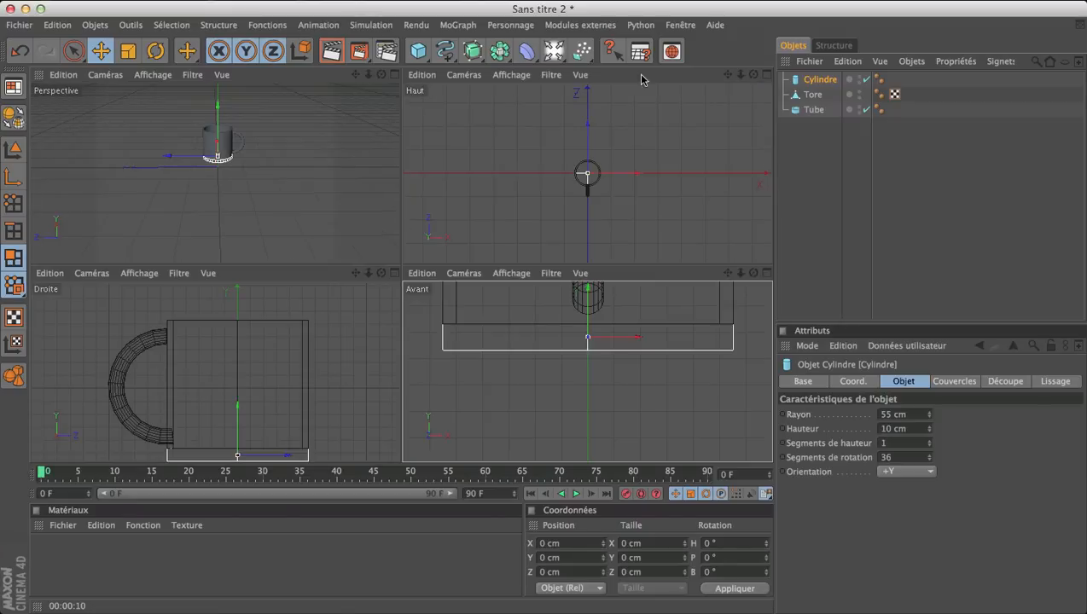
left_click(394, 74)
left_click(929, 245)
left_click_drag(753, 75, 843, 58)
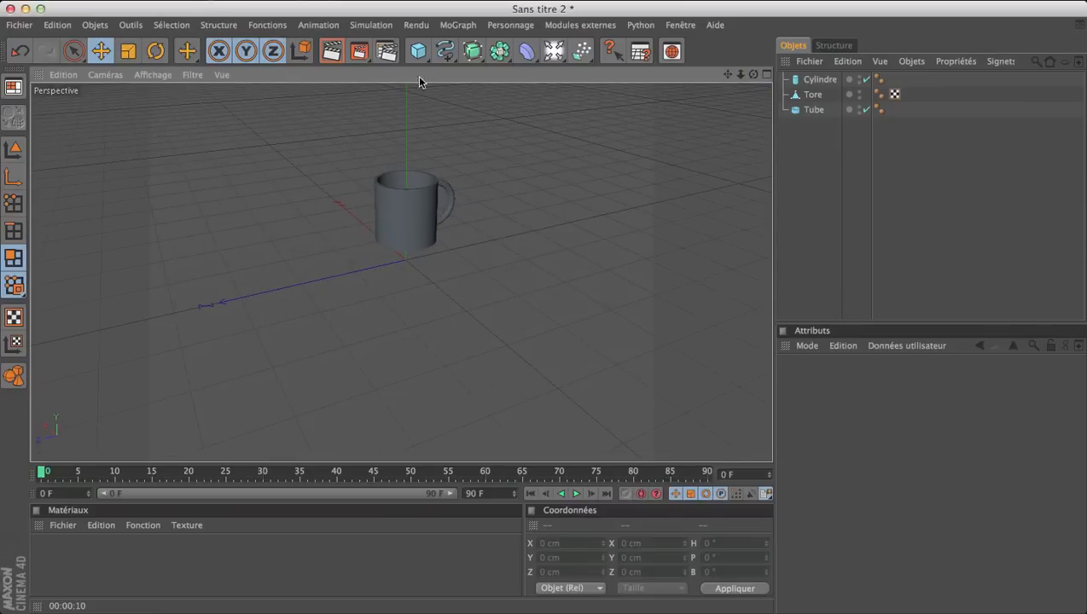
left_click(331, 51)
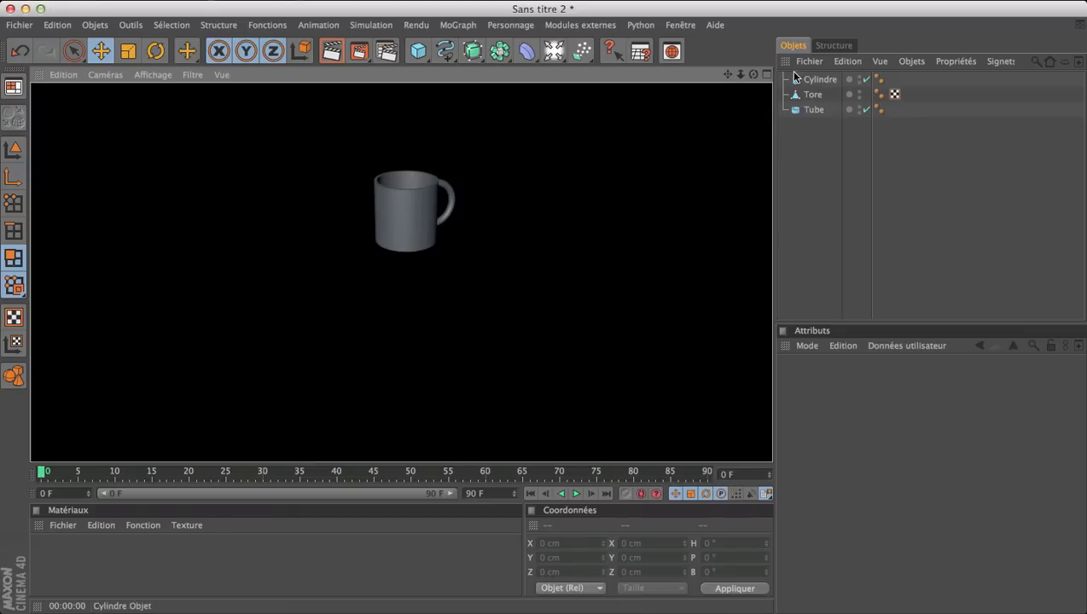
left_click_drag(751, 75, 760, 78)
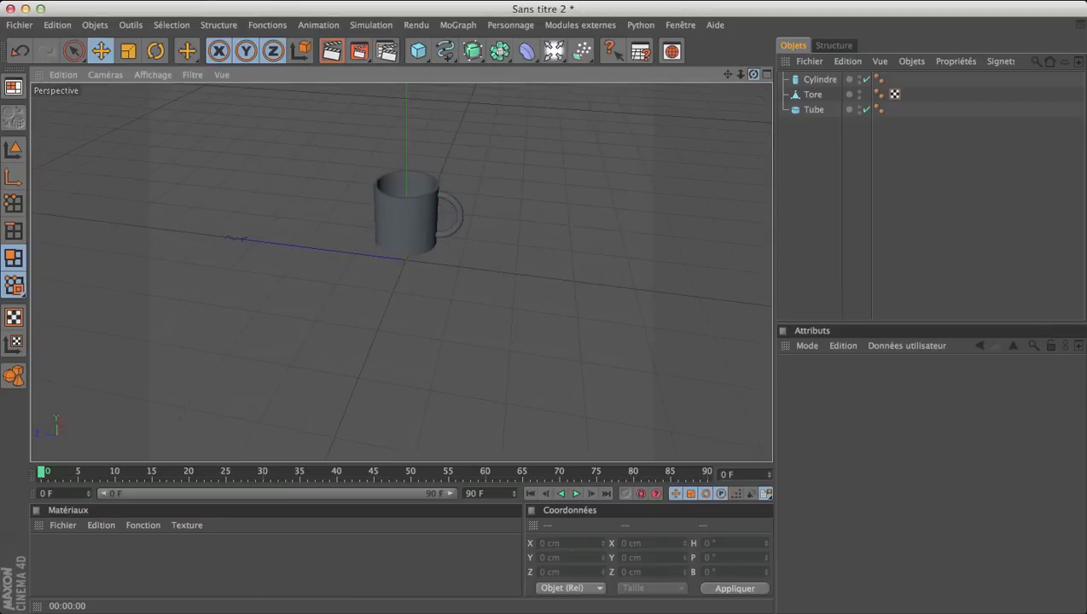
Create a new material and set its colour to pure white (RGB 255, 255, 255)
double_click(66, 559)
double_click(55, 562)
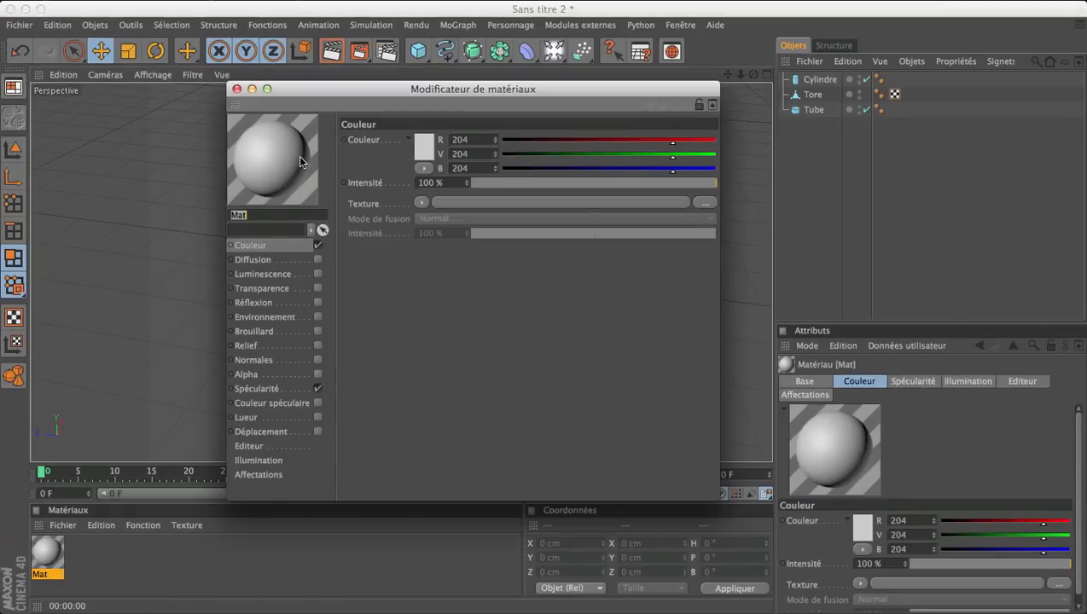
left_click(424, 146)
left_click_drag(355, 117, 303, 92)
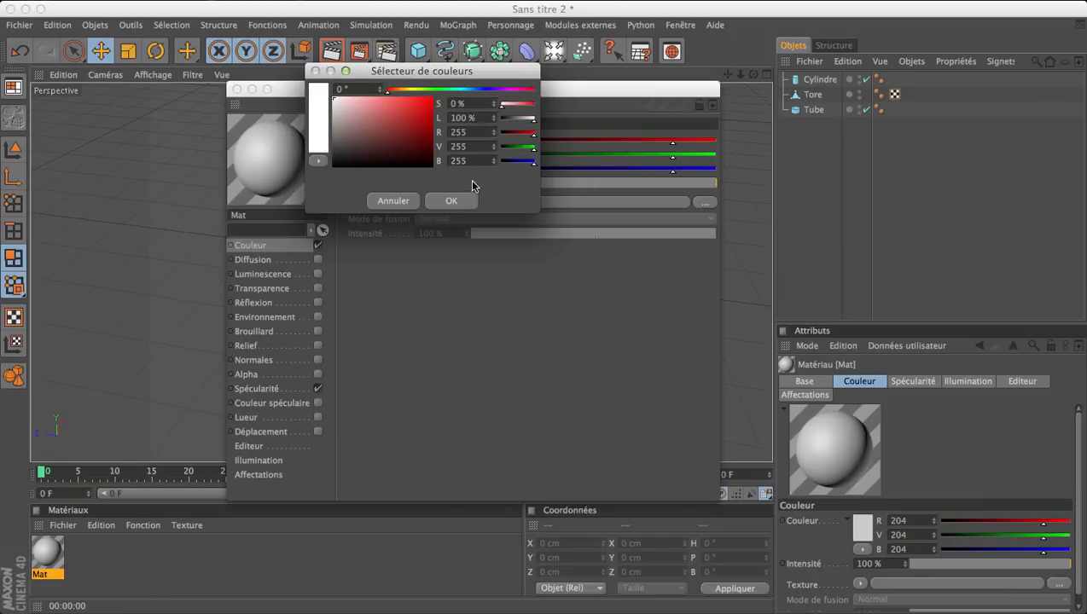
left_click(454, 201)
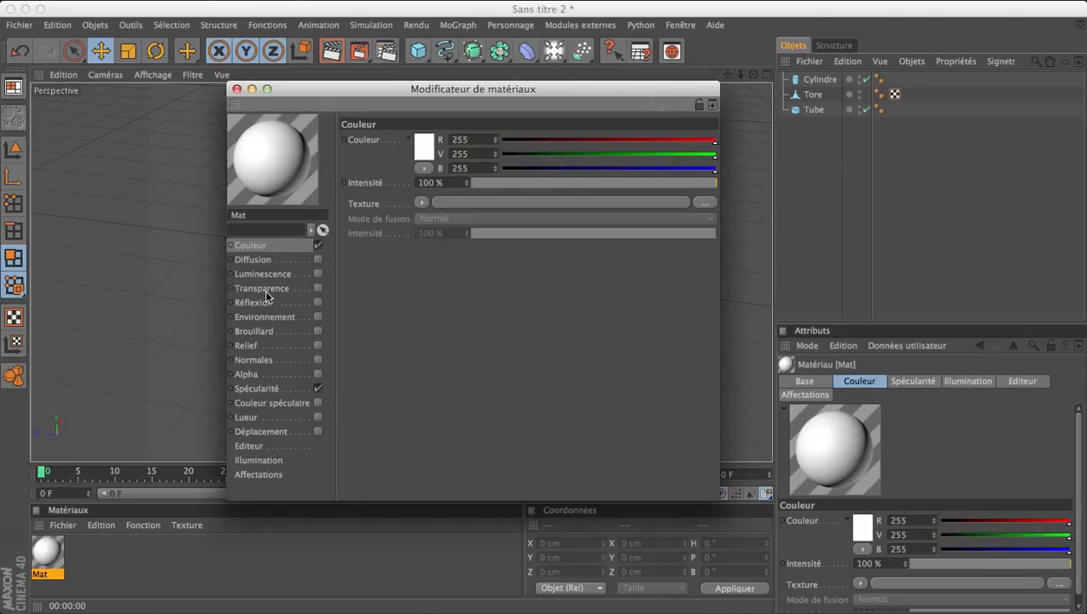
Enable reflection (Réflexion) on the white material and set its intensity to 10%
left_click(256, 302)
left_click(318, 302)
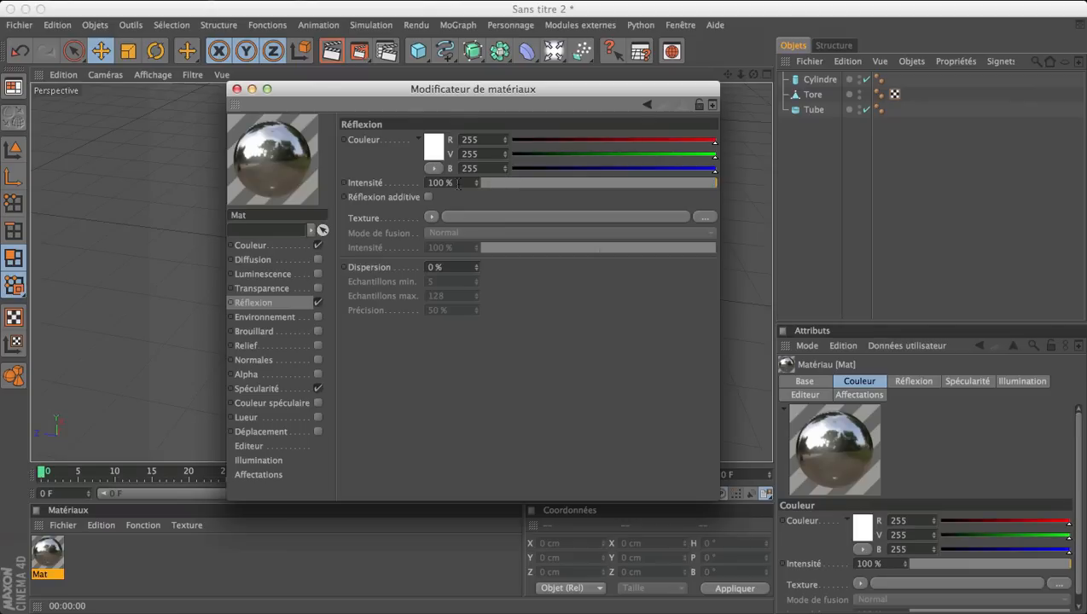
left_click(440, 182)
type("0")
key("Return")
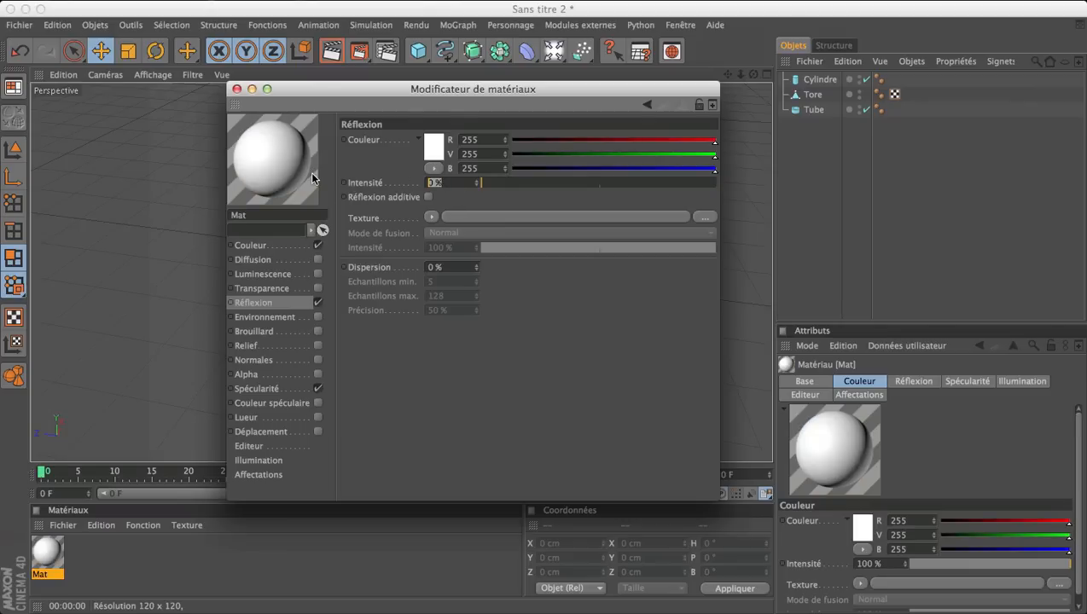
key("Return")
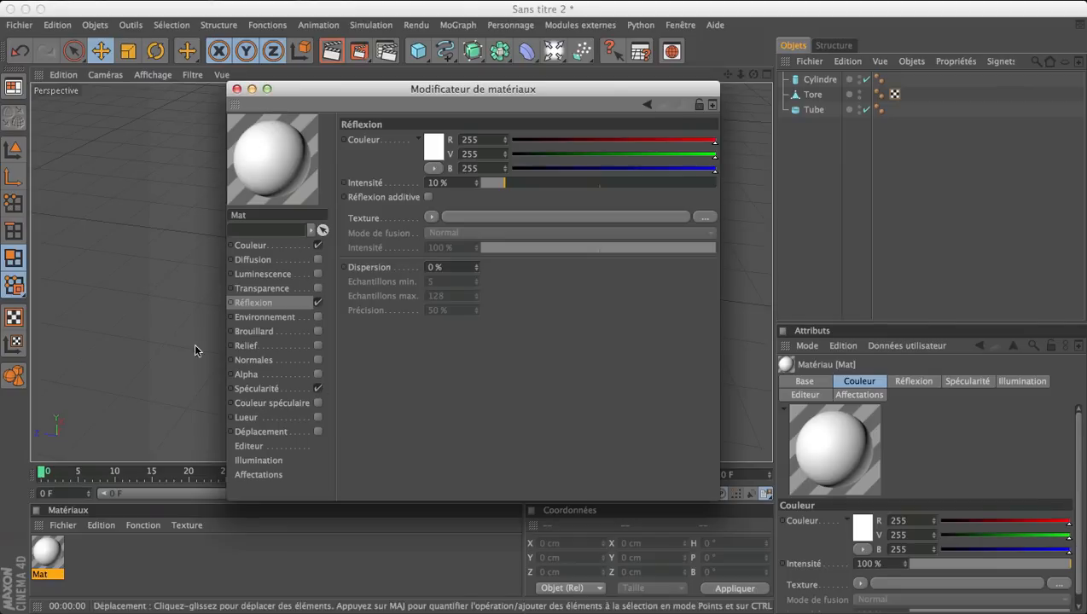
Close the material editor and apply the white material to the cylinder, the torus and the tube
left_click(239, 89)
left_click_drag(57, 540, 822, 80)
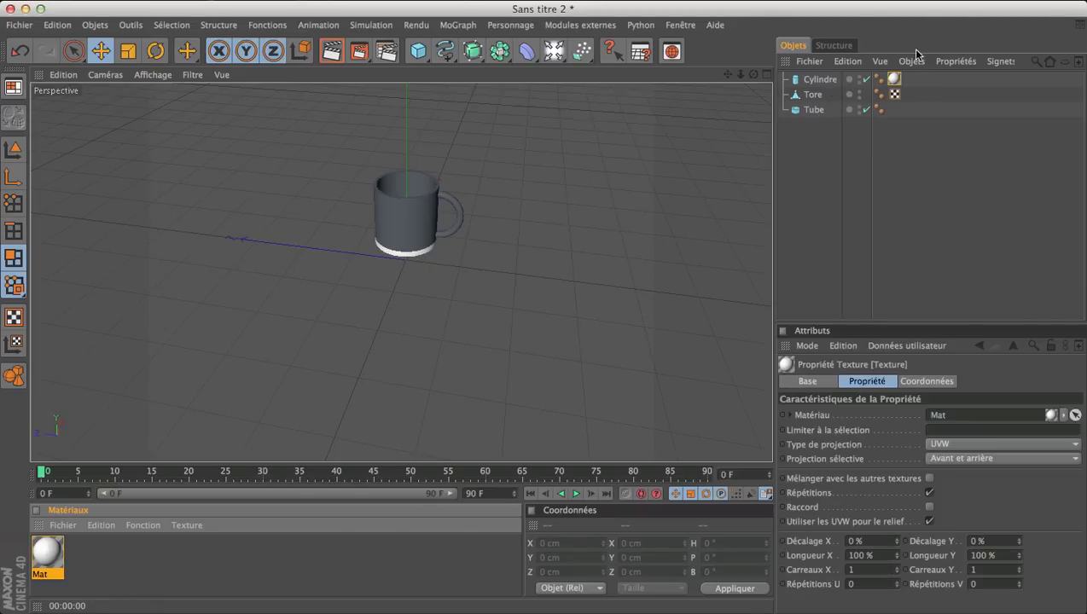
left_click_drag(49, 556, 810, 94)
left_click_drag(61, 556, 815, 109)
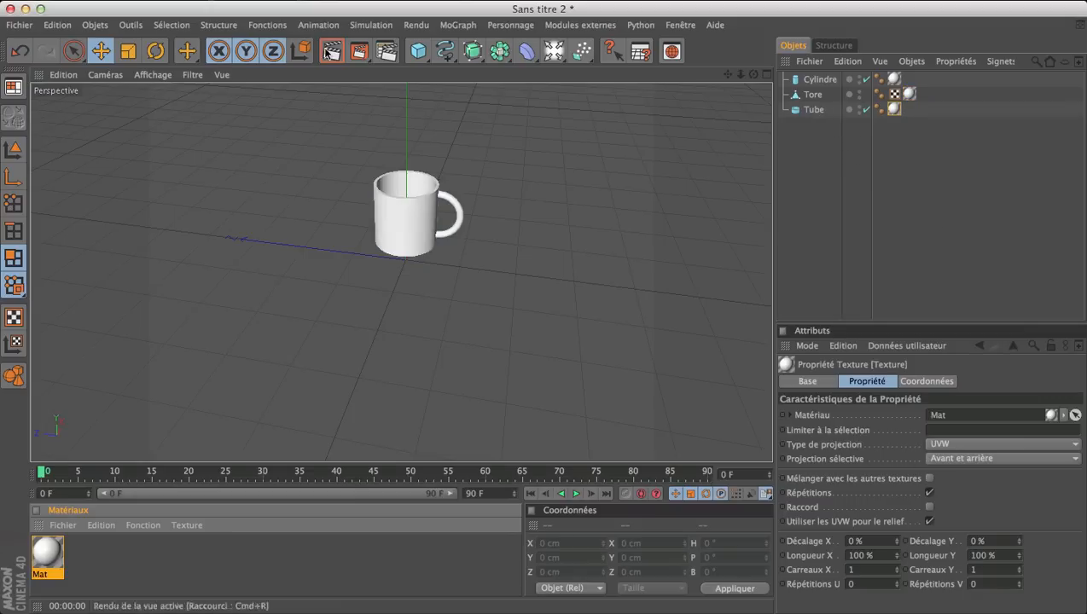
Replace the material tags on the tube and torus with copies of the cylinder's material tag
left_click(968, 221)
left_click(893, 110)
key("Delete")
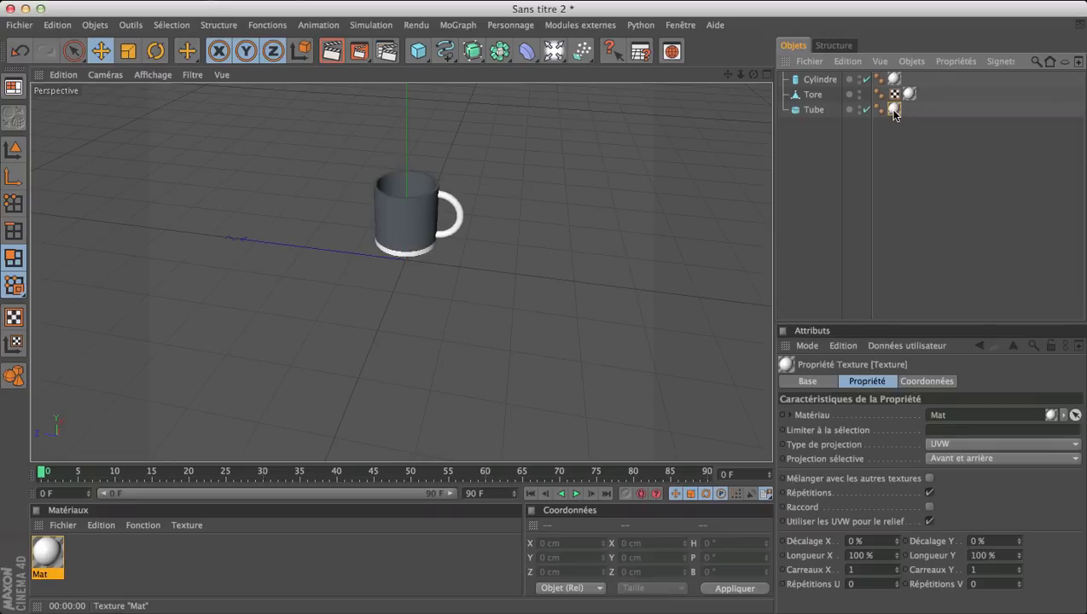
left_click(908, 94)
key("Delete")
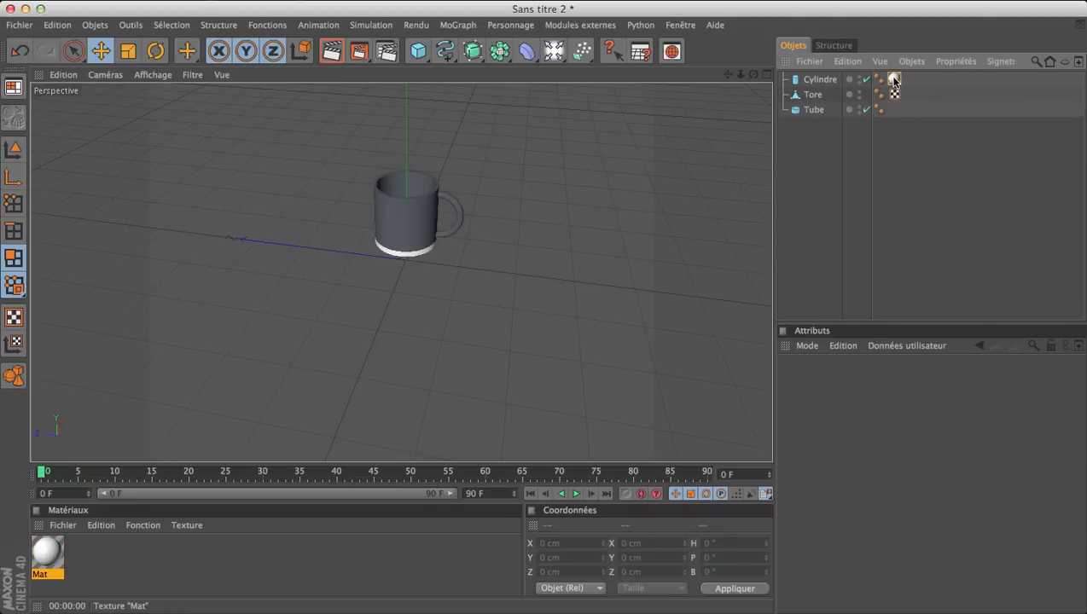
left_click(894, 79)
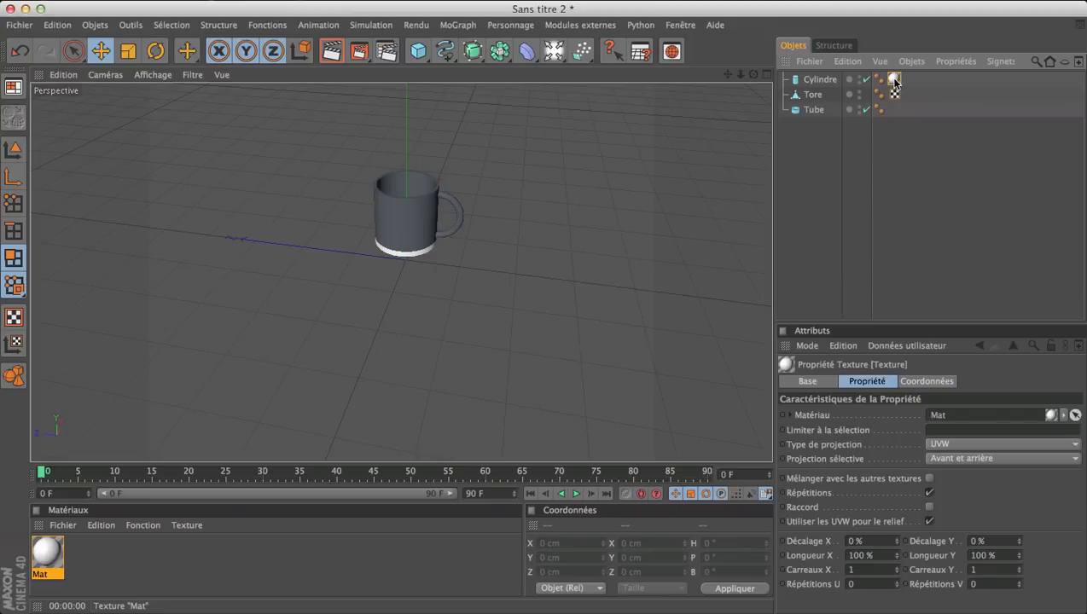
left_click_drag(894, 81, 891, 110, "ctrl")
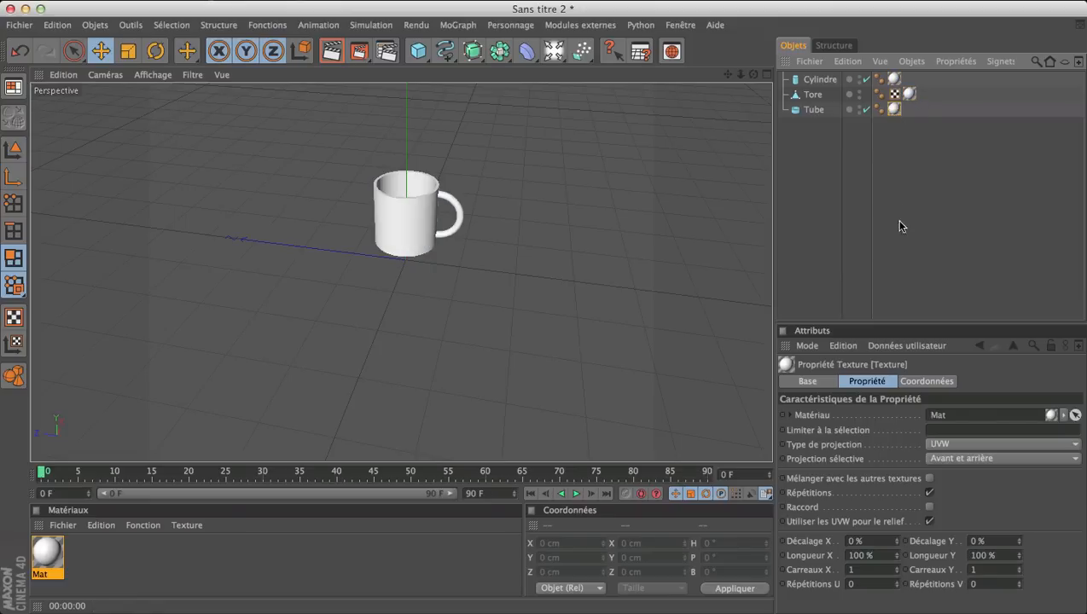
Render the Perspective view from two angles to check the white material on the mug
left_click(334, 53)
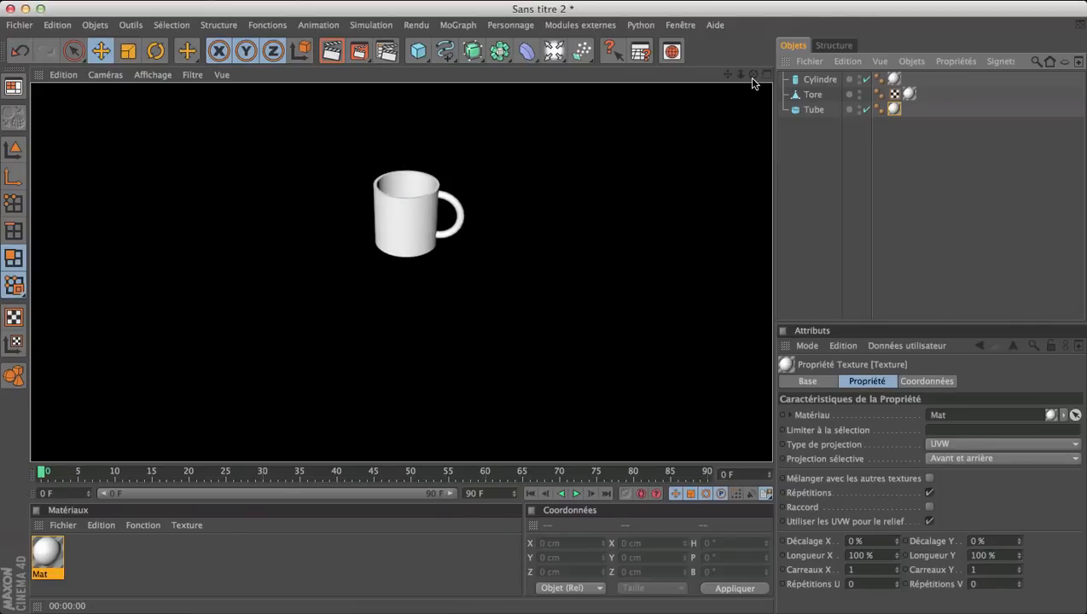
left_click_drag(750, 76, 727, 82)
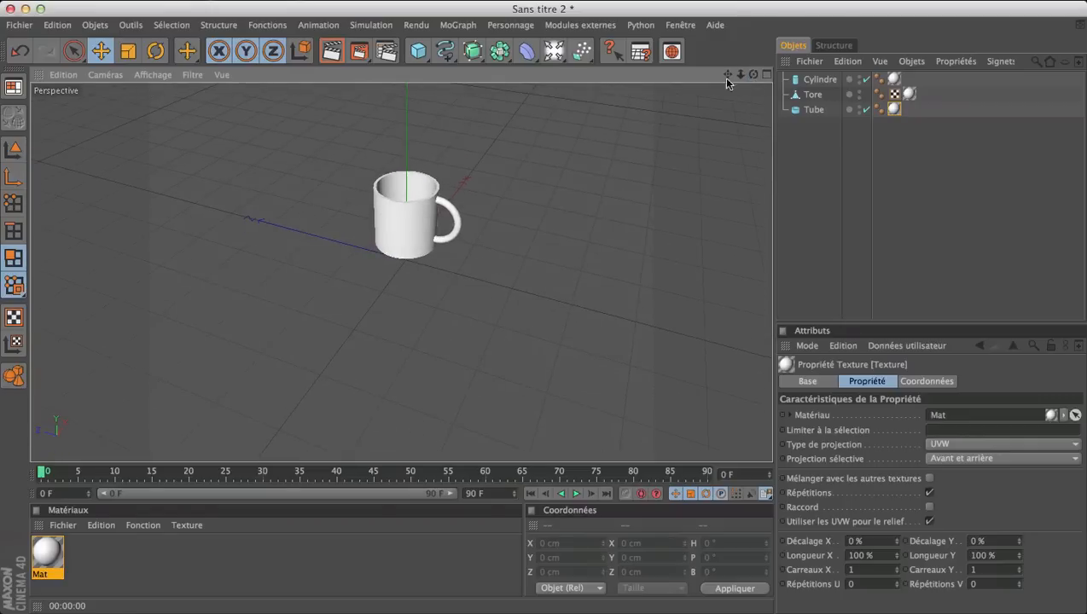
left_click(332, 51)
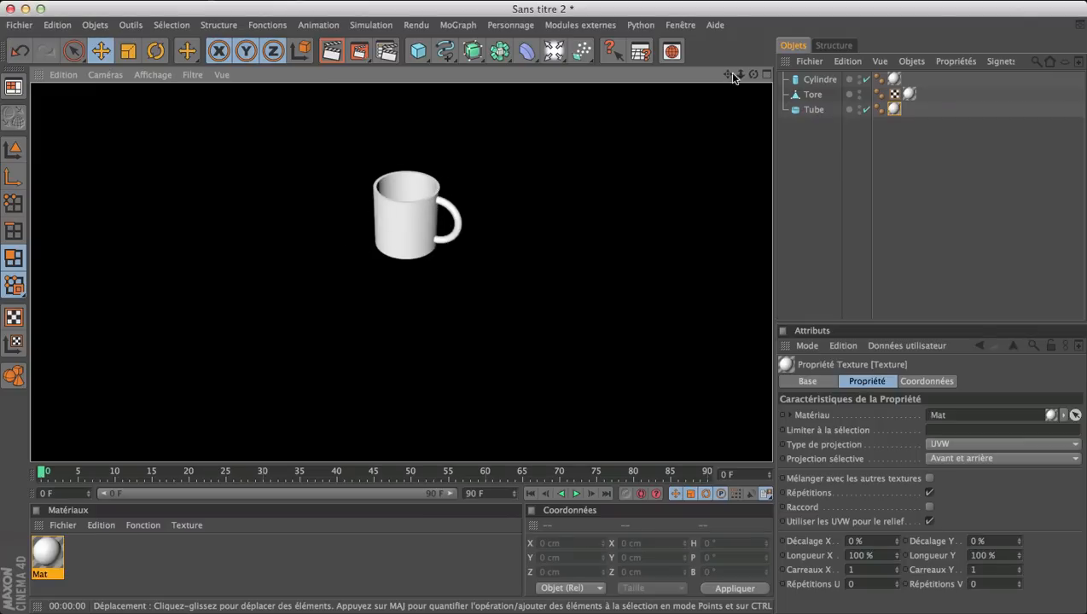
left_click(377, 168)
Enable the bevel (Biseau) on the tube to round the mug's rim
scroll(418, 167, "up", 3)
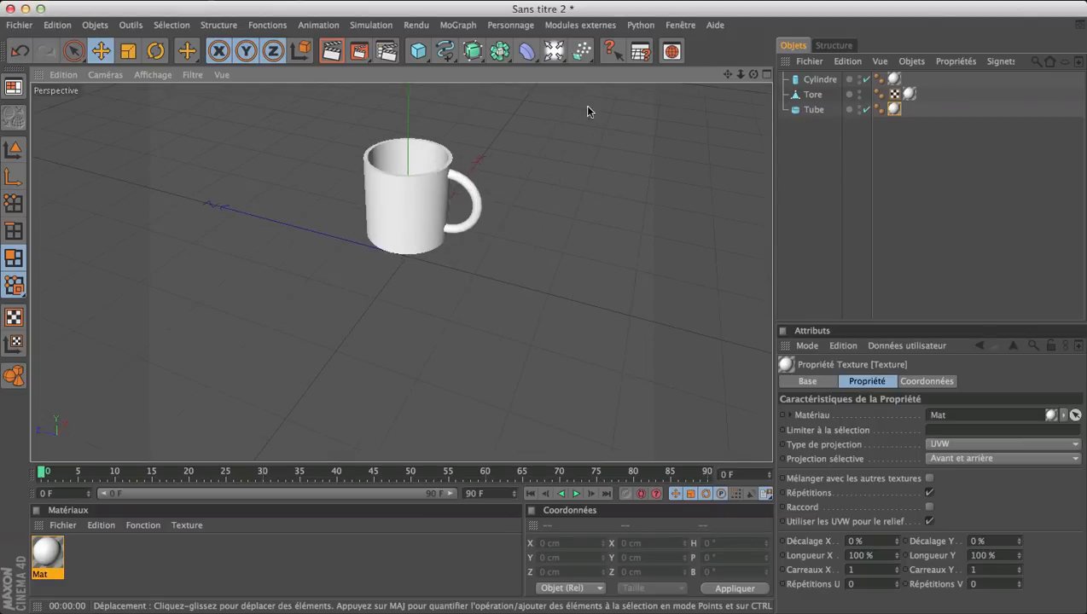
left_click_drag(727, 76, 716, 161)
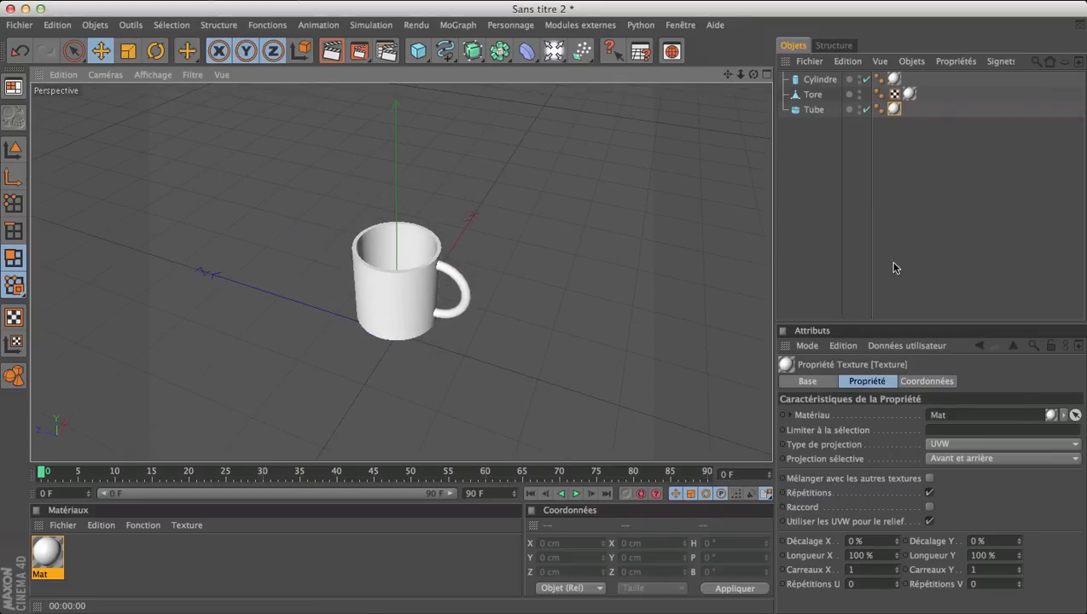
left_click(813, 109)
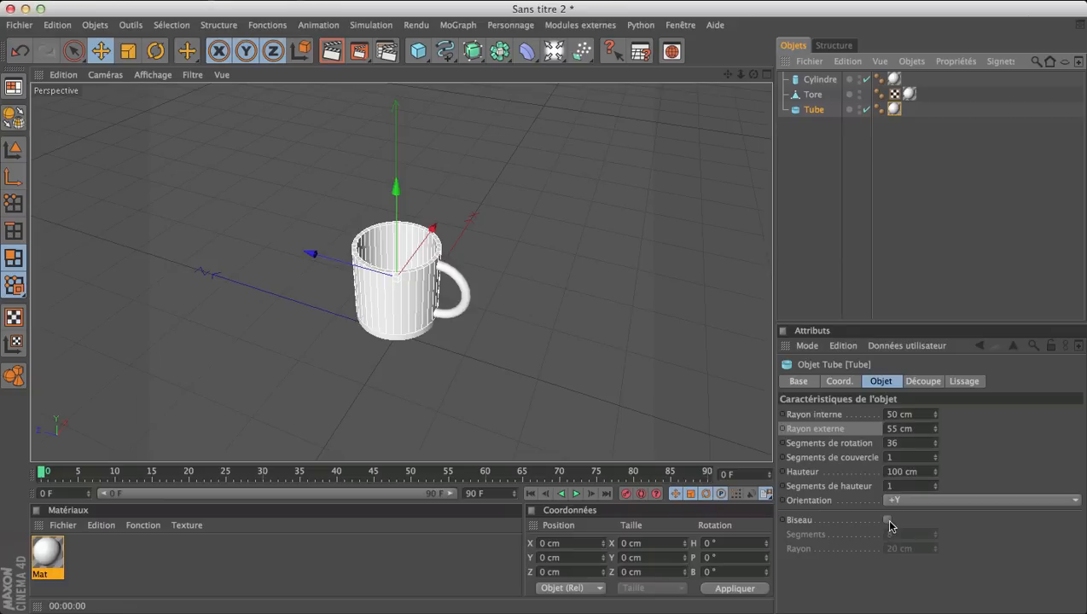
left_click(887, 520)
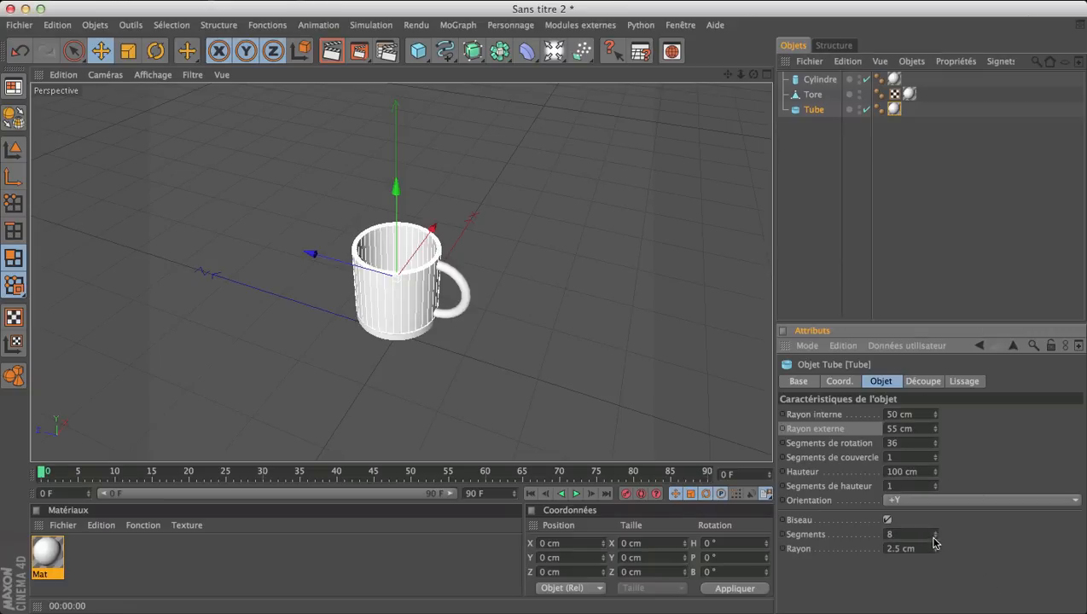
left_click(910, 220)
Move the bottom cylinder slightly up along the Y axis to close the seam with the tube's bevelled lower edge
scroll(540, 237, "up", 3)
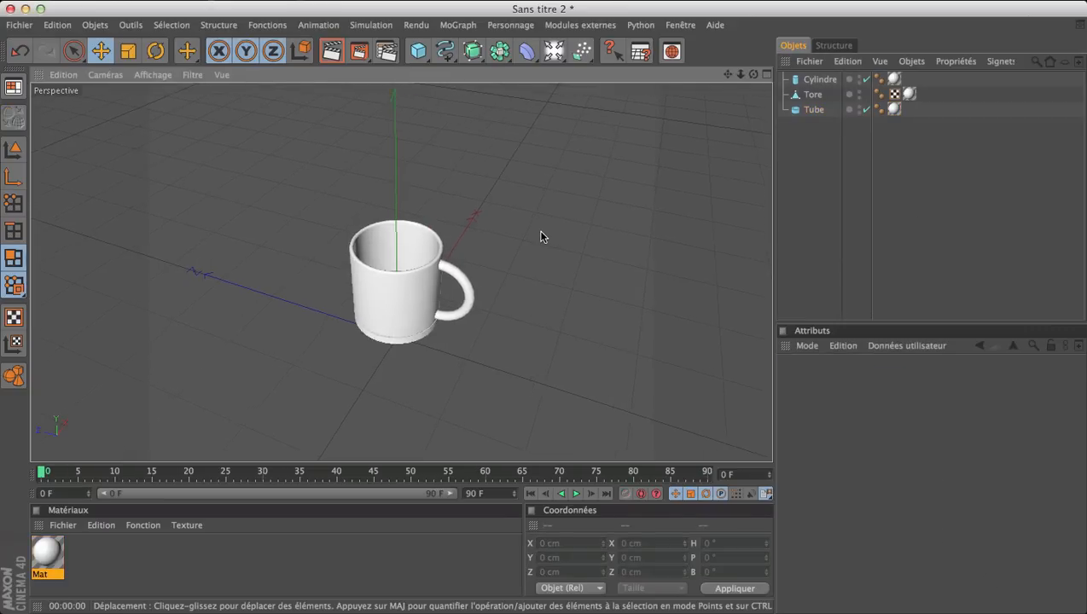
scroll(430, 229, "up", 5)
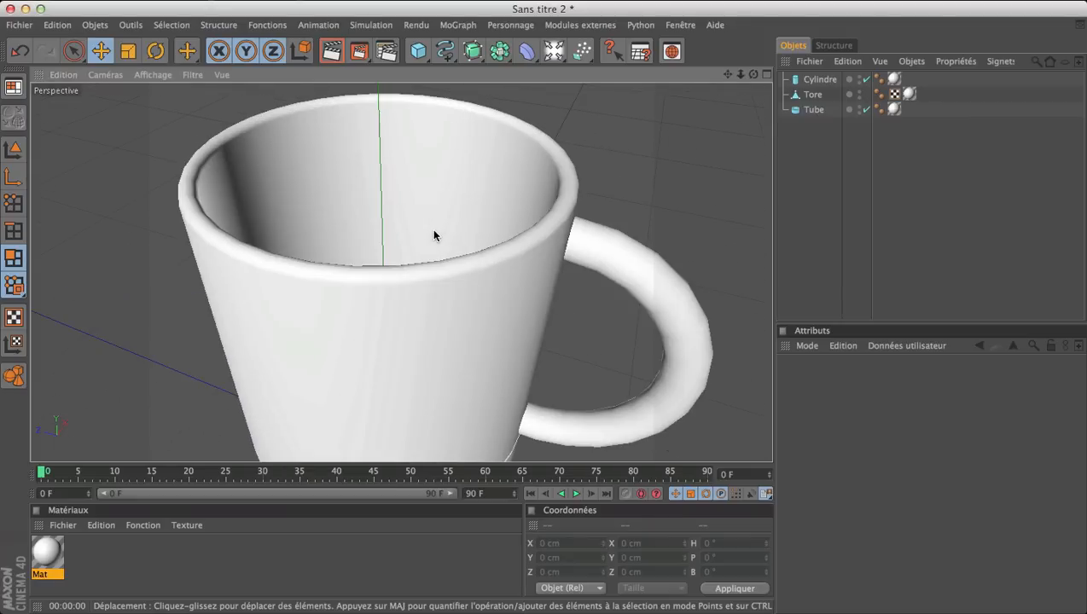
scroll(433, 228, "down", 3)
left_click_drag(753, 74, 788, 33)
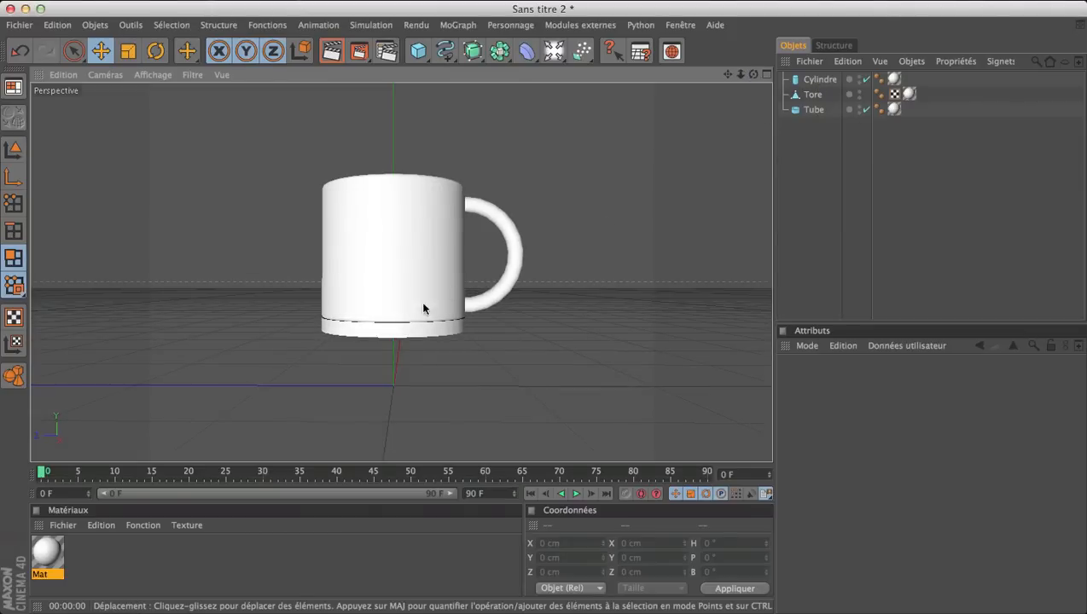
left_click(819, 79)
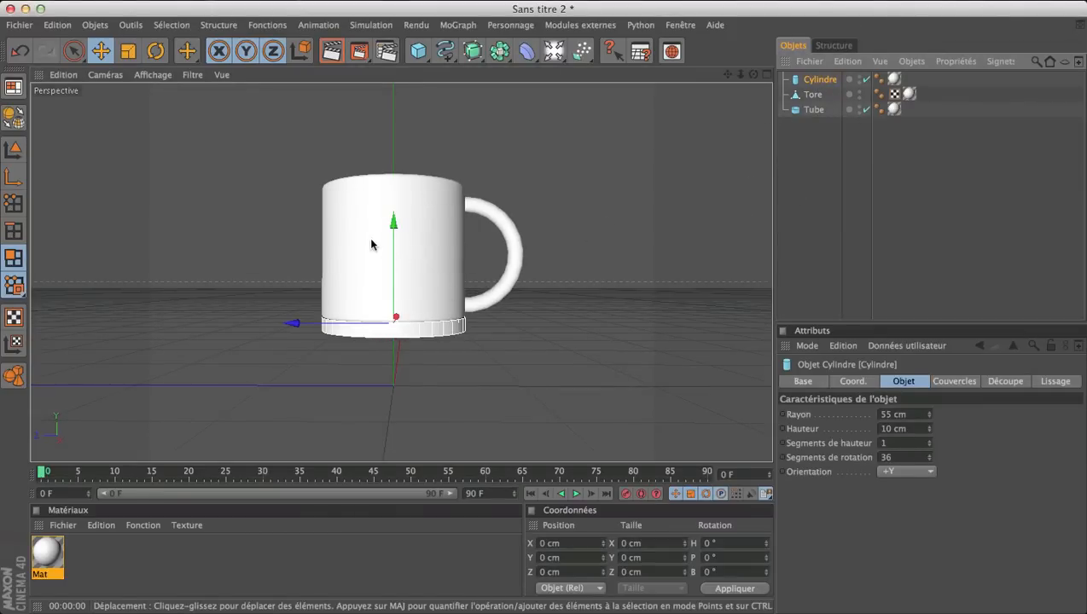
left_click_drag(393, 240, 394, 241)
left_click(870, 239)
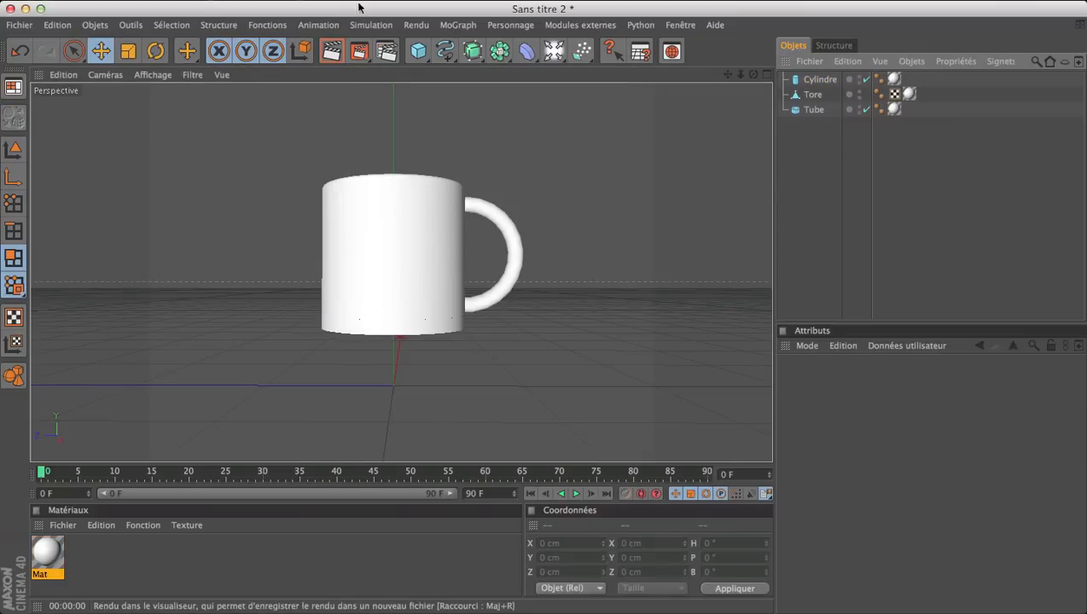
Test-render the Perspective view and move the bottom cylinder slightly further up along the Y axis
left_click(331, 51)
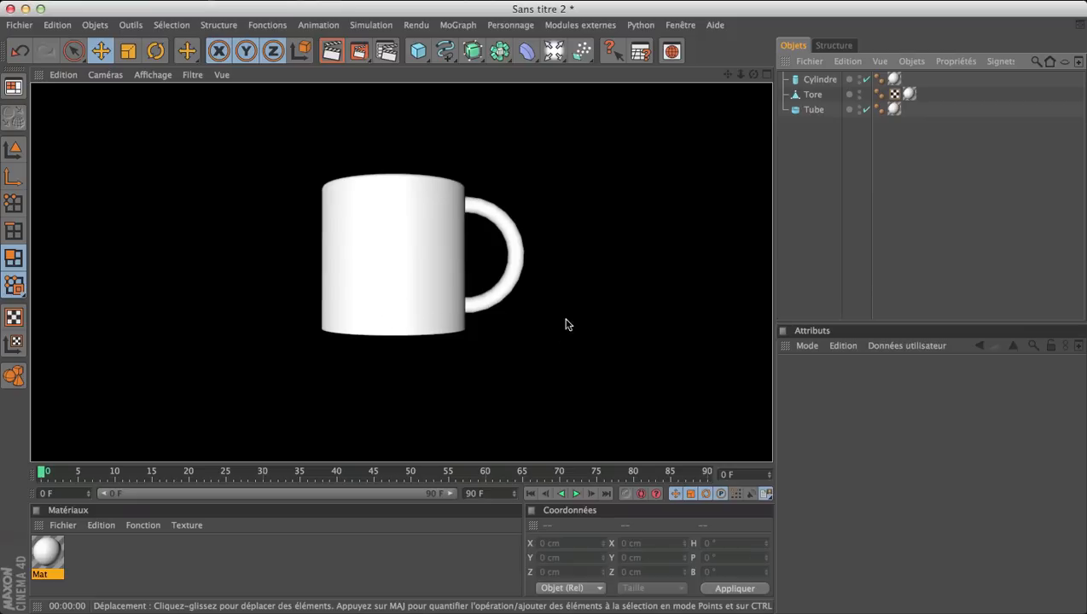
left_click(817, 80)
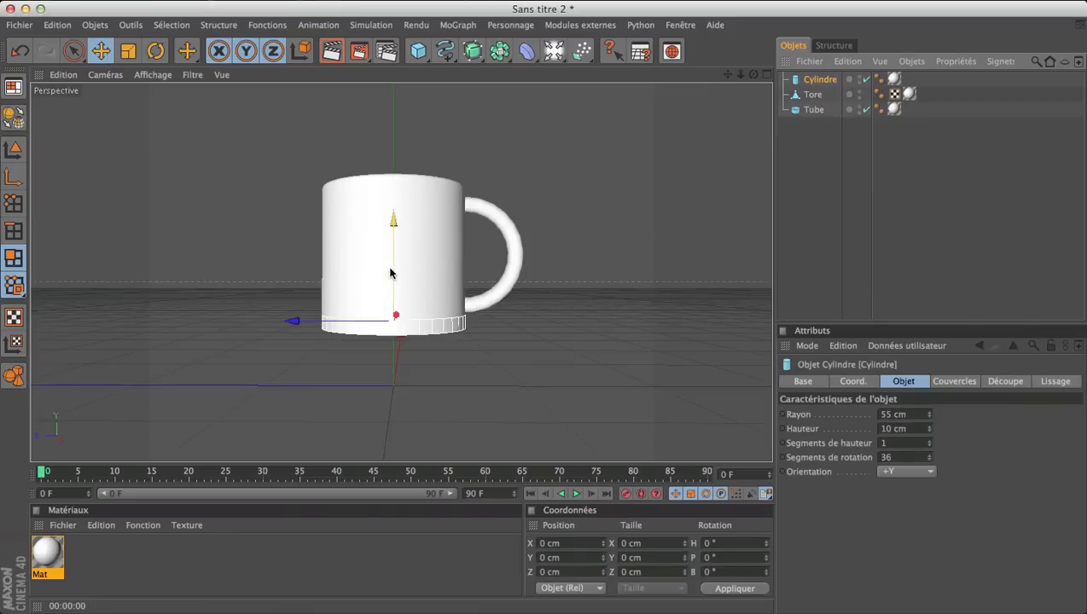
left_click(881, 245)
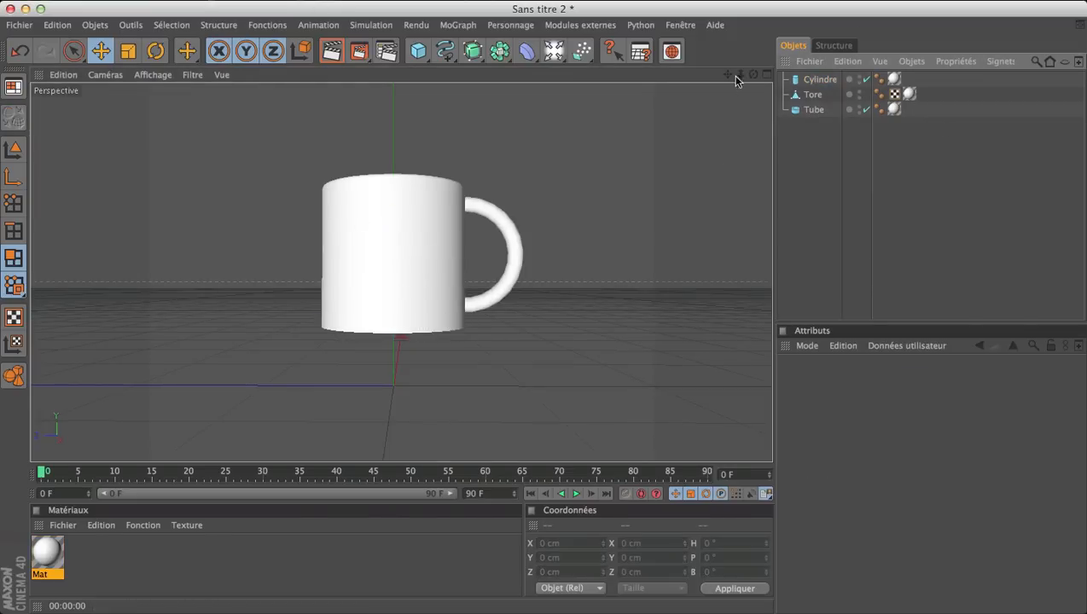
Enable the bevel (Biseau) on the bottom cylinder's caps to round the mug's lower edge
left_click(810, 81)
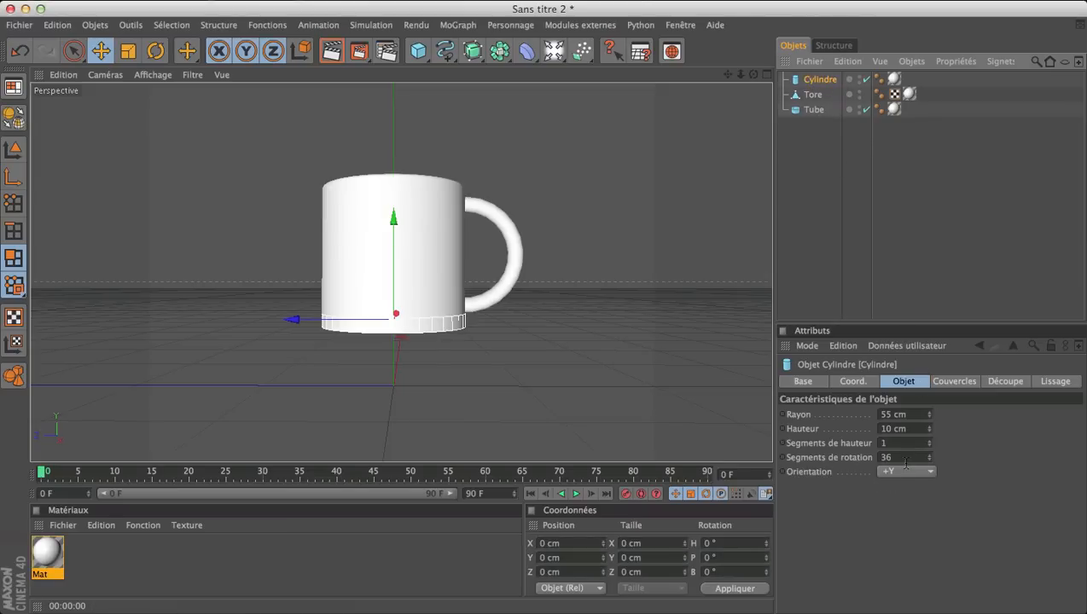
left_click(951, 385)
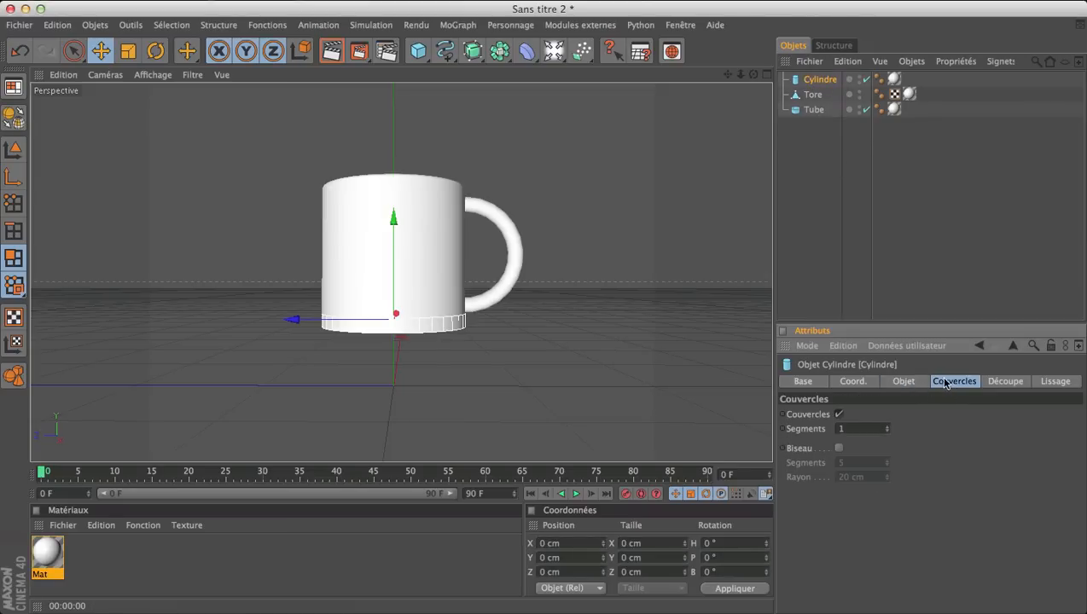
left_click(839, 448)
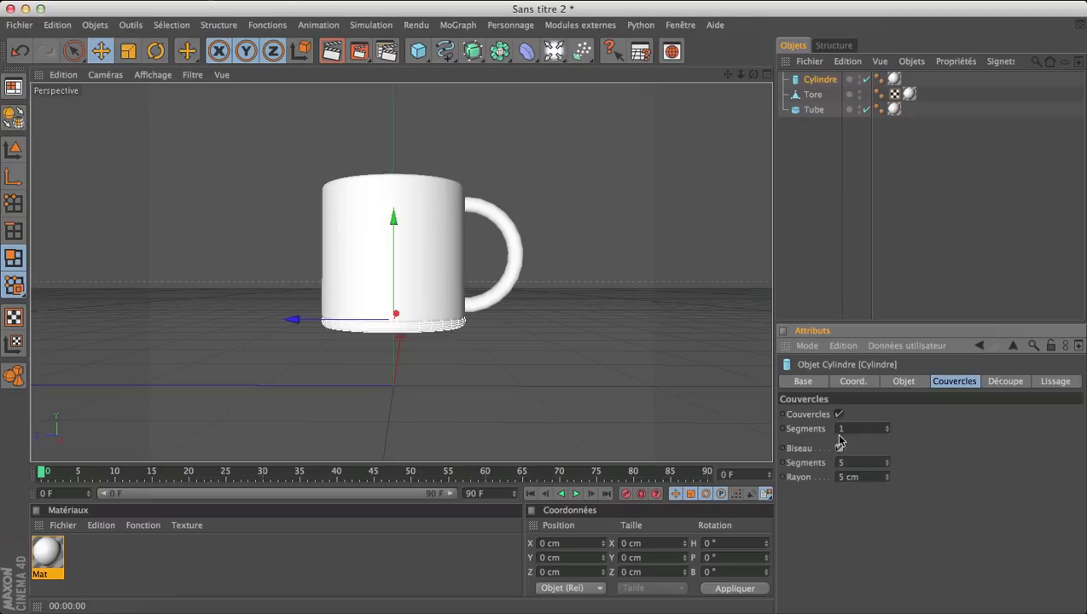
left_click(875, 269)
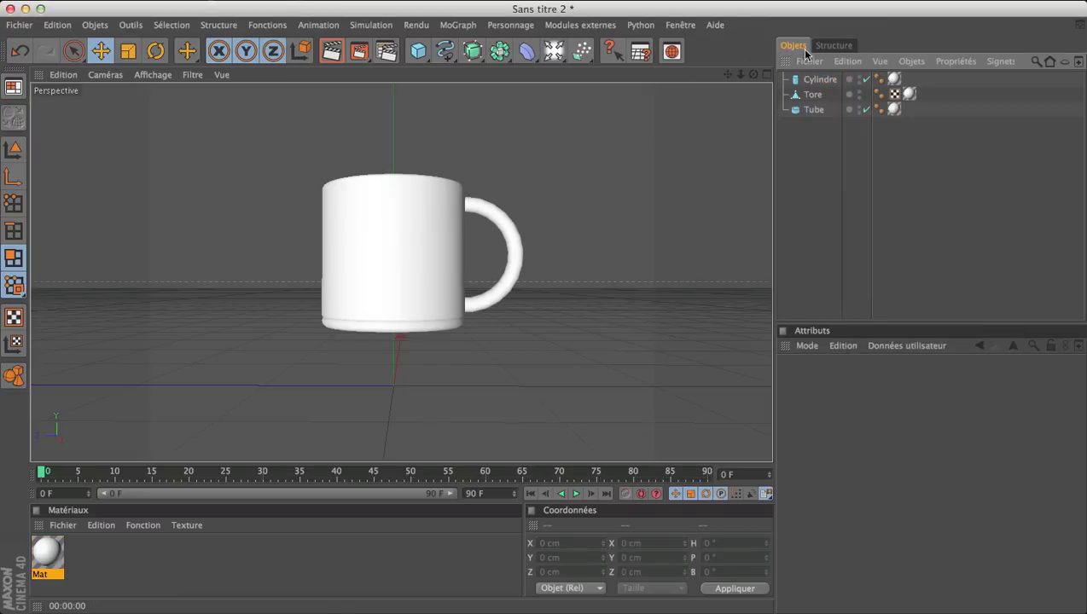
Increase the tube's height slightly and raise the bottom cylinder a little along the Y axis to hide the seam
left_click(819, 80)
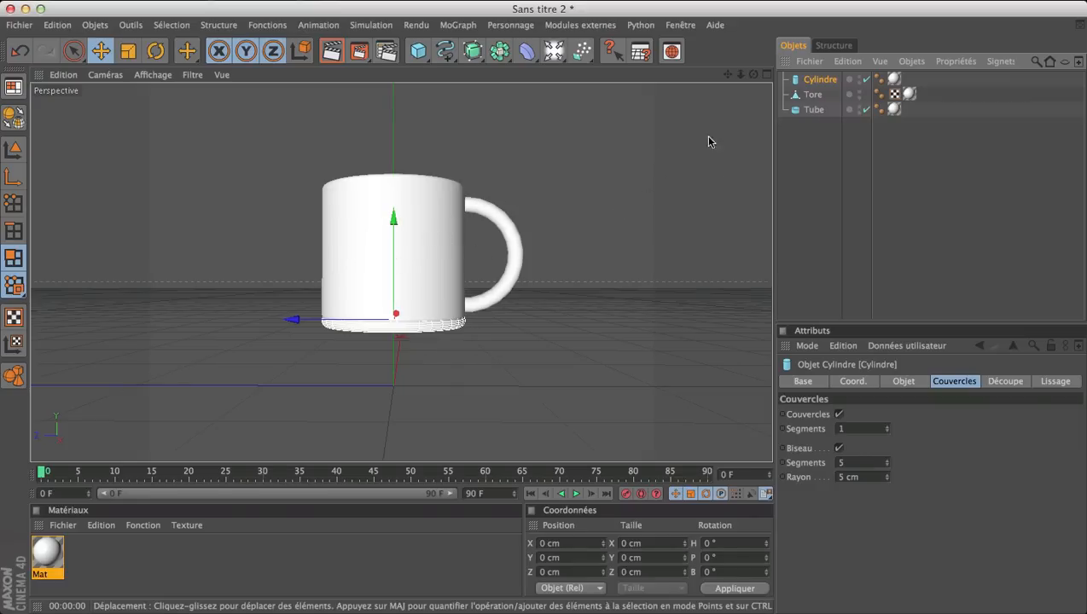
left_click_drag(753, 74, 733, 109)
left_click(812, 110)
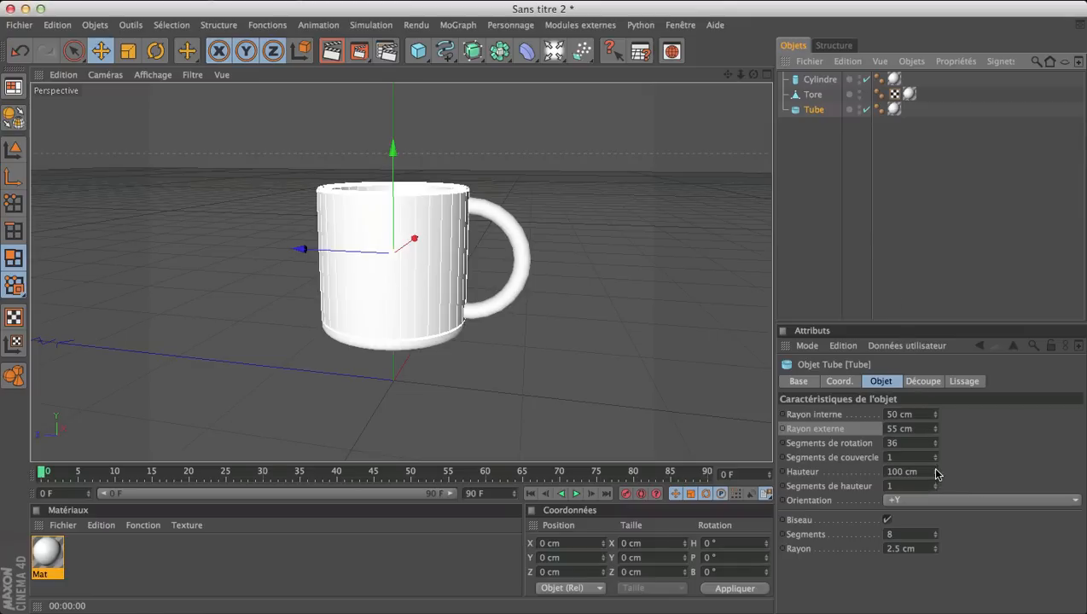
left_click_drag(936, 469, 936, 469)
left_click(935, 260)
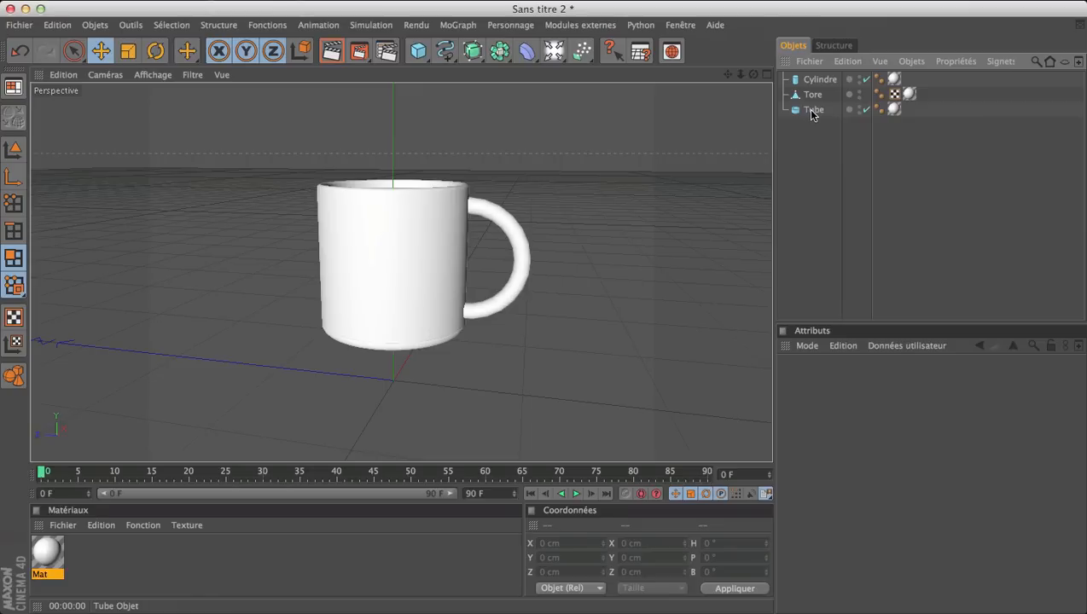
left_click(819, 79)
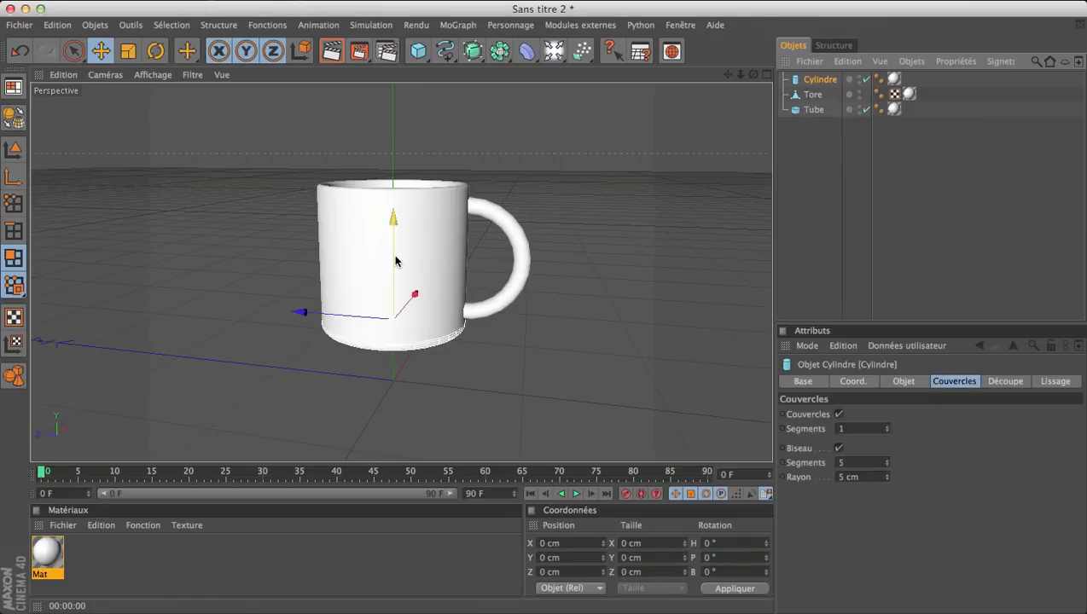
left_click(926, 223)
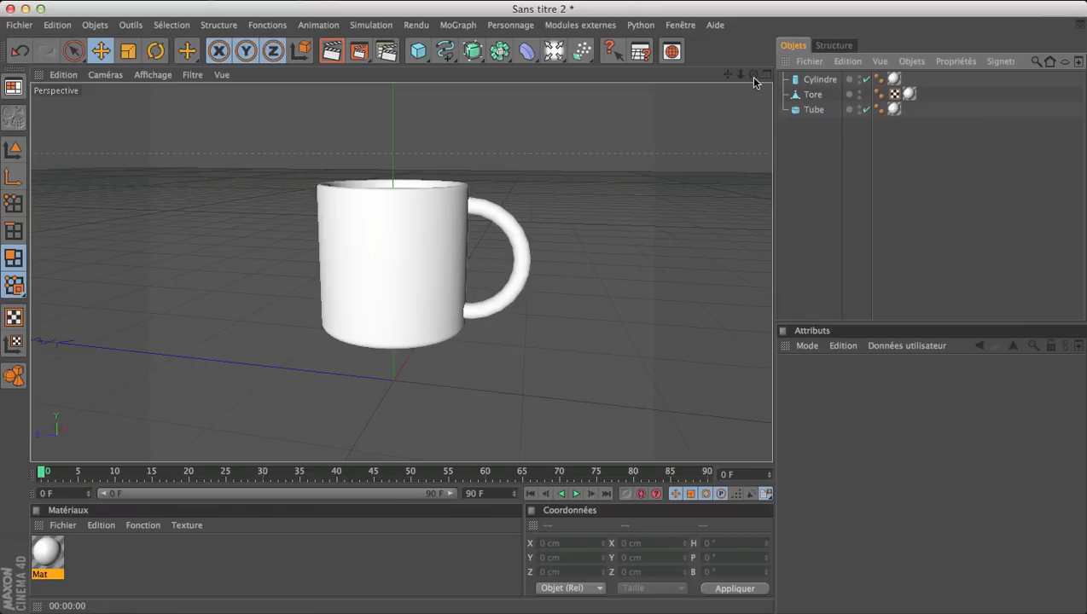
Render the Perspective view from a higher angle to check the rounded mug
left_click_drag(754, 79, 504, 313)
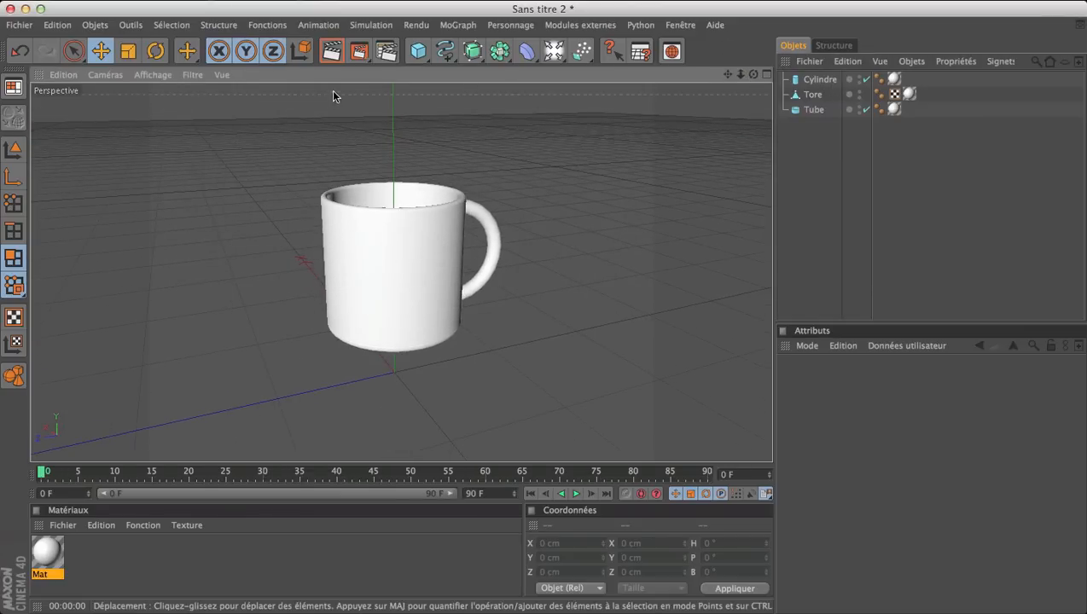
left_click(331, 51)
left_click(980, 213)
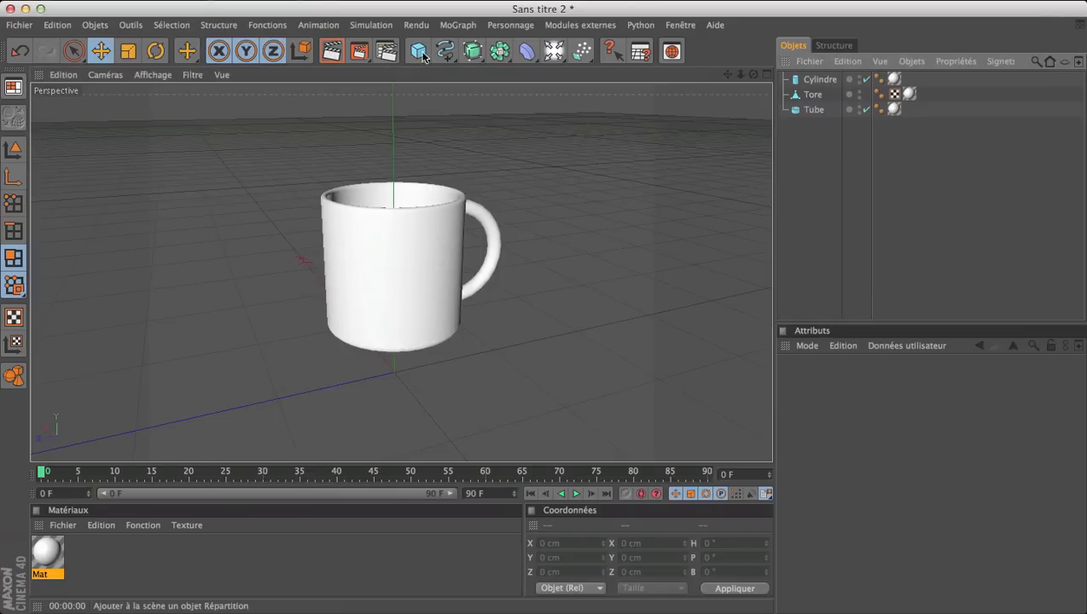
Add a floor object (Sol) under the mug and create a new material
left_click(552, 50)
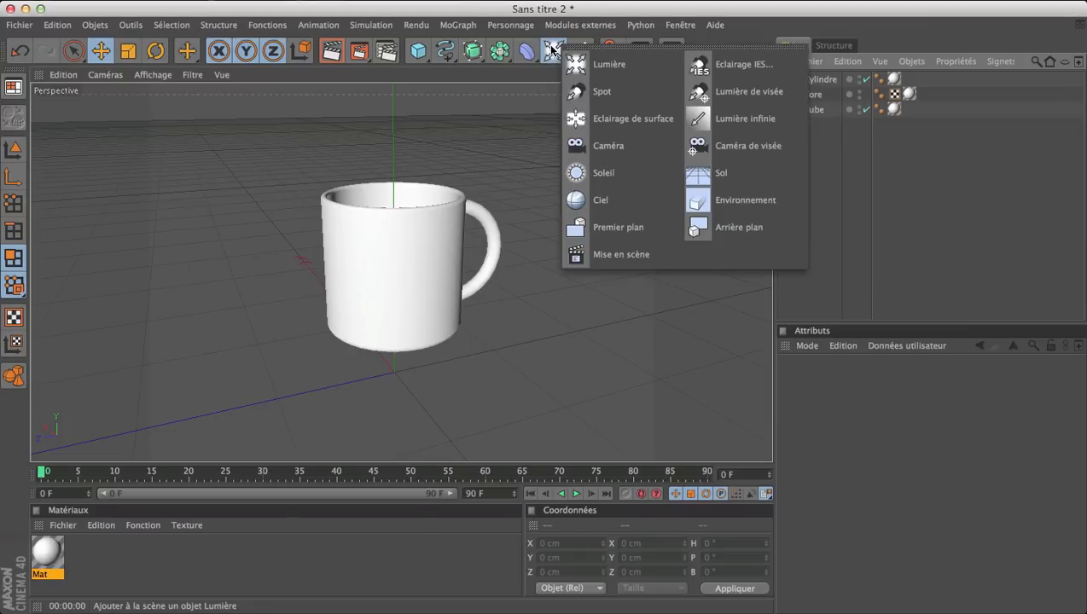
left_click(739, 174)
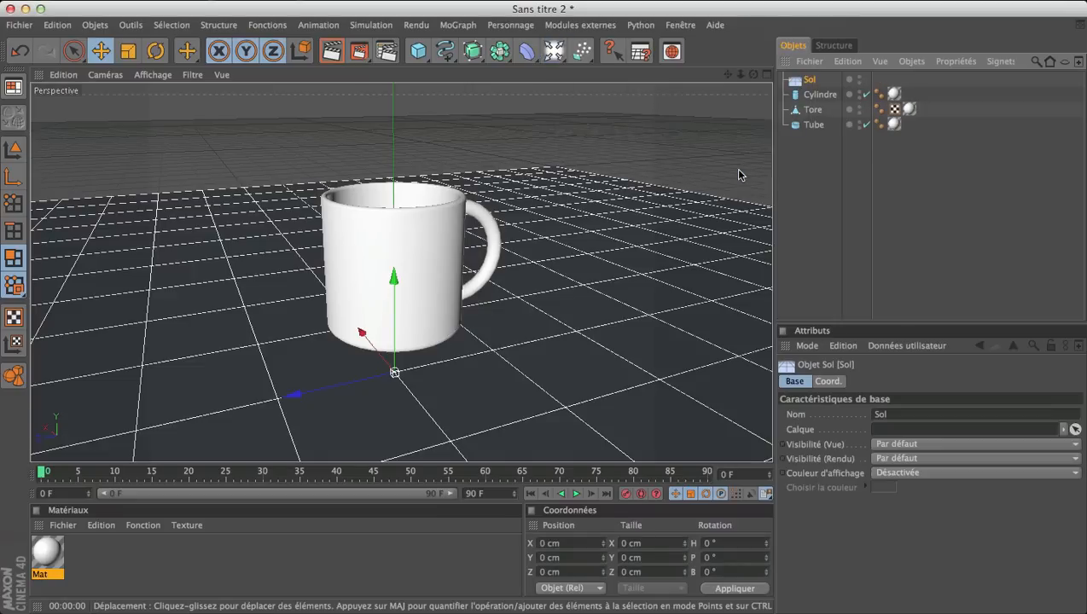
double_click(207, 568)
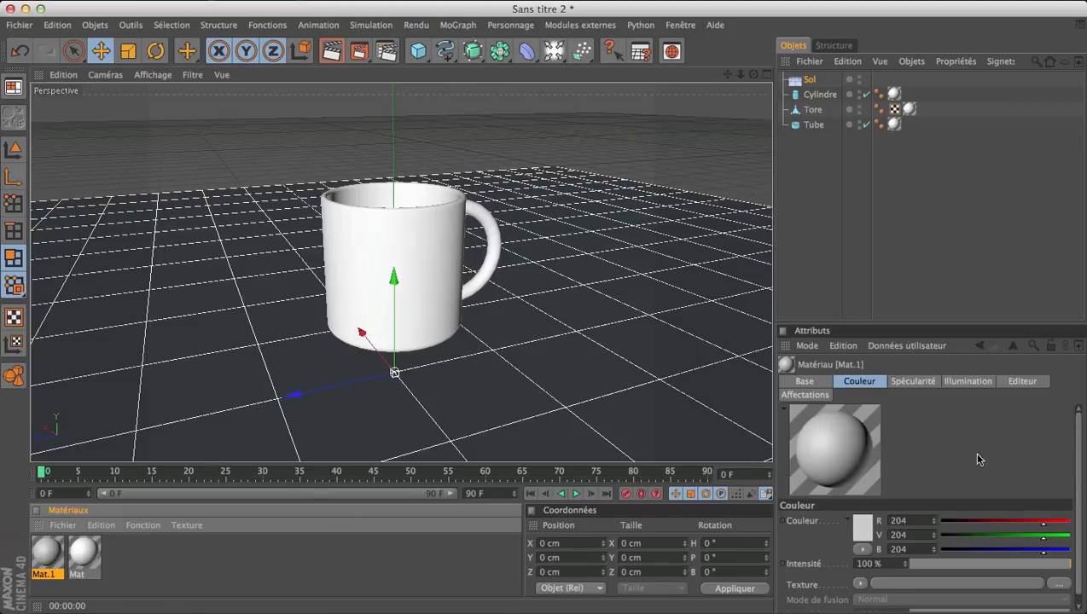
scroll(979, 454, "down", 1)
Open the new material for editing and rename it "Texture Bois"
double_click(55, 546)
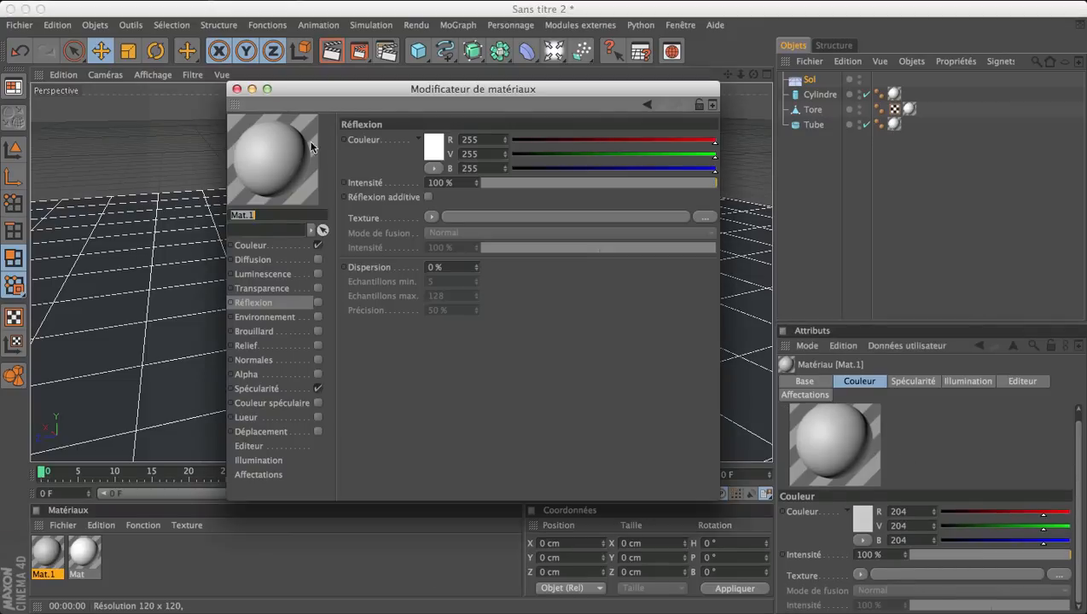
left_click_drag(325, 89, 256, 74)
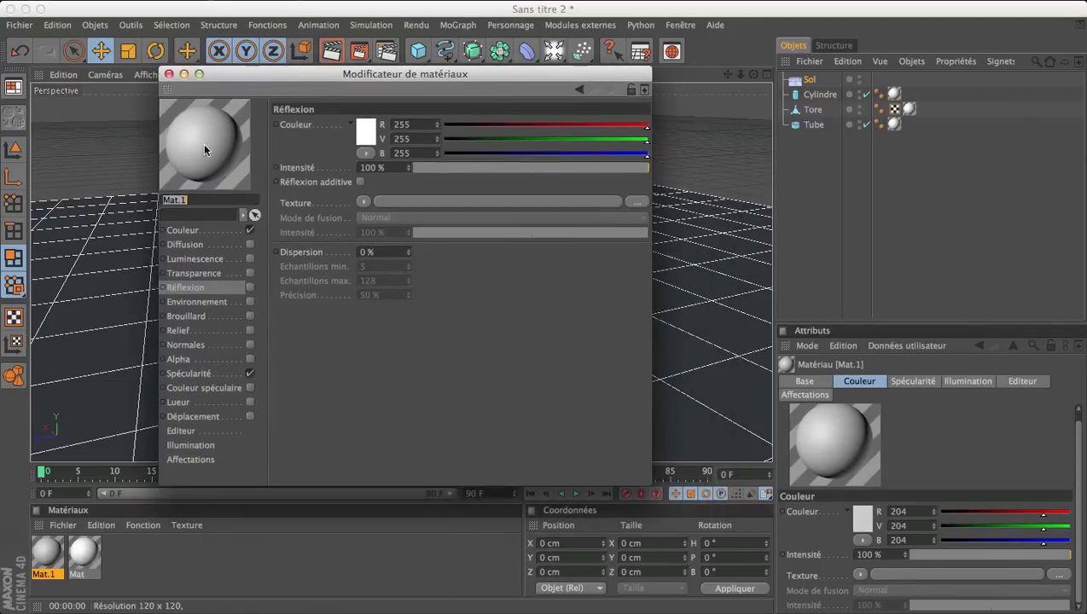
left_click(227, 200)
left_click_drag(228, 202, 82, 187)
type("Texture Bois")
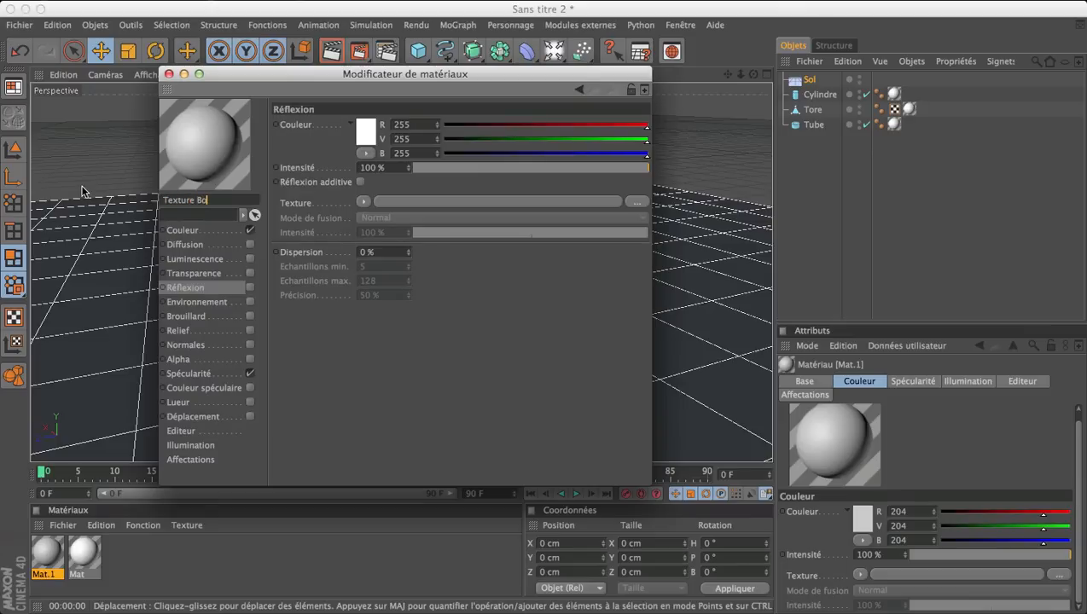
Load wood-floorboards-texture.jpg from the TUTO folder on the desktop as the material's Couleur texture, copying the image to the document folder
left_click(180, 232)
left_click(357, 186)
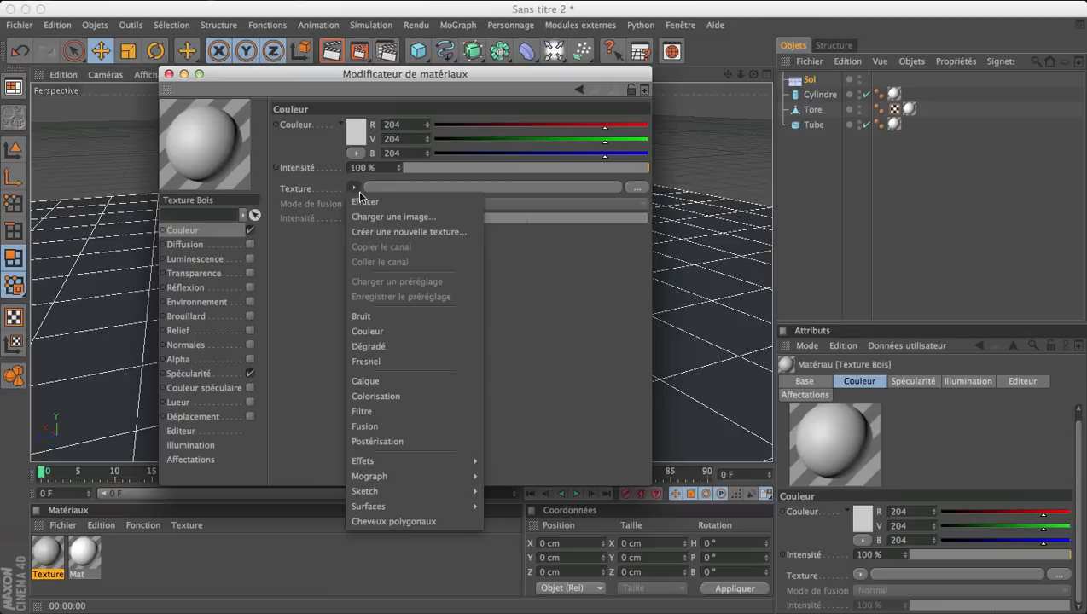
left_click(388, 216)
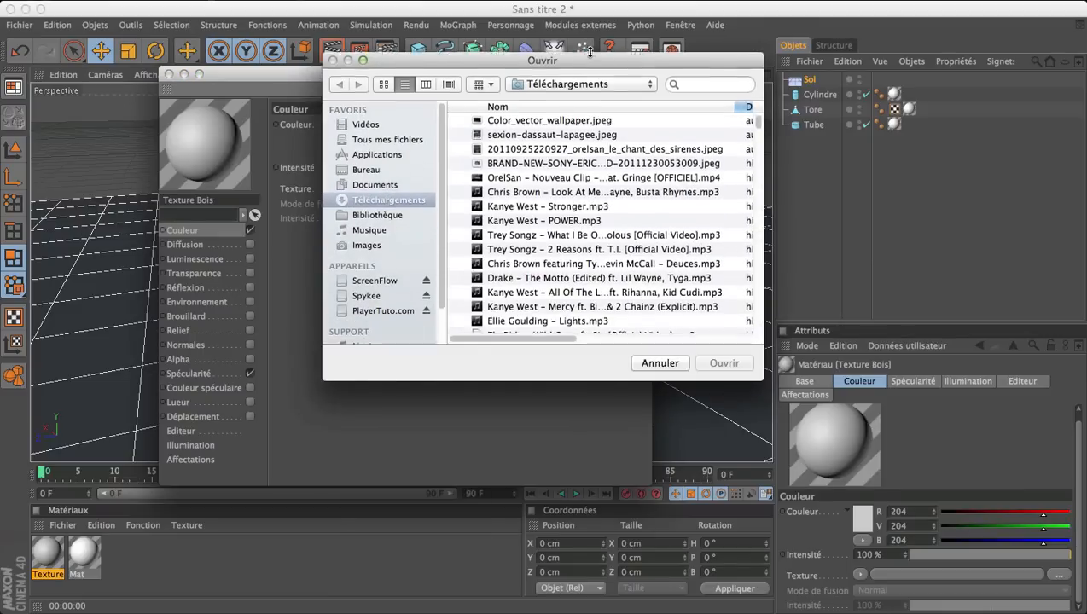
left_click(401, 244)
left_click(386, 172)
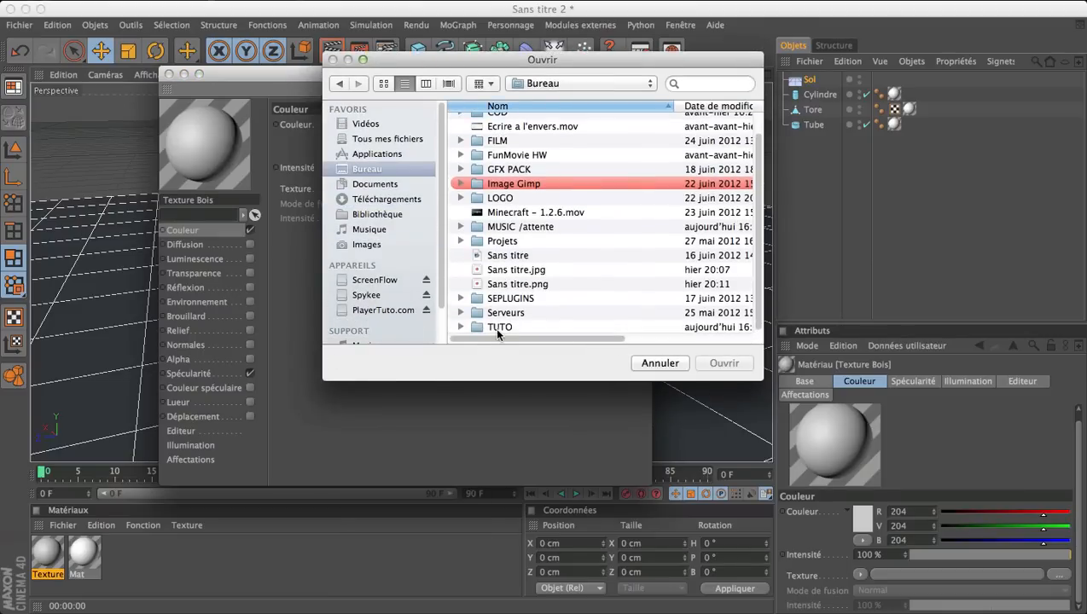
double_click(495, 325)
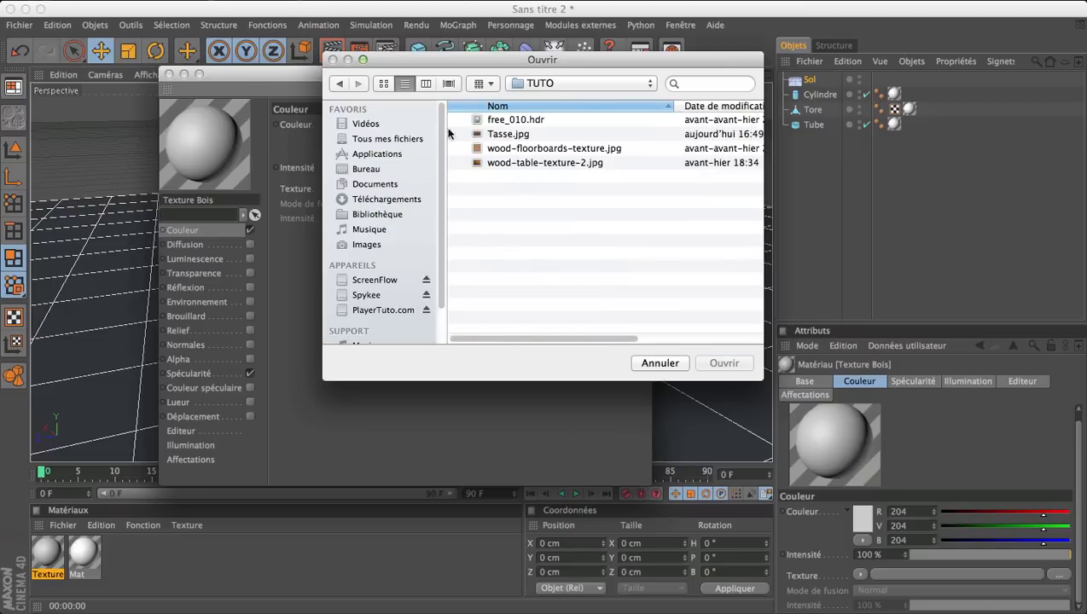
left_click(499, 148)
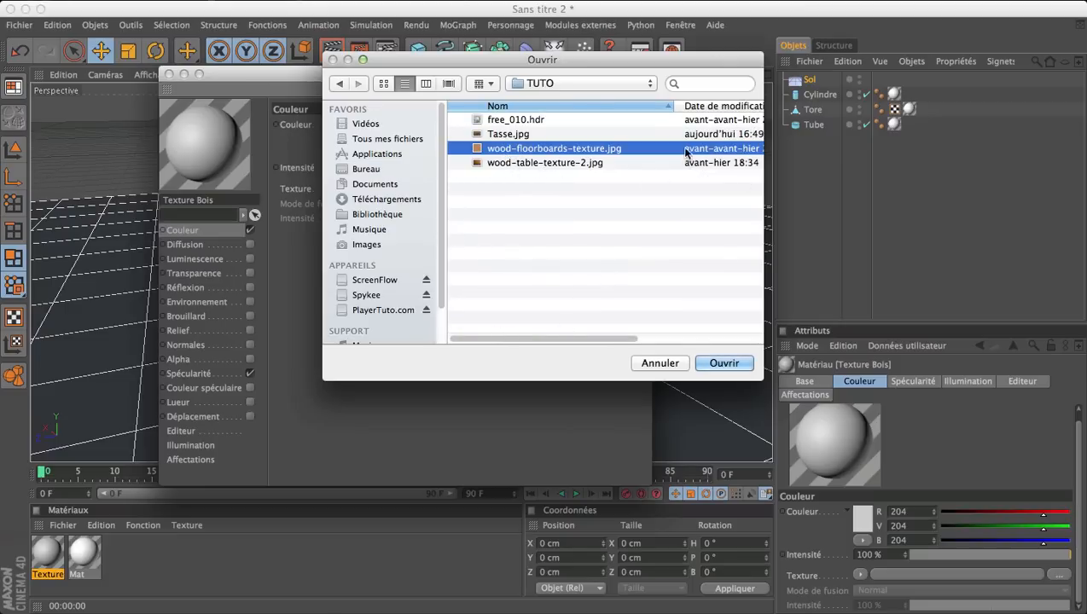
left_click(735, 365)
left_click(652, 220)
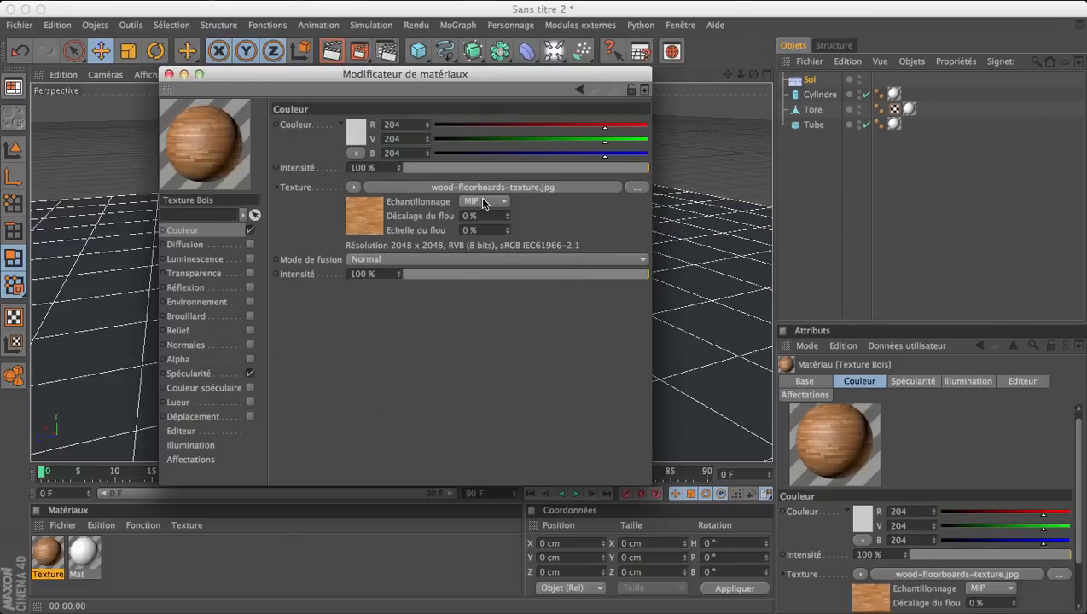
Set the colour texture's sampling (Echantillonnage) to Sans and enable the Relief channel of the wood material
left_click(481, 202)
left_click(487, 215)
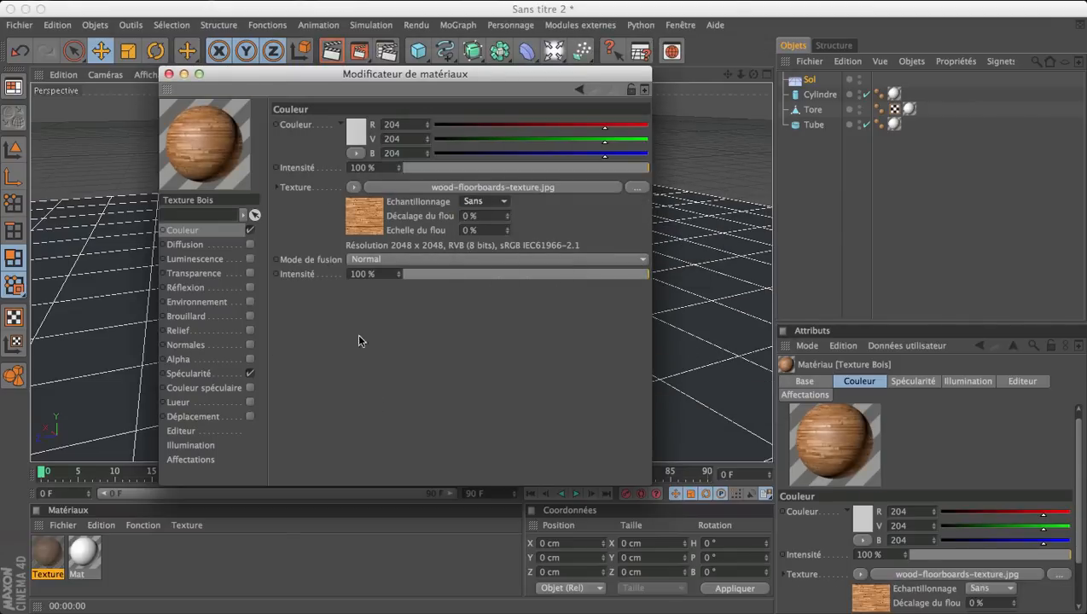
left_click(189, 328)
left_click(250, 330)
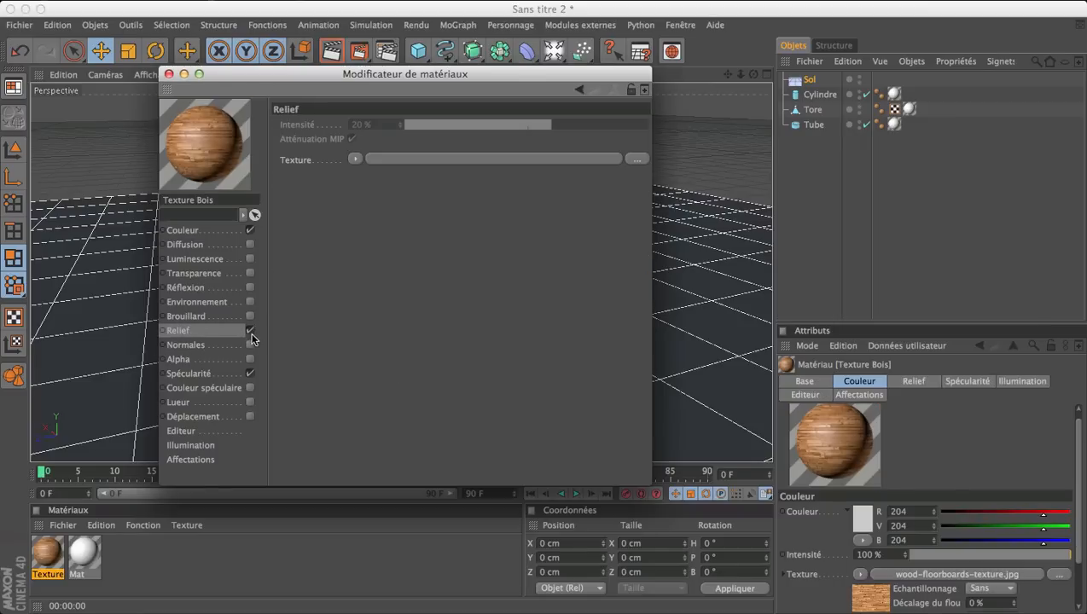
left_click(358, 159)
left_click(388, 203)
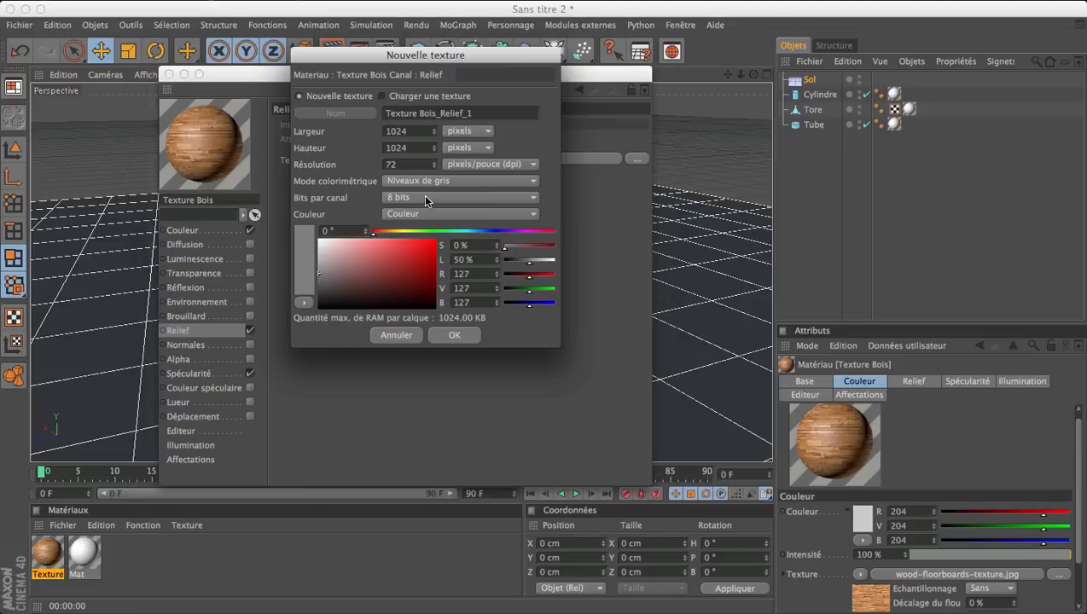
left_click(396, 336)
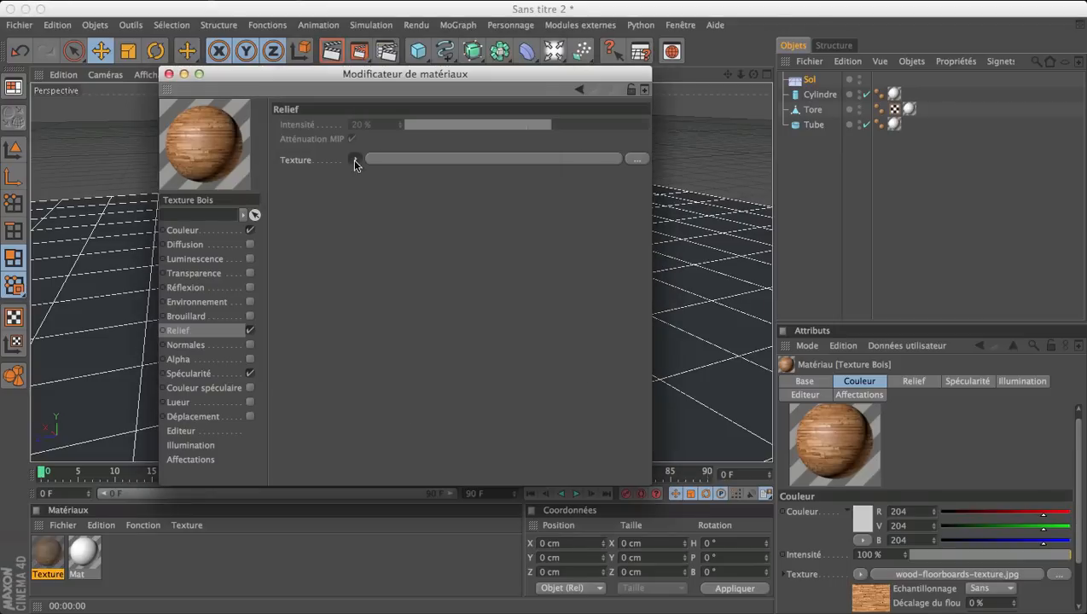
Load wood-floorboards-texture.jpg as the Relief texture without copying the image to the document folder
left_click(362, 162)
left_click(376, 187)
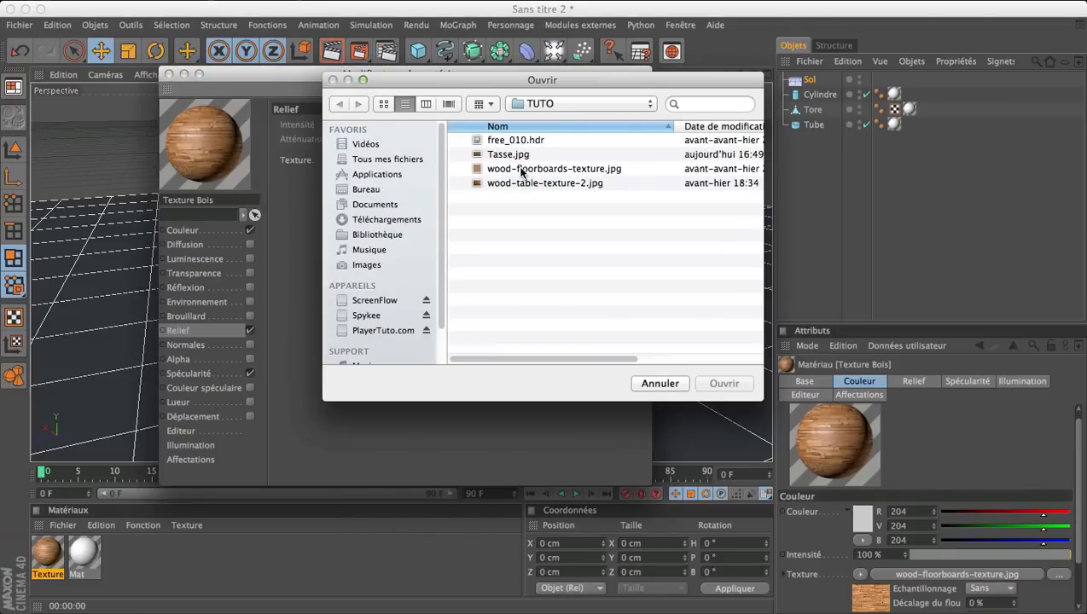
left_click(521, 168)
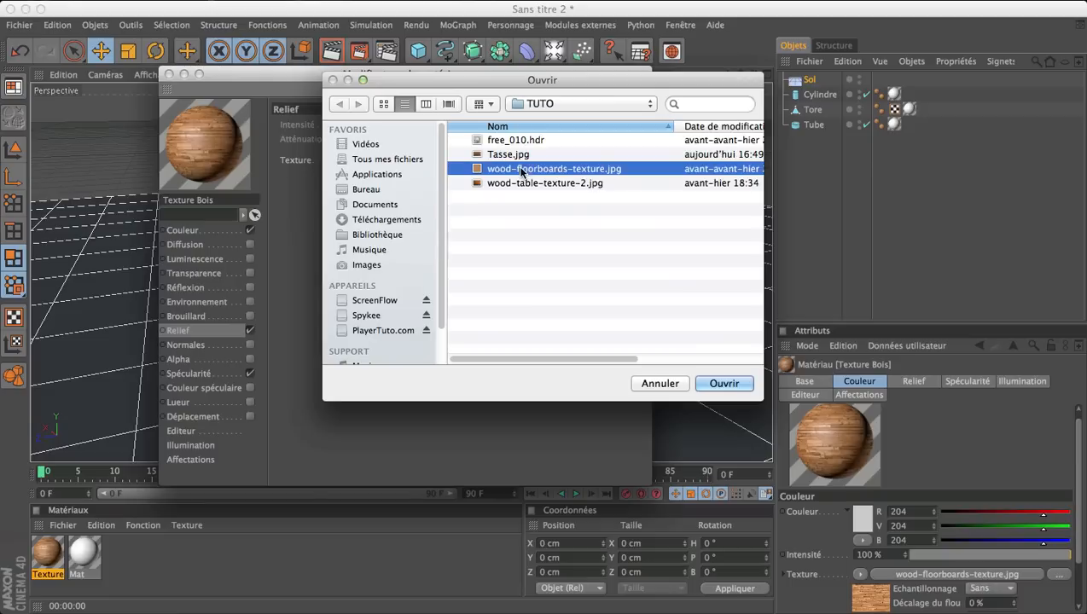
left_click(723, 382)
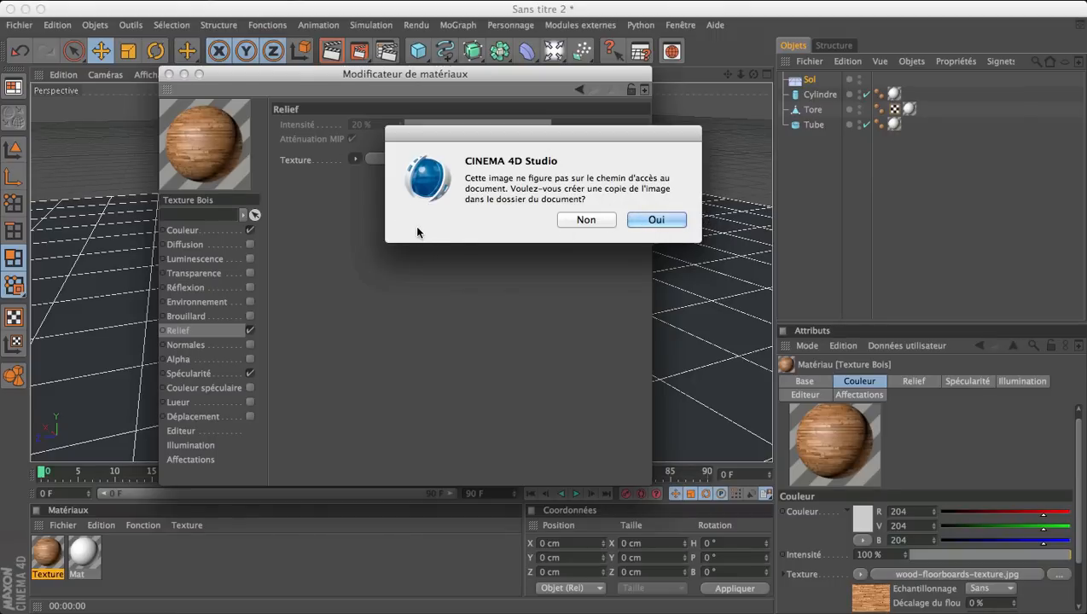
left_click_drag(516, 134, 399, 202)
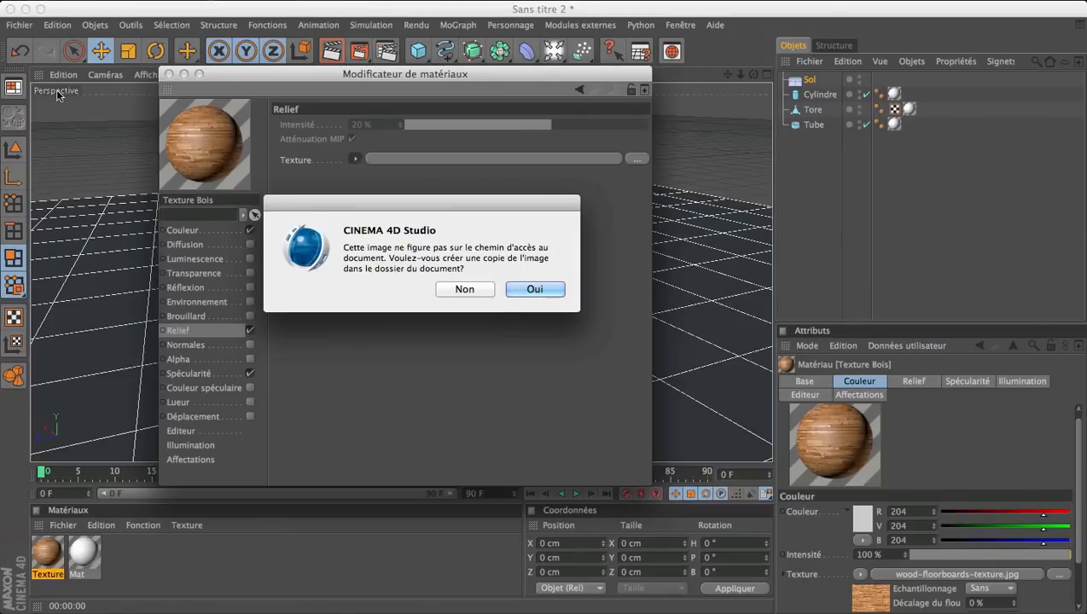
left_click(467, 289)
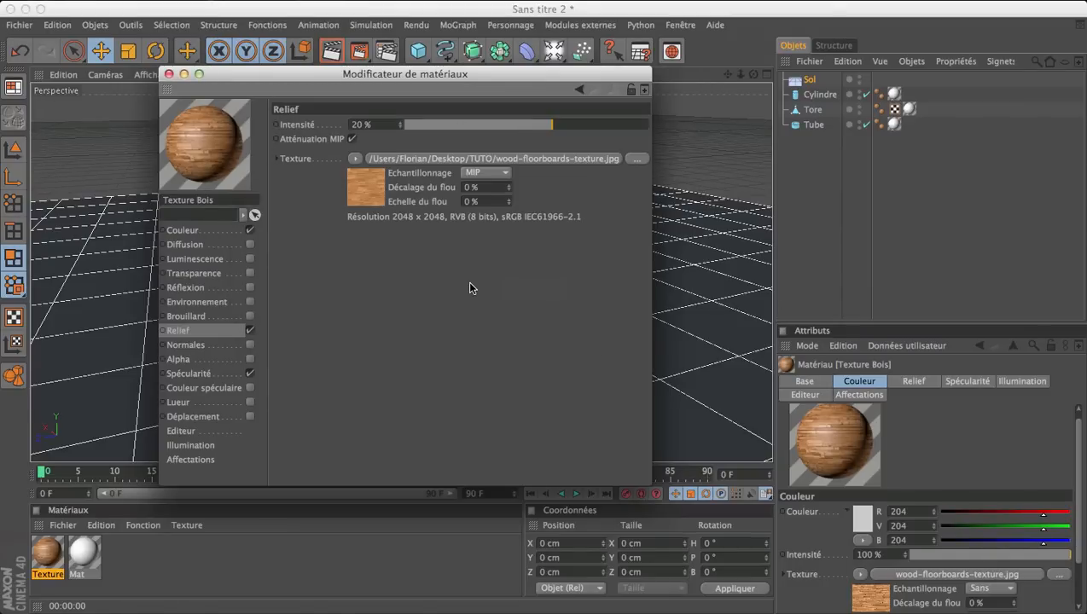
Set the Relief intensity of the wood material to 50 %
left_click(592, 126)
left_click_drag(375, 125, 334, 122)
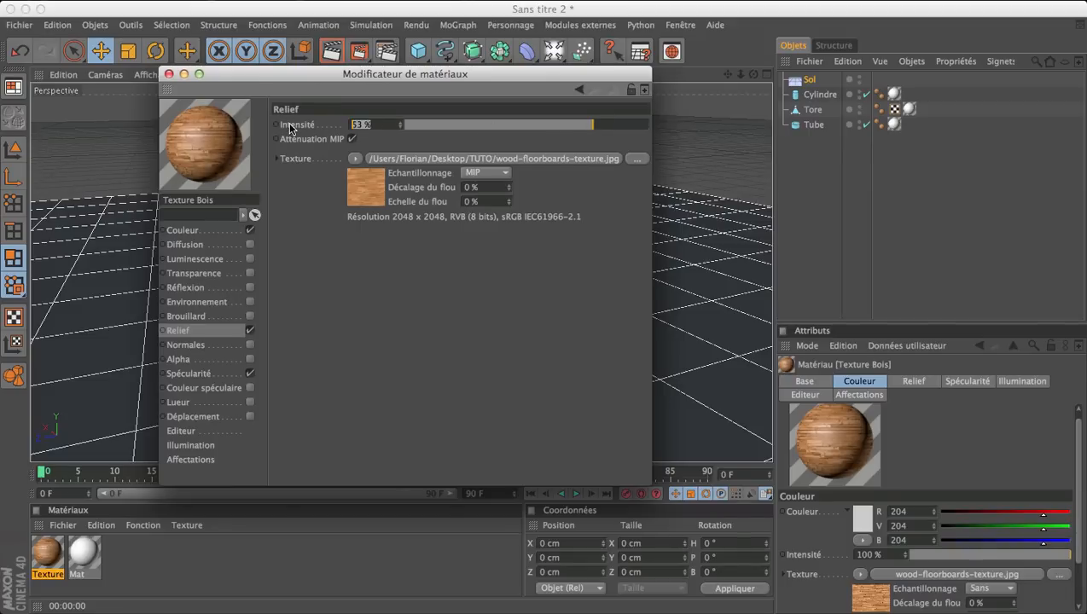
type("50")
key("Return")
Enable the Réflexion channel of the wood material, reduce its intensity to a faint reflection and close the material editor
left_click(249, 374)
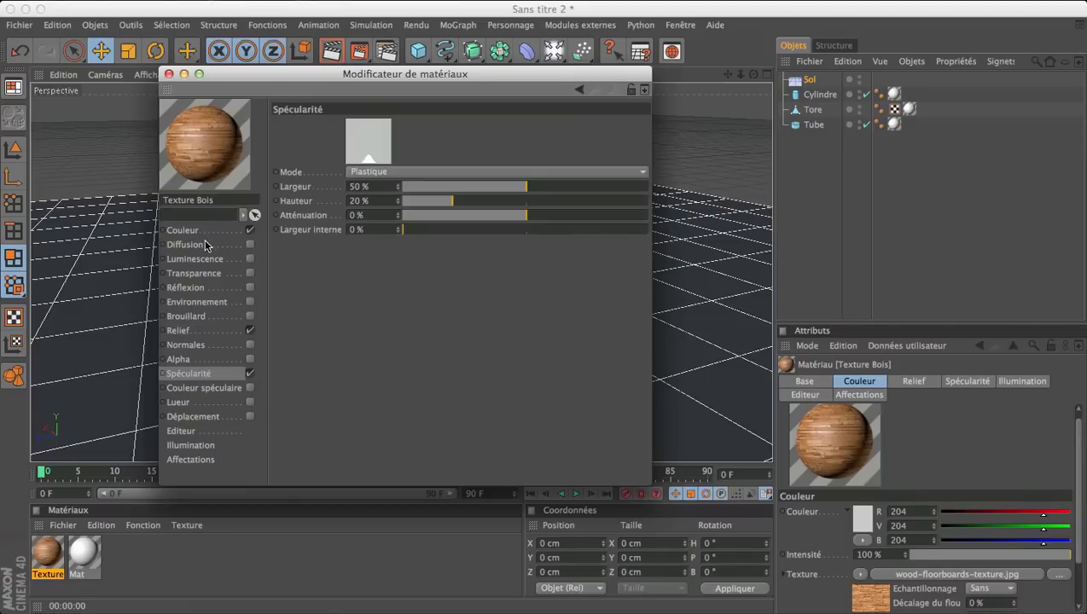
left_click(209, 288)
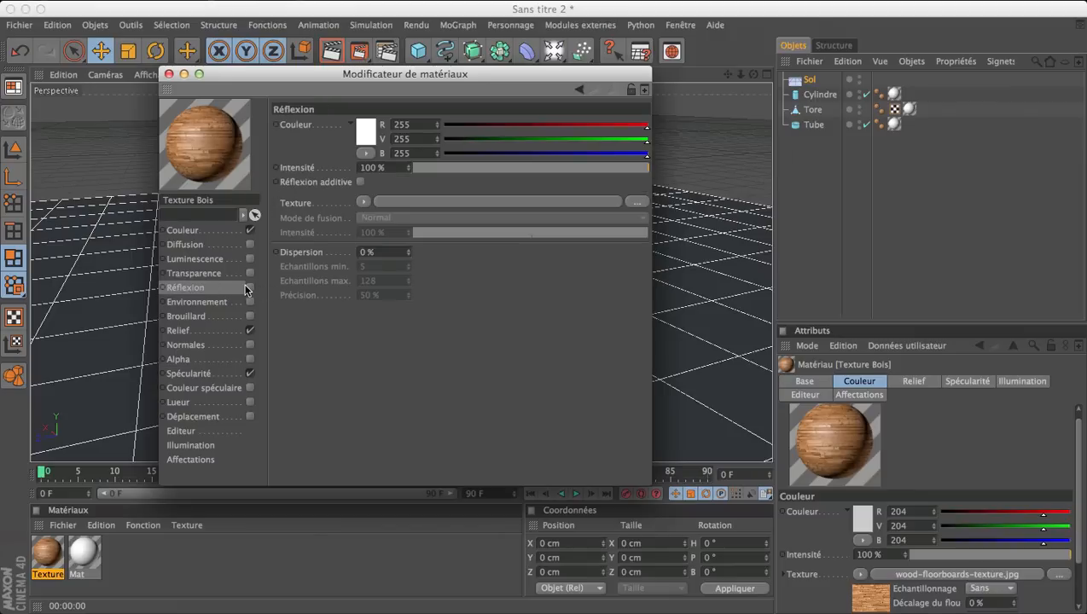
left_click(250, 288)
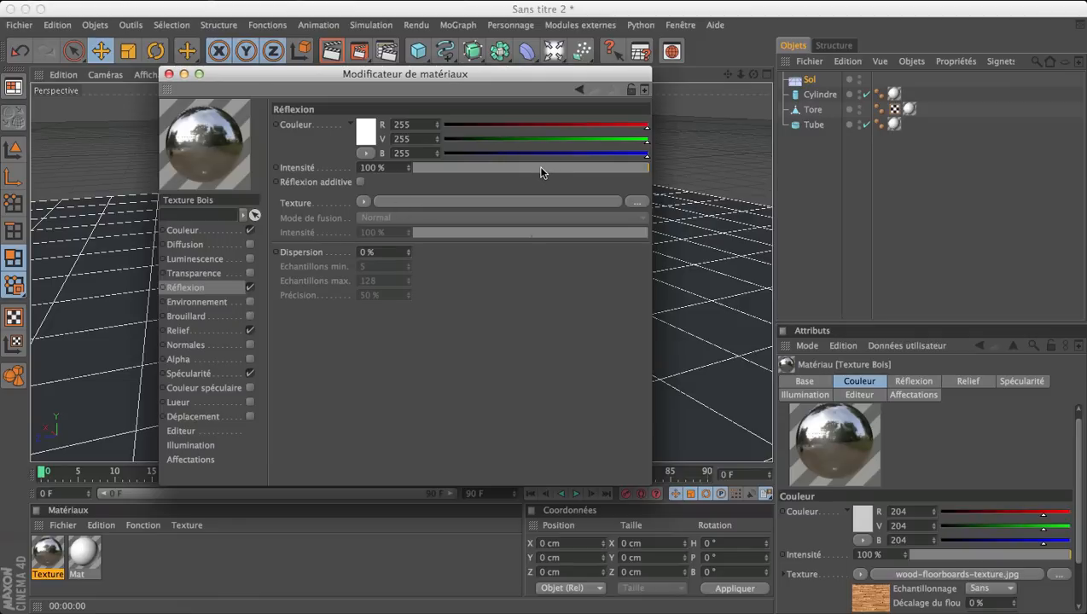
left_click_drag(543, 171, 451, 175)
left_click(169, 73)
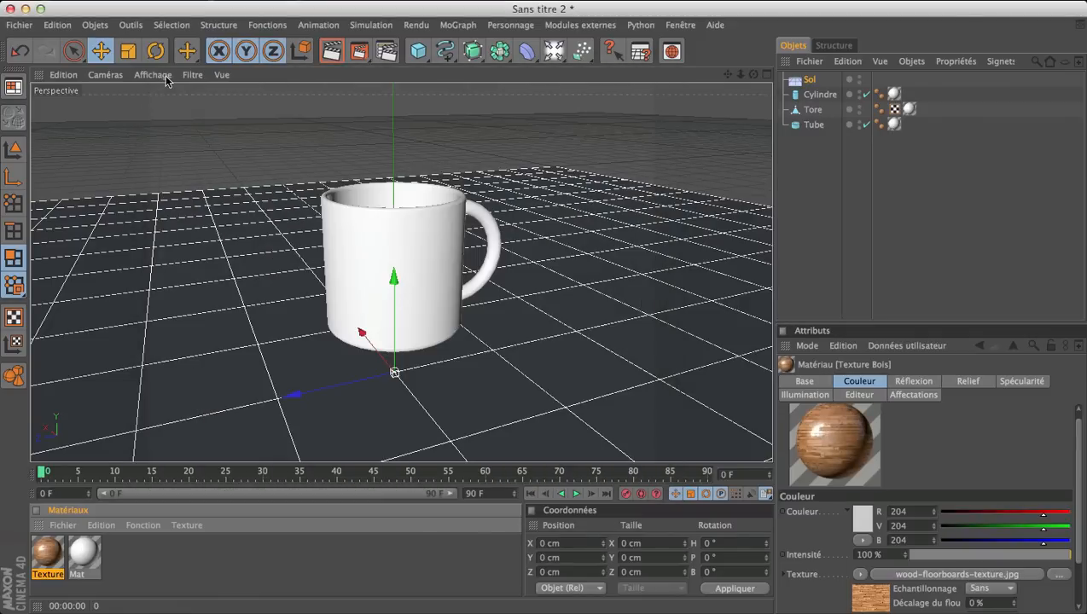
Apply the Texture Bois material to the Sol floor object and deselect everything
left_click_drag(49, 559, 807, 82)
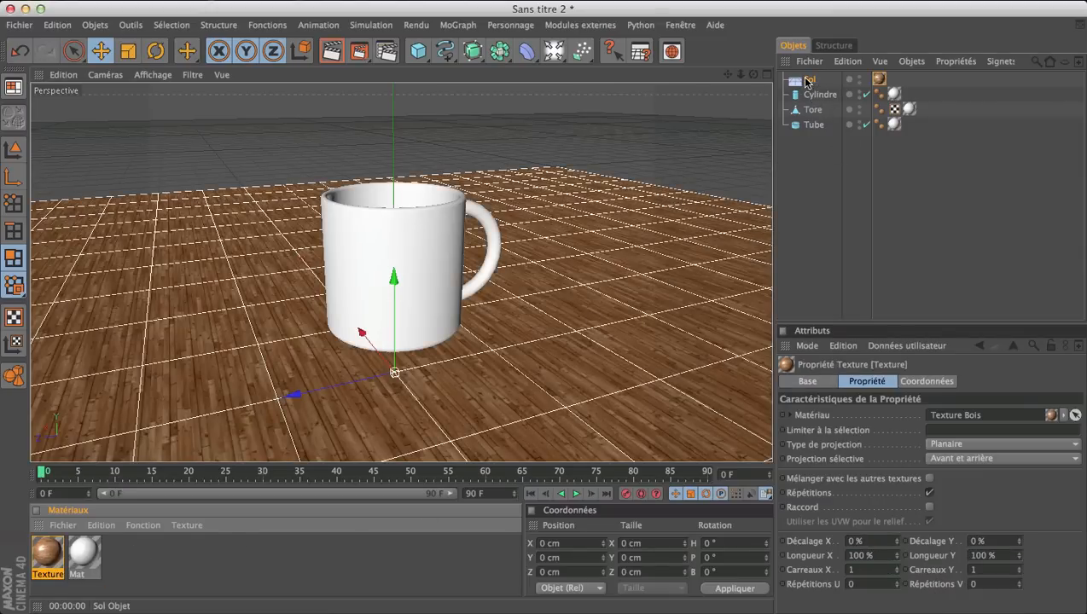
left_click(833, 255)
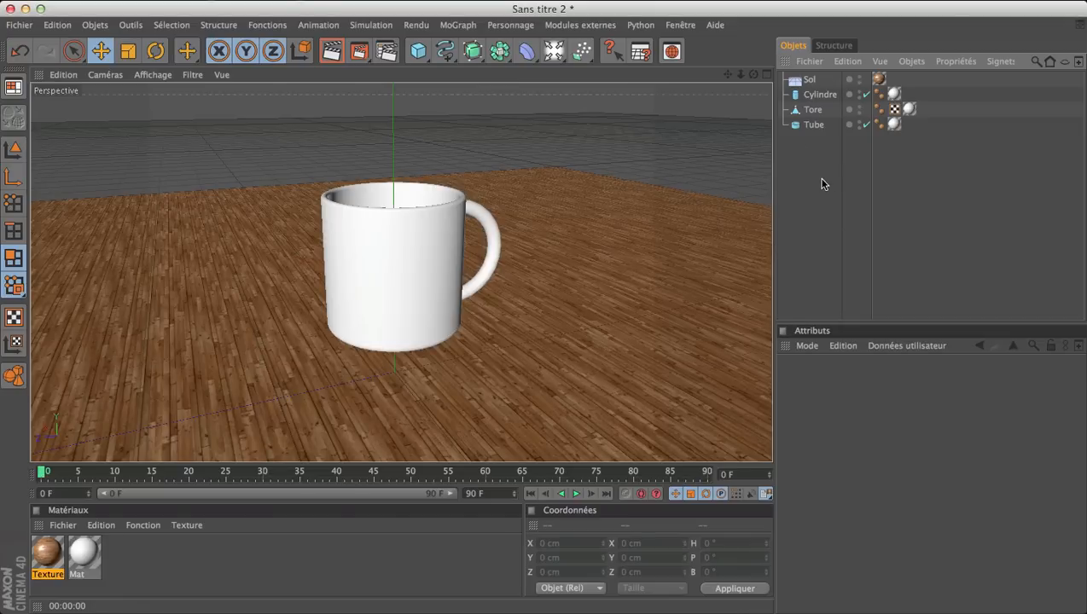
Group the mug's Cylindre, Tore and Tube objects under one null object
left_click_drag(818, 176, 788, 88)
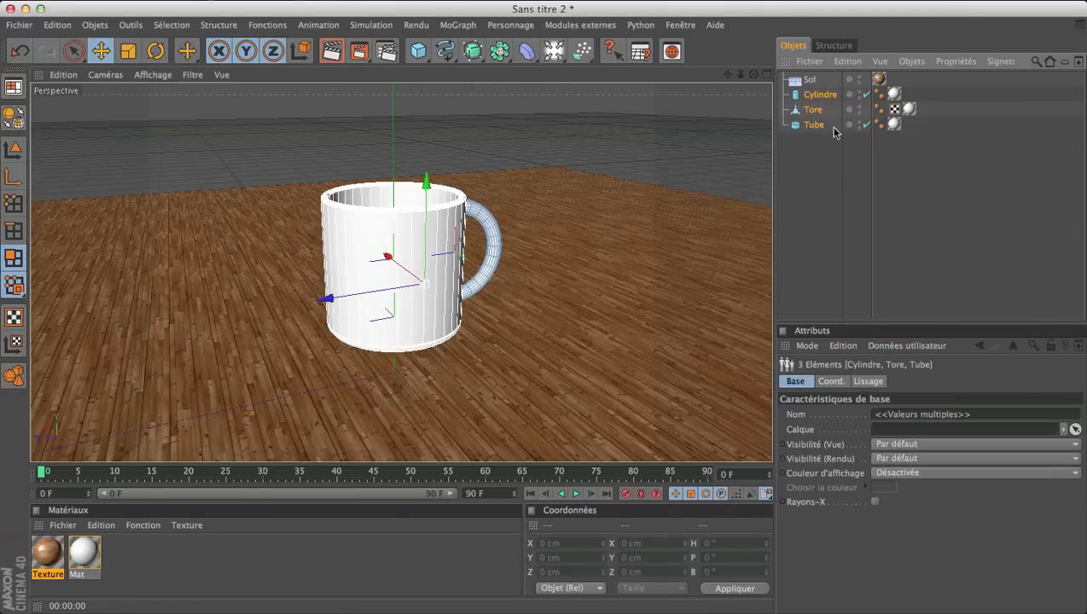
left_click(833, 177)
left_click(818, 94)
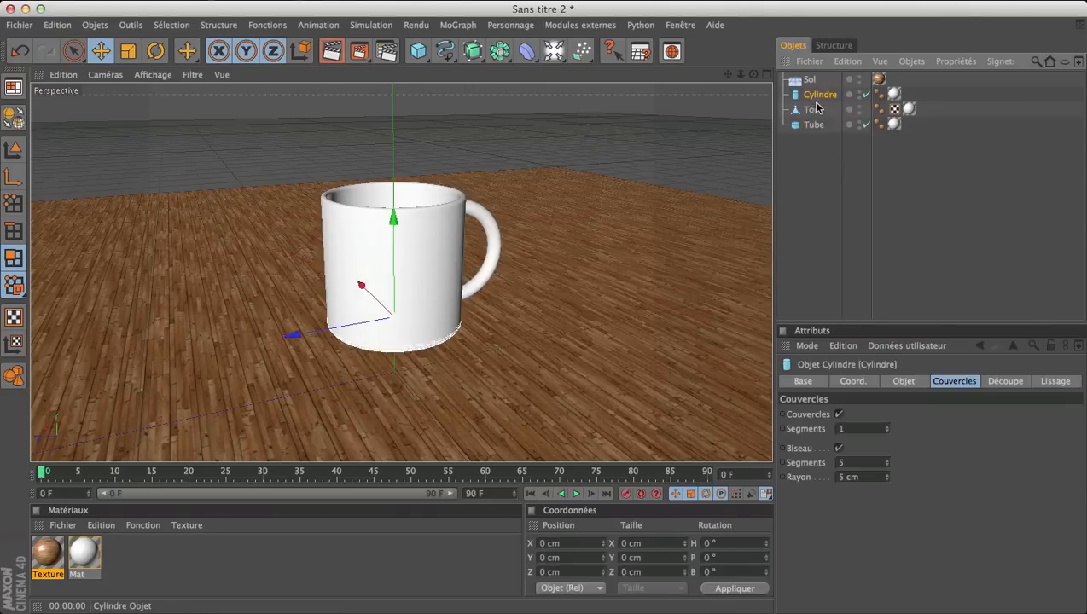
left_click(816, 110)
left_click(814, 125)
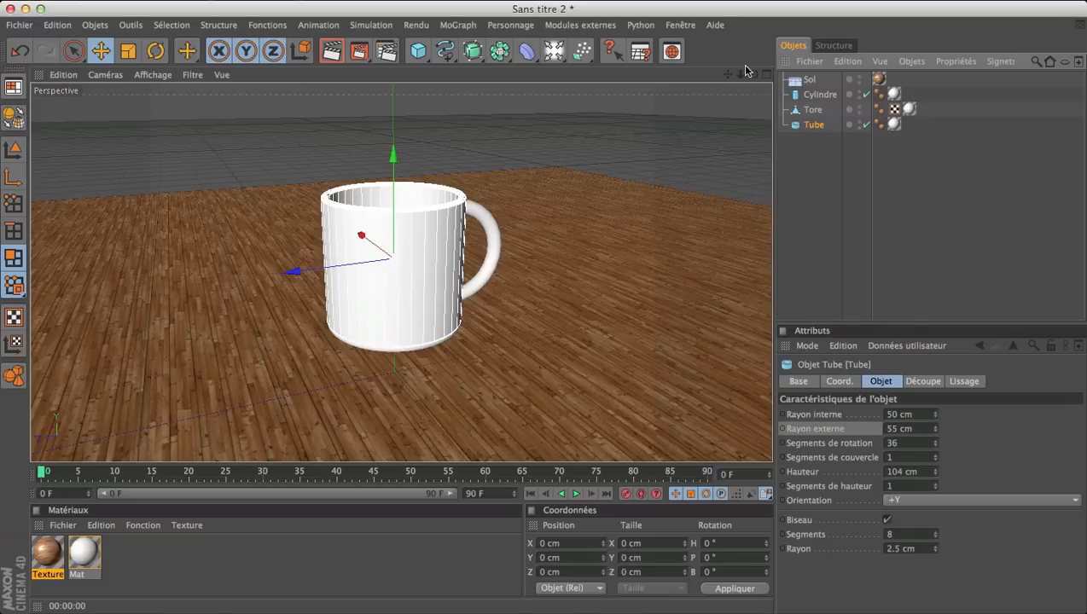
left_click_drag(828, 186, 799, 89)
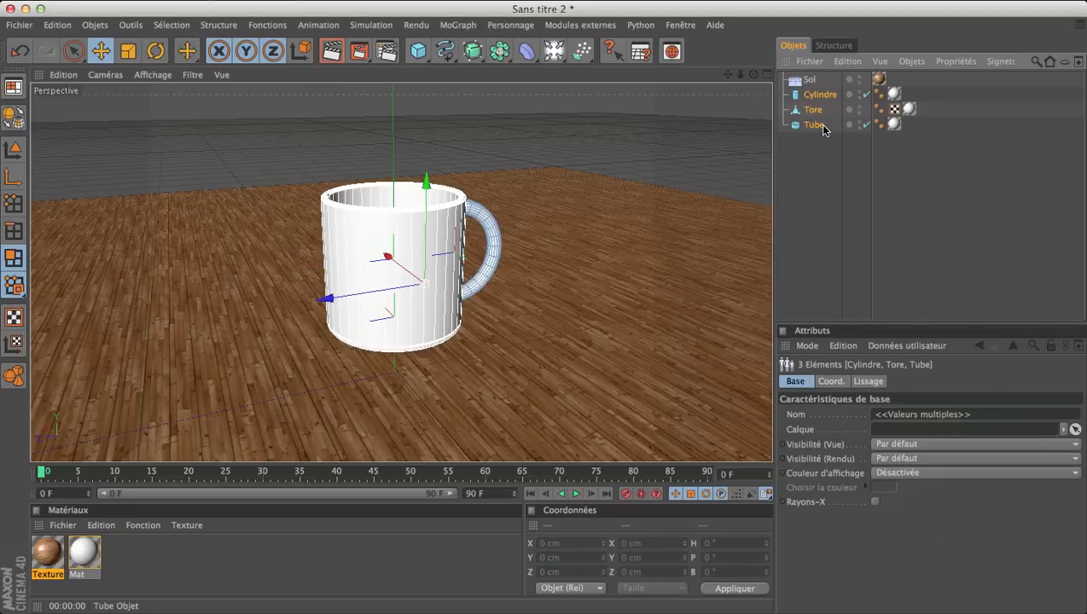
key("alt+g")
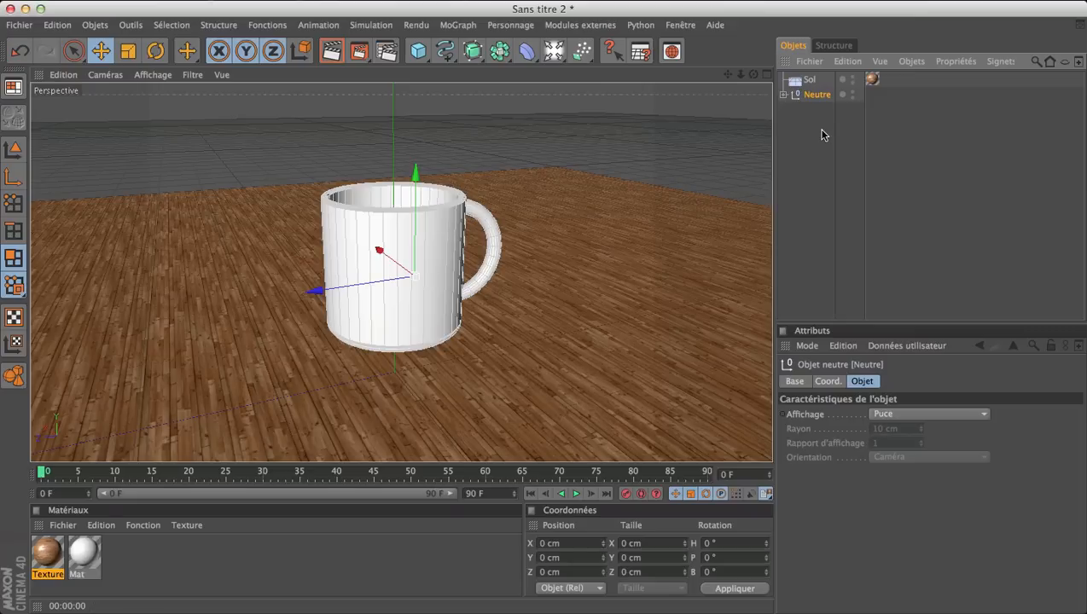
Rename the mug's new null group "Tasse"
left_click(833, 179)
left_click(816, 95)
double_click(817, 96)
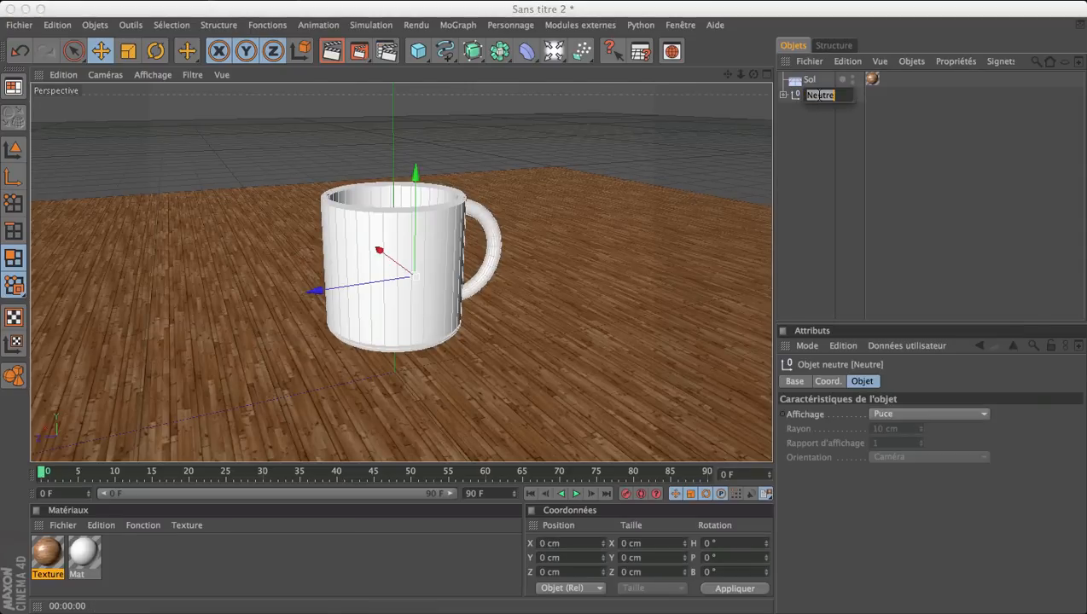
type("Tasse")
key("Return")
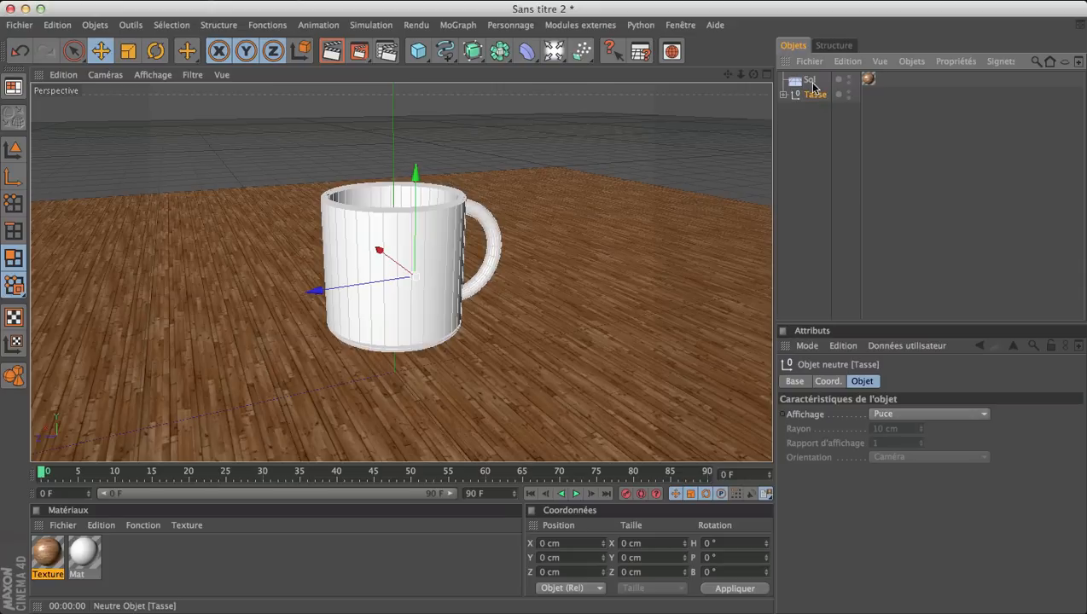
Scale the Tasse group down to 0.1 on the X, Y and Z axes
left_click(828, 381)
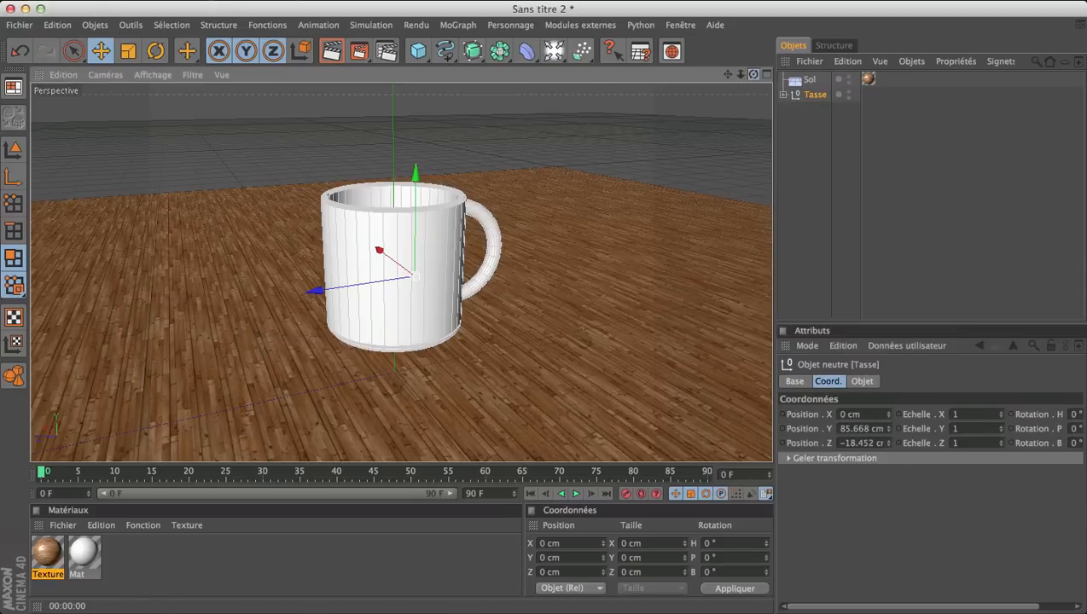
left_click_drag(753, 75, 909, 291)
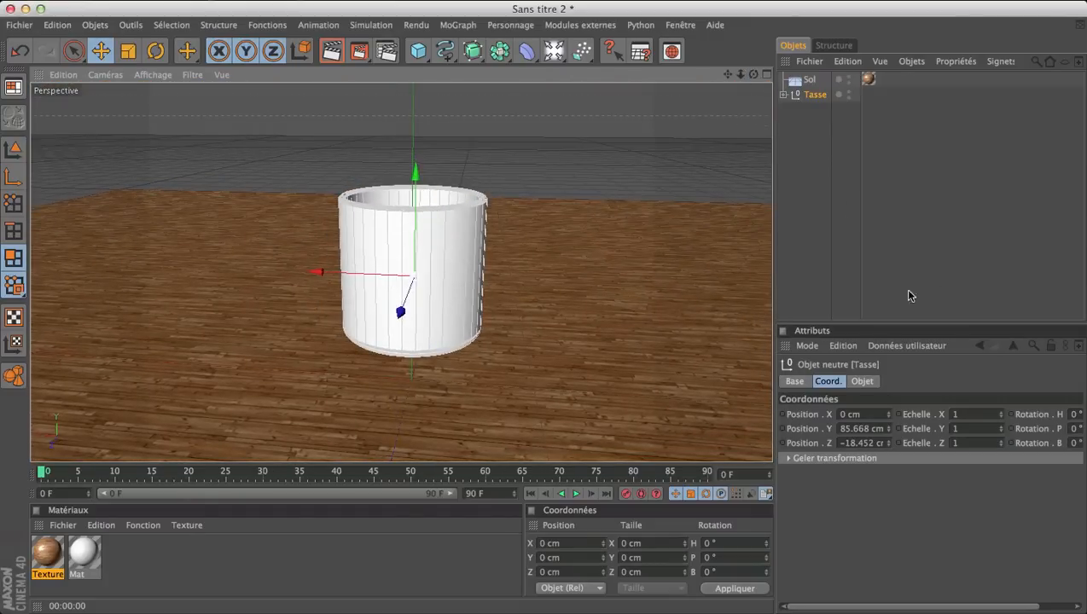
left_click(973, 413)
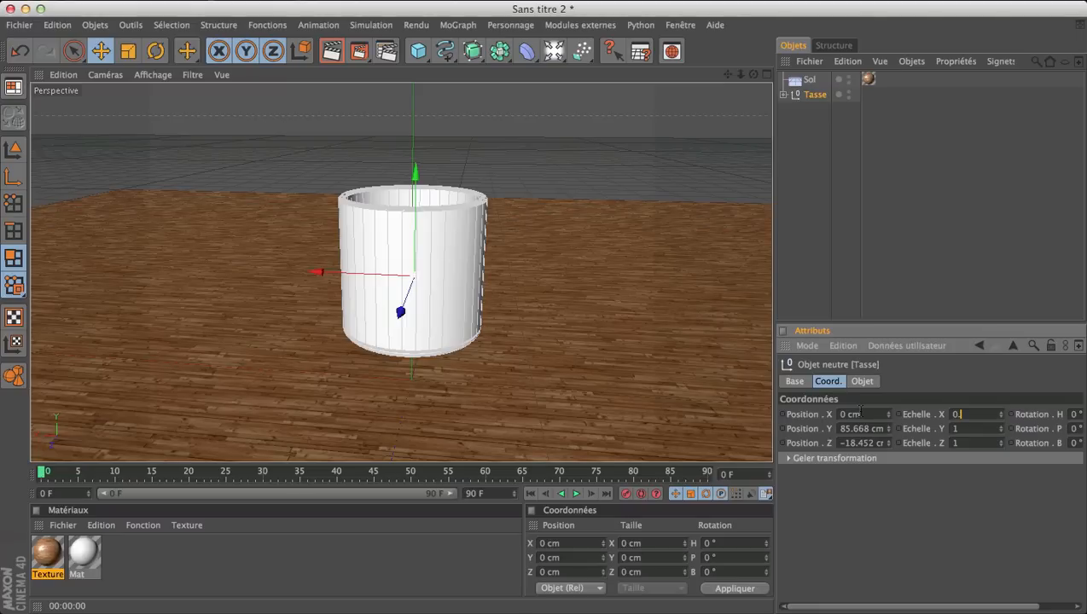
key("Return")
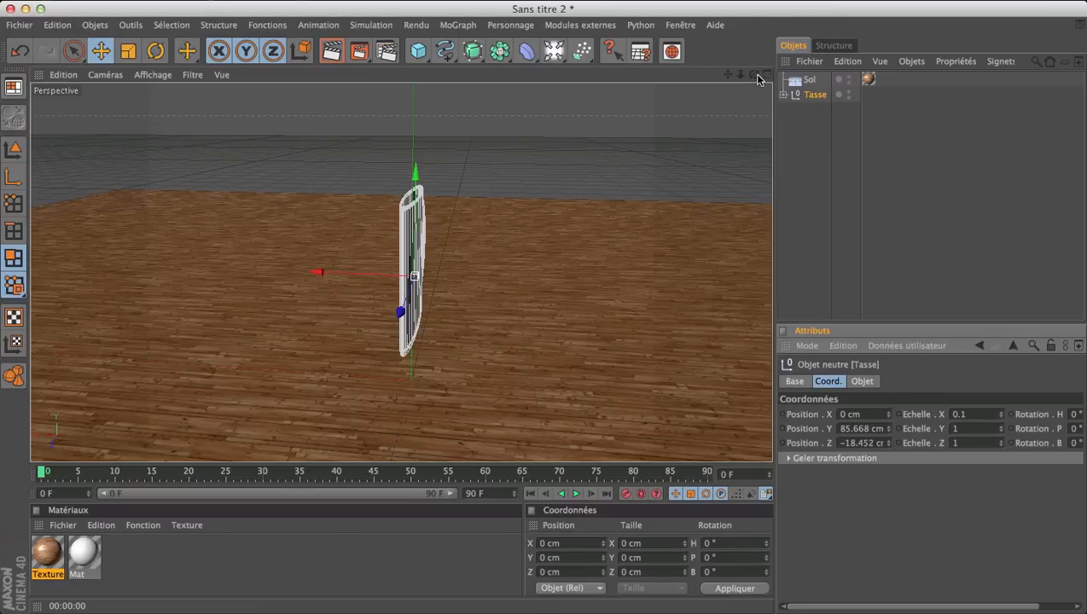
left_click_drag(757, 79, 820, 117)
left_click(975, 414)
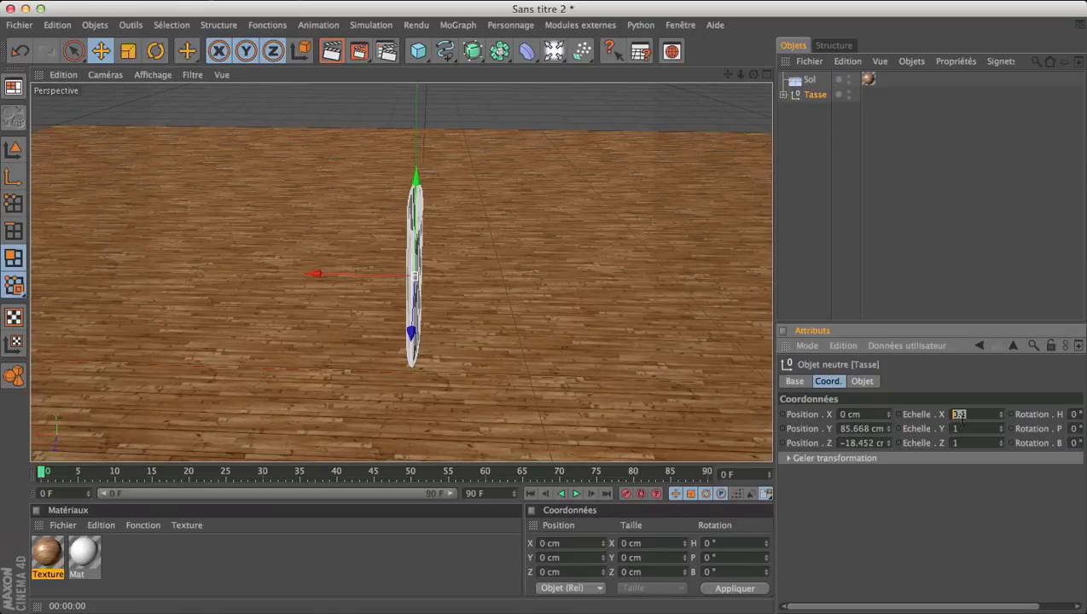
left_click(959, 316)
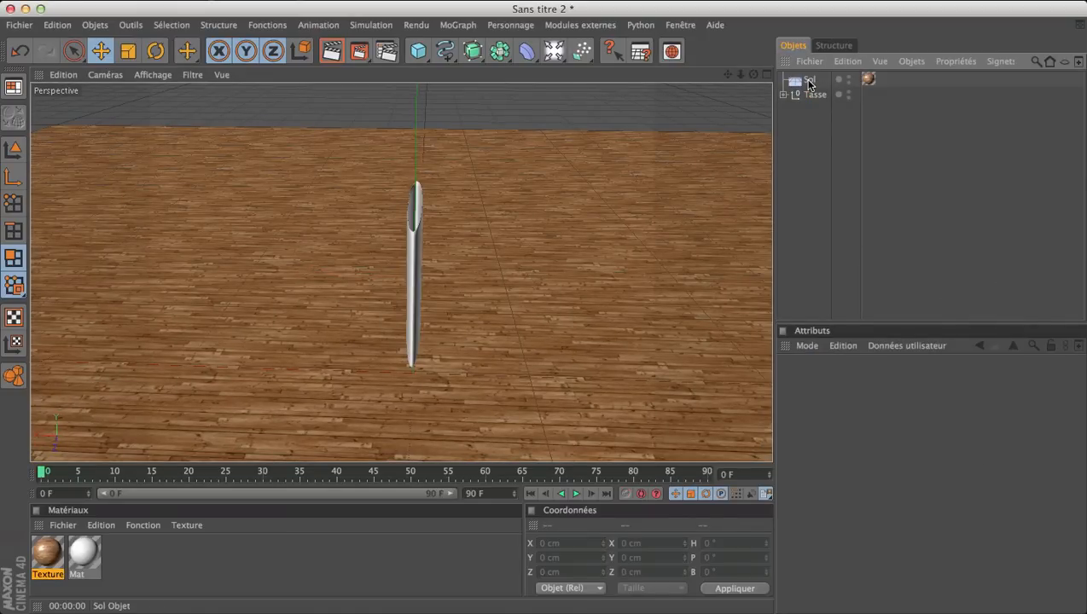
left_click(814, 94)
left_click(981, 428)
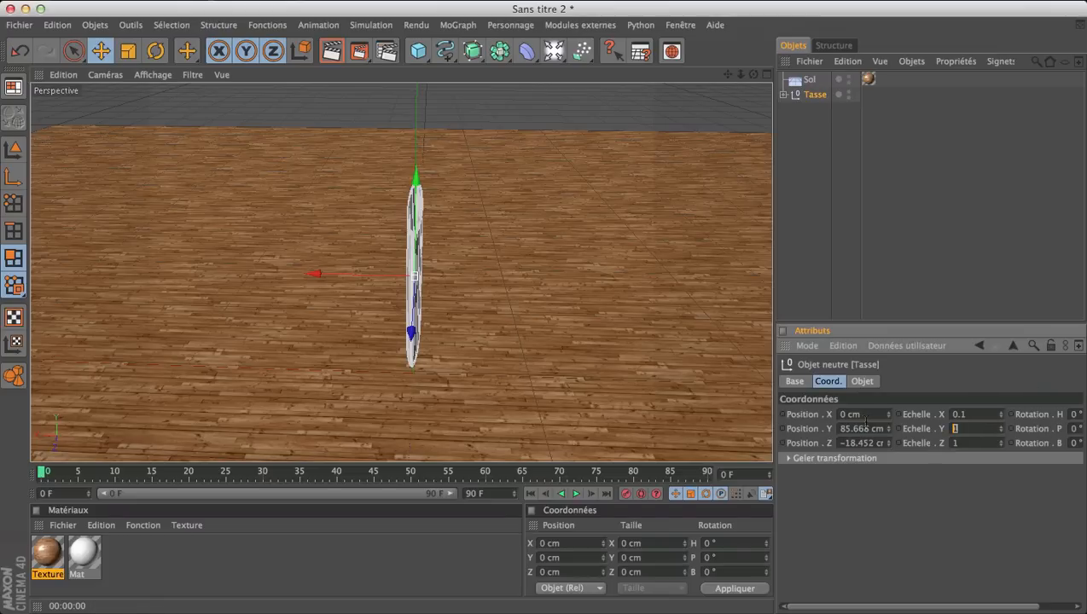
type("0.1")
key("Return")
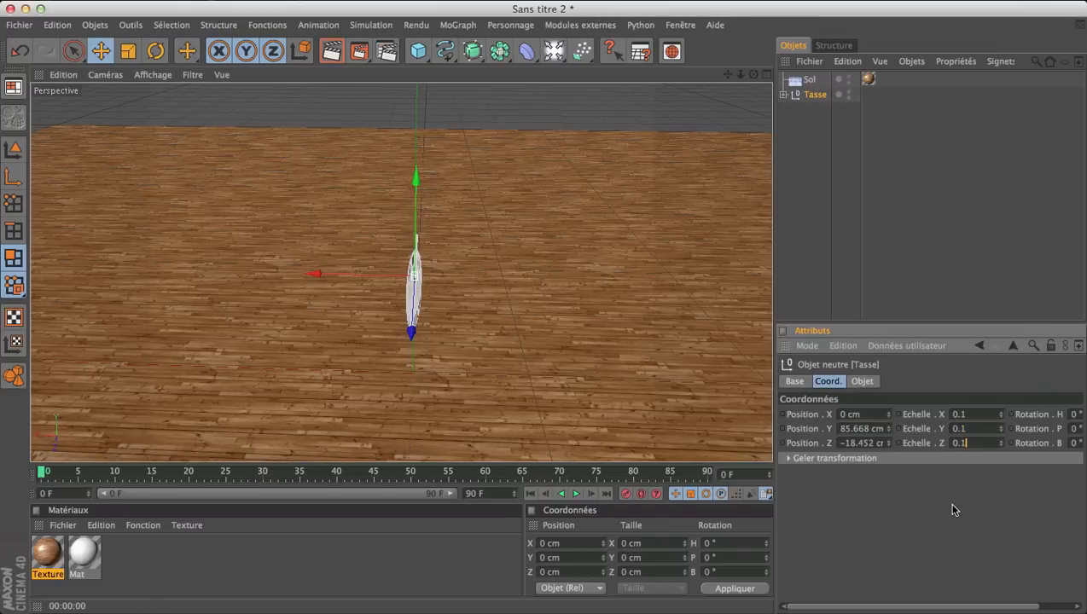
left_click(857, 247)
Lower the Tasse group onto the floor to a Y position of about 4.3 cm and render the perspective view
left_click_drag(753, 74, 725, 75)
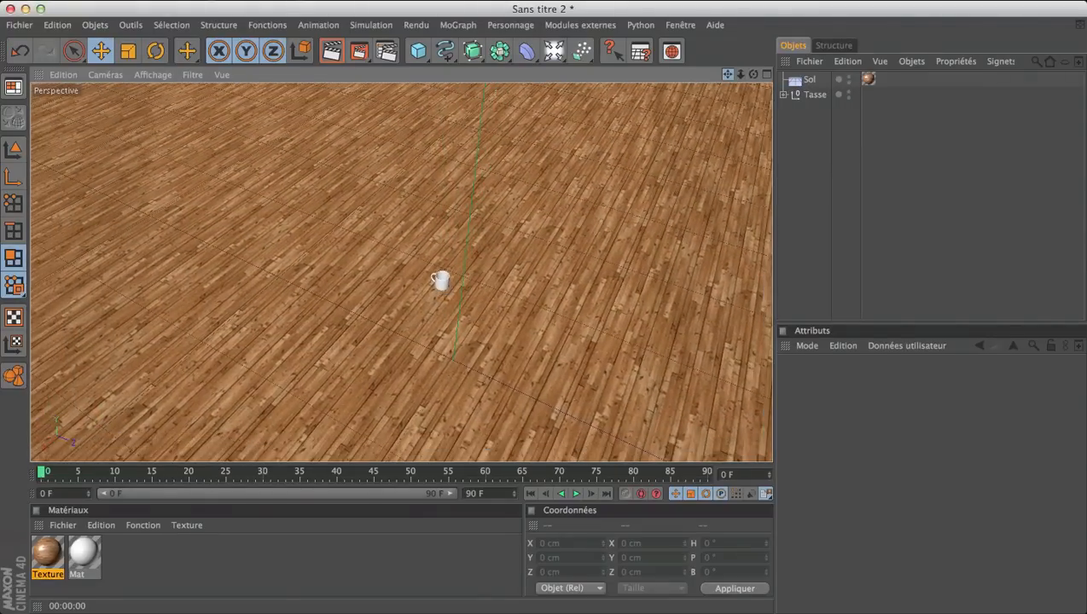
left_click(834, 97)
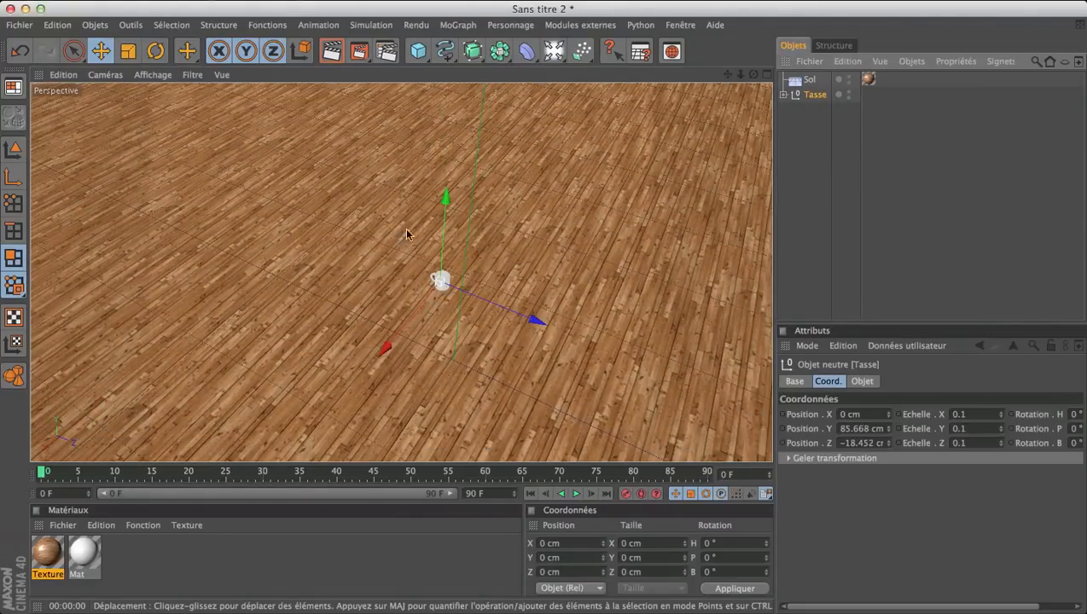
left_click_drag(441, 226, 435, 345)
scroll(435, 344, "up", 8)
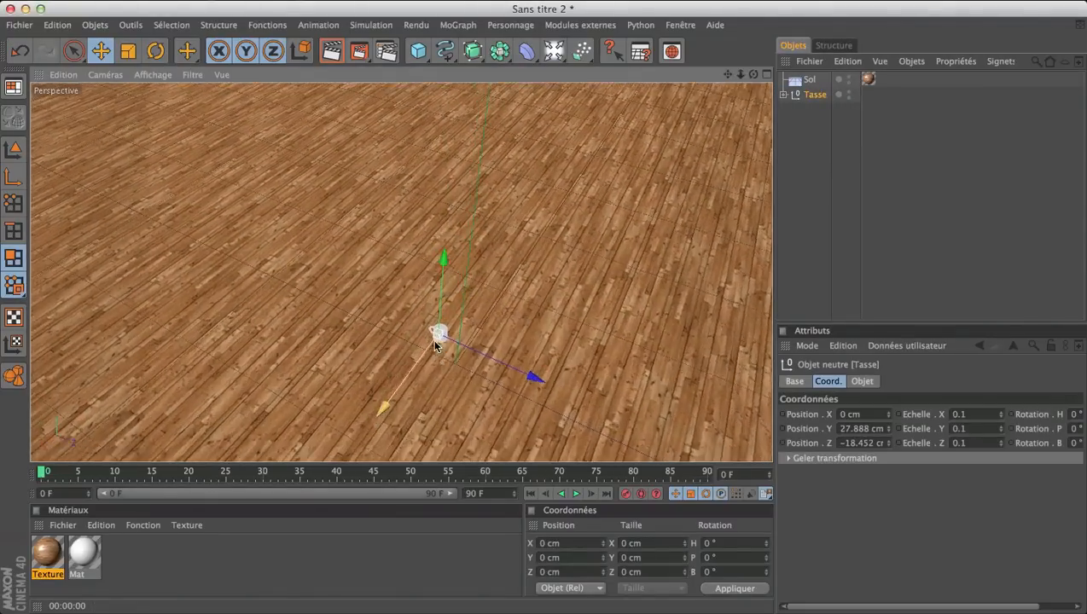
left_click_drag(728, 75, 752, 65)
scroll(624, 248, "up", 2)
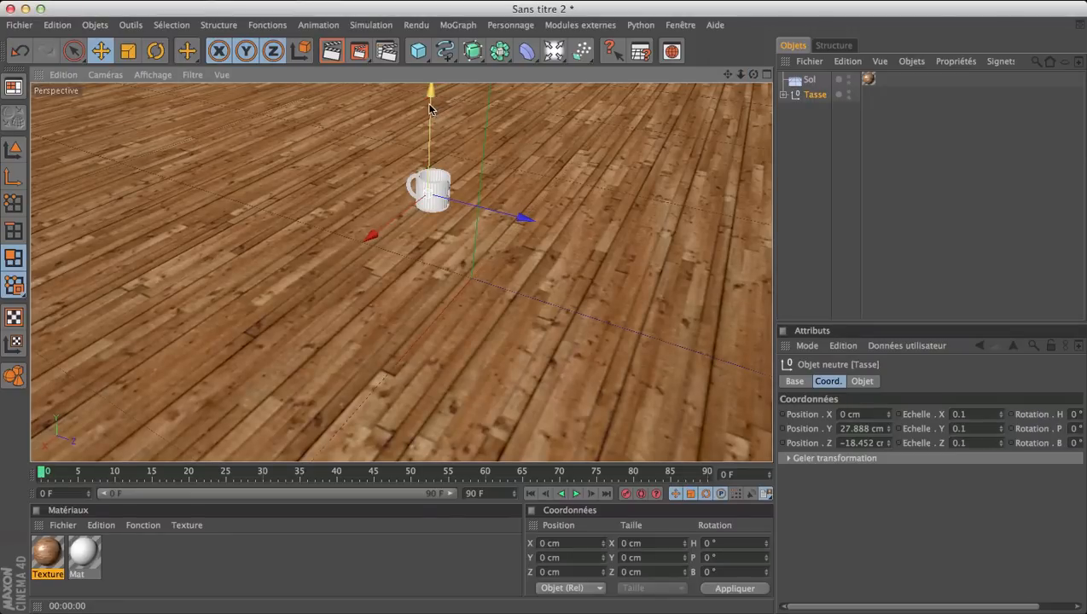
left_click_drag(429, 104, 429, 166)
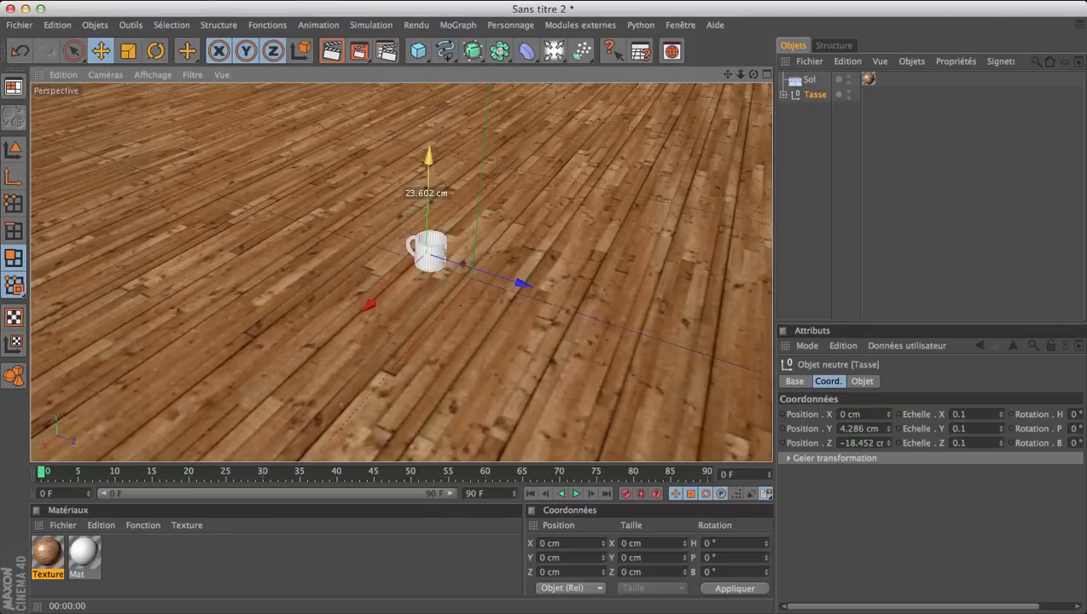
left_click(332, 52)
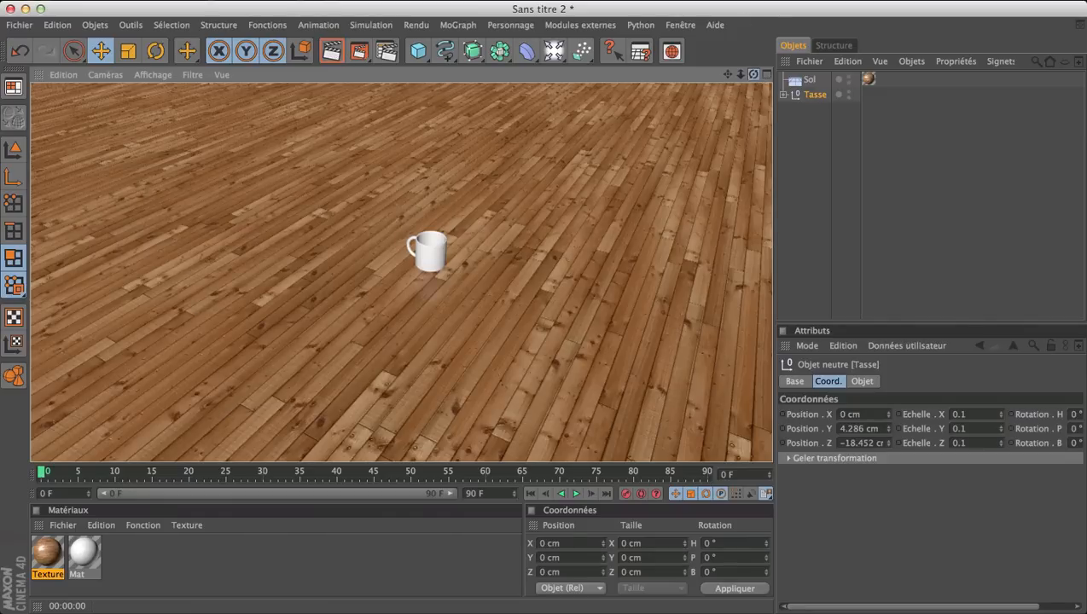
left_click_drag(753, 74, 823, 75)
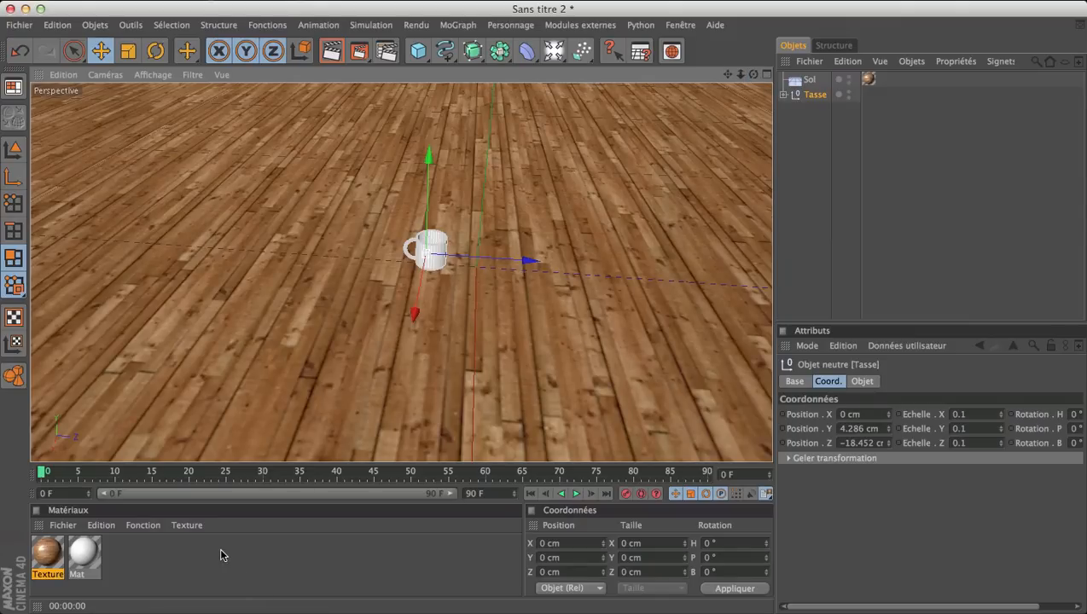
Add a Ciel object to the scene and create a new material
left_click(554, 51)
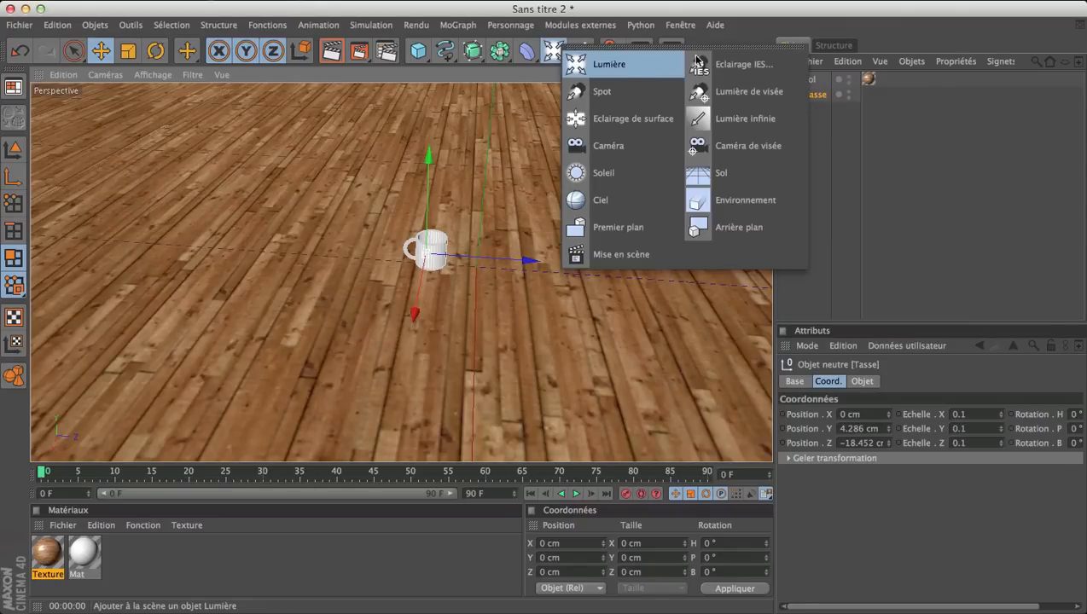
left_click(611, 200)
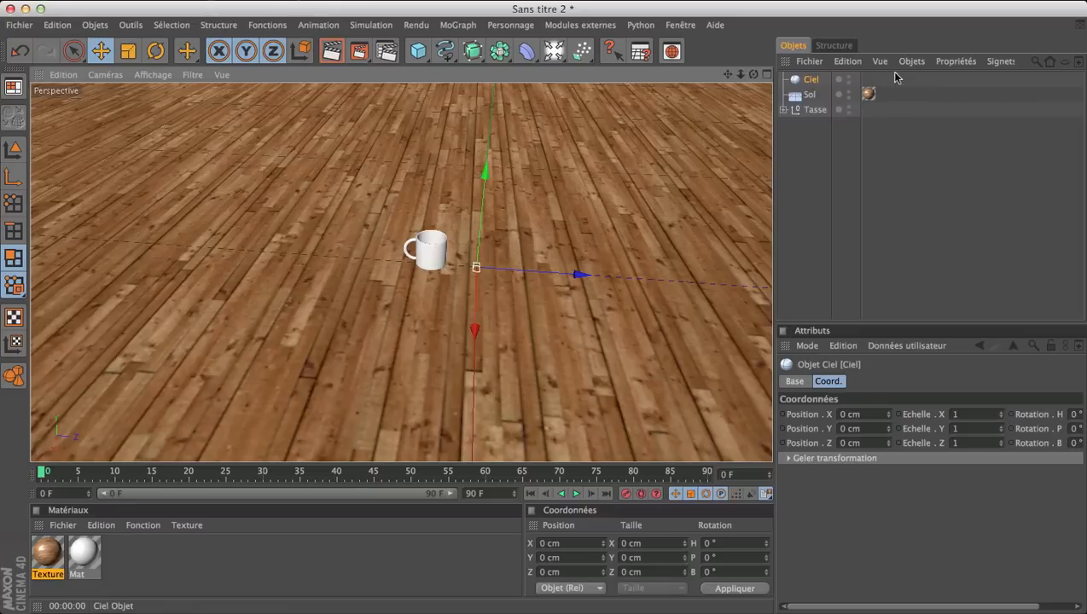
double_click(195, 553)
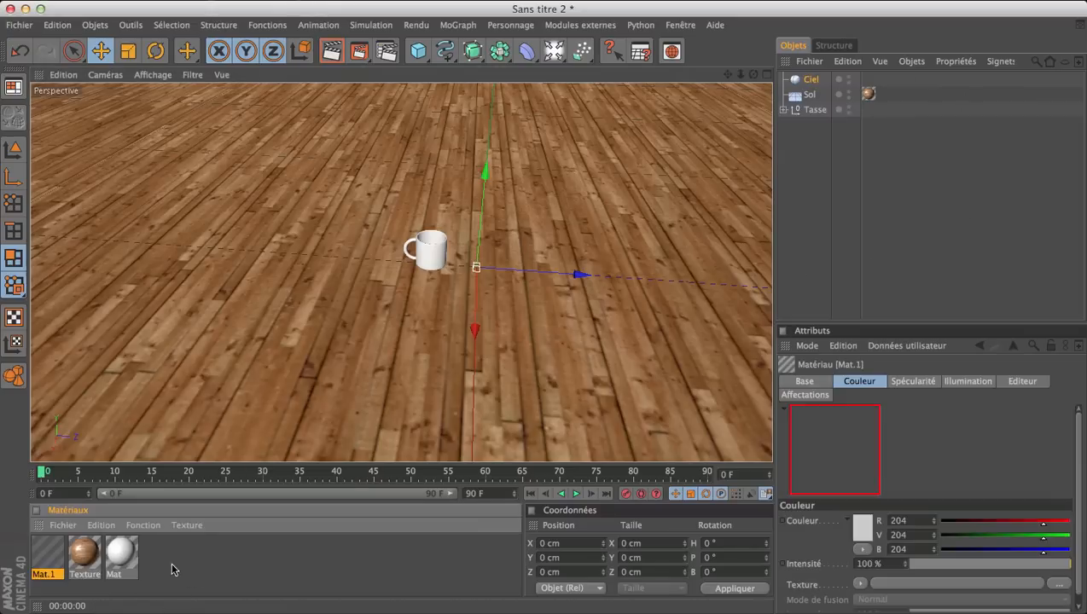
double_click(56, 560)
left_click(431, 217)
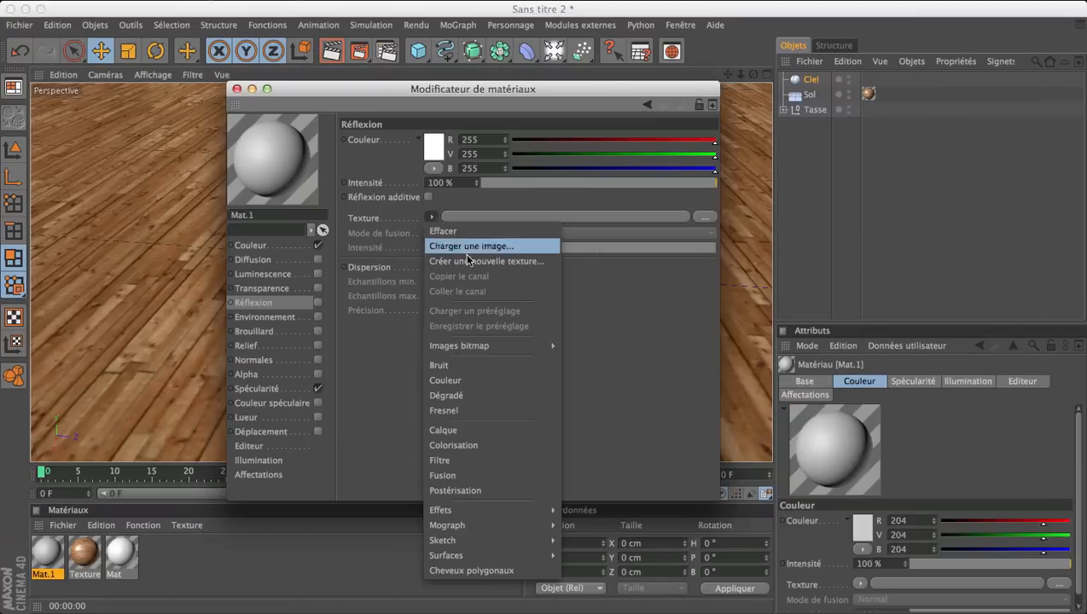
left_click(481, 246)
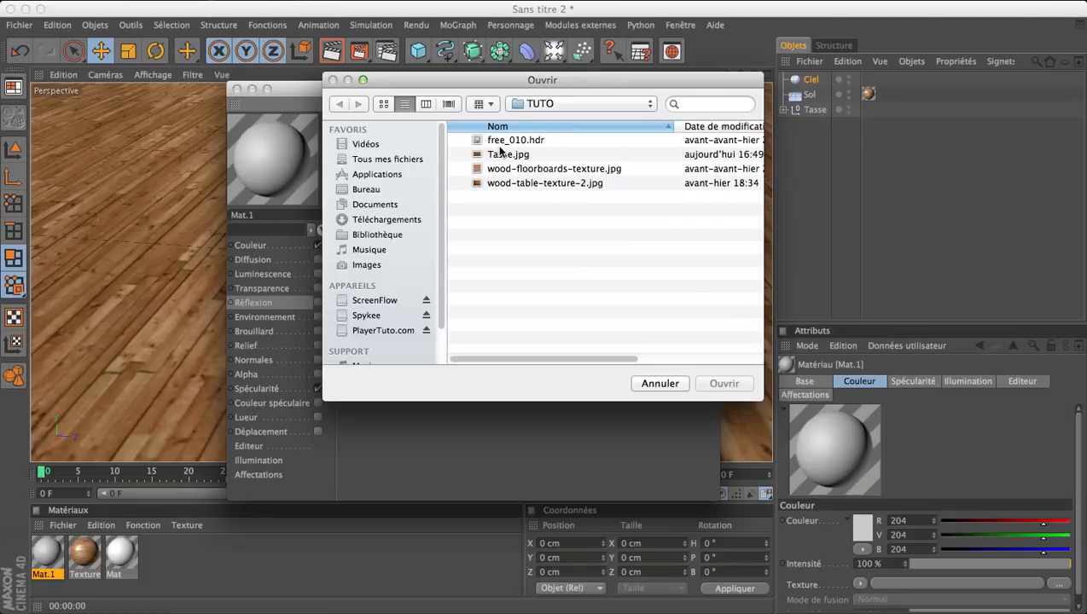
left_click(511, 140)
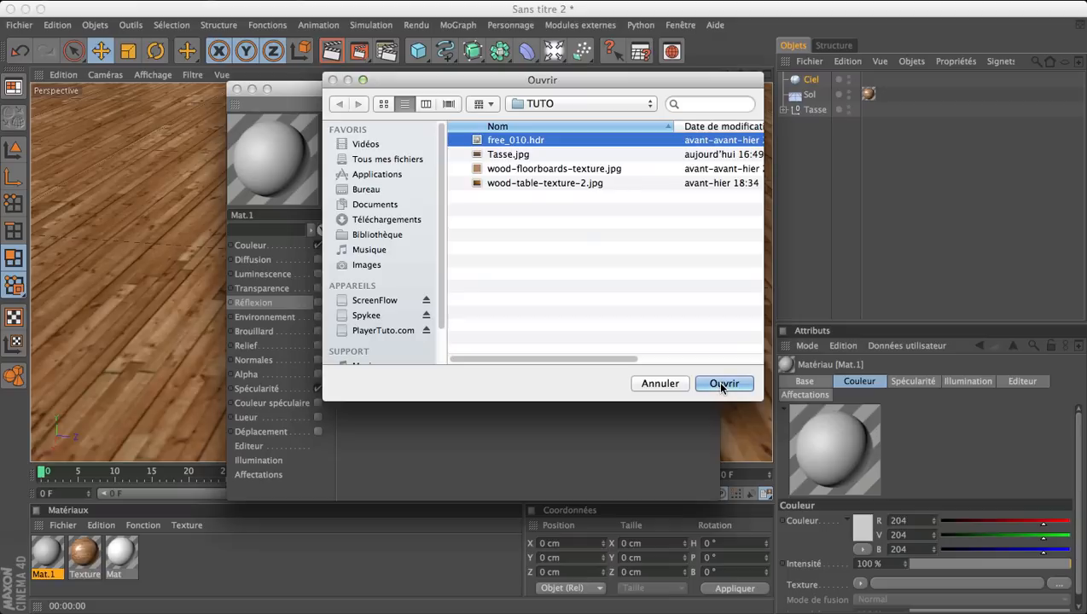
left_click(678, 385)
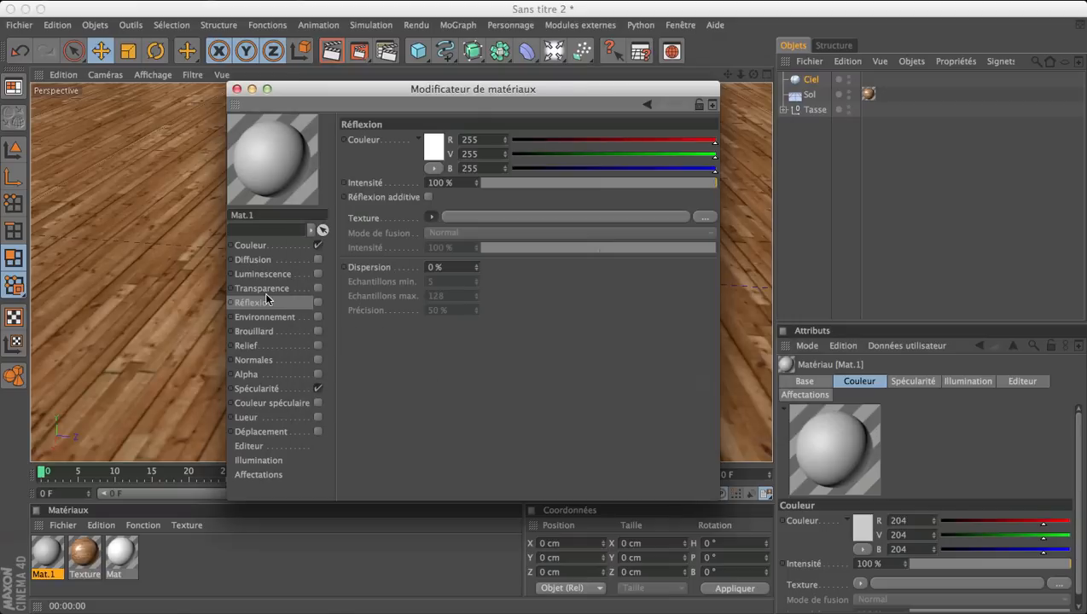
Load free_010.hdr as the Couleur channel texture of Mat.1, without copying the image into the document folder
left_click(277, 245)
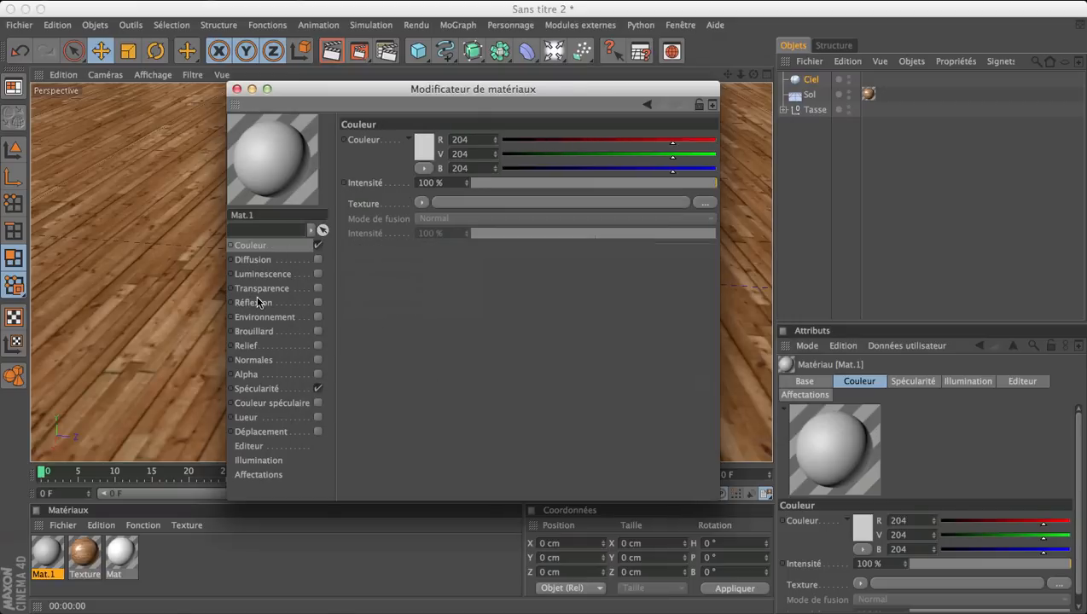
left_click(256, 302)
left_click(275, 242)
left_click(420, 204)
left_click(457, 231)
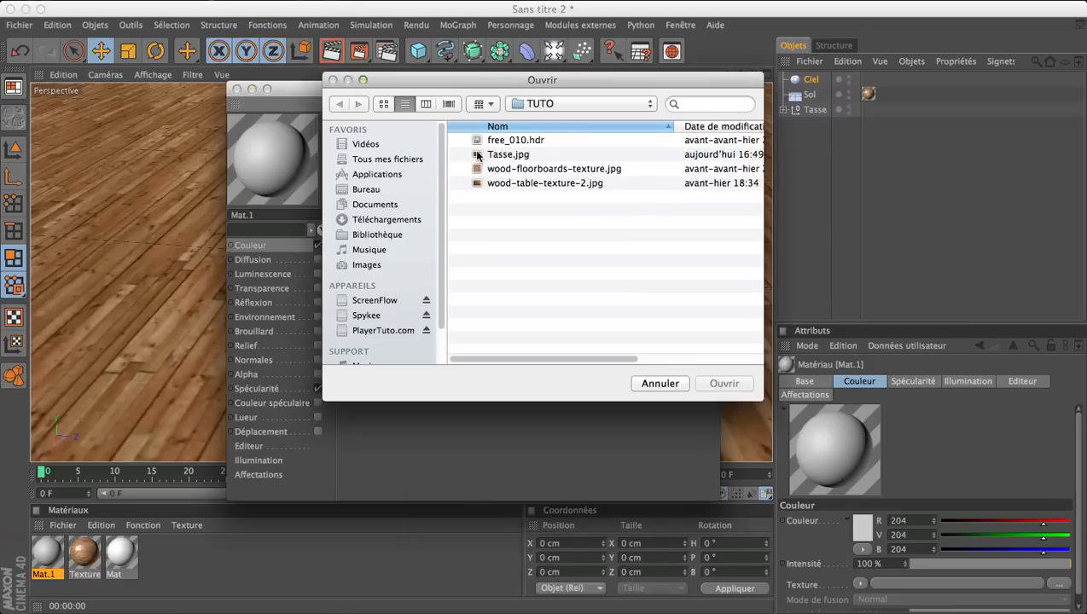
left_click(489, 142)
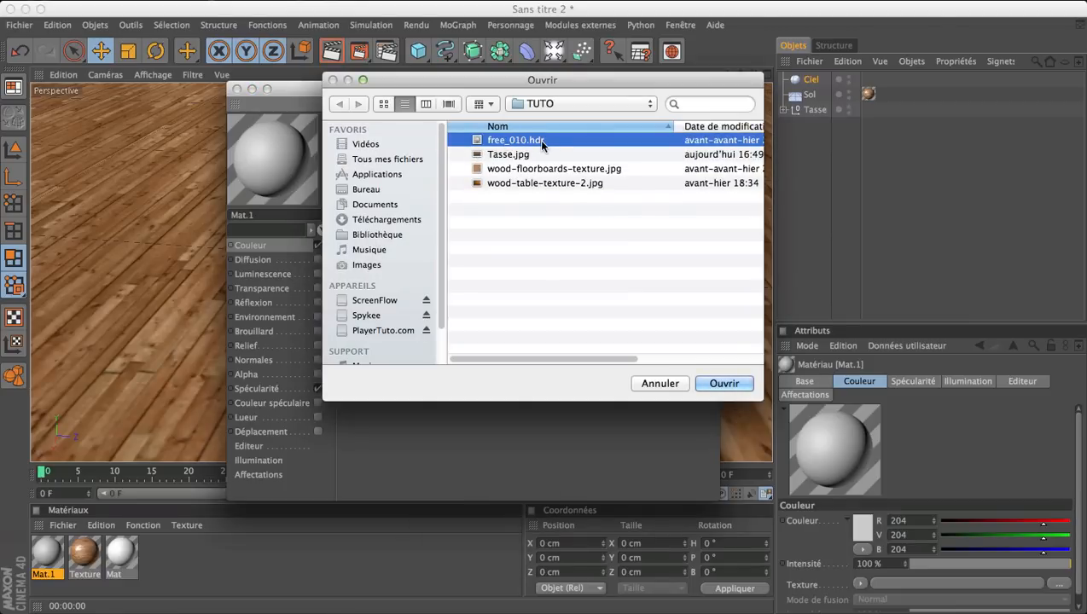
left_click(716, 386)
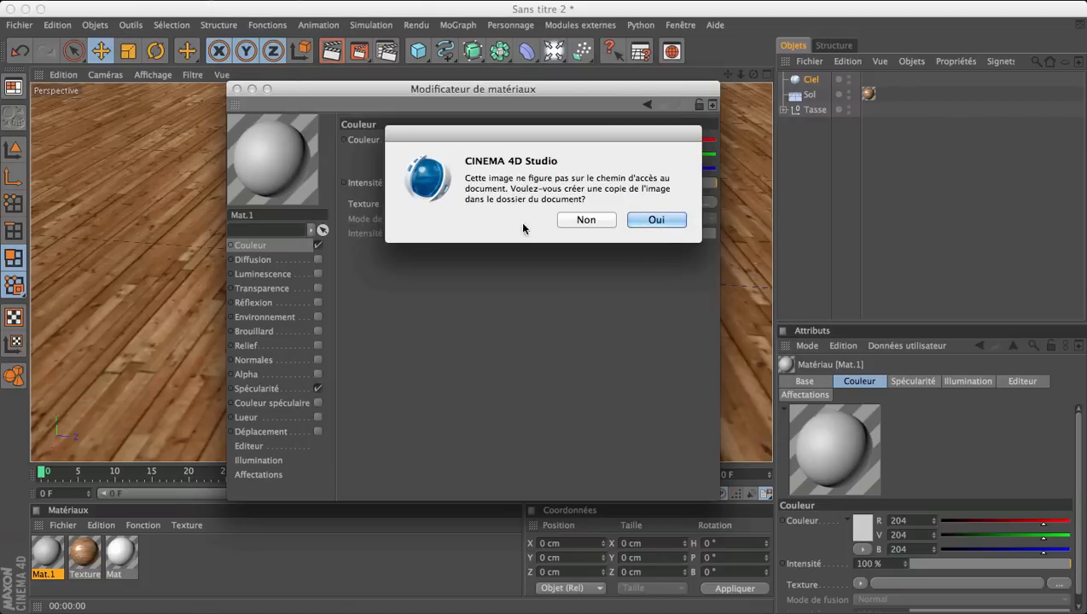
left_click(601, 221)
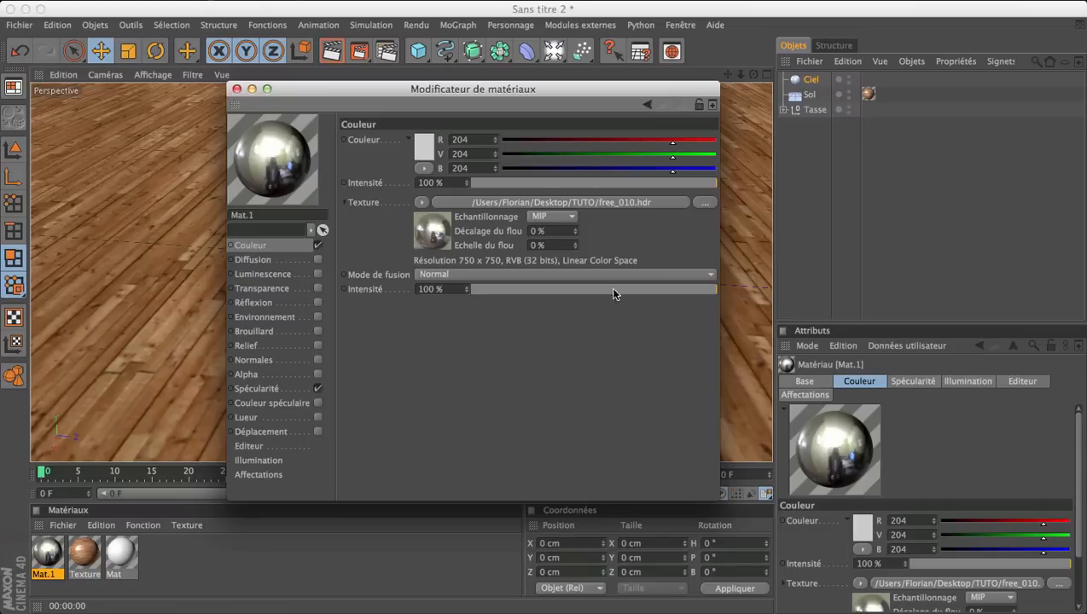
left_click(562, 218)
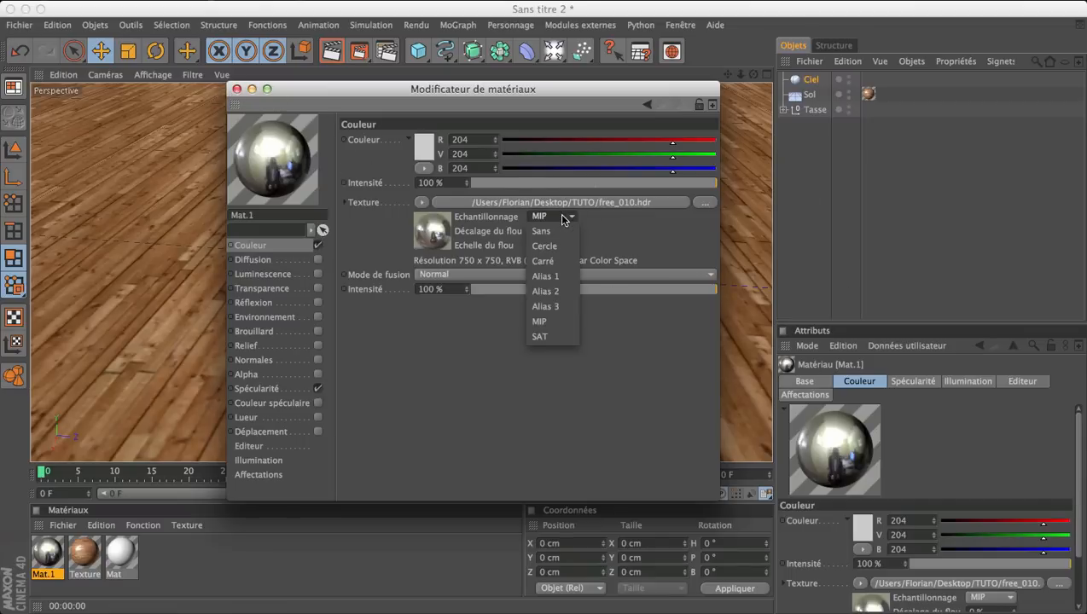
left_click(636, 221)
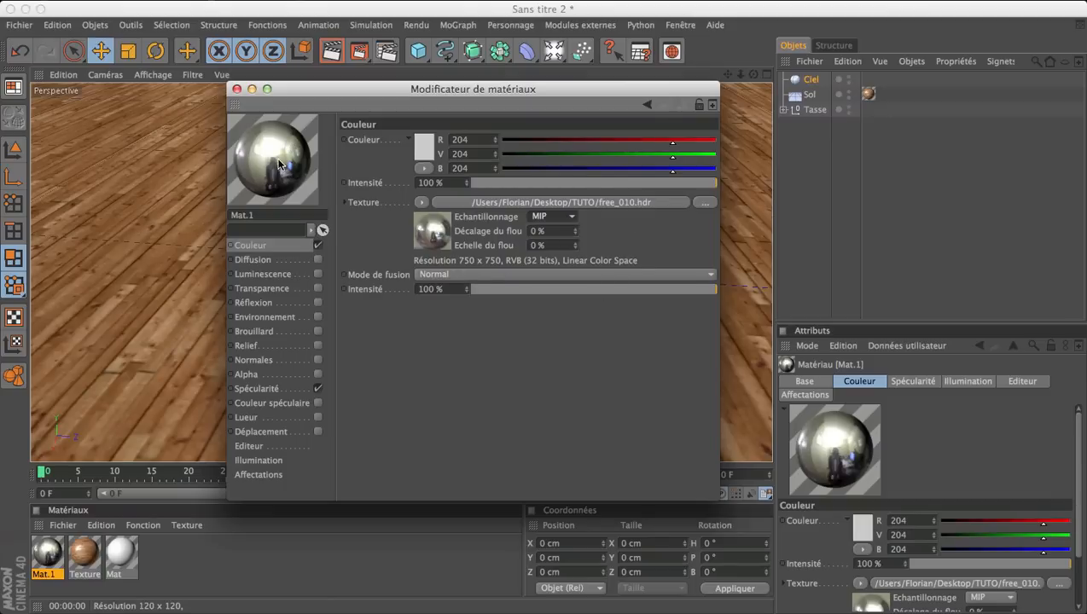
left_click(238, 89)
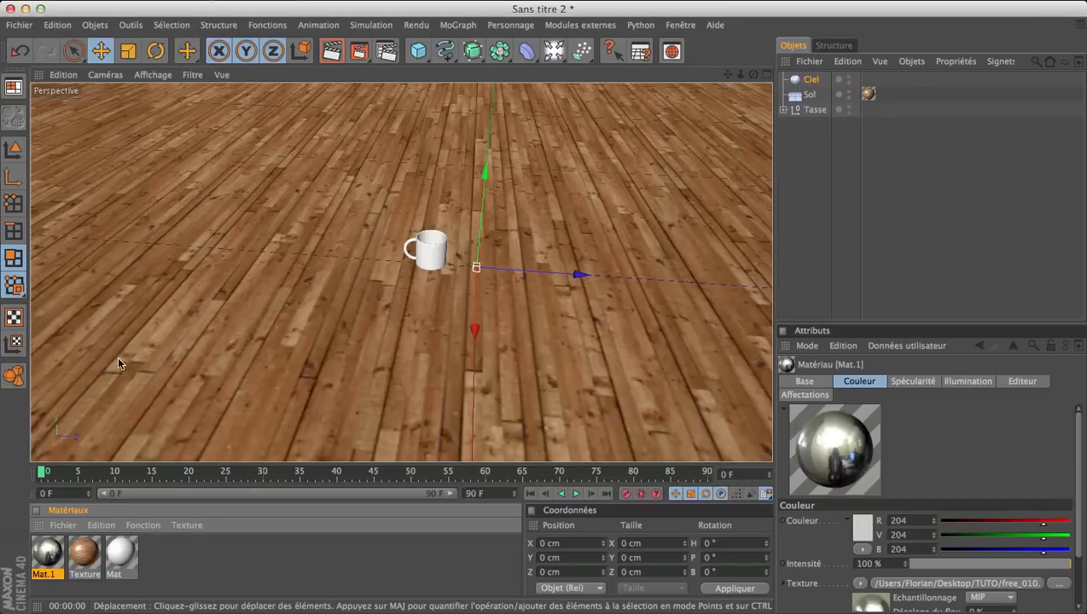
Apply Mat.1 to the Ciel object and render the perspective view
left_click_drag(53, 551, 811, 81)
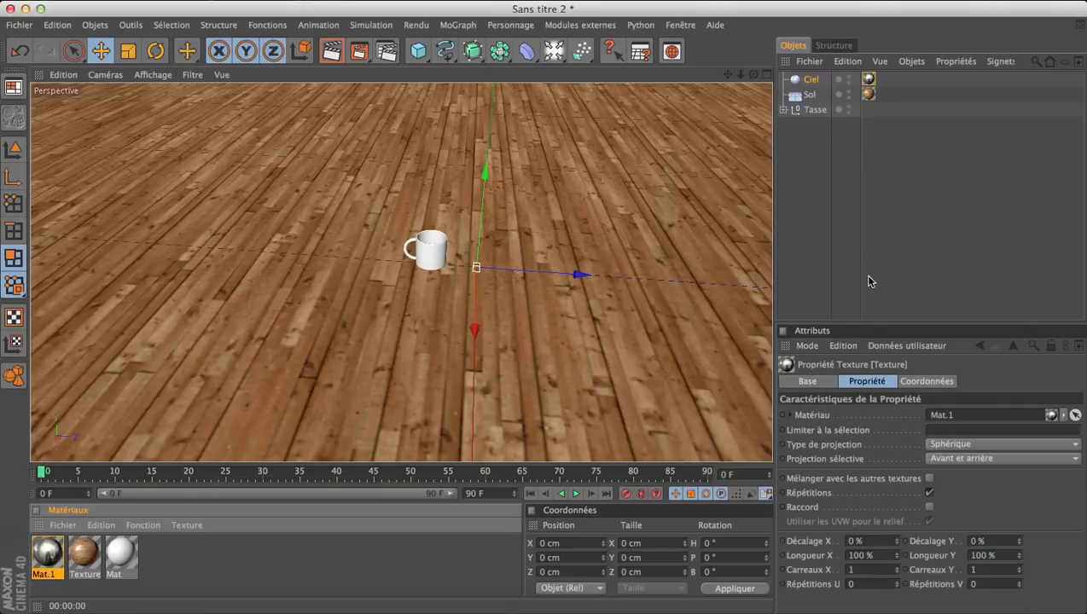
left_click(330, 53)
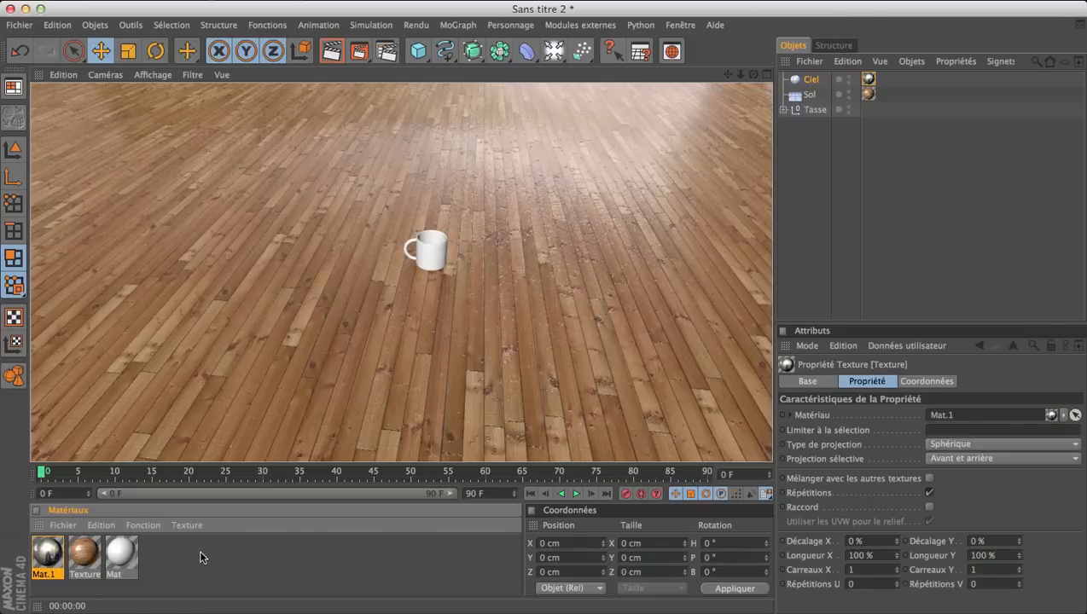
Set the Relief intensity of the Texture Bois material to 15 %
double_click(97, 554)
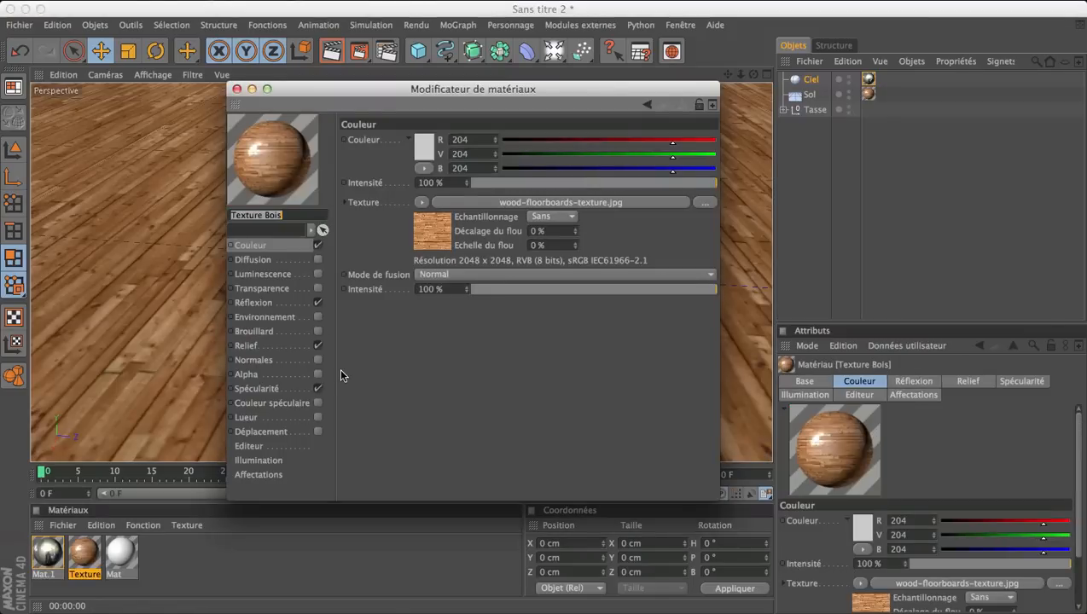
left_click(276, 346)
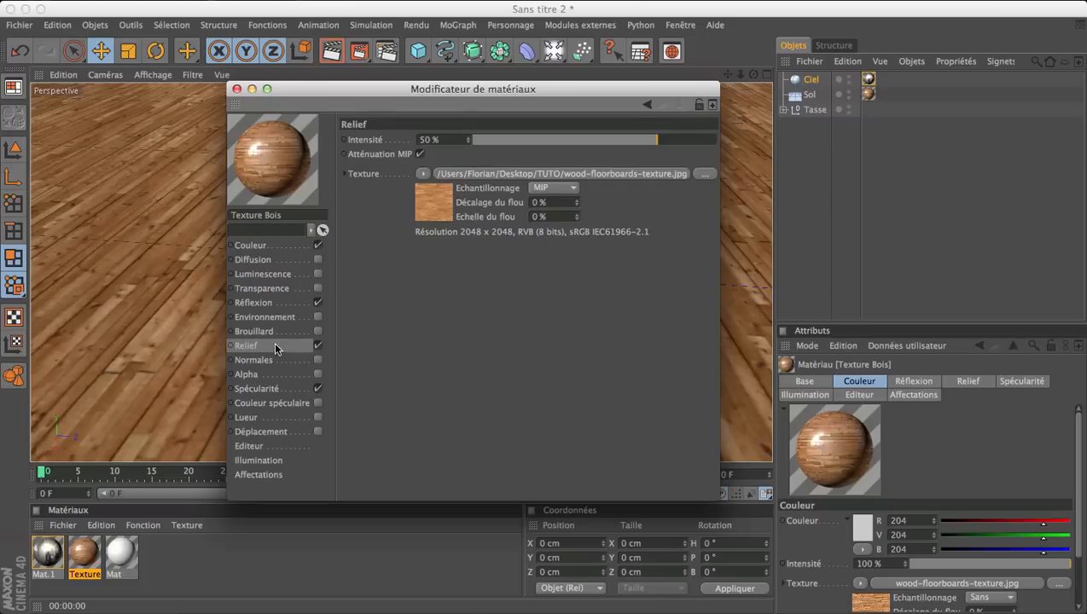
left_click(613, 139)
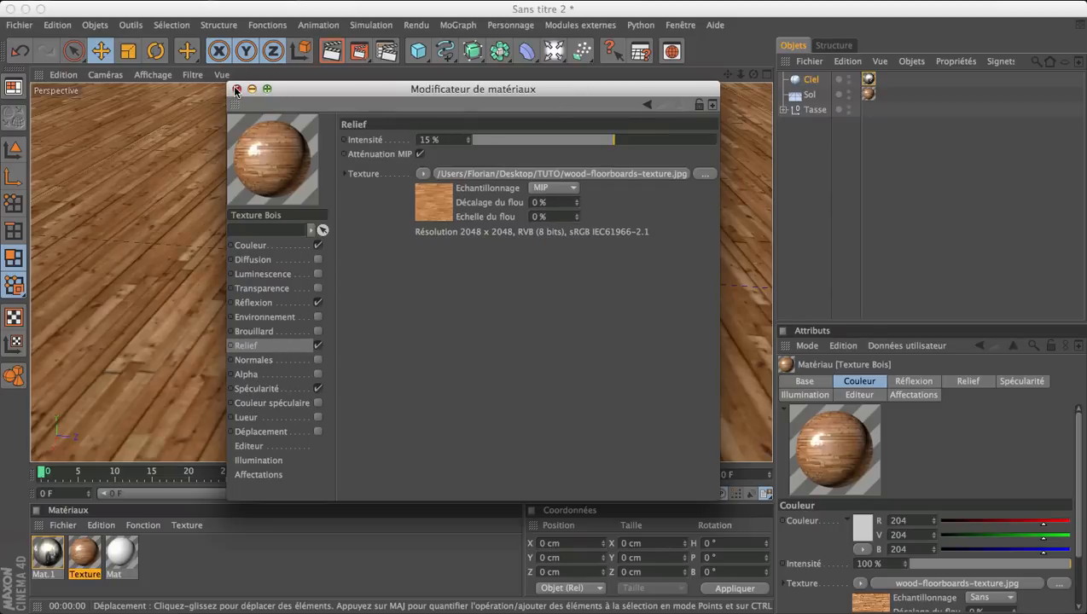
Set the Texture Bois material's Réflexion intensity to 15 % and render the perspective view again
left_click(295, 304)
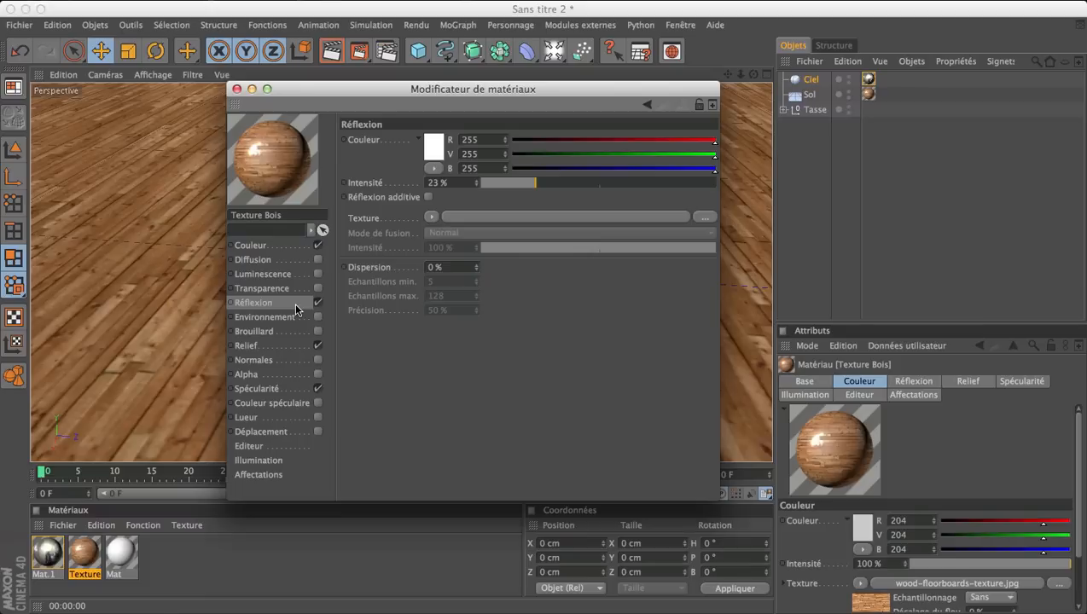
left_click(534, 190)
left_click(437, 183)
type("15")
key("Return")
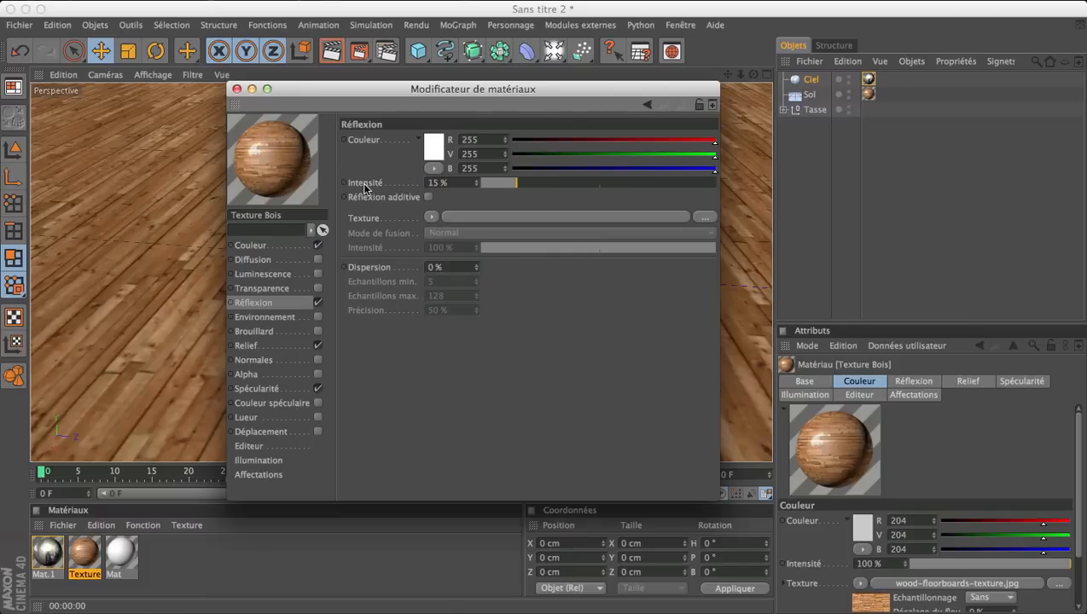
left_click(236, 88)
left_click(331, 51)
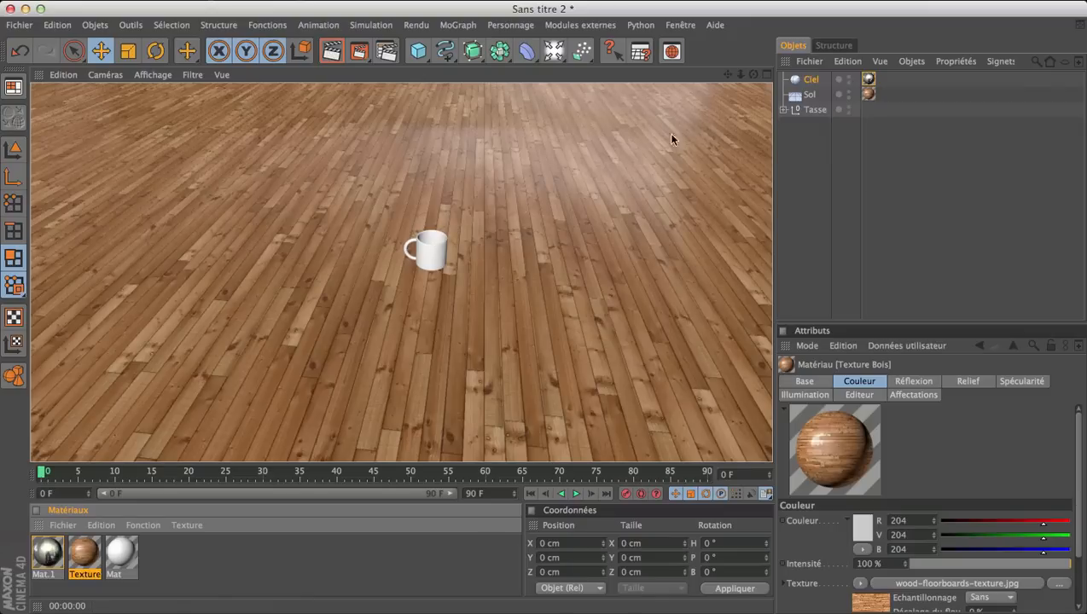
Set the render output to the 1440 x 900 screen preset in the render settings
left_click(388, 53)
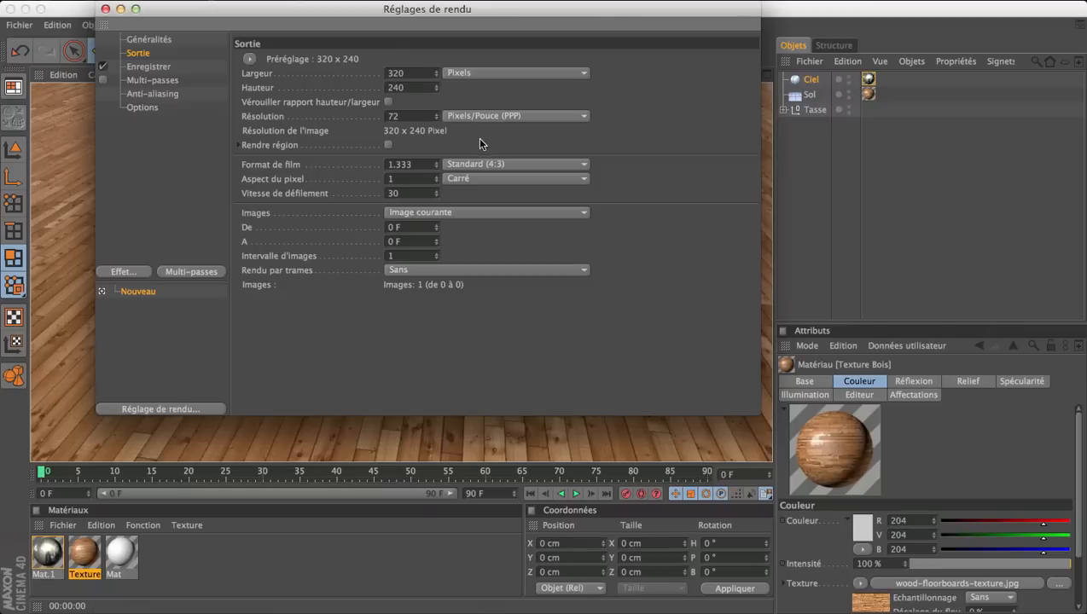
left_click(249, 62)
mouse_move(278, 80)
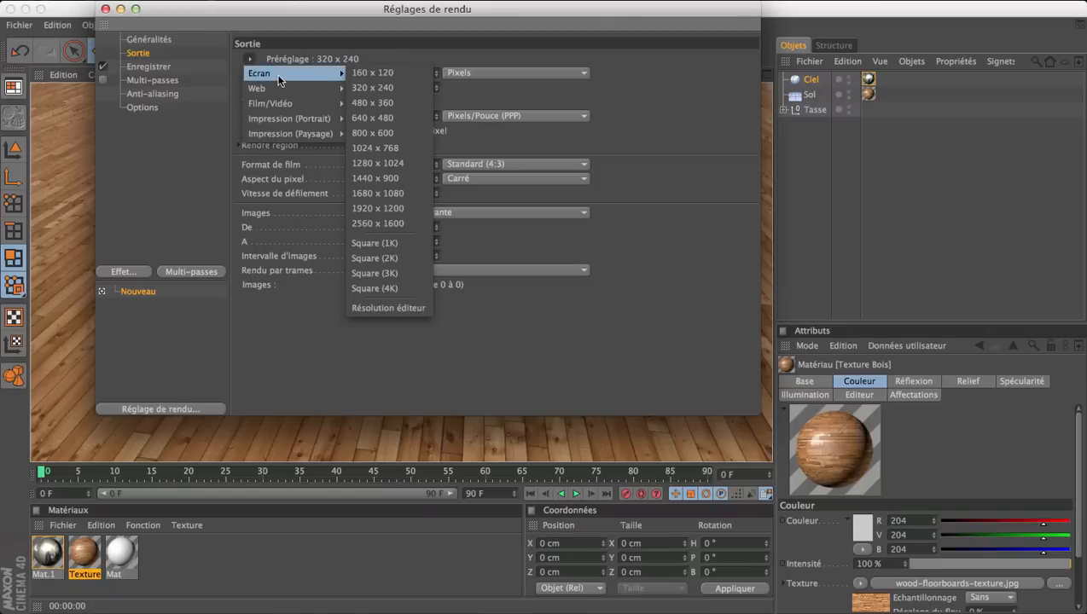
left_click(379, 178)
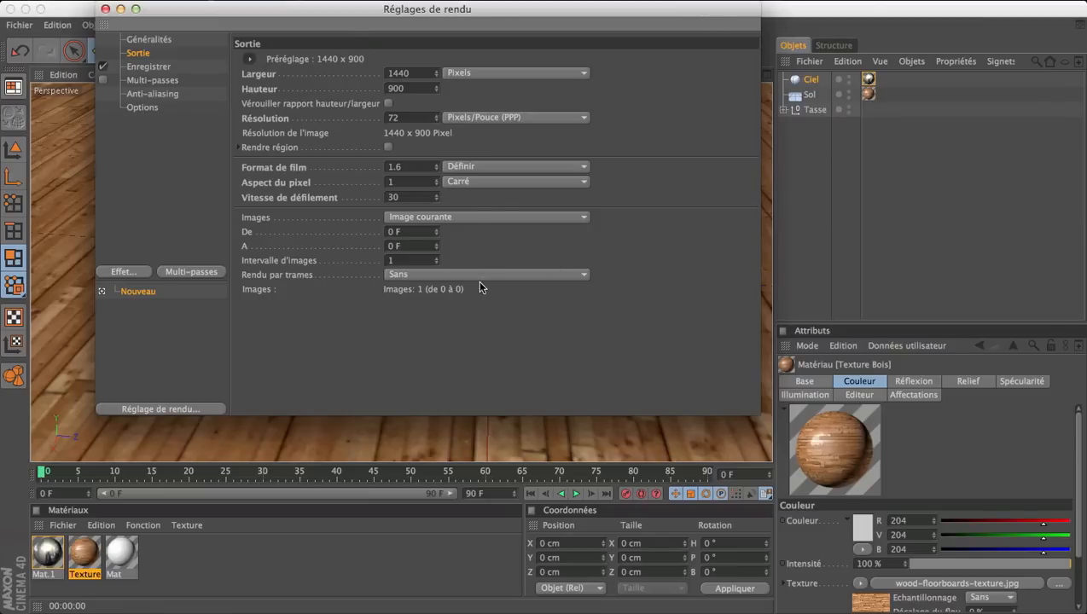
Set the render to save as "Tasse" in the TUTO folder in JPEG format
left_click(151, 68)
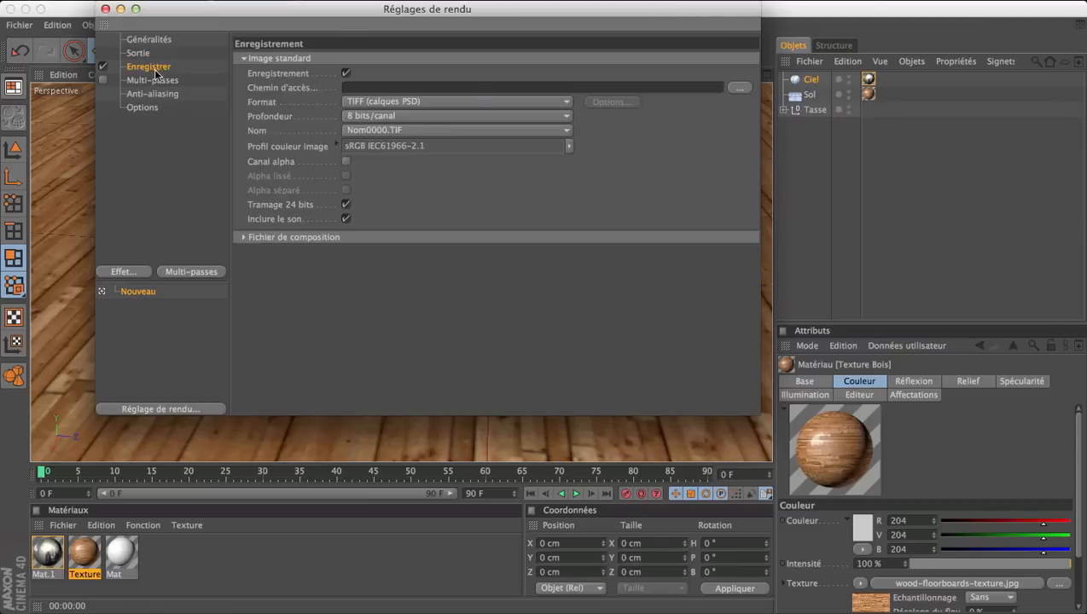
left_click(738, 87)
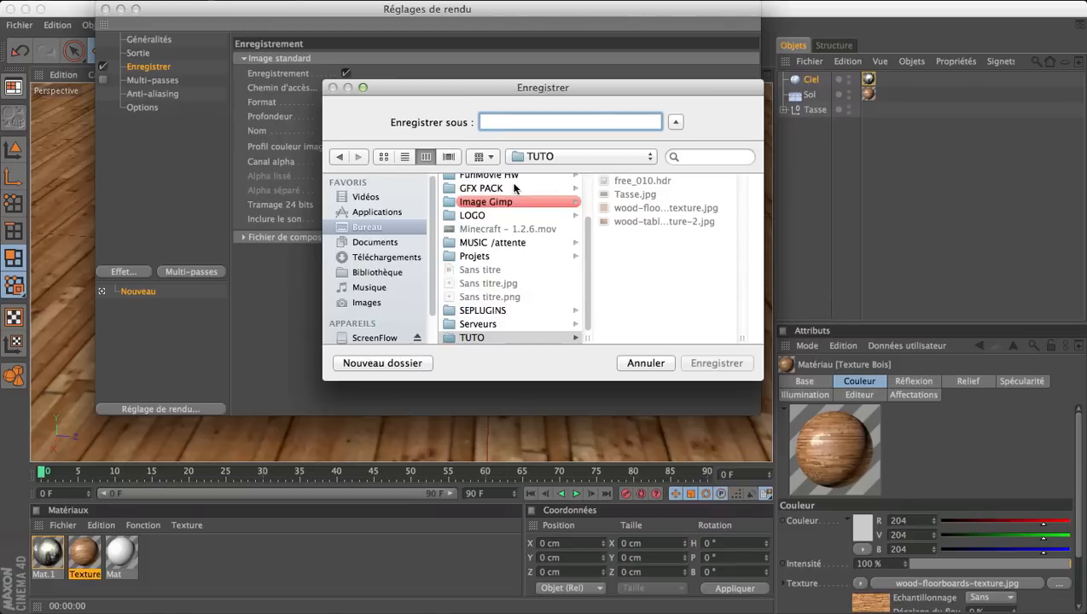
left_click(503, 337)
left_click(541, 124)
type("Tasse")
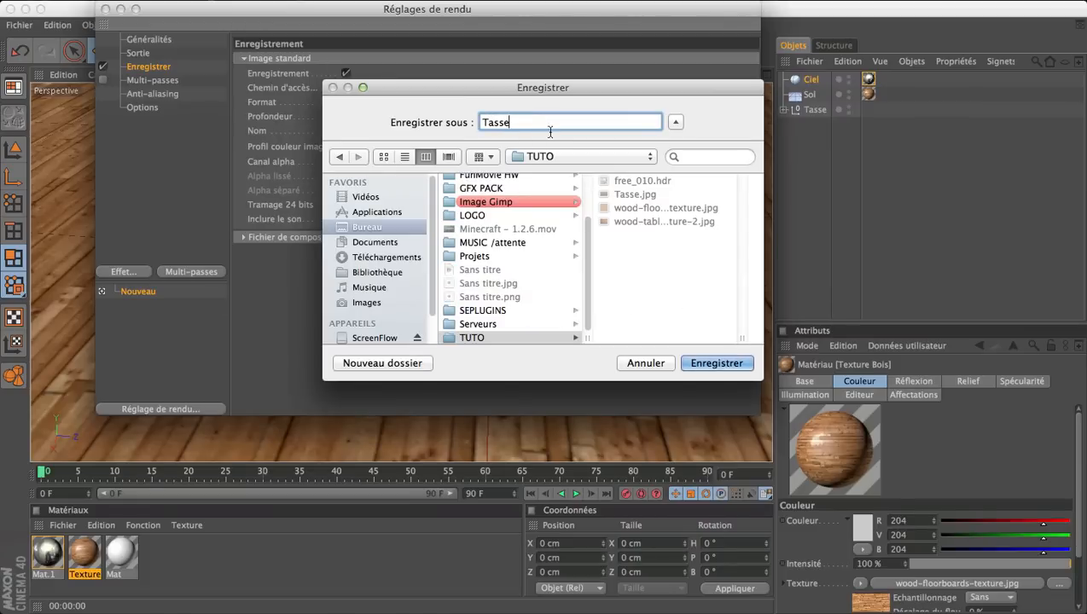
left_click(722, 367)
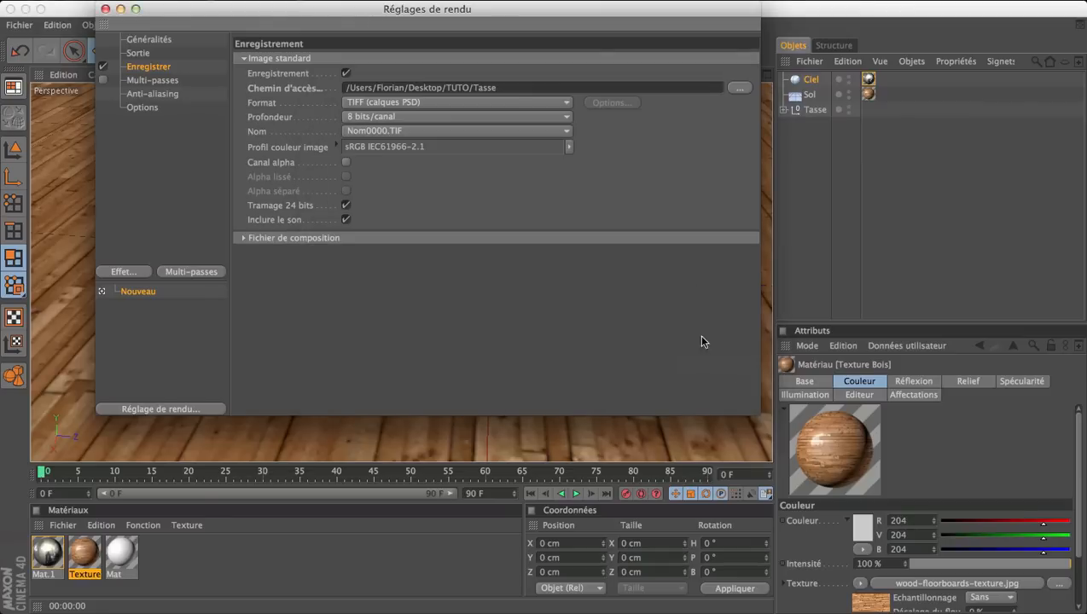
left_click(441, 103)
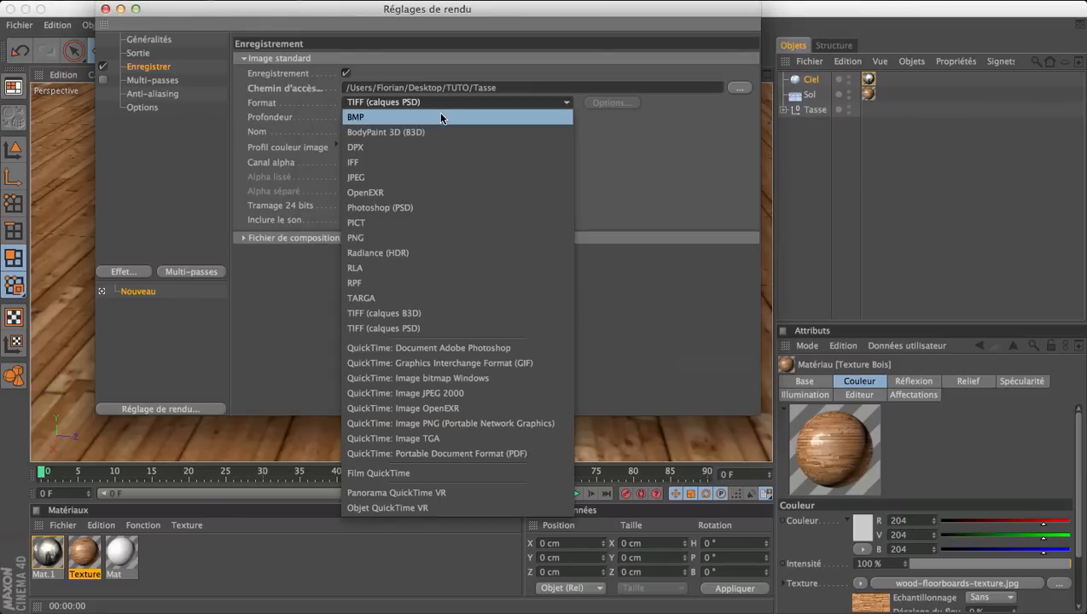
left_click(411, 185)
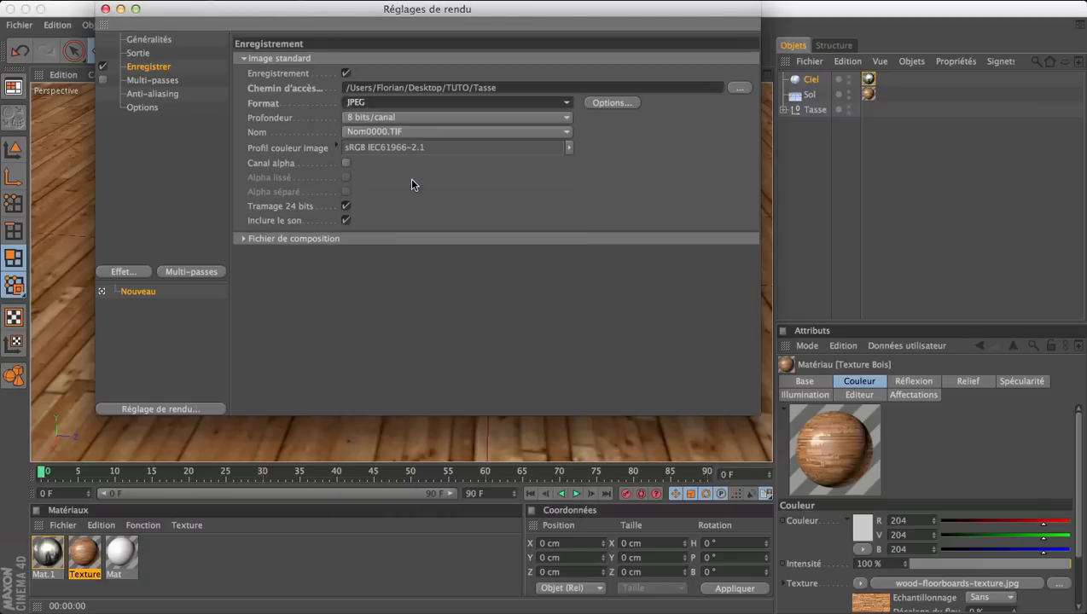
Set the render's anti-aliasing to Au mieux with a minimum level of 4x4
left_click(160, 81)
left_click(154, 95)
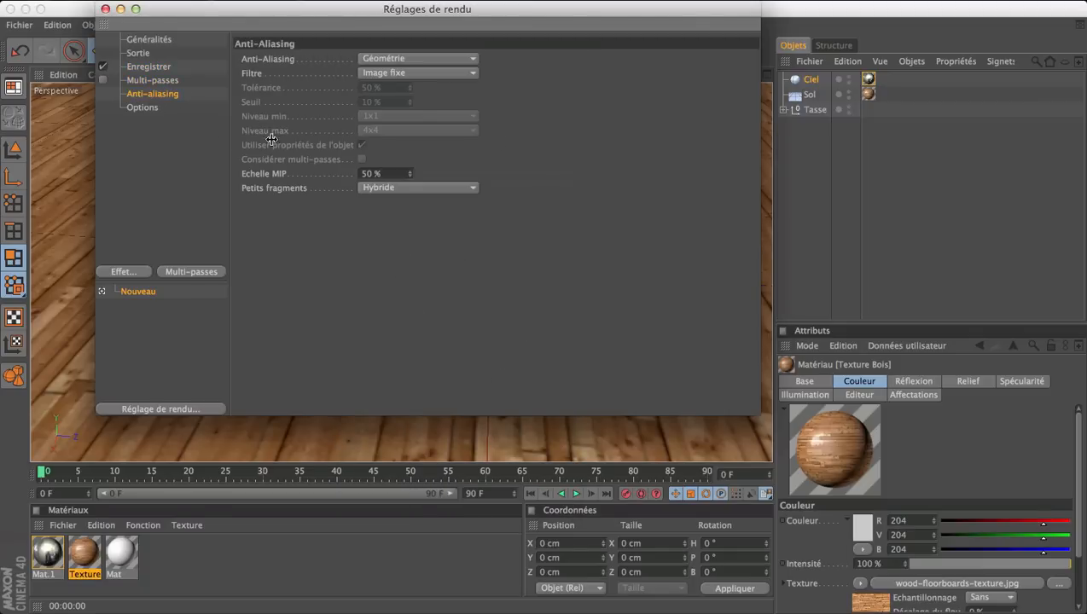
left_click(446, 59)
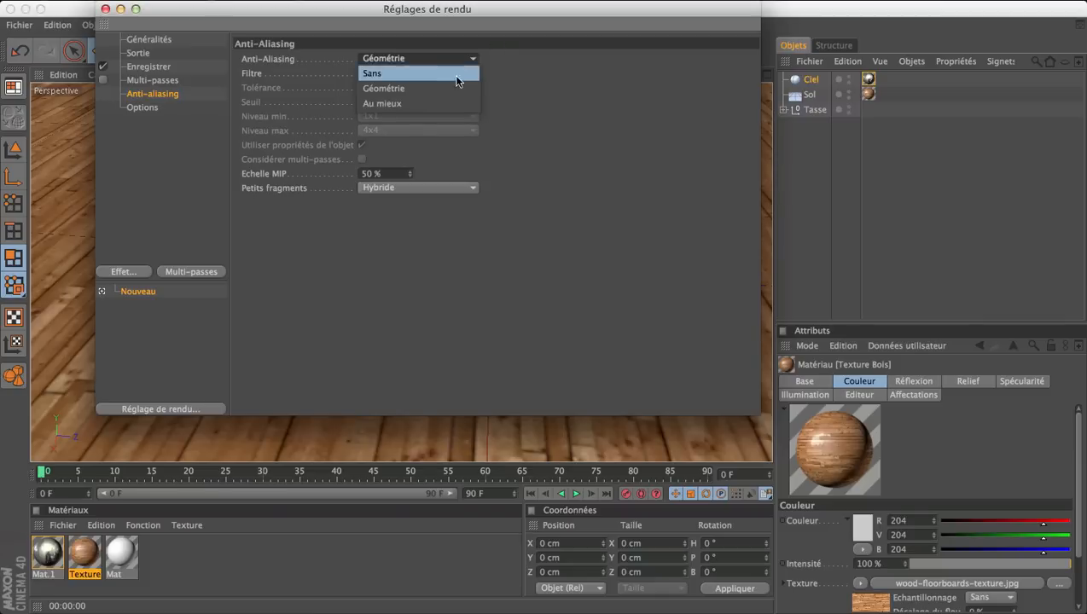
left_click(421, 103)
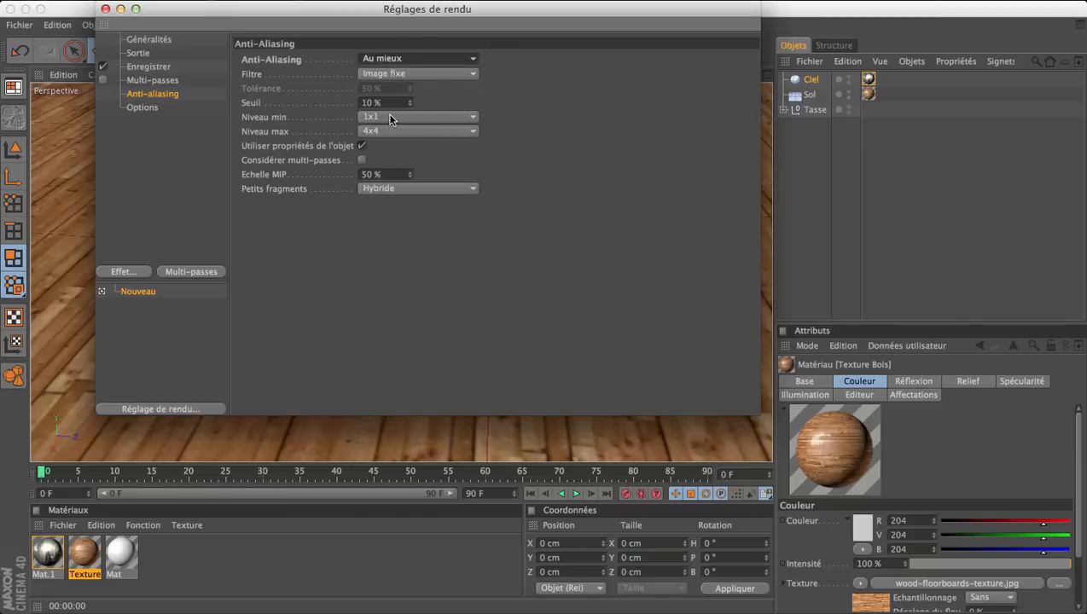
left_click(394, 133)
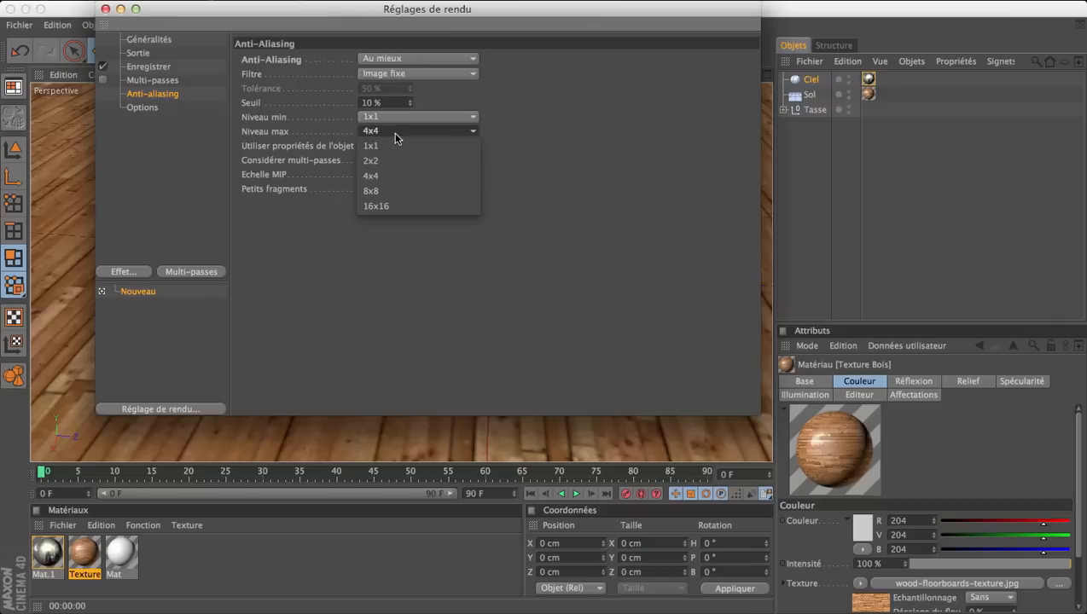
left_click(393, 133)
left_click(405, 116)
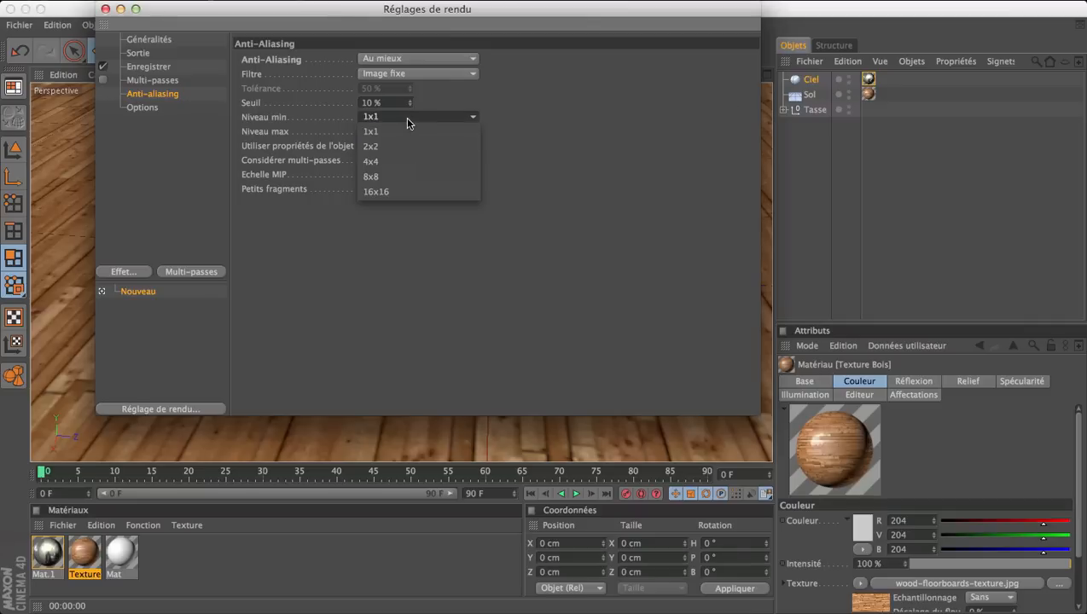
left_click(376, 161)
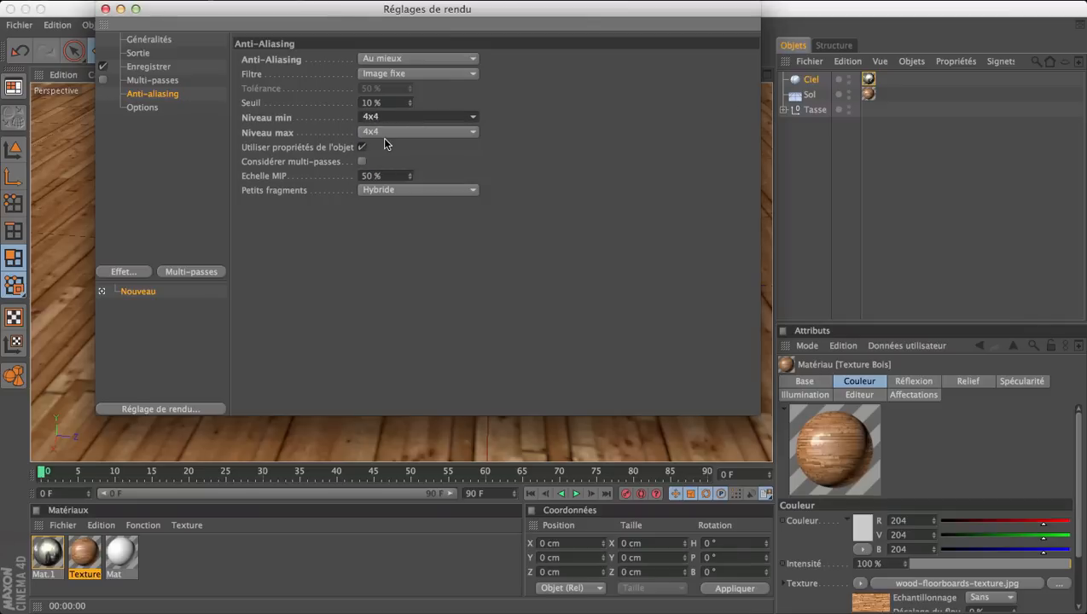
Set the render's maximum anti-aliasing level to 8x8
left_click(387, 134)
left_click(385, 179)
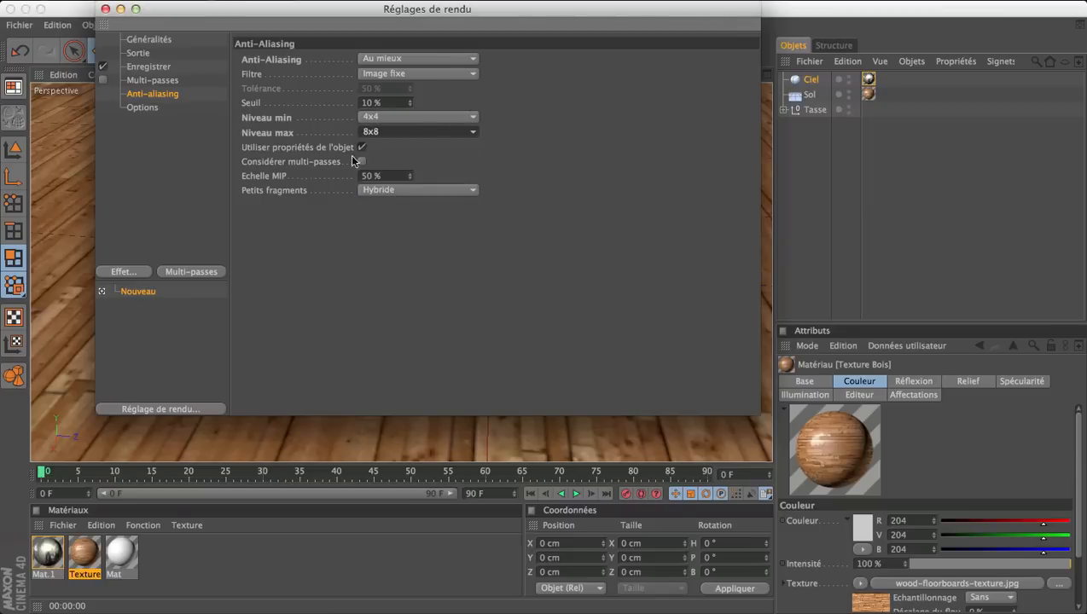
left_click_drag(449, 9, 452, 158)
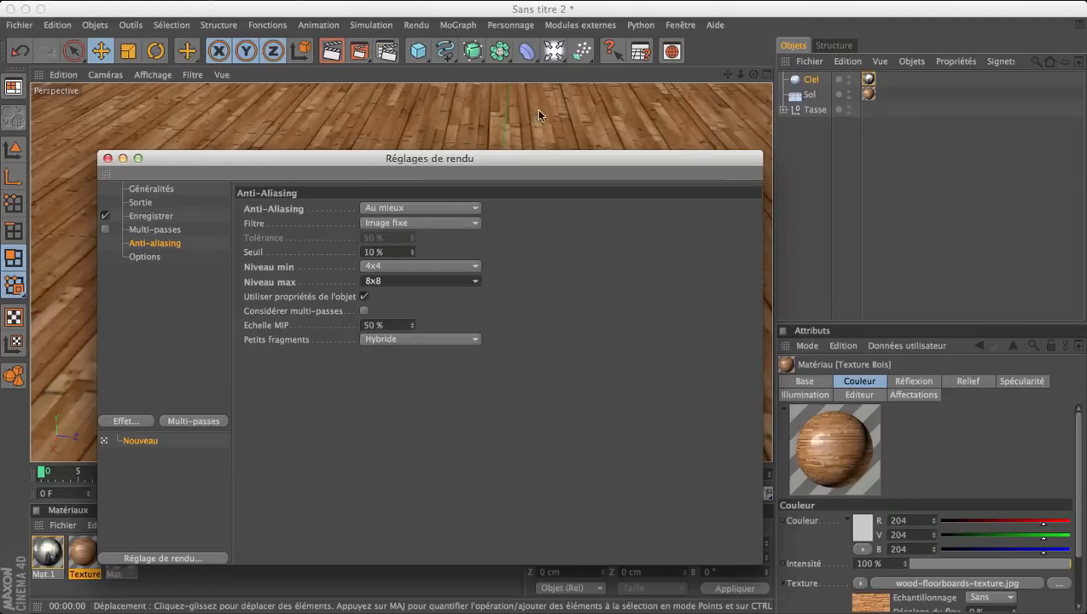
left_click_drag(482, 157, 479, 50)
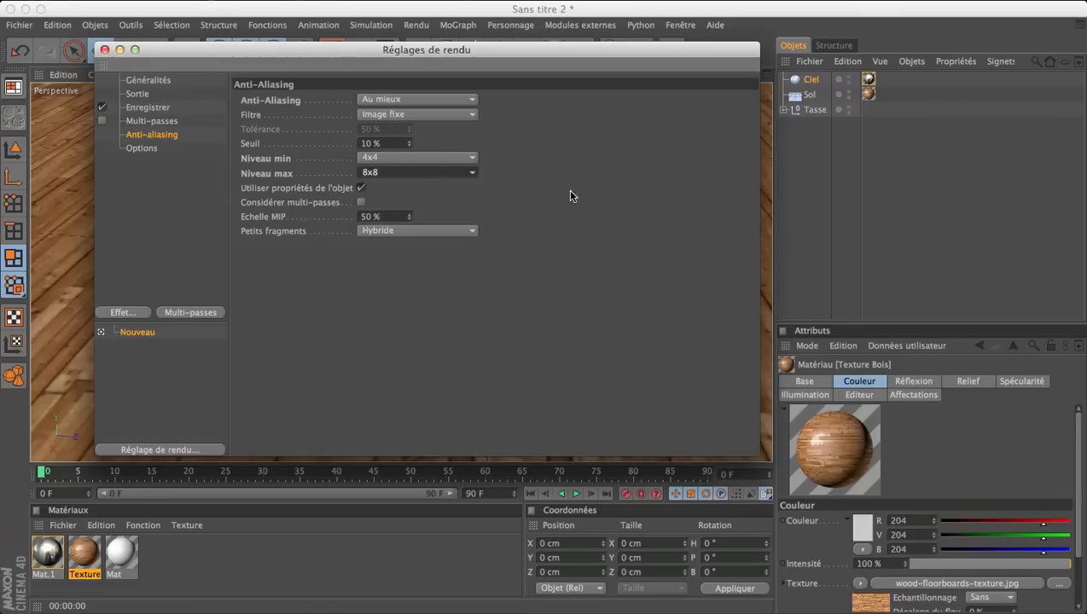
Add the Illumination globale effect to the render settings and render the perspective view
left_click(144, 148)
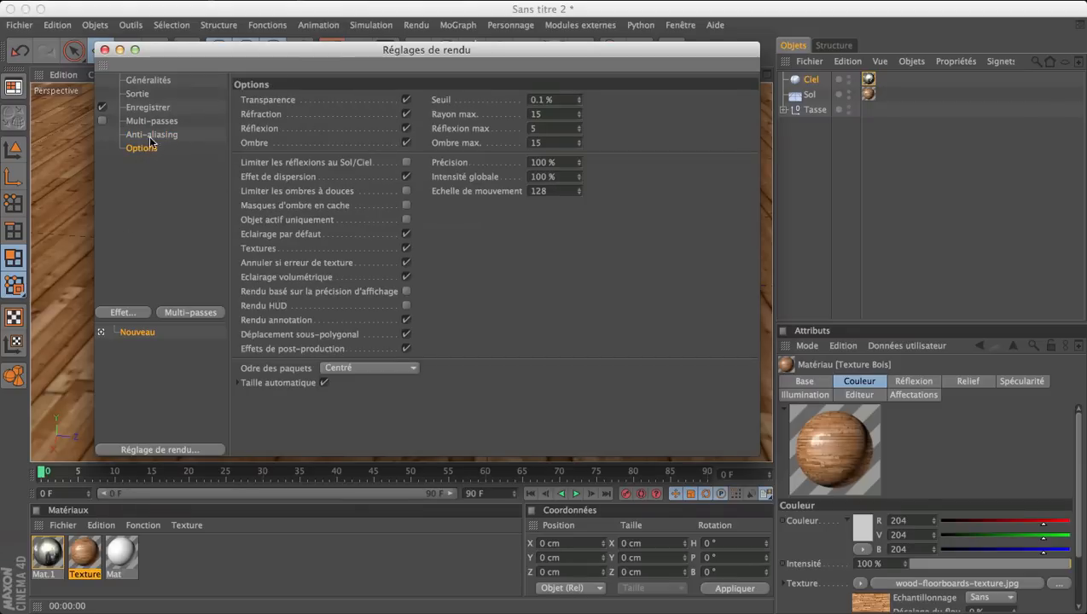
left_click(122, 313)
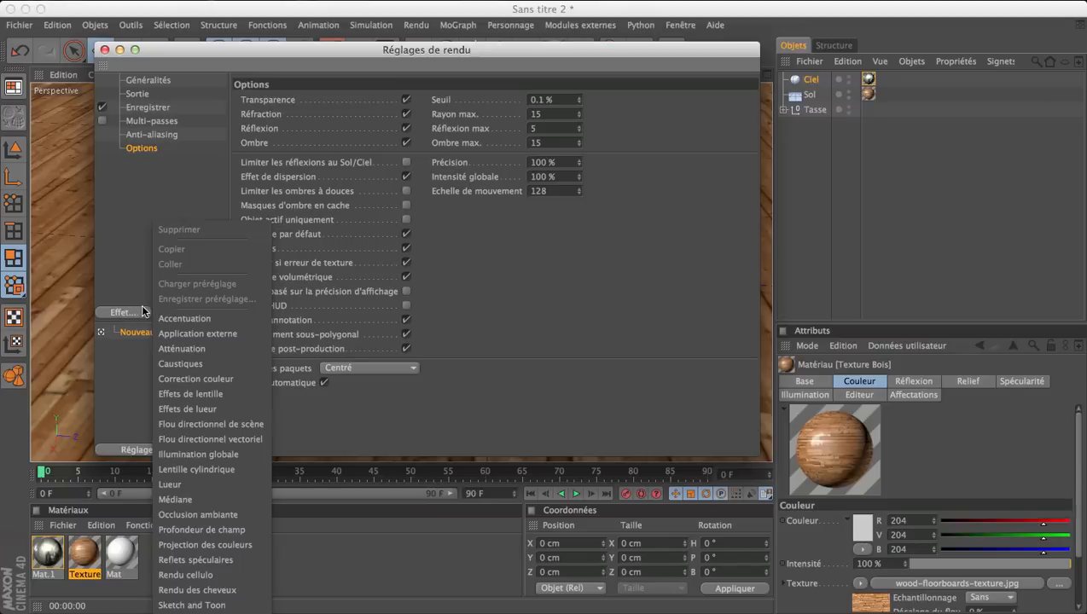
left_click(204, 455)
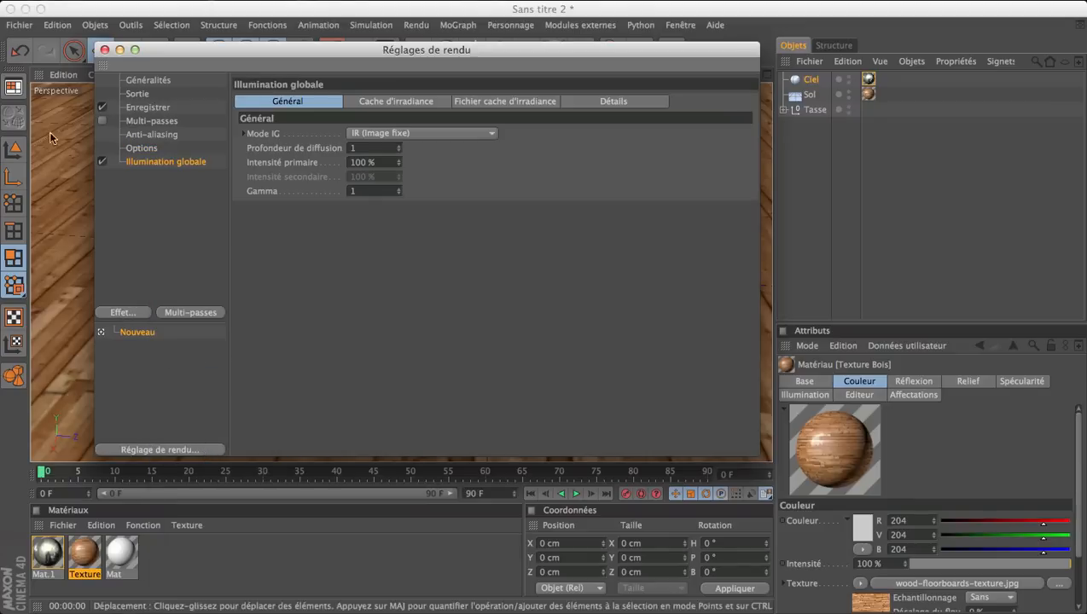
left_click(105, 49)
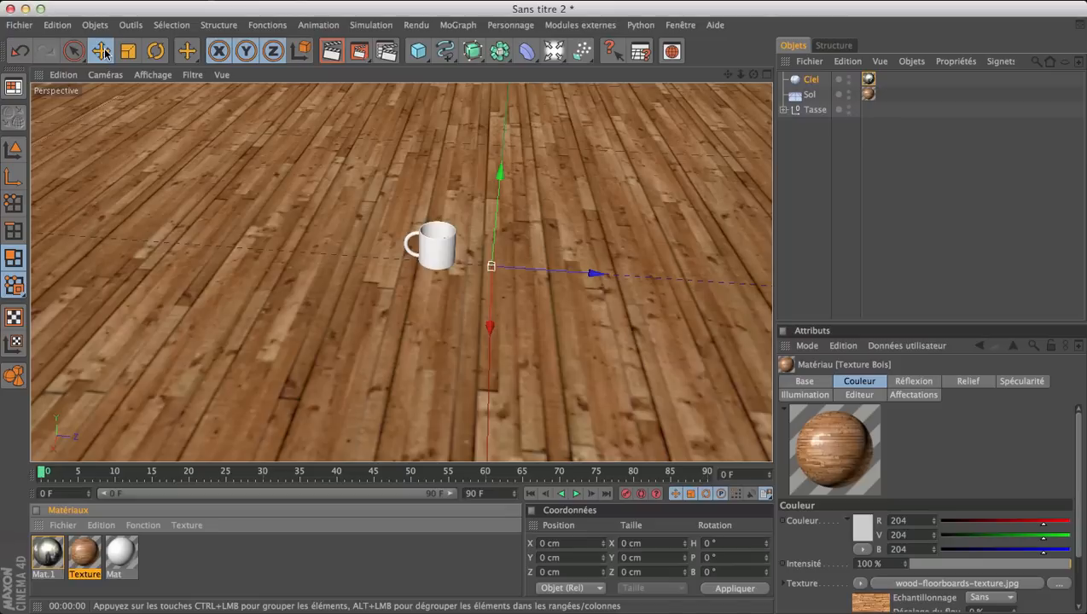
left_click(331, 51)
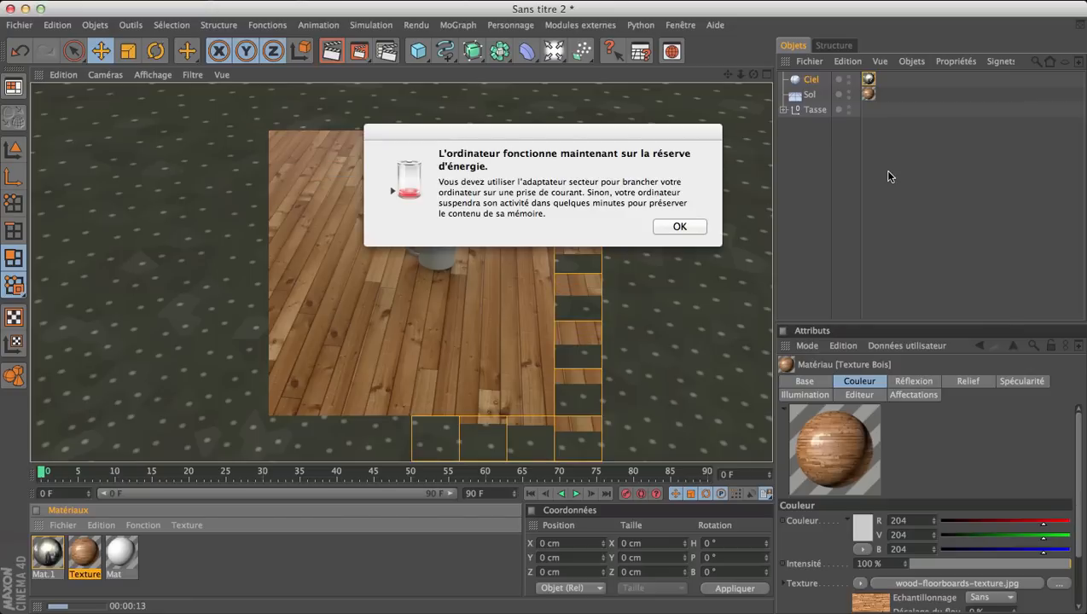
left_click(676, 227)
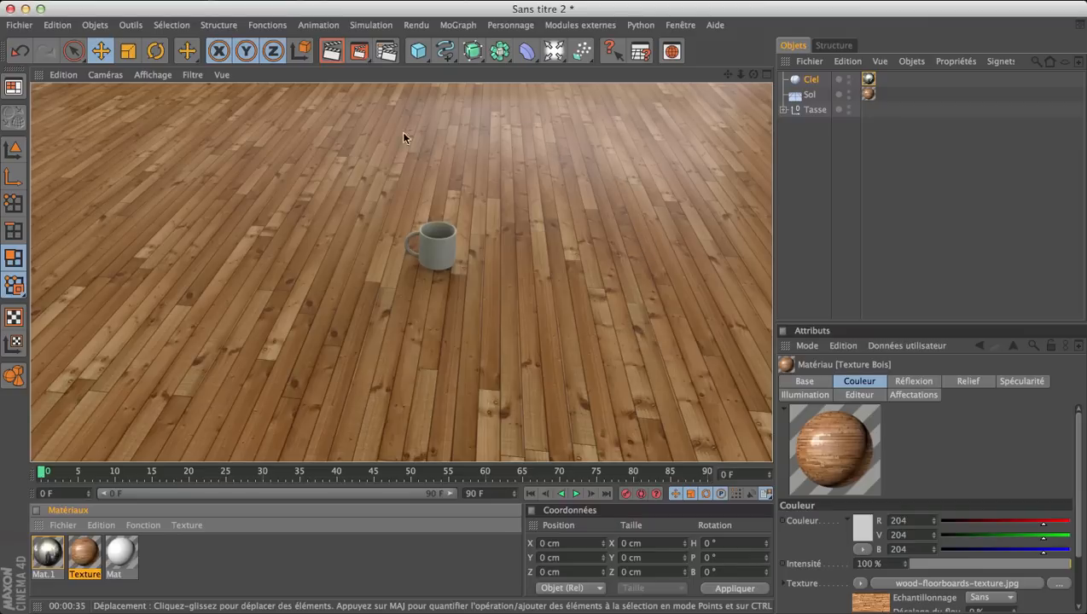
Hide the Tasse object in the editor view and test its render visibility with renders of the view, with the mug shown and hidden
left_click(809, 111)
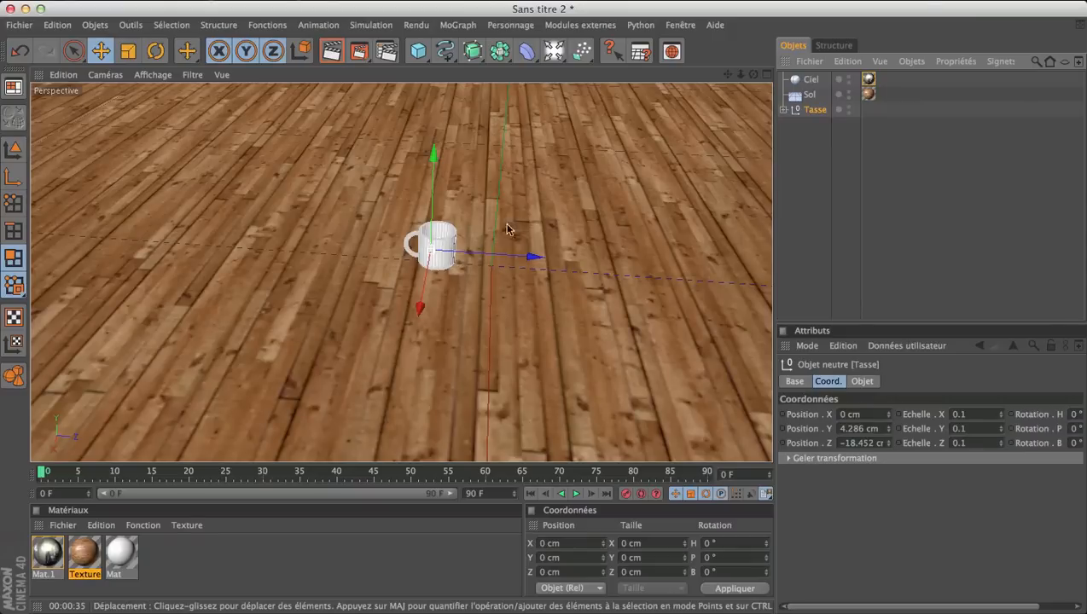
left_click(849, 108)
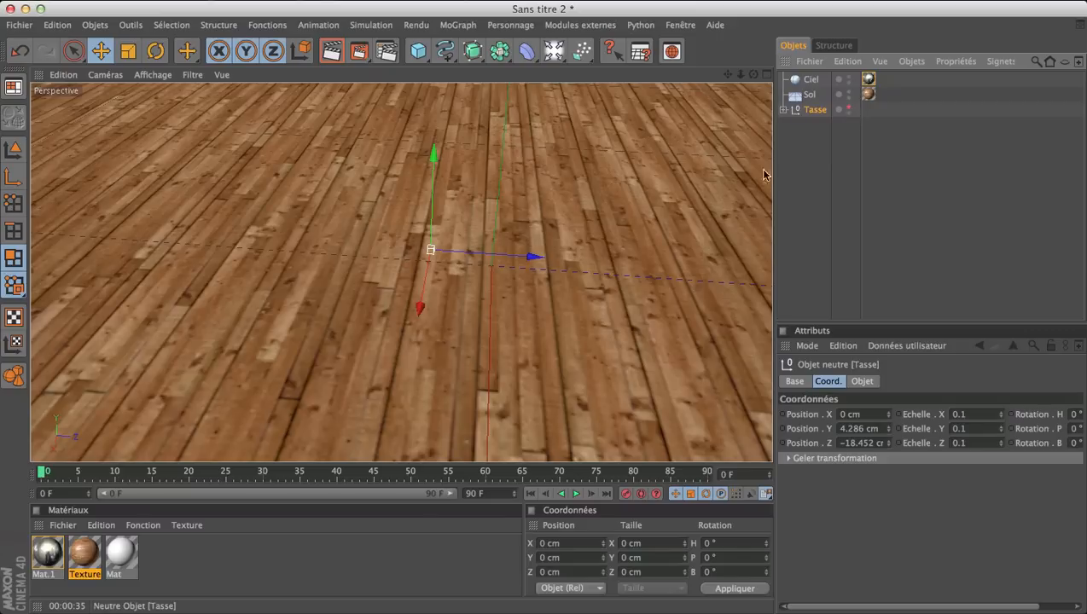
left_click_drag(857, 187, 934, 228)
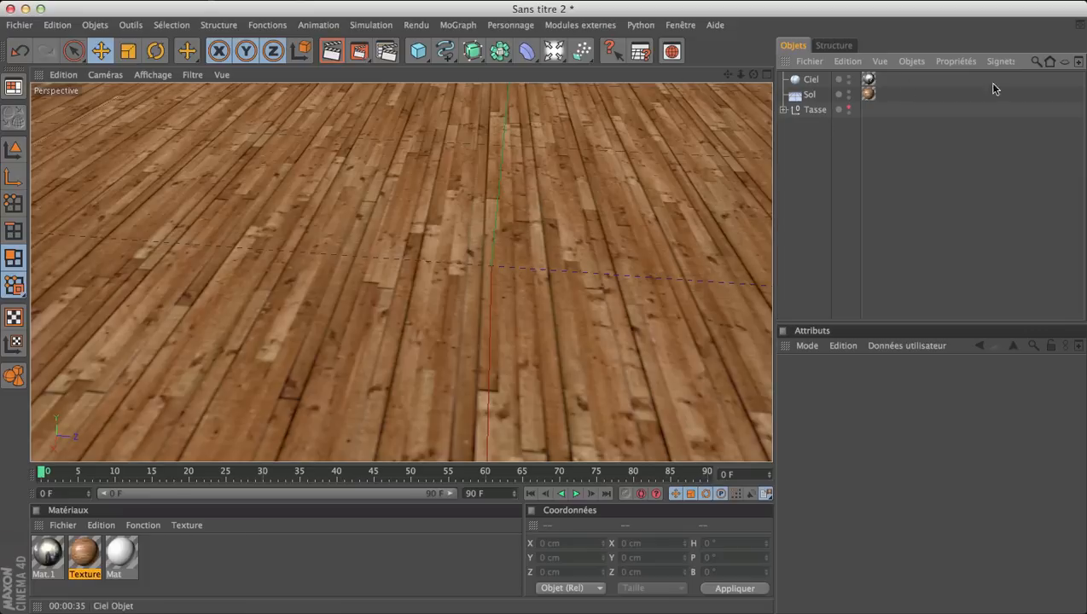
left_click(331, 51)
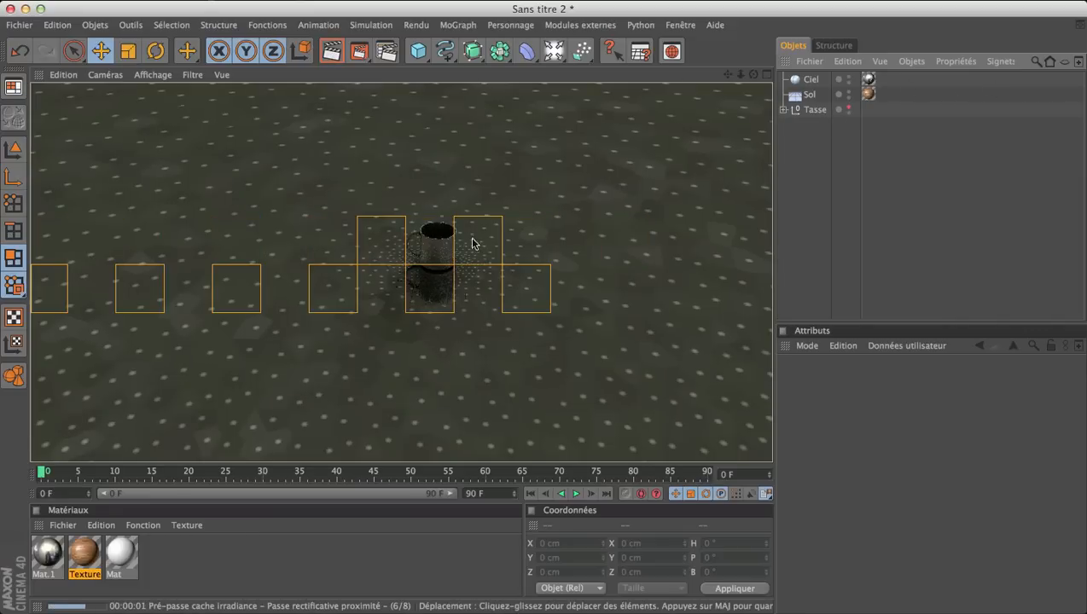
left_click(595, 179)
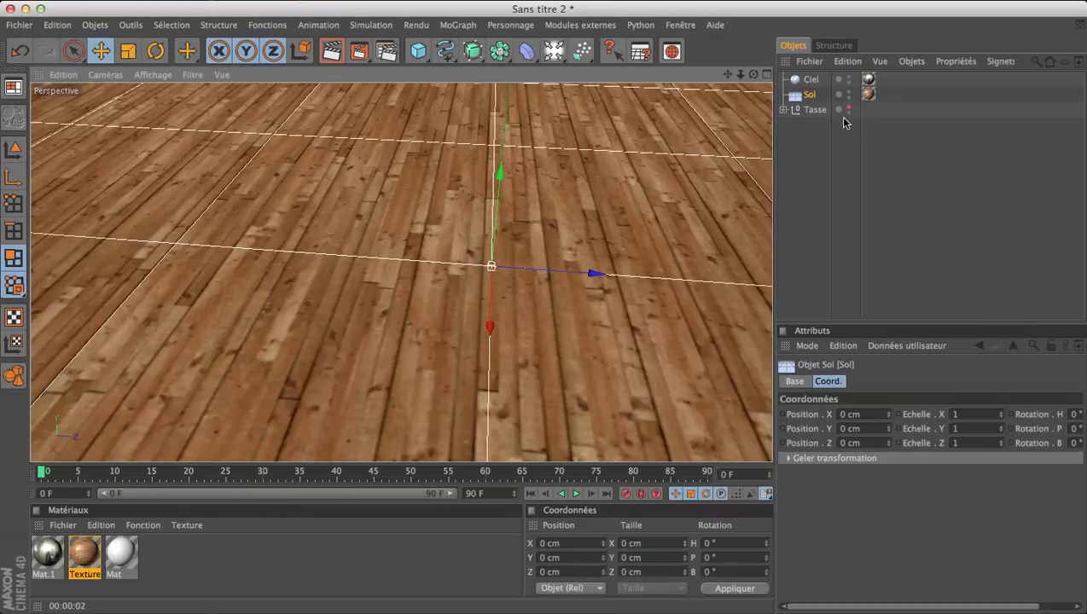
left_click(331, 51)
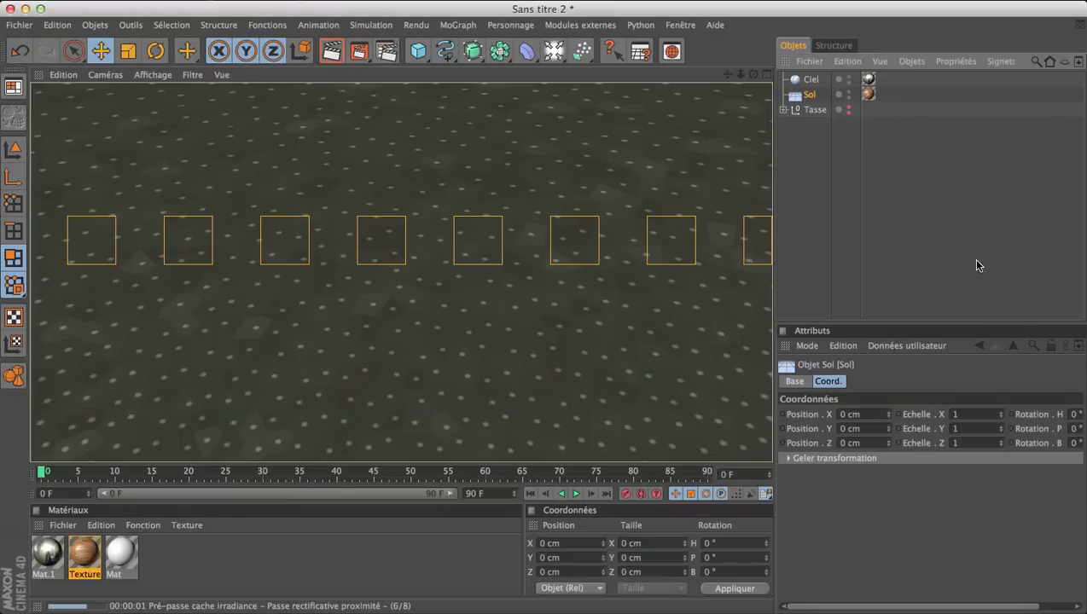
left_click(848, 119)
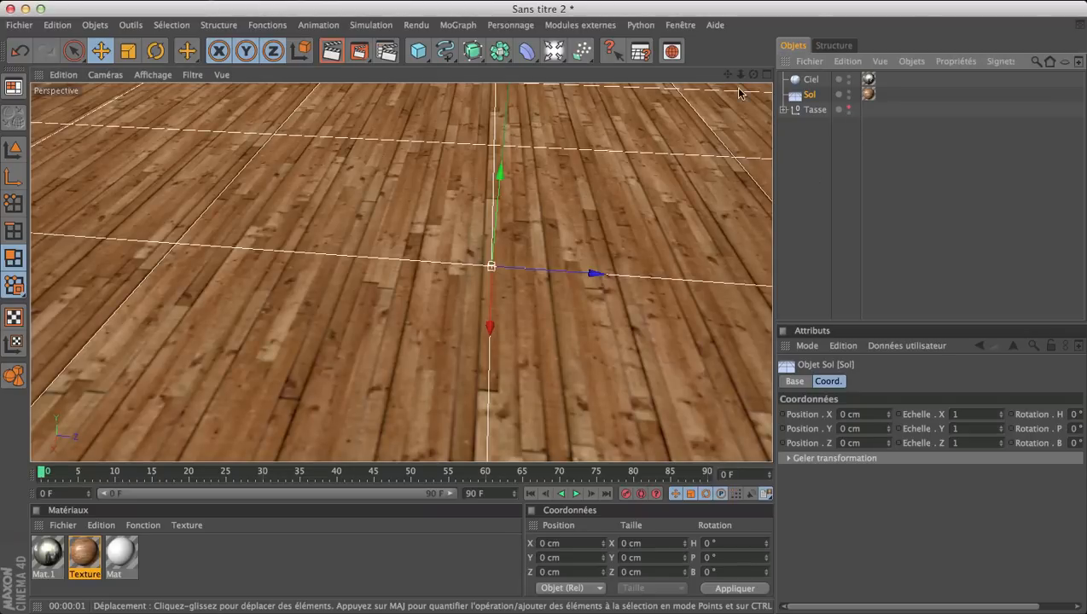
Group the Ciel and Sol objects under one null and rename it "Envirronement"
left_click_drag(753, 74, 734, 80)
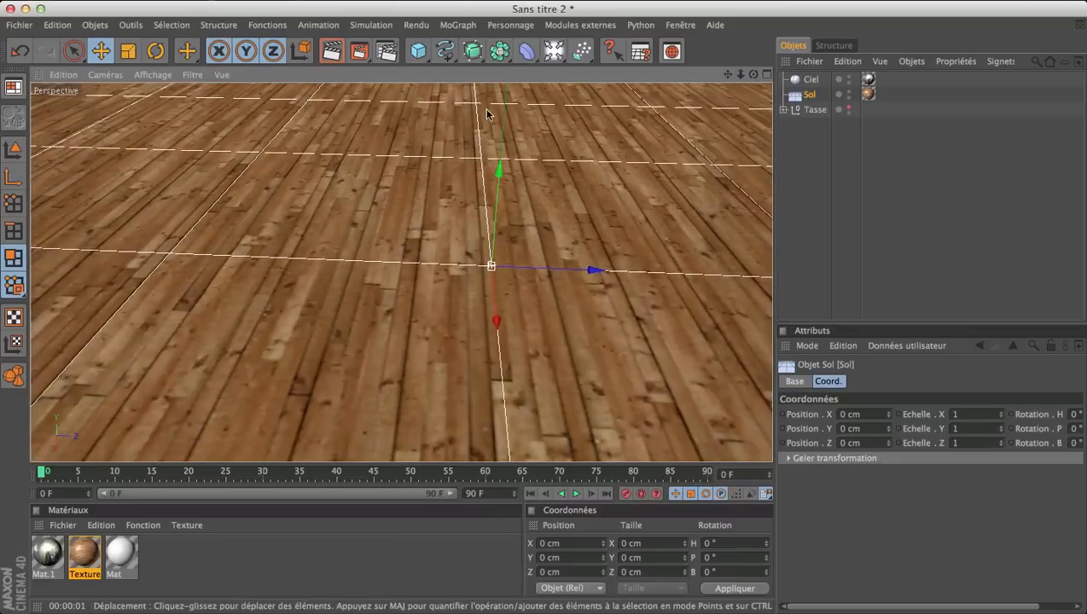
left_click(851, 203)
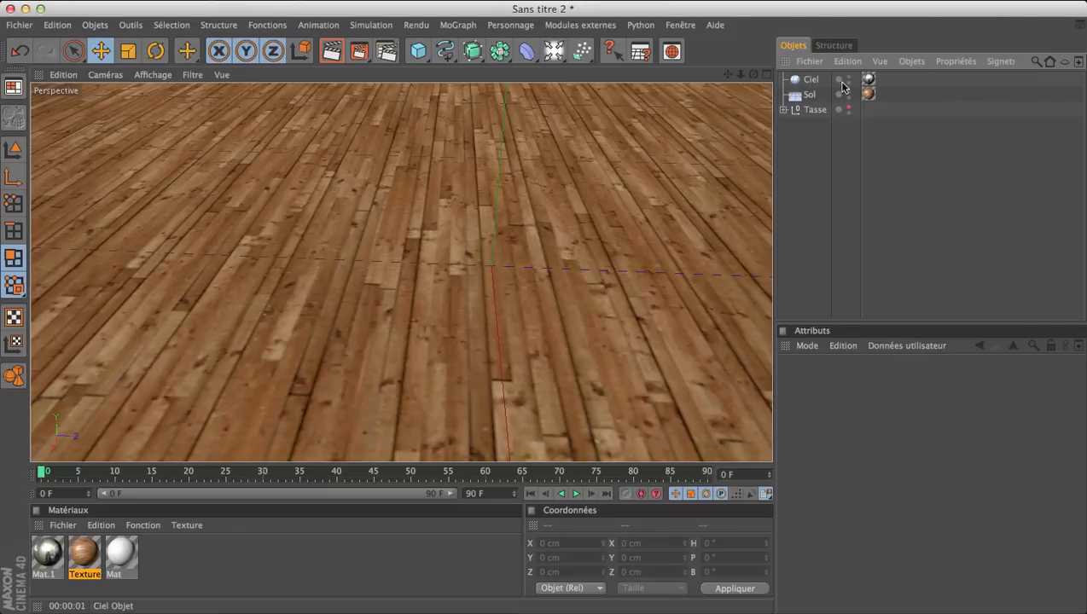
left_click(807, 95)
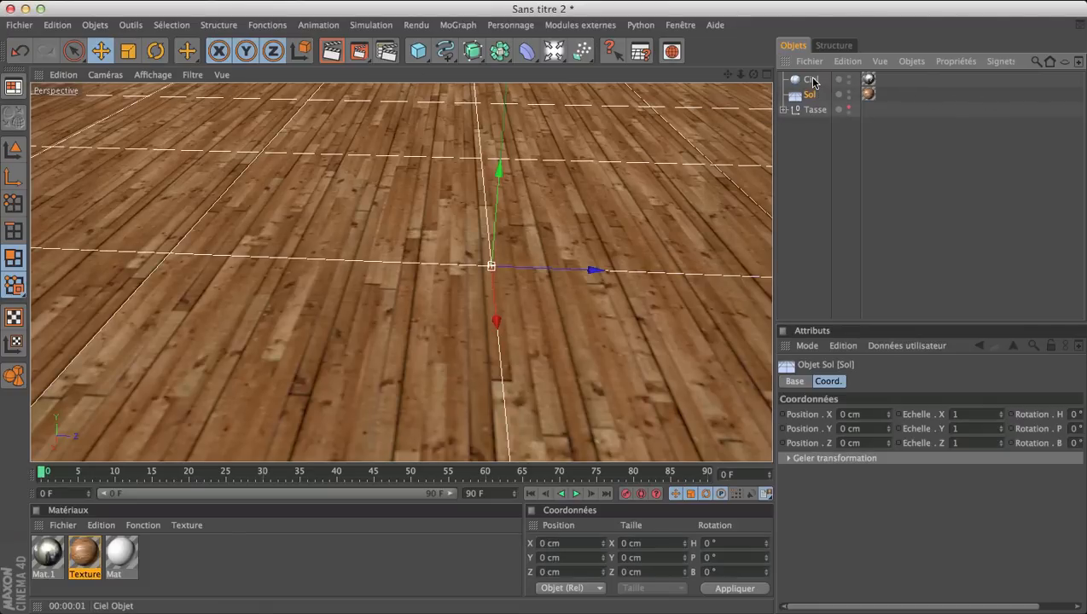
left_click(811, 79, "shift")
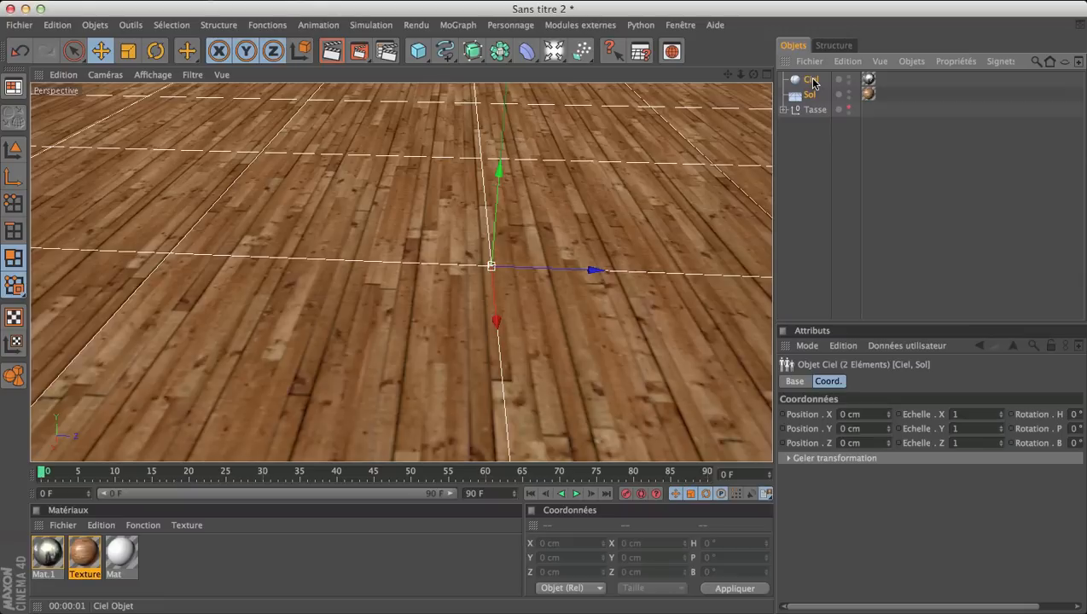
key("alt+g")
double_click(813, 81)
type("E")
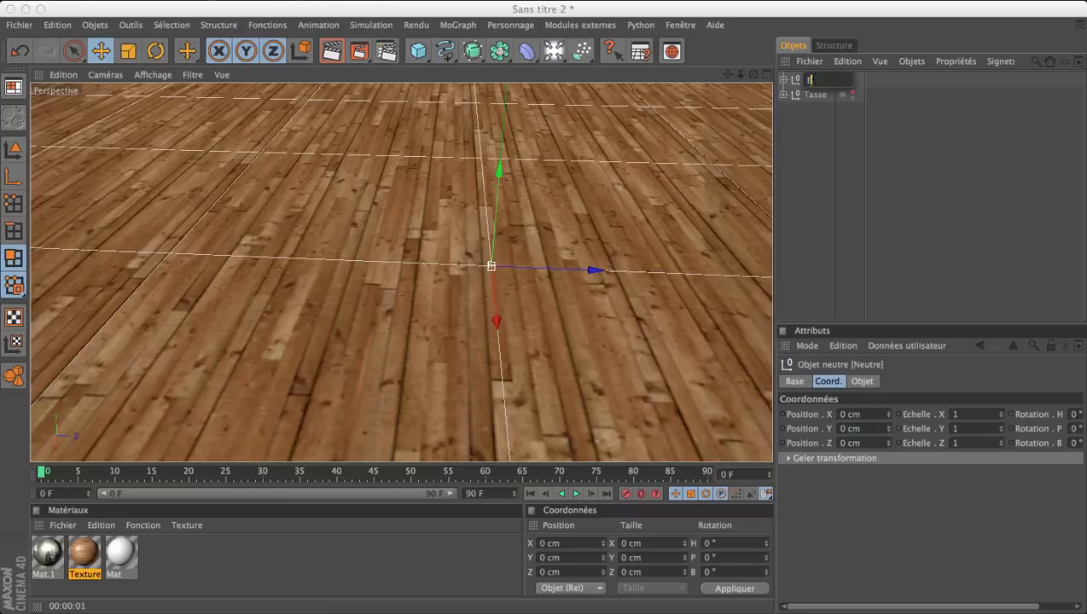
type("nvironnemen")
type("t")
key("Return")
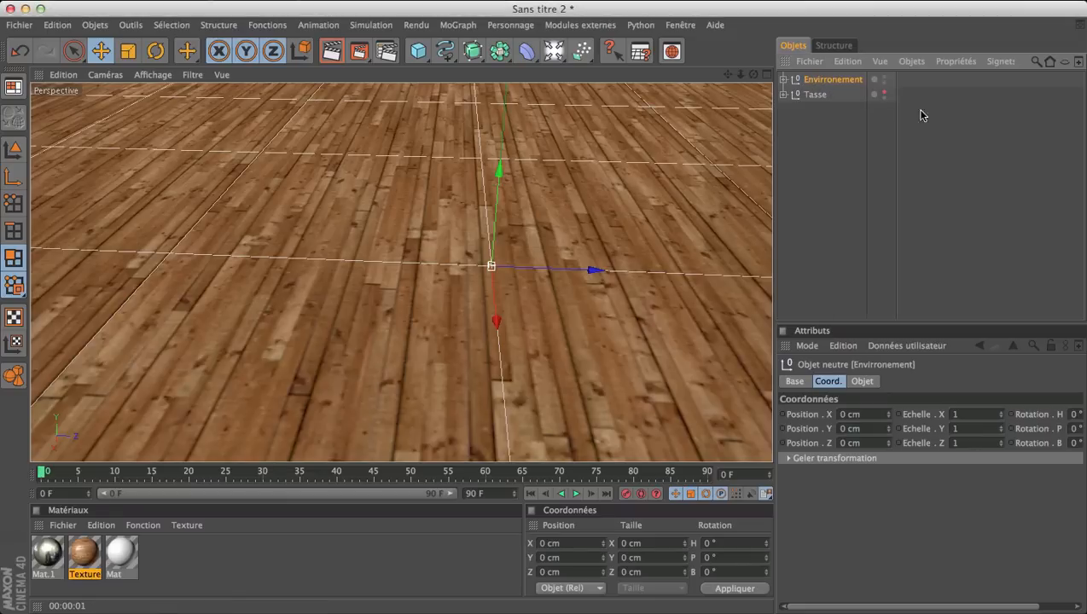
left_click(847, 208)
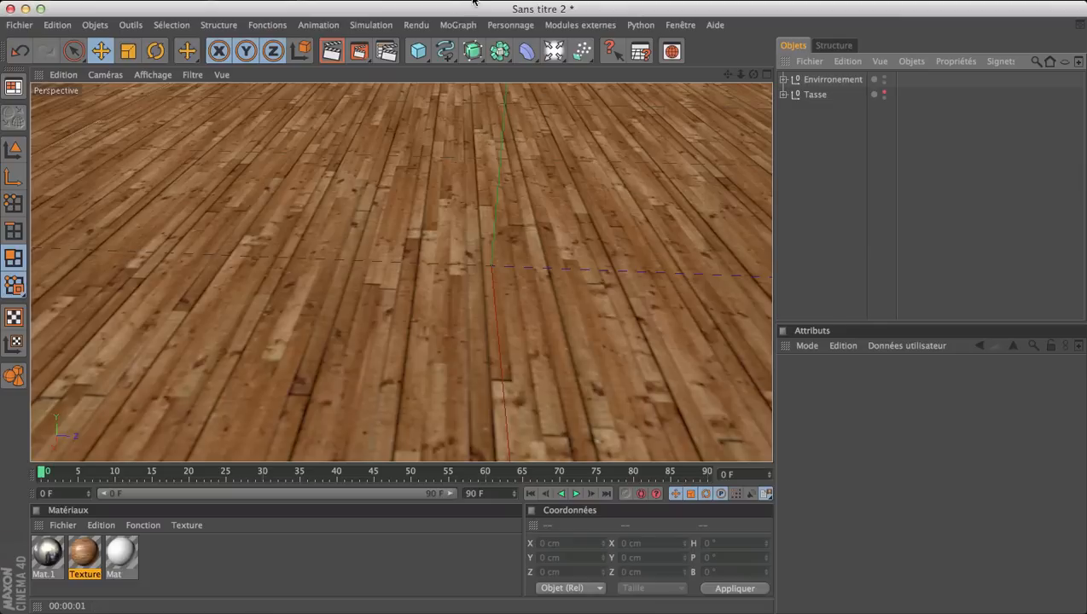
Add a cube to the scene and raise it along the vertical axis to a Y position of about 28 cm
left_click(418, 52)
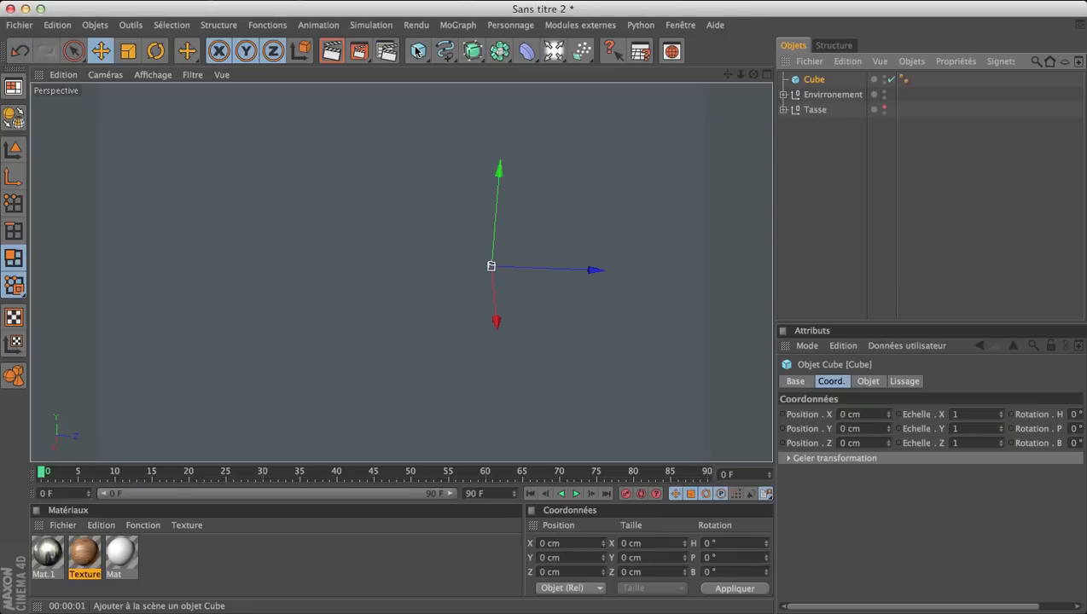
scroll(504, 176, "down", 6)
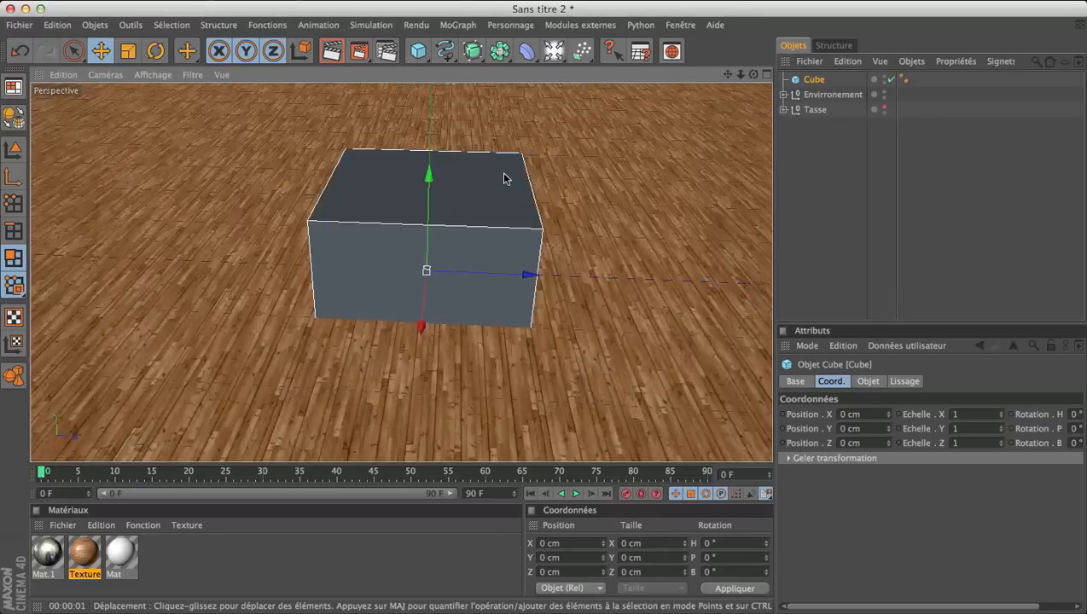
scroll(504, 178, "down", 2)
scroll(511, 173, "up", 5)
scroll(511, 167, "down", 1)
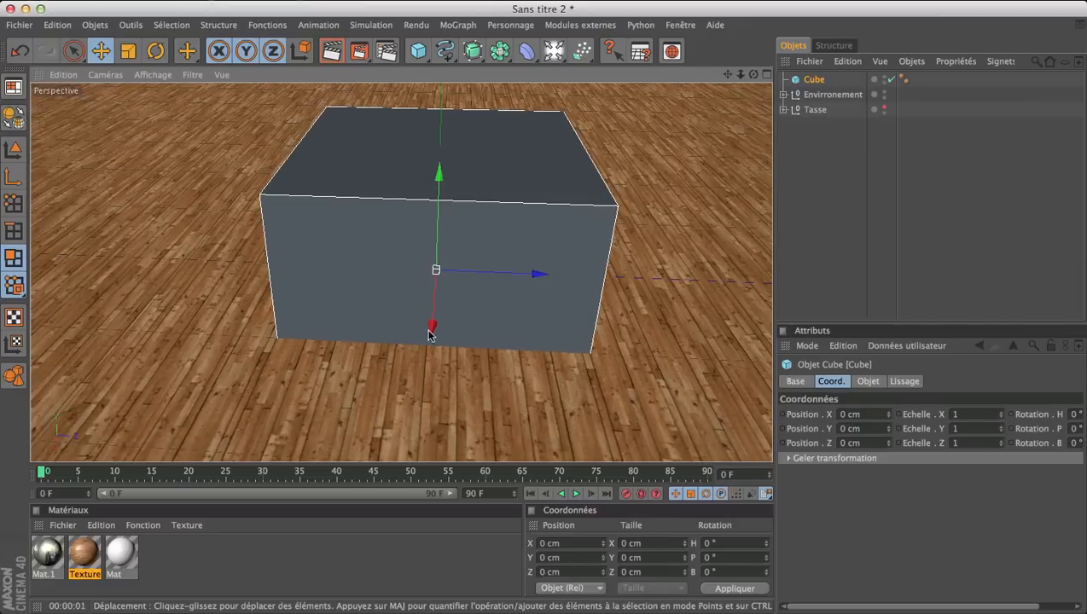
scroll(563, 255, "down", 2)
scroll(563, 253, "up", 4)
scroll(566, 255, "down", 3)
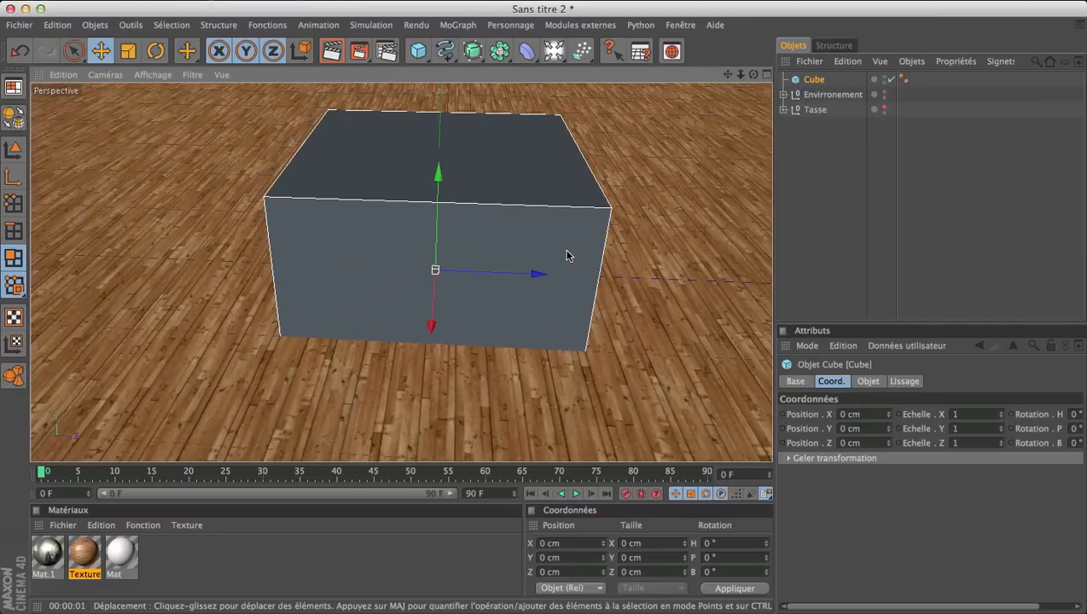
mouse_move(753, 75)
left_mouse_down()
mouse_move(925, 38)
mouse_move(759, 64)
mouse_move(753, 75)
left_mouse_up()
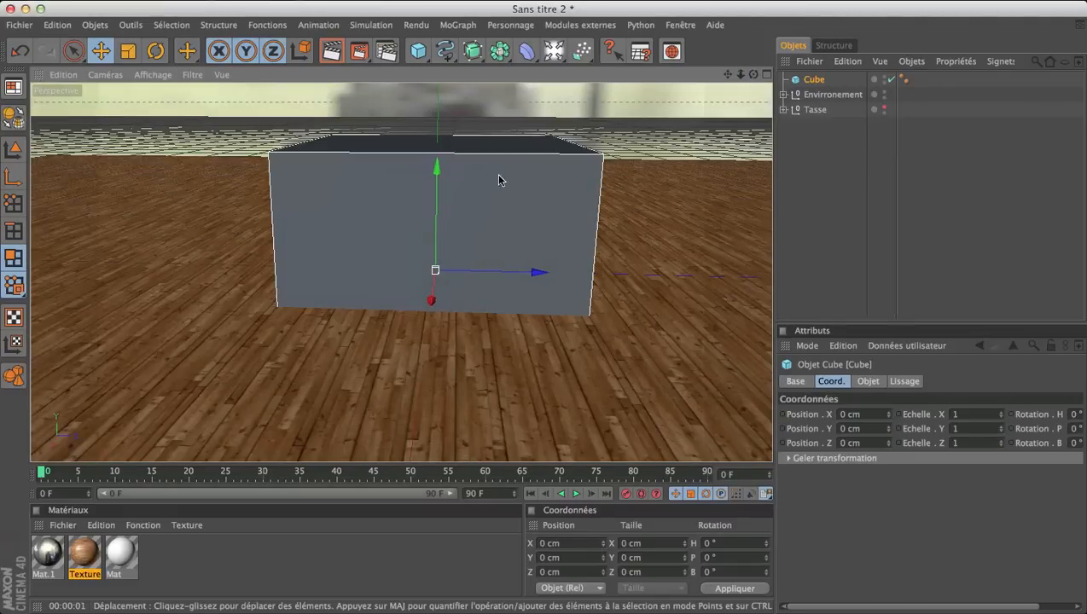
left_click_drag(436, 172, 436, 137)
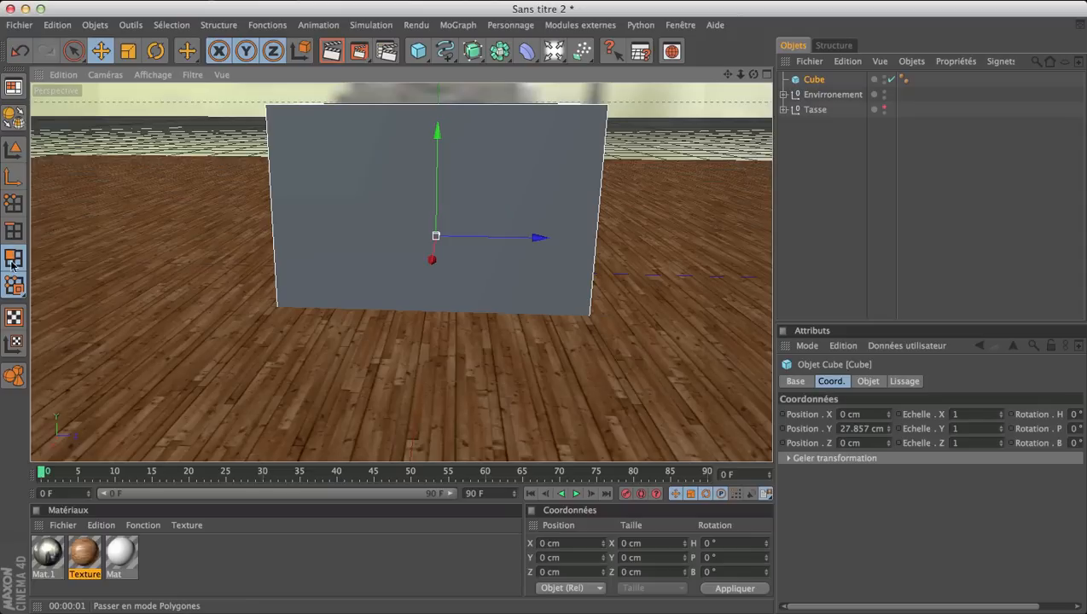
Flatten the cube into a slab about 4.5 cm thick and raise it to a Y position of about 122 cm
left_click(14, 149)
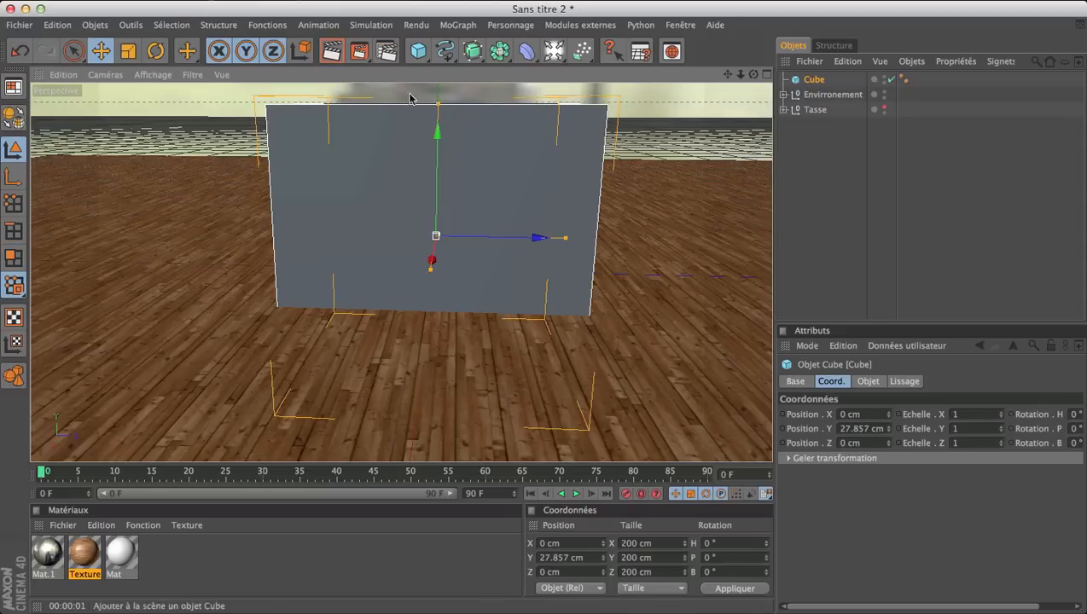
scroll(480, 126, "up", 5)
left_click_drag(727, 77, 689, 208)
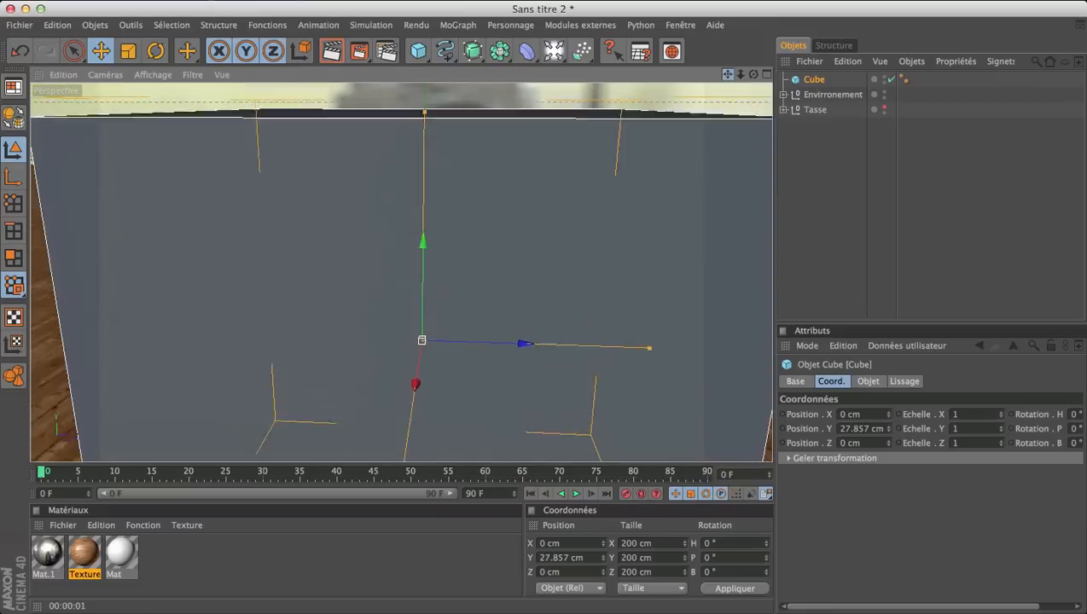
scroll(553, 102, "up", 5)
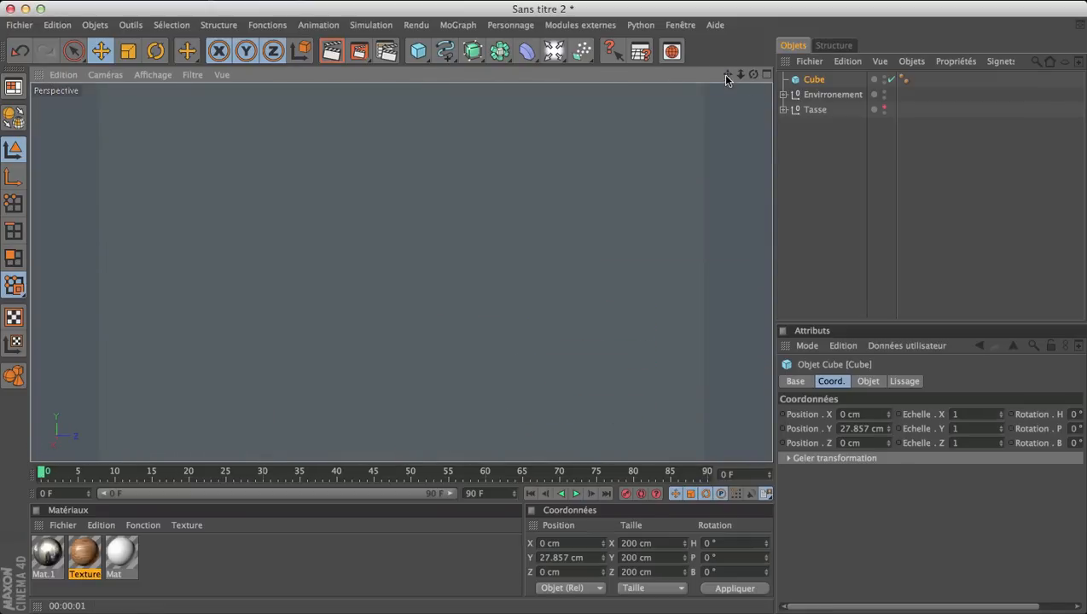
left_click_drag(727, 76, 511, 202)
scroll(511, 202, "down", 3)
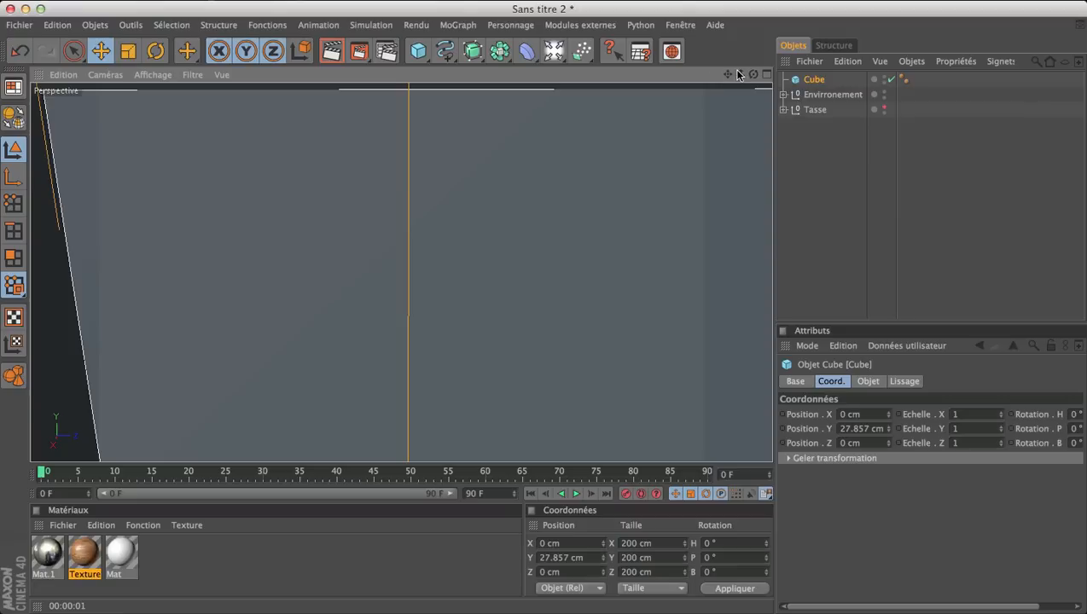
left_click_drag(729, 75, 717, 151)
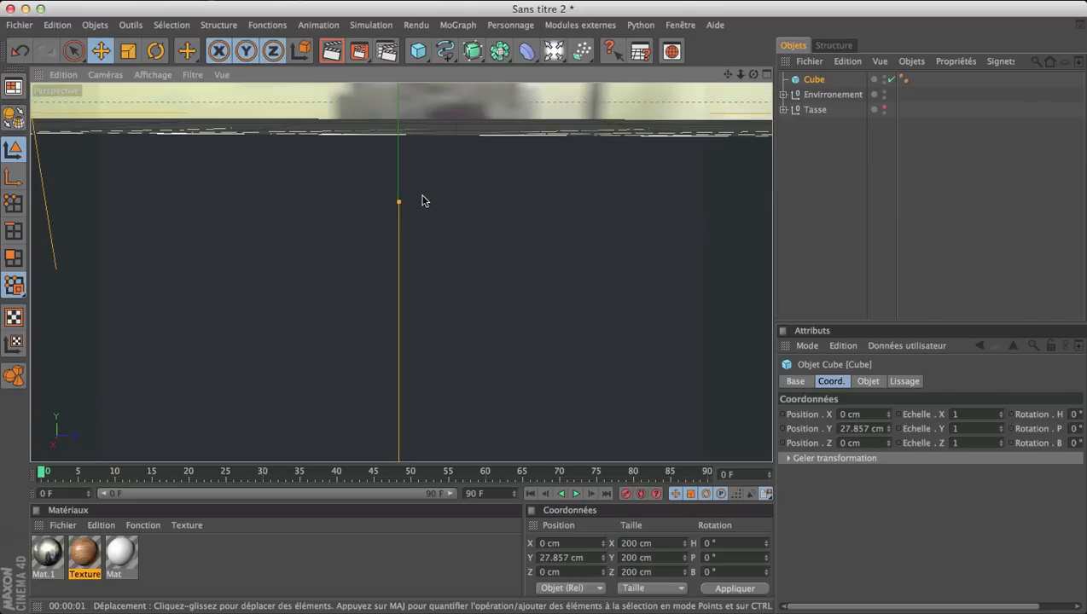
scroll(400, 205, "down", 5)
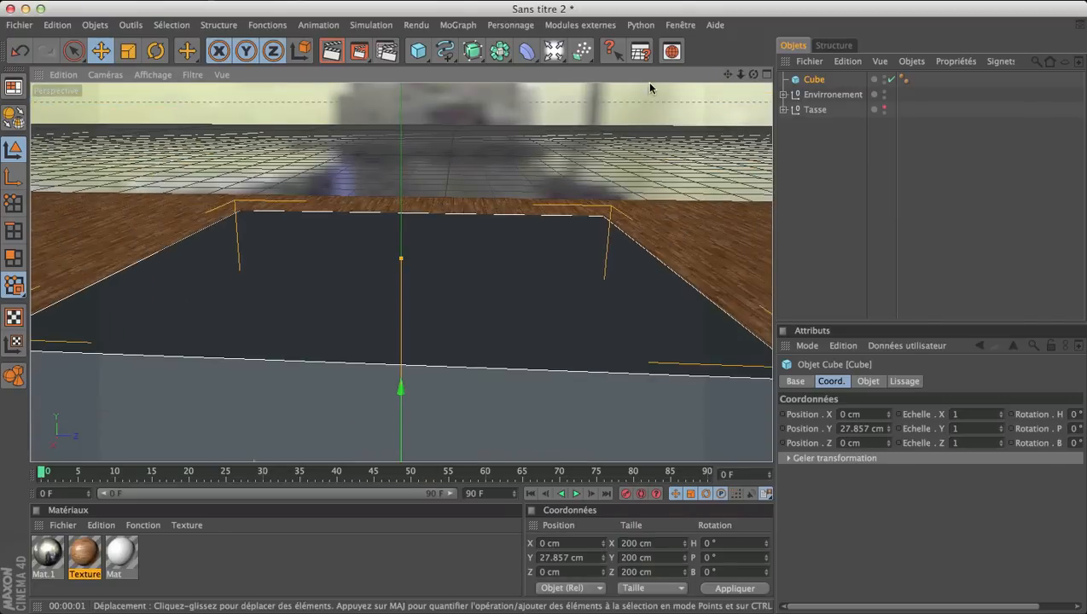
left_click_drag(727, 74, 732, 7)
scroll(458, 240, "down", 3)
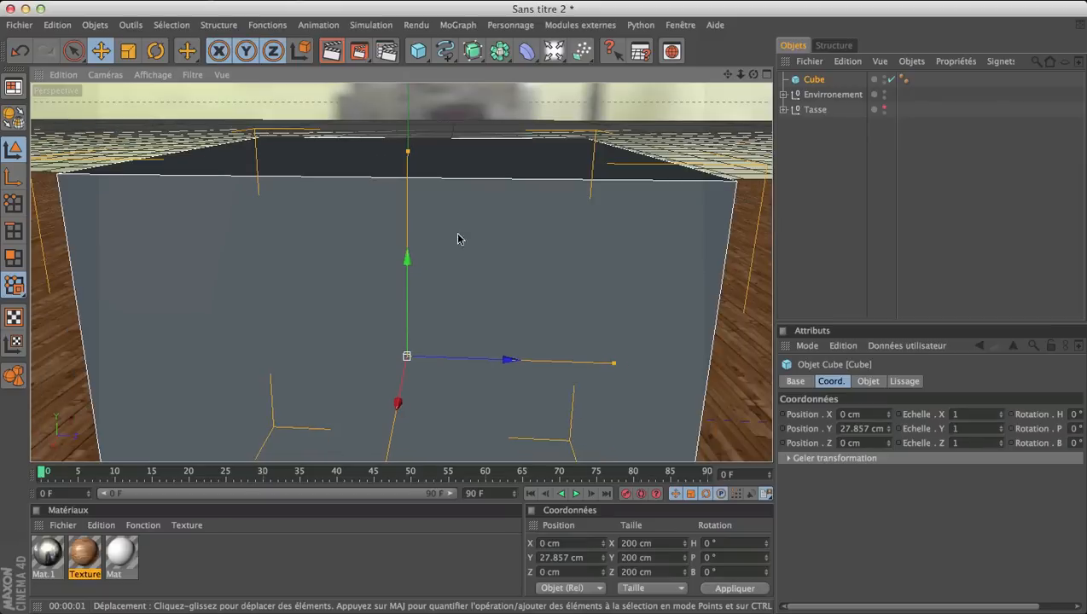
scroll(457, 239, "down", 3)
left_click_drag(406, 183, 405, 294)
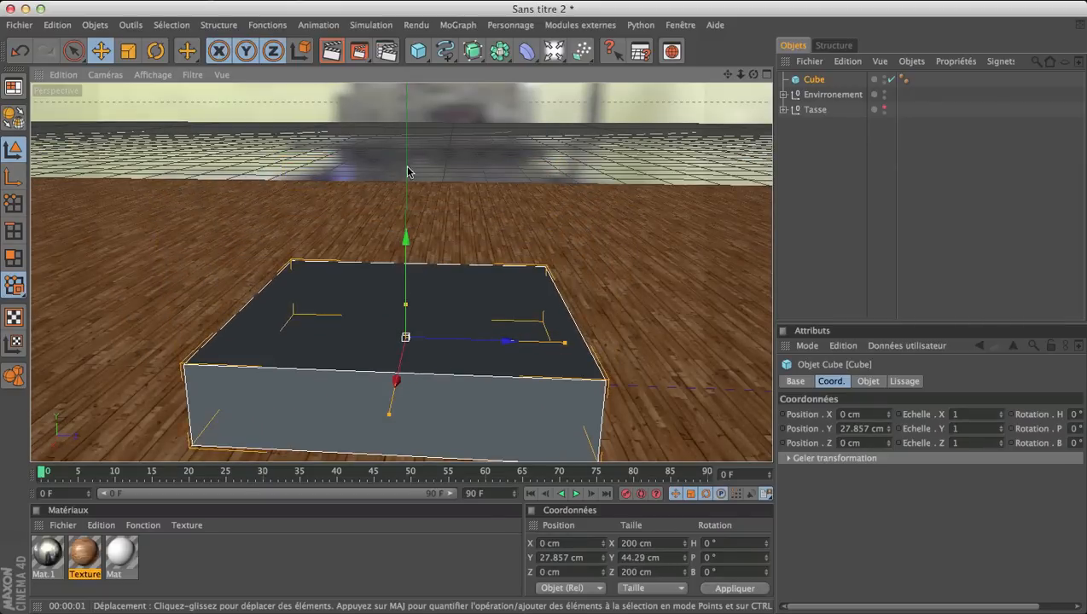
left_click_drag(405, 237, 451, 180)
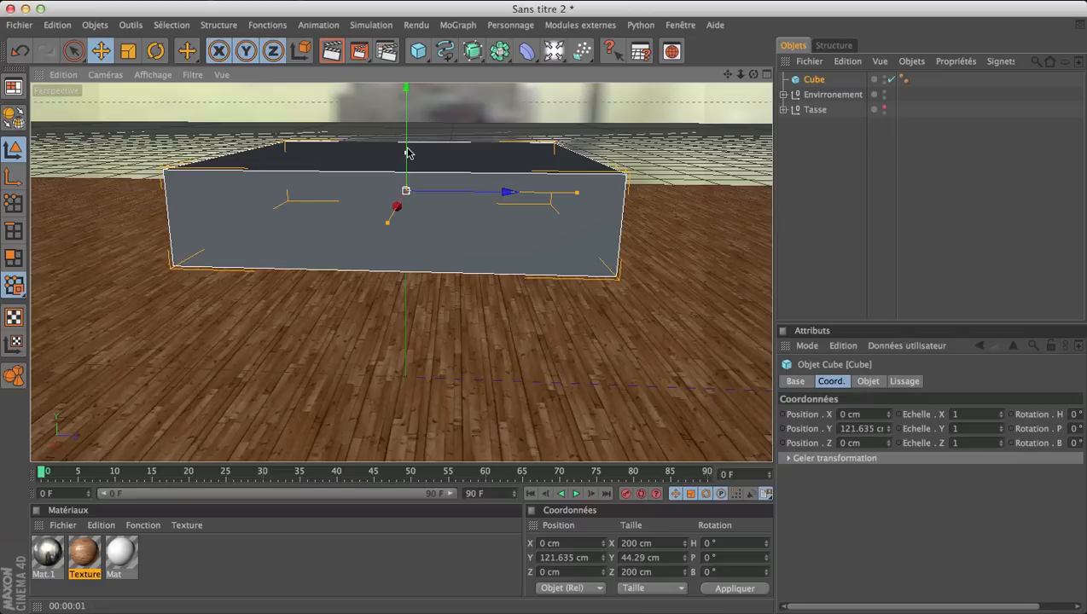
left_click_drag(406, 152, 406, 192)
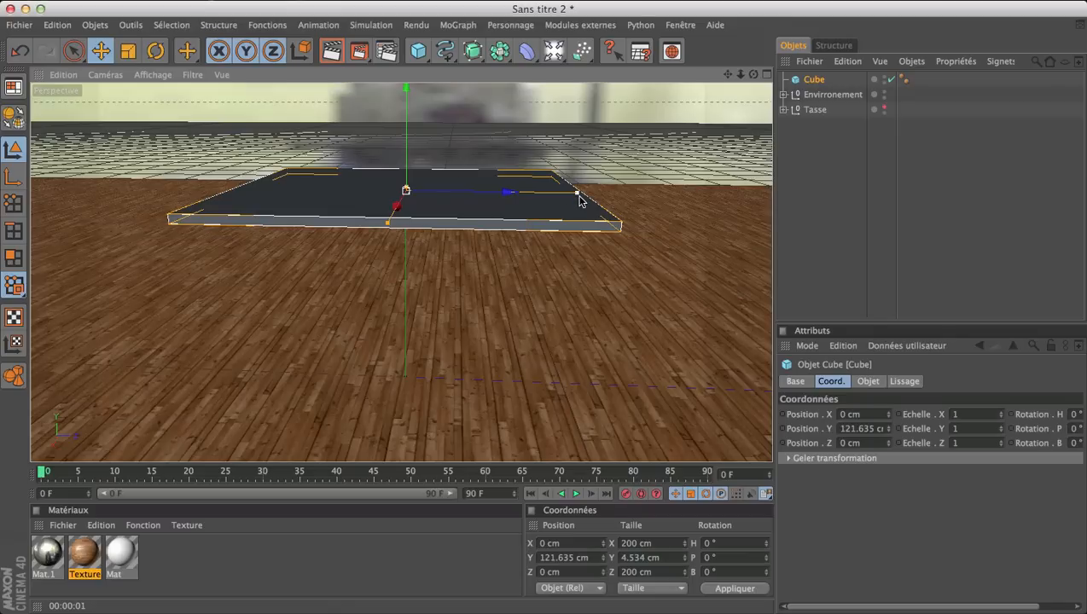
Display the top view with Ombrage de Gouraud and shrink the slab's Z size to about 94 cm
left_click(766, 75)
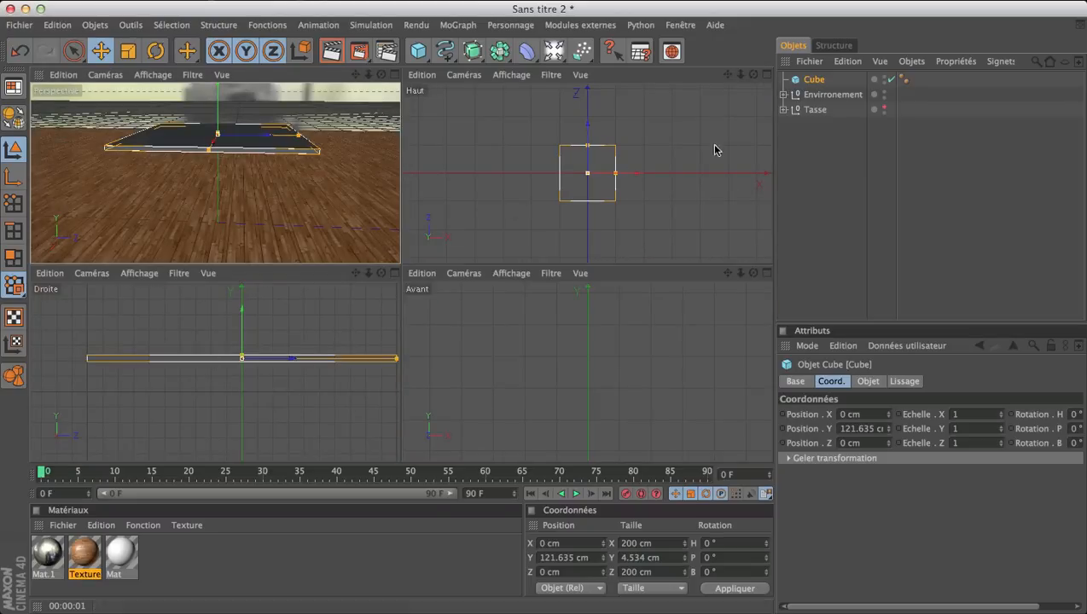
left_click(765, 75)
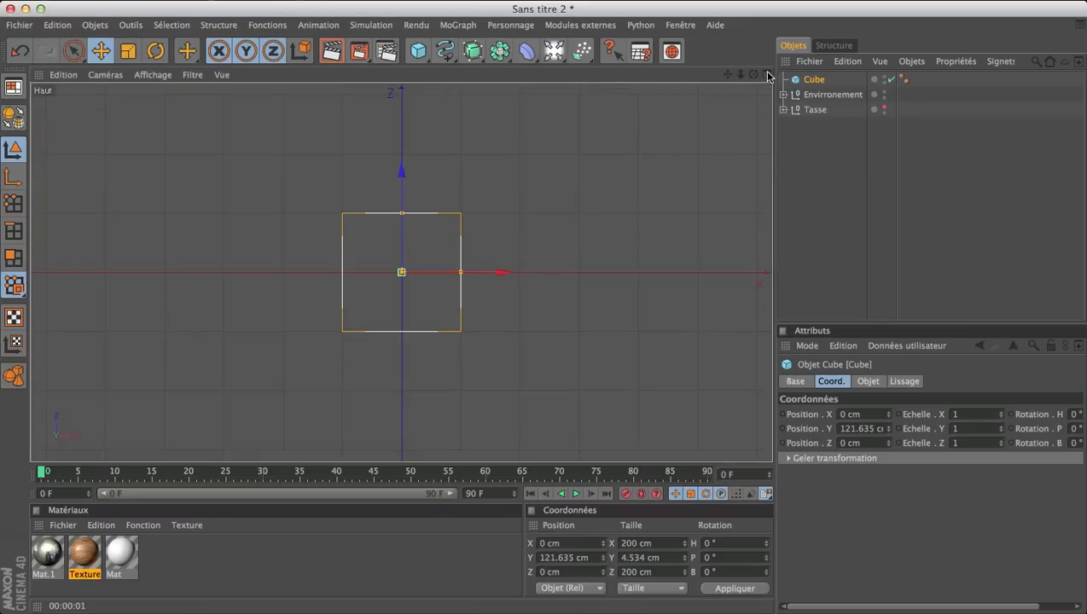
left_click(154, 77)
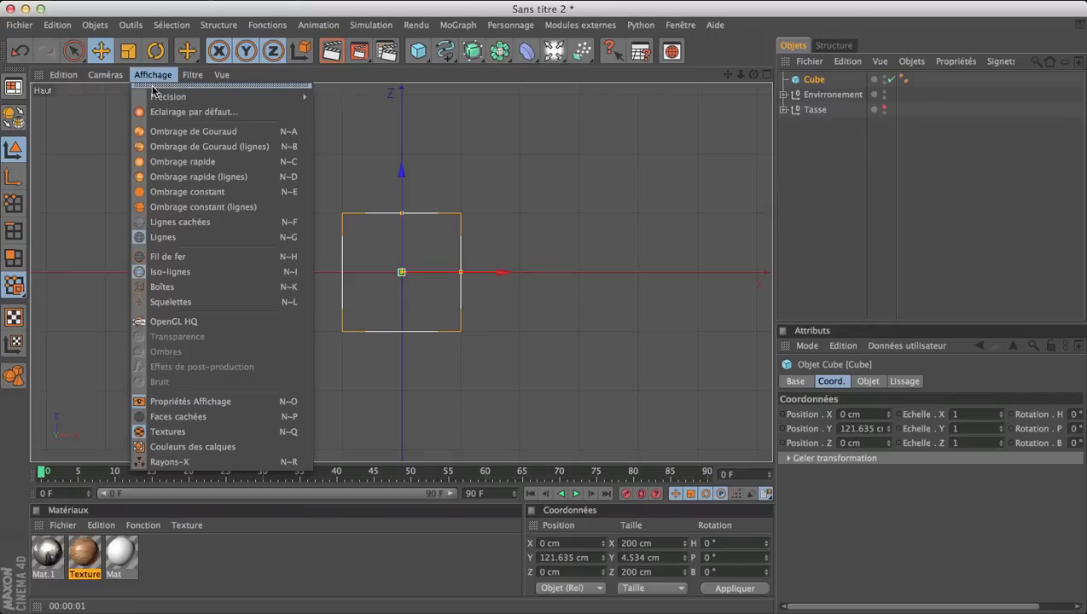
left_click(187, 132)
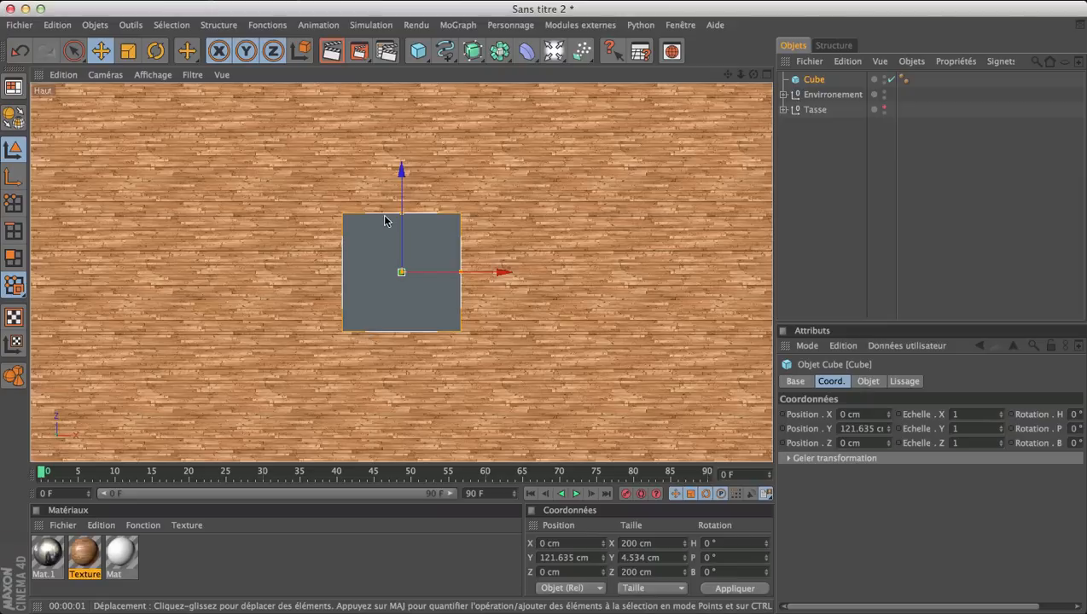
left_click_drag(403, 214, 402, 245)
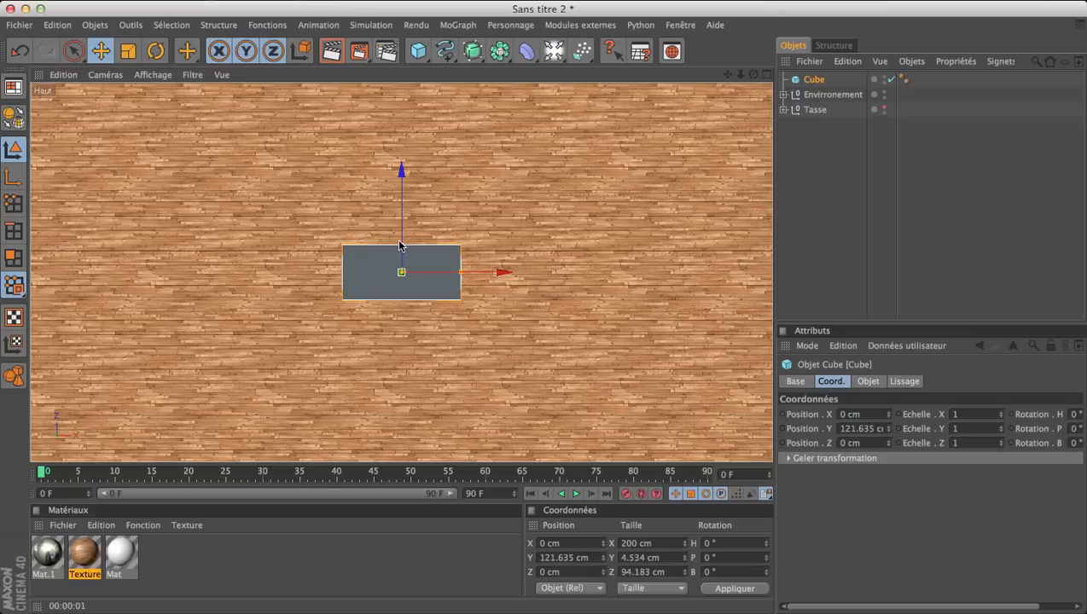
Show the Tasse object in the editor and move it beside the slab, to an X position of about 127 cm
left_click(883, 109)
left_click(804, 116)
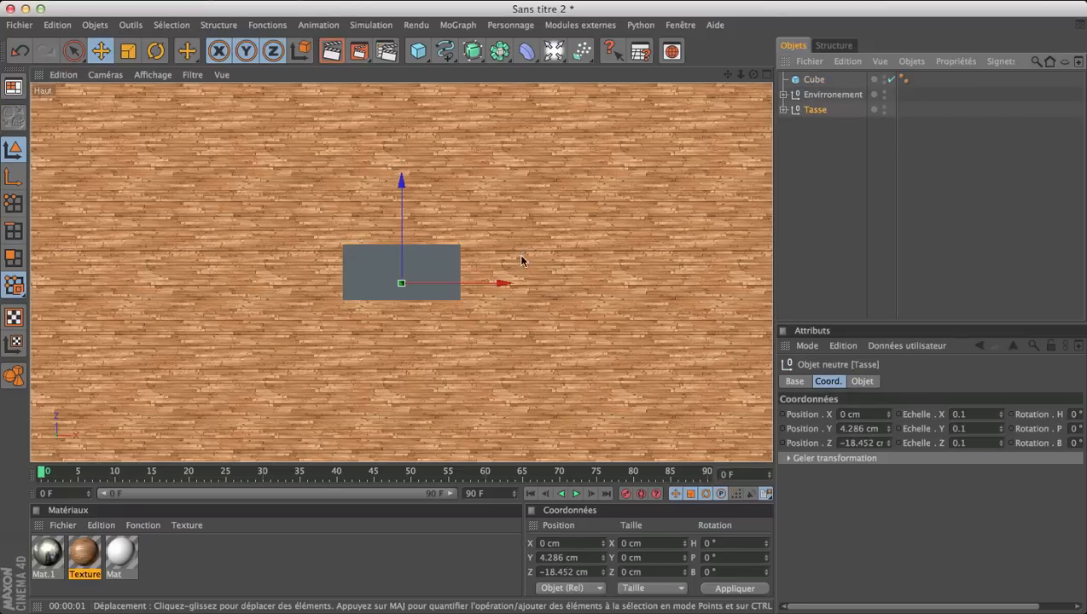
left_click_drag(473, 284, 551, 283)
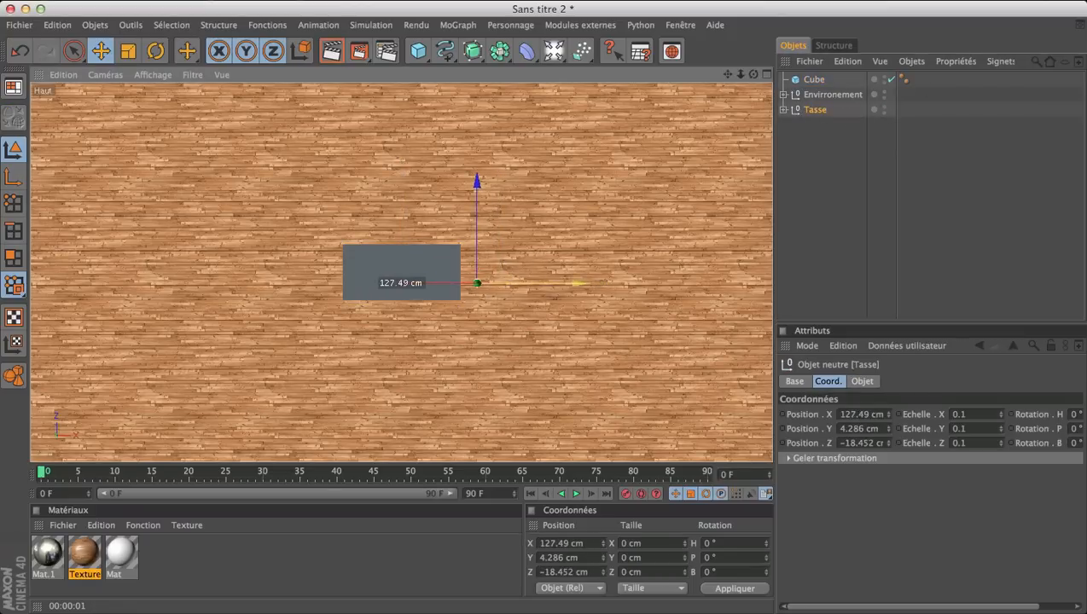
left_click(813, 218)
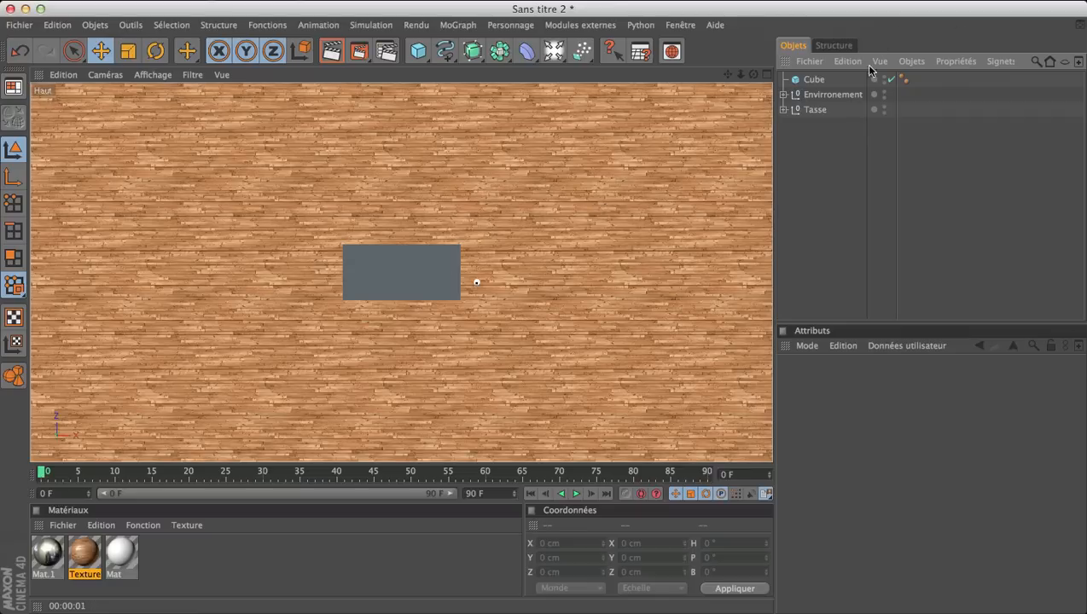
Resize the slab in the top view to about 181 cm along X and 83 cm along Z
left_click(814, 80)
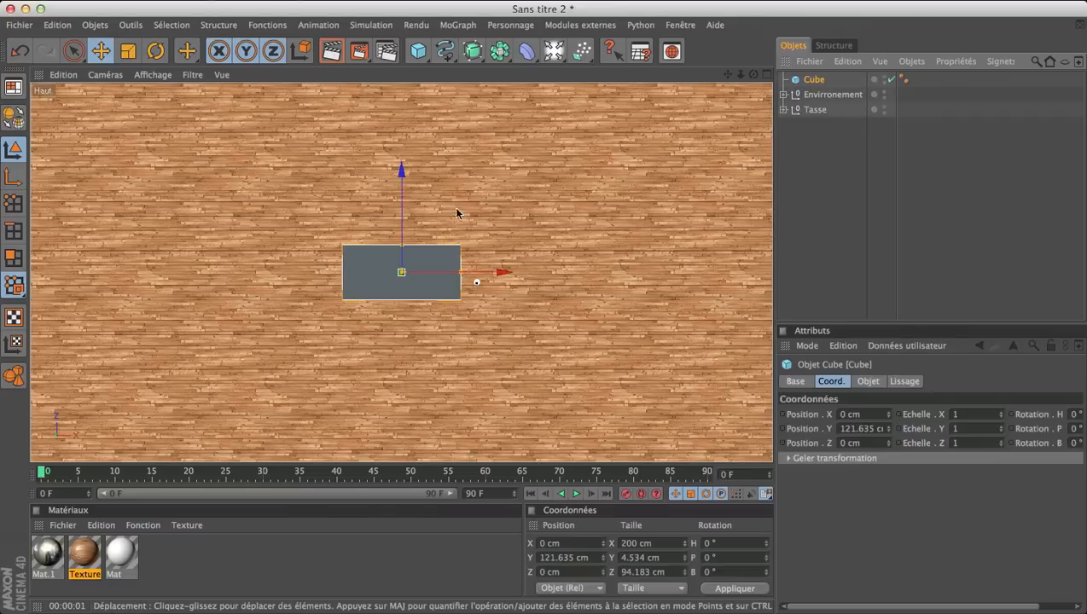
left_click_drag(402, 245, 401, 247)
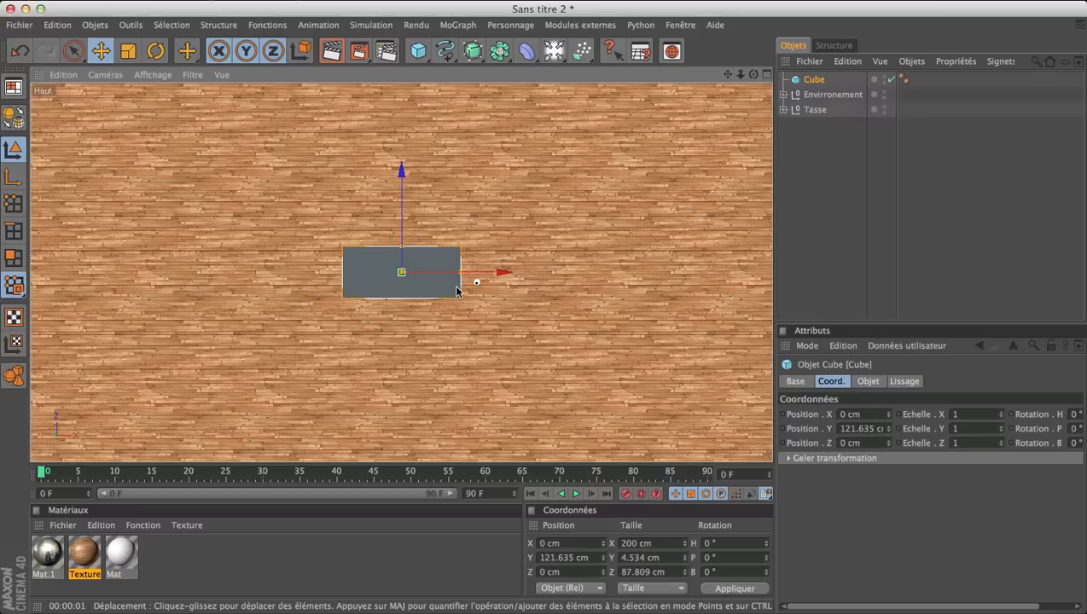
left_click_drag(461, 272, 454, 272)
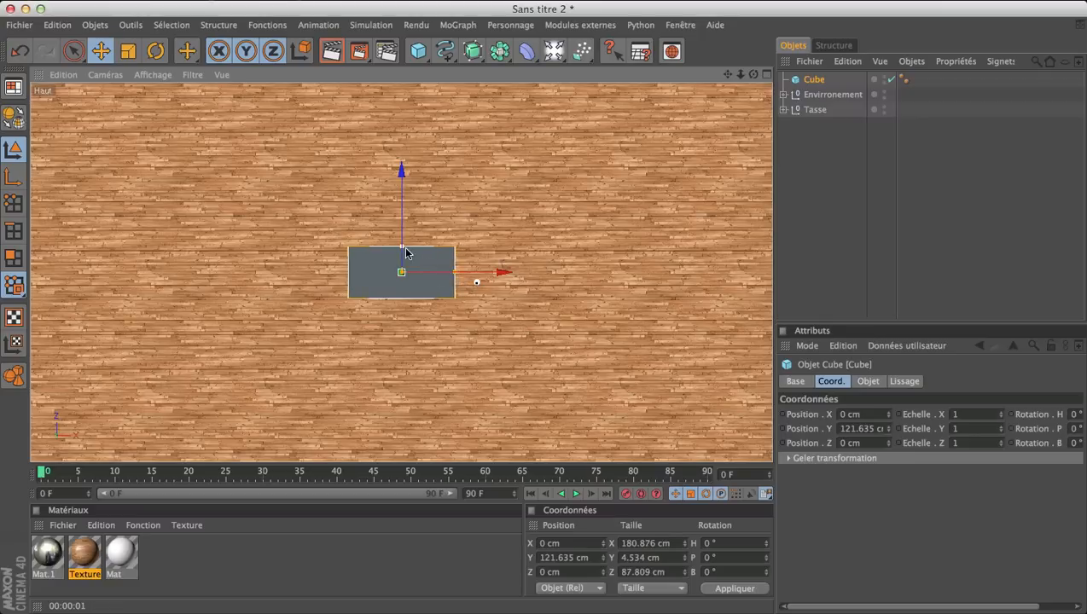
left_click_drag(401, 247, 402, 248)
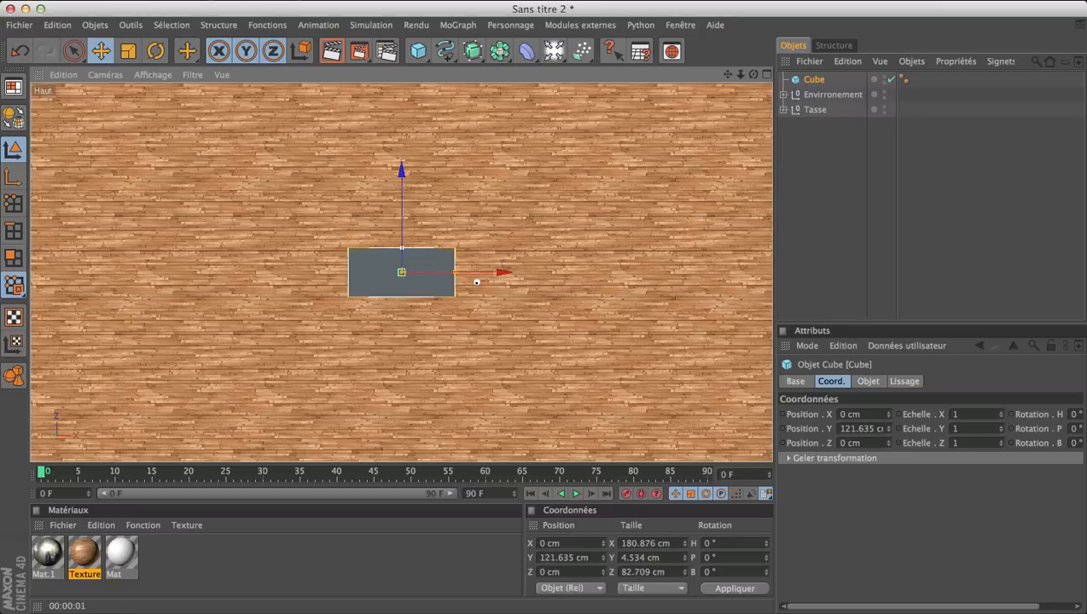
Return to the perspective view, hide the Tasse object in the editor and show the slab from its long side
left_click(766, 74)
left_click(394, 76)
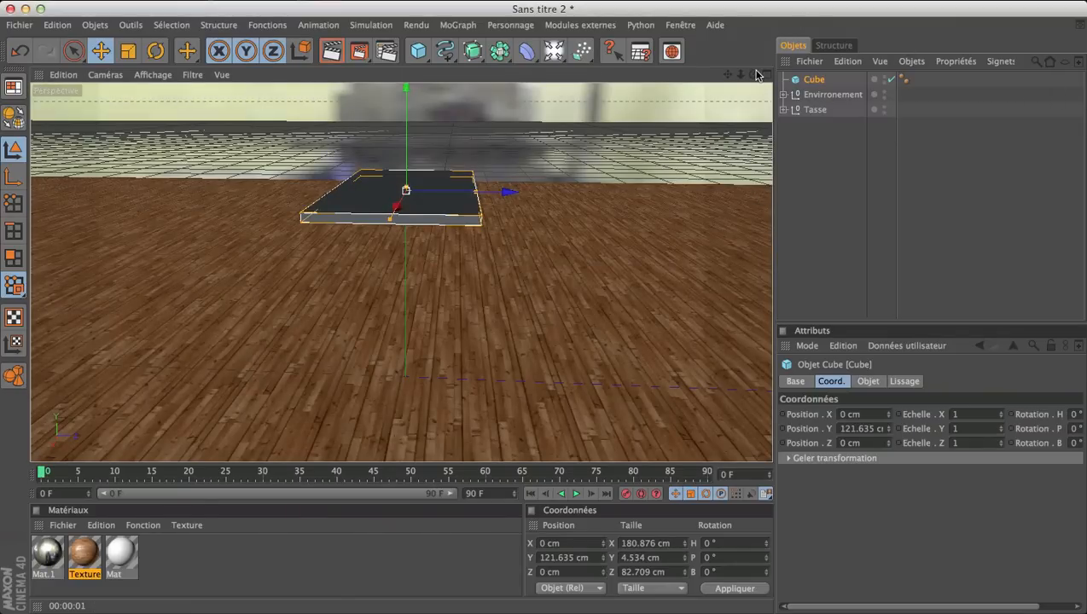
left_click_drag(756, 79, 746, 124)
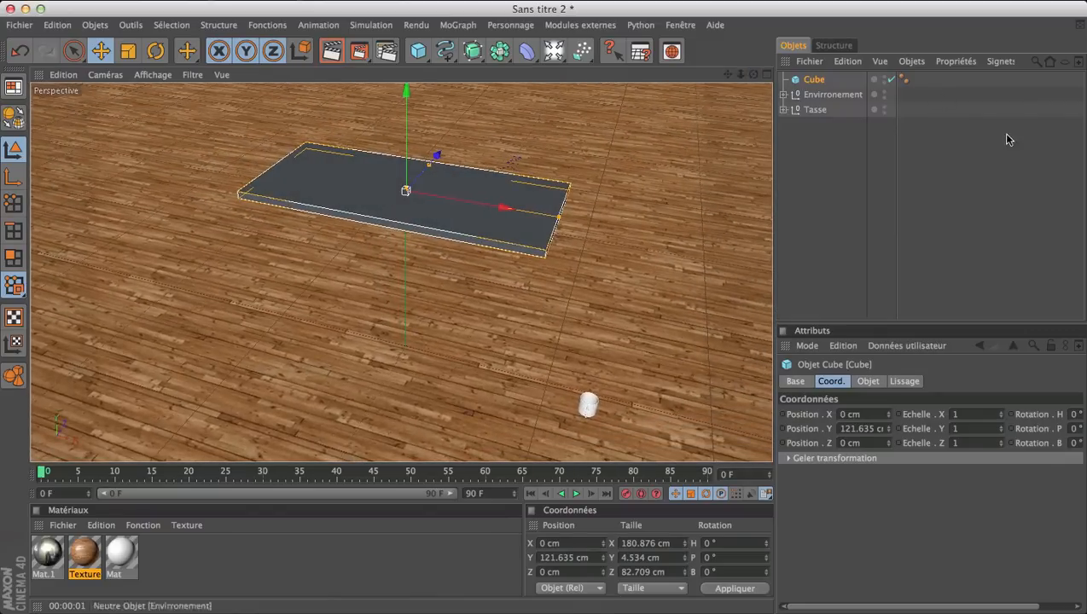
double_click(883, 107)
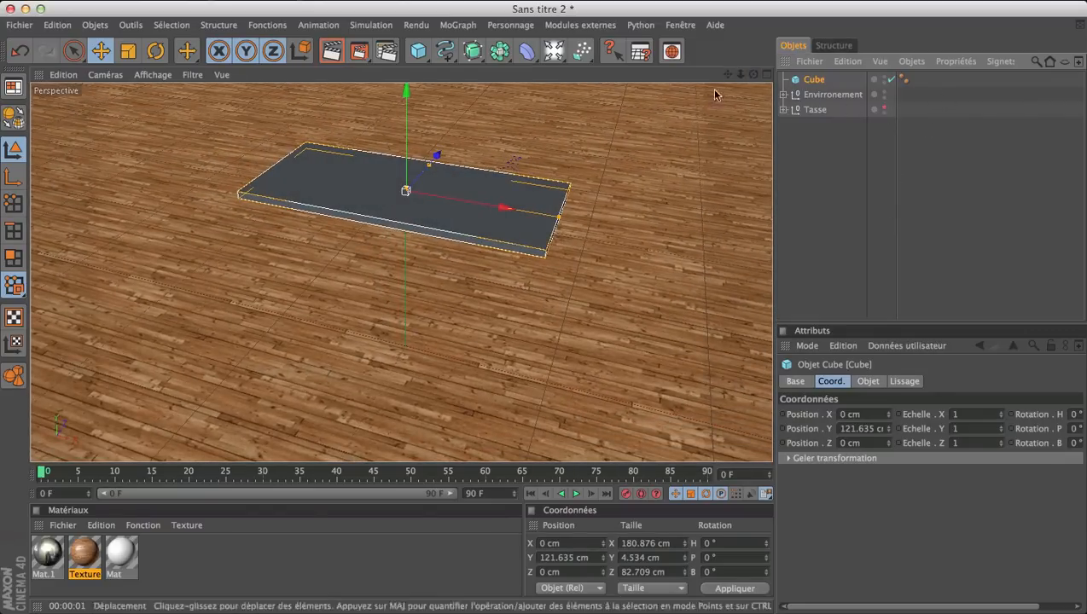
left_click_drag(751, 79, 815, 136)
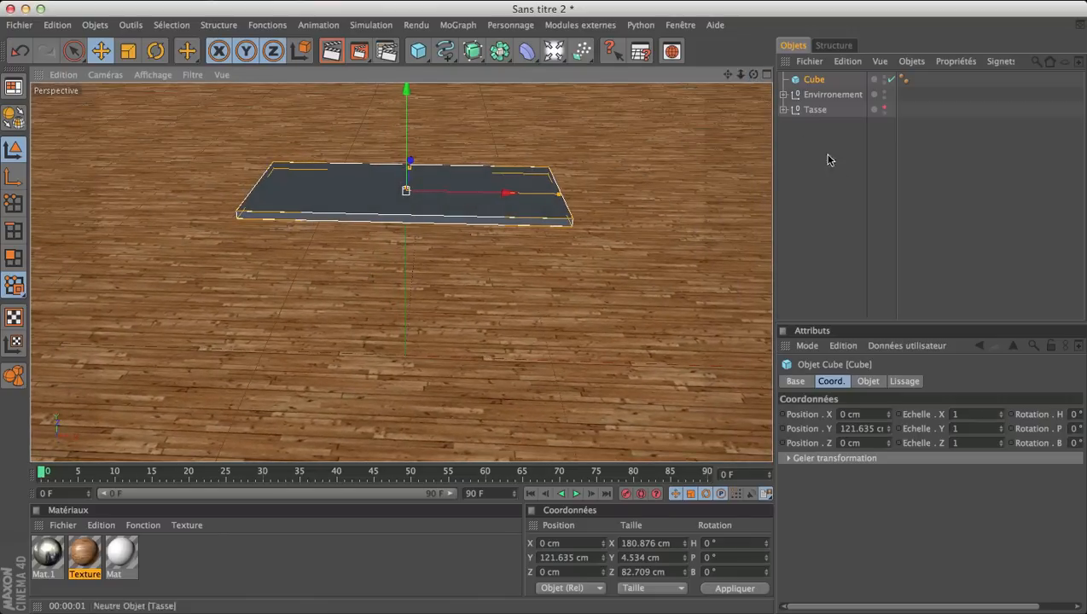
Rename the cube as "PLateau"
left_click(813, 84)
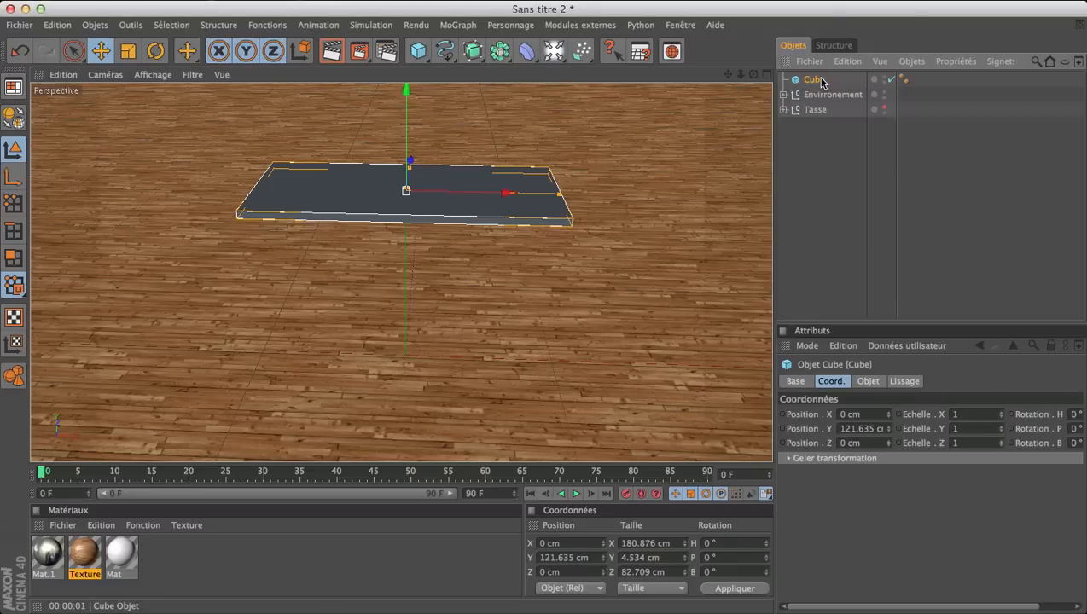
double_click(817, 79)
type("Plateau")
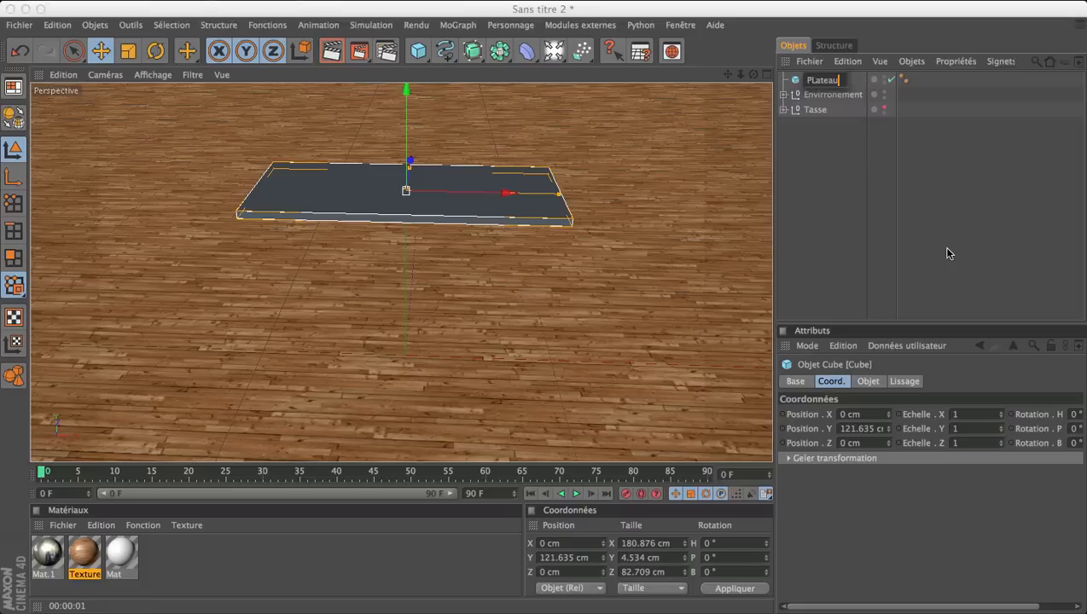
key("Return")
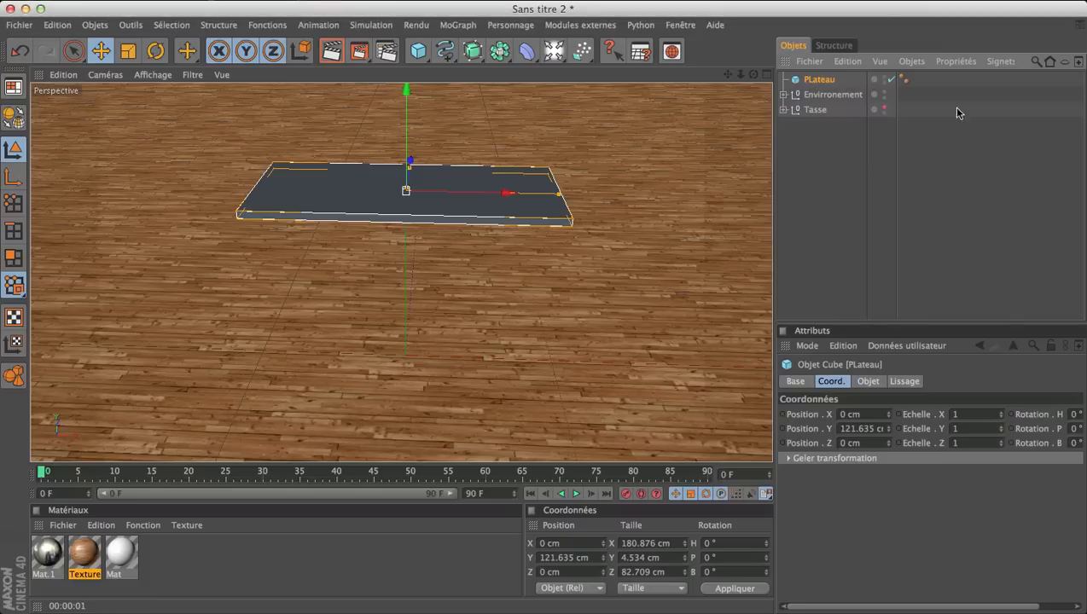
Enable the Biseau option on the PLateau object and set the bevel radius to 2 cm
left_click(868, 382)
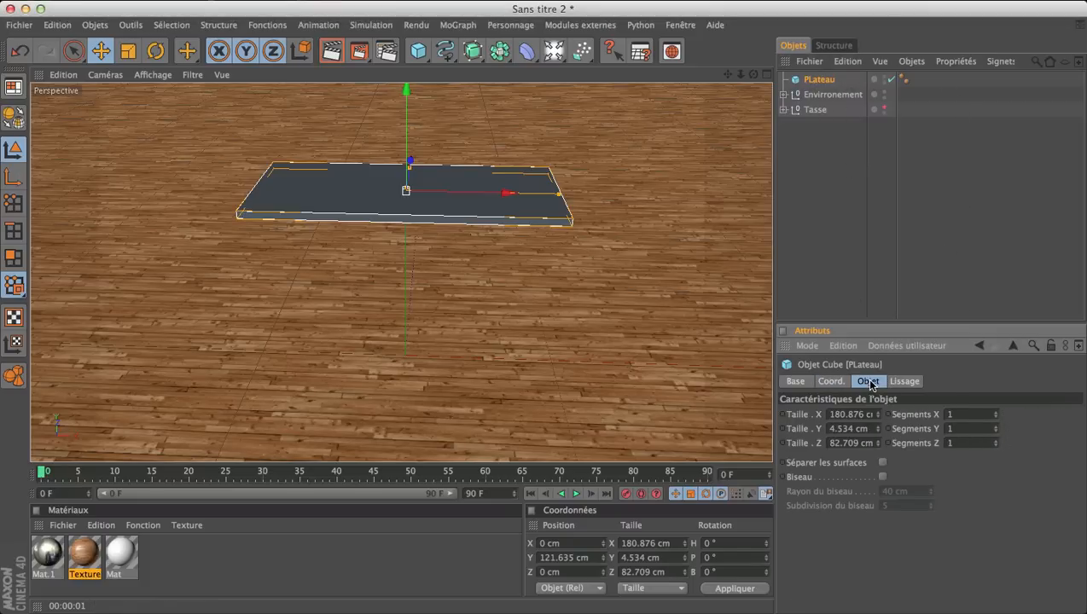
left_click(883, 478)
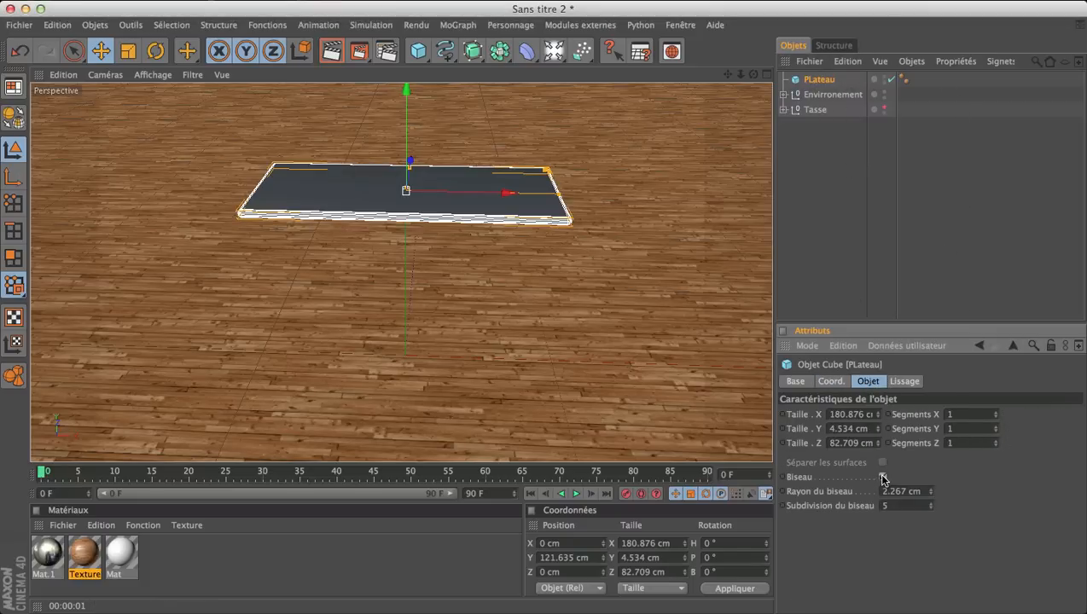
left_click(934, 220)
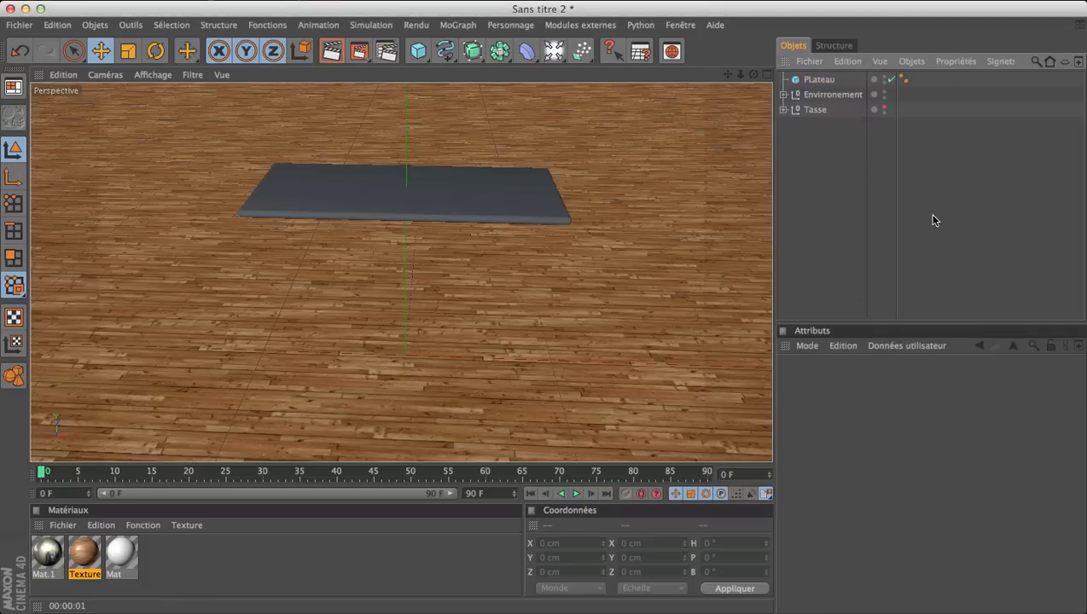
left_click(819, 79)
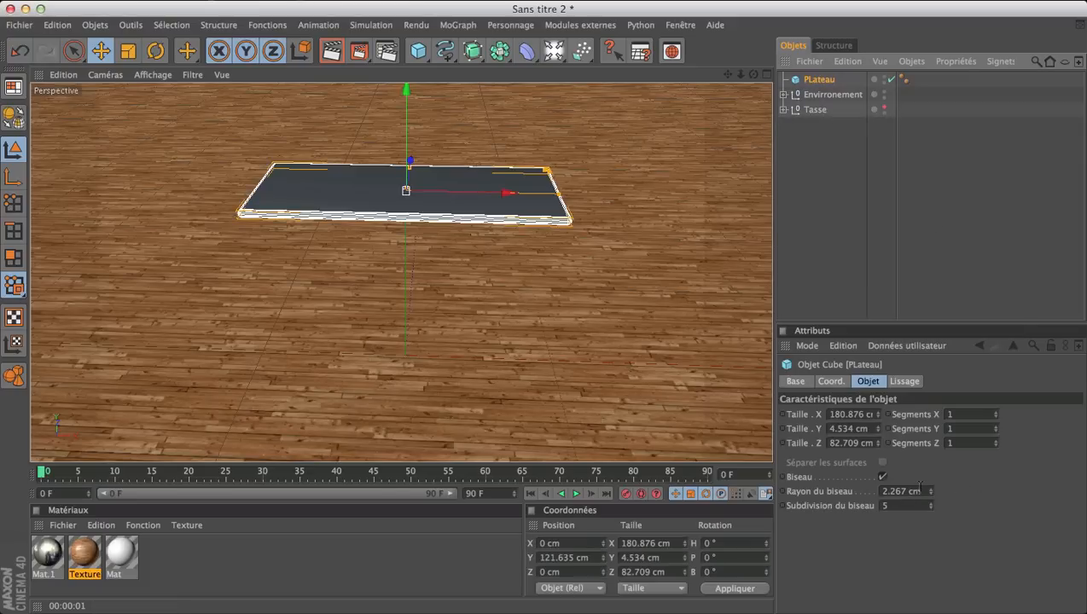
left_click(883, 491)
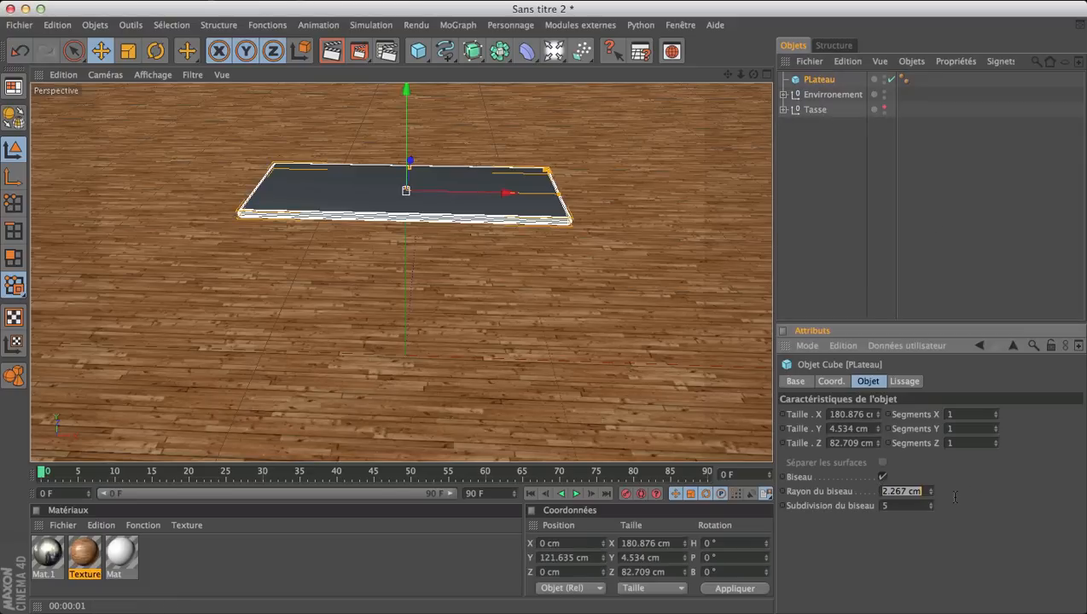
type("2")
key("Return")
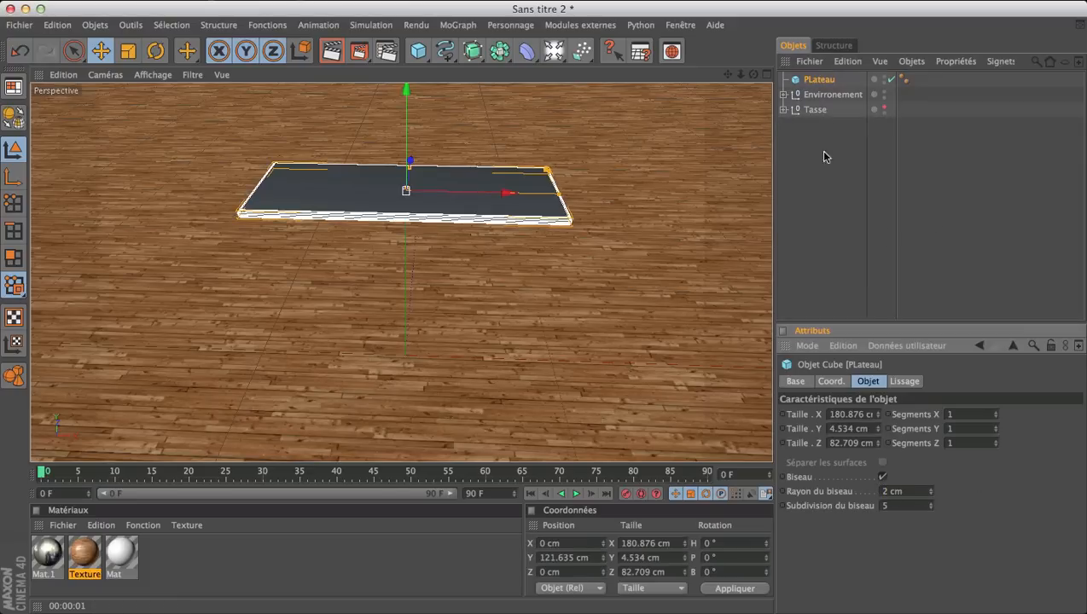
Set the bevel subdivision of the PLateau object to 4 and deselect it
left_click(915, 504)
type("4")
key("Return")
left_click(810, 213)
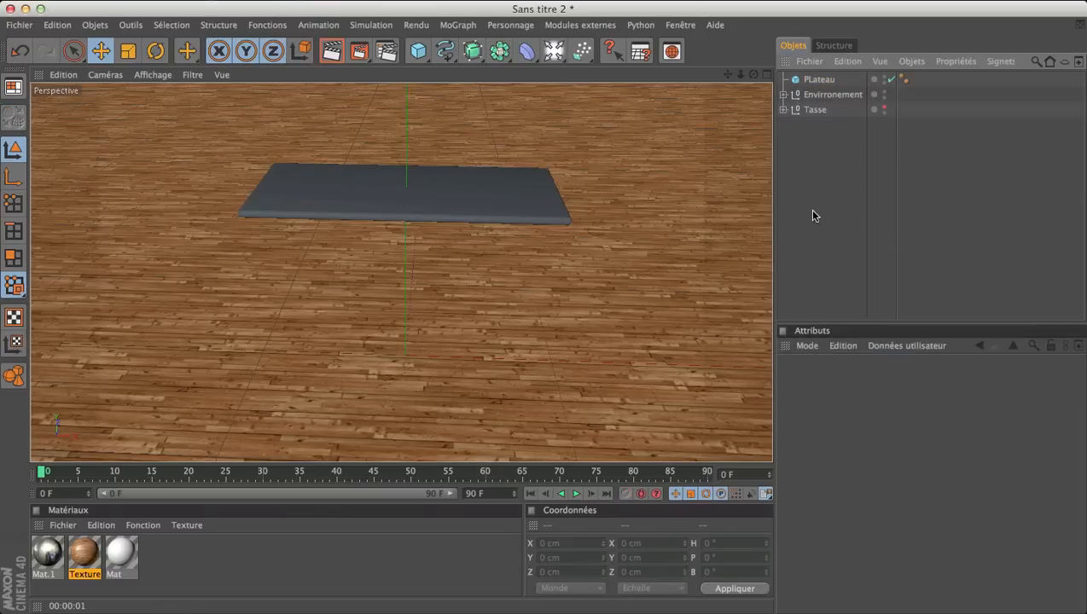
Add a cylinder to the scene and move PLateau to the end of the object list
left_click_drag(753, 74, 775, 80)
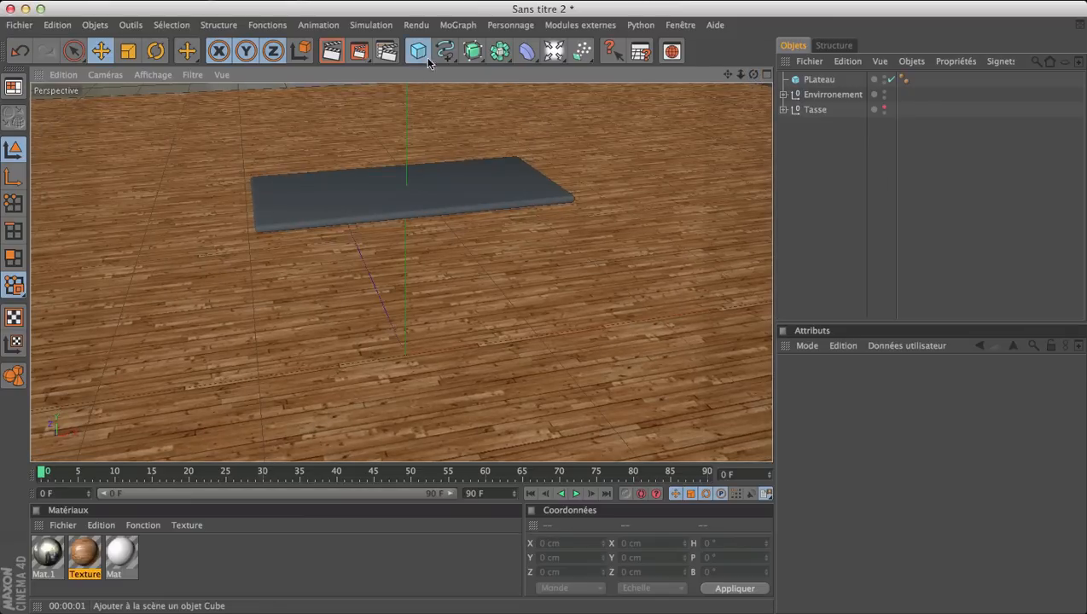
left_click_drag(429, 62, 825, 65)
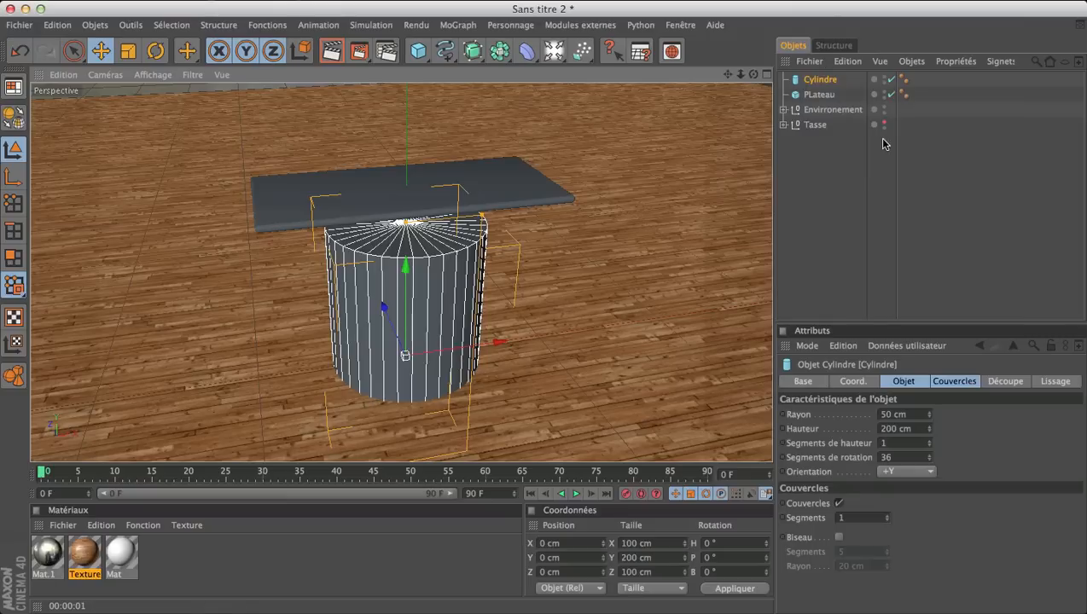
left_click(818, 94)
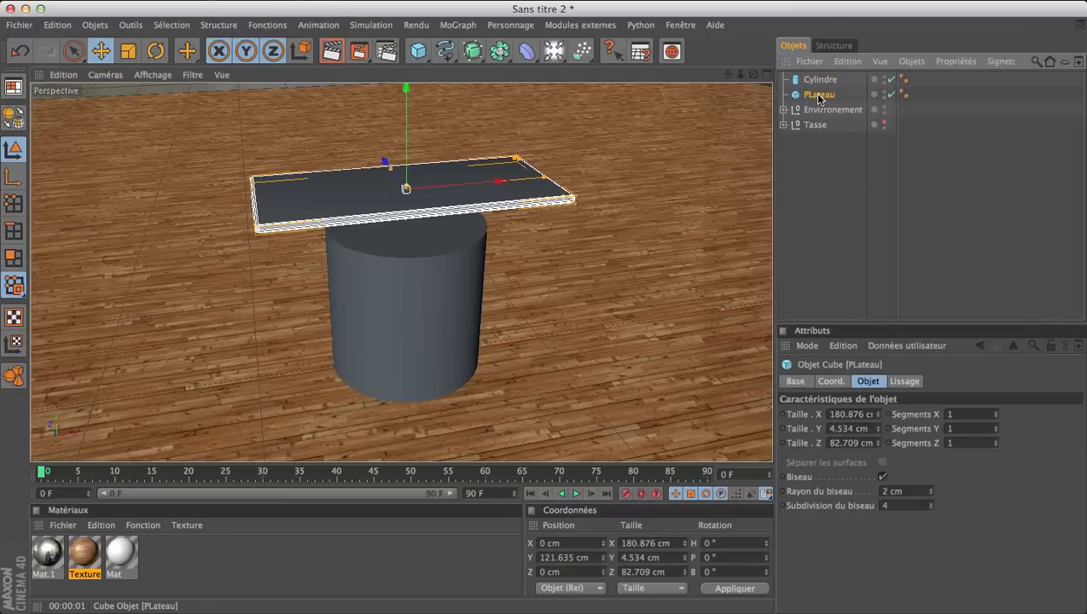
left_click(837, 213)
left_click_drag(829, 100, 822, 172)
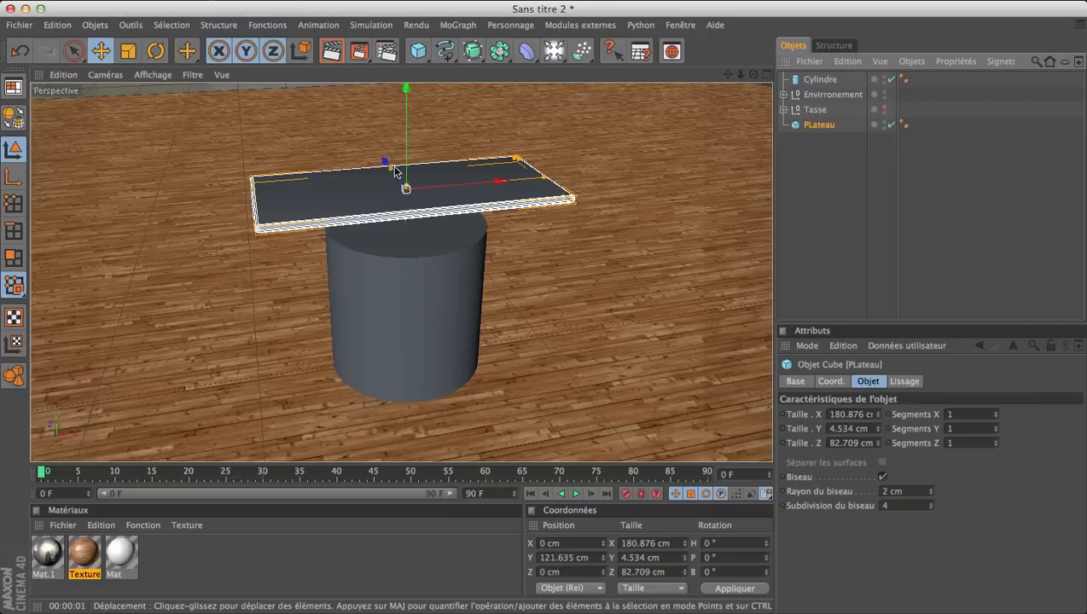
Lower PLateau to a Y position of about 108 cm and set the cylinder's radius to 15 cm and height to 191 cm
left_click_drag(406, 138, 406, 161)
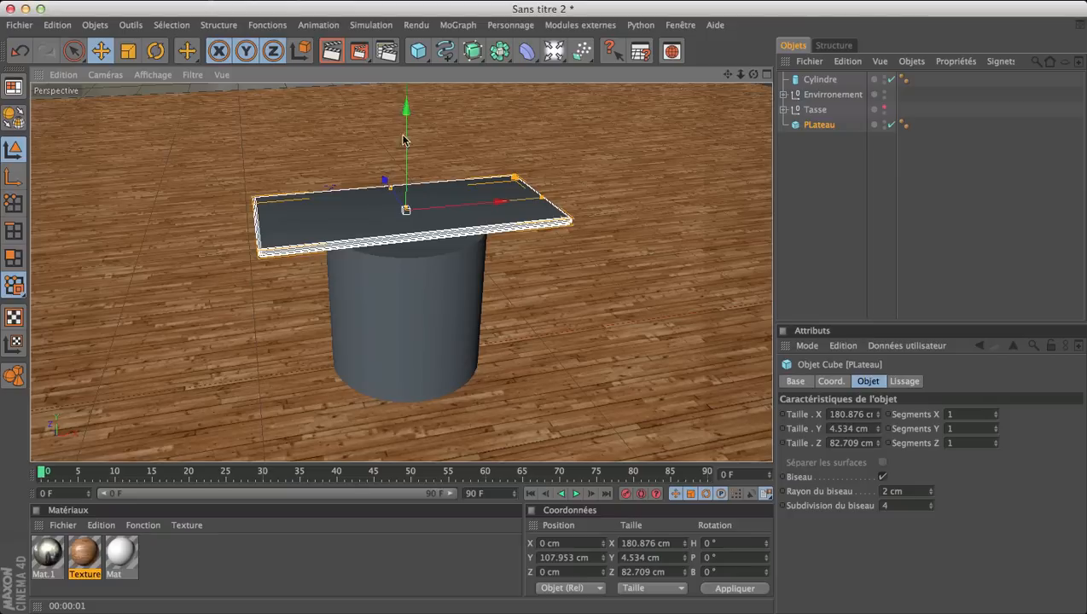
left_click(818, 79)
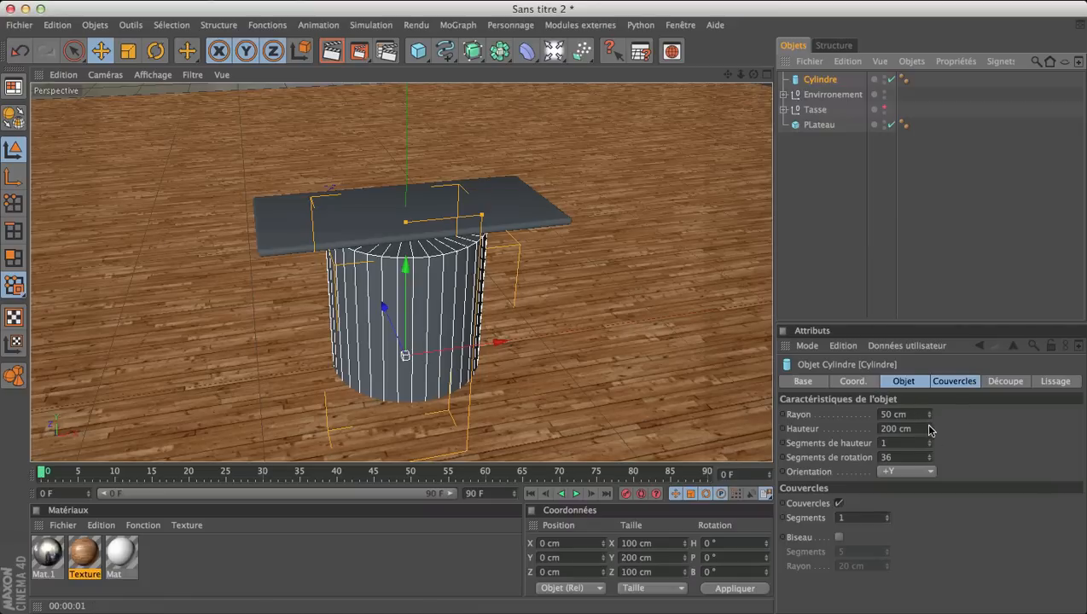
mouse_move(927, 433)
left_mouse_down()
mouse_move(929, 422)
mouse_move(929, 434)
left_mouse_up()
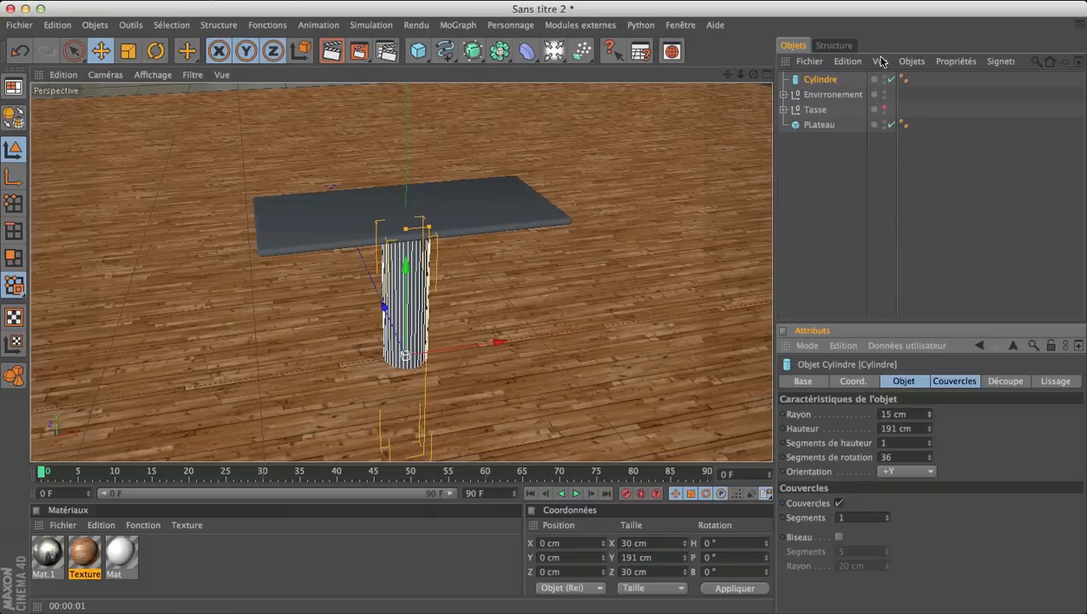
Lower PLateau further along Y until it rests on top of the cylinder, and deselect it
left_click(819, 94)
left_click(816, 125)
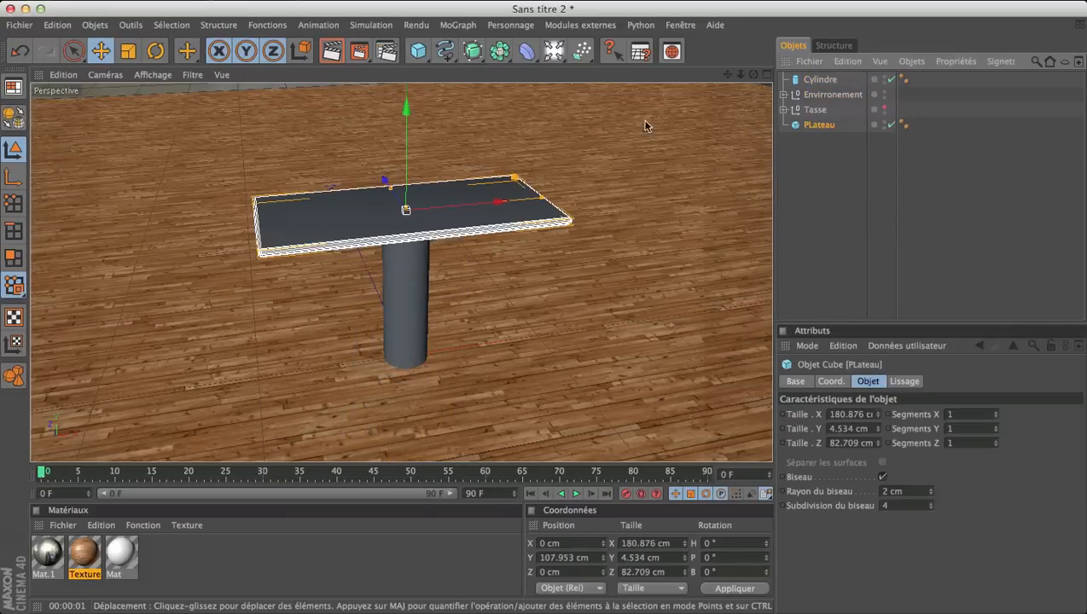
left_click_drag(404, 146, 405, 170)
left_click(823, 198)
Render the perspective view from farther away to preview the table on the wood floor
left_click_drag(753, 75, 747, 150)
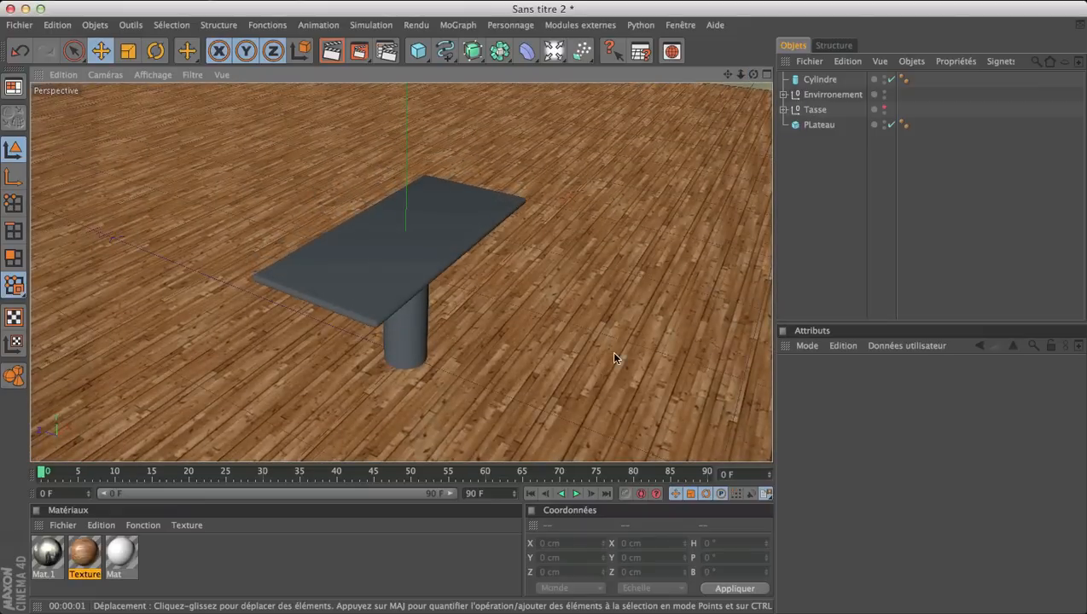
scroll(614, 357, "down", 5)
left_click_drag(753, 75, 750, 147)
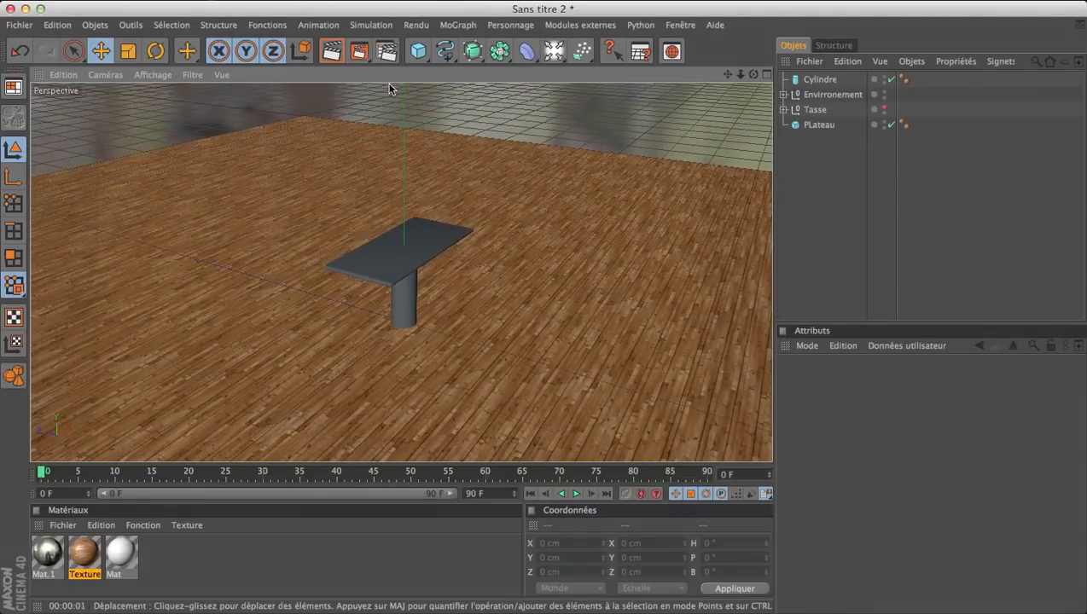
left_click(333, 53)
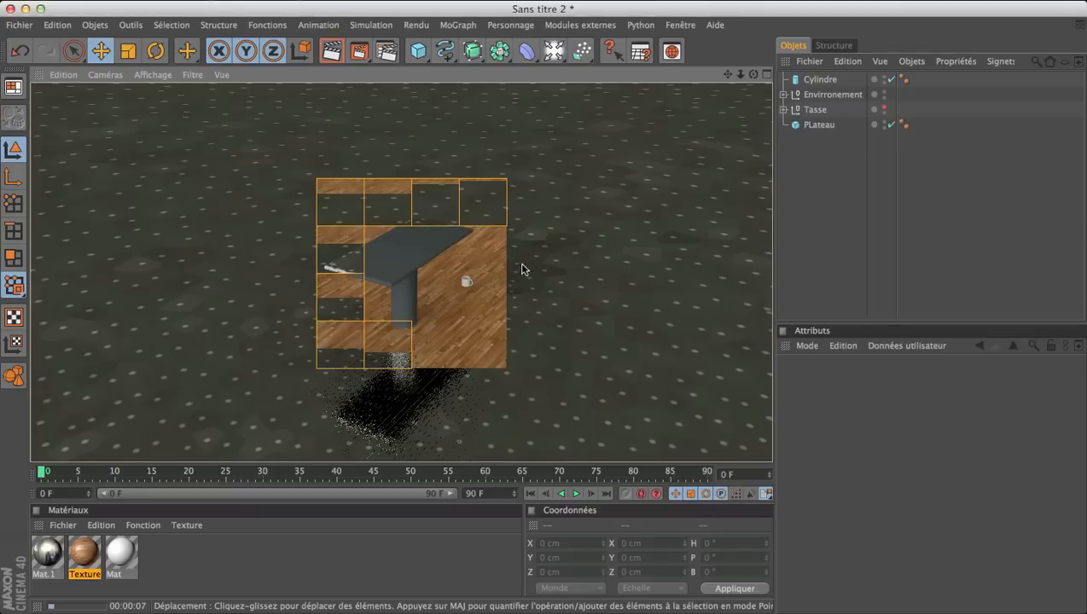
left_click(572, 236)
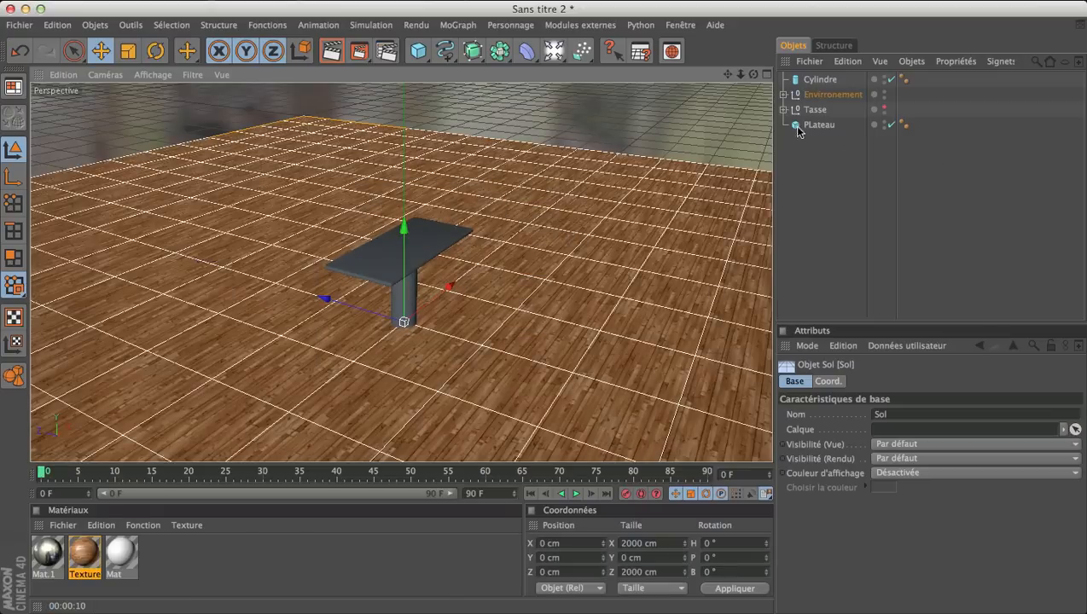
Make Tasse visible in the editor again and move it over the tabletop to about X 33 cm, Y 95.5 cm
left_click(884, 109)
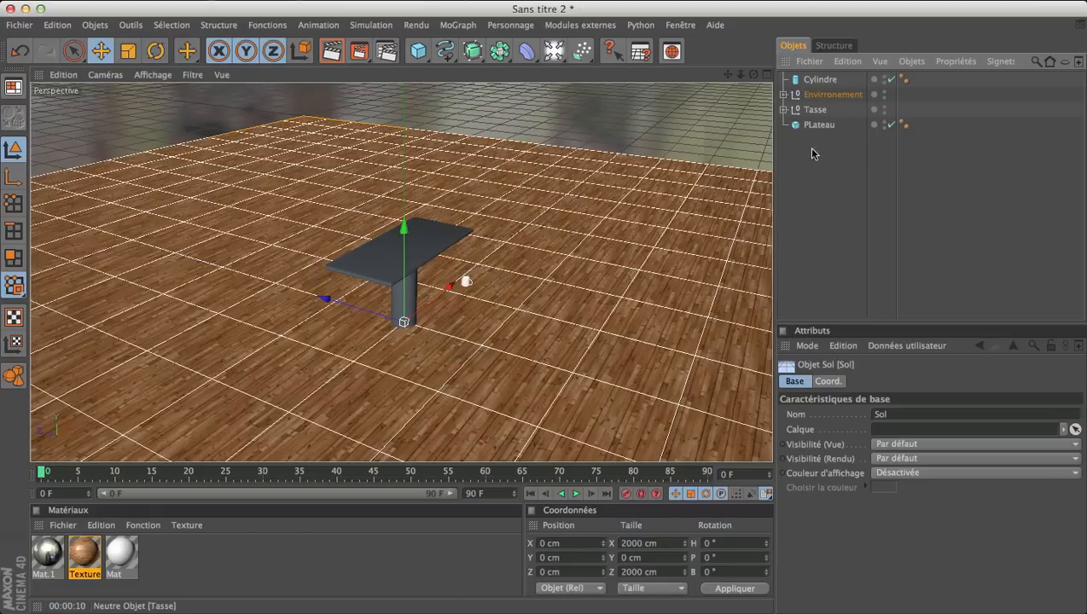
left_click(815, 112)
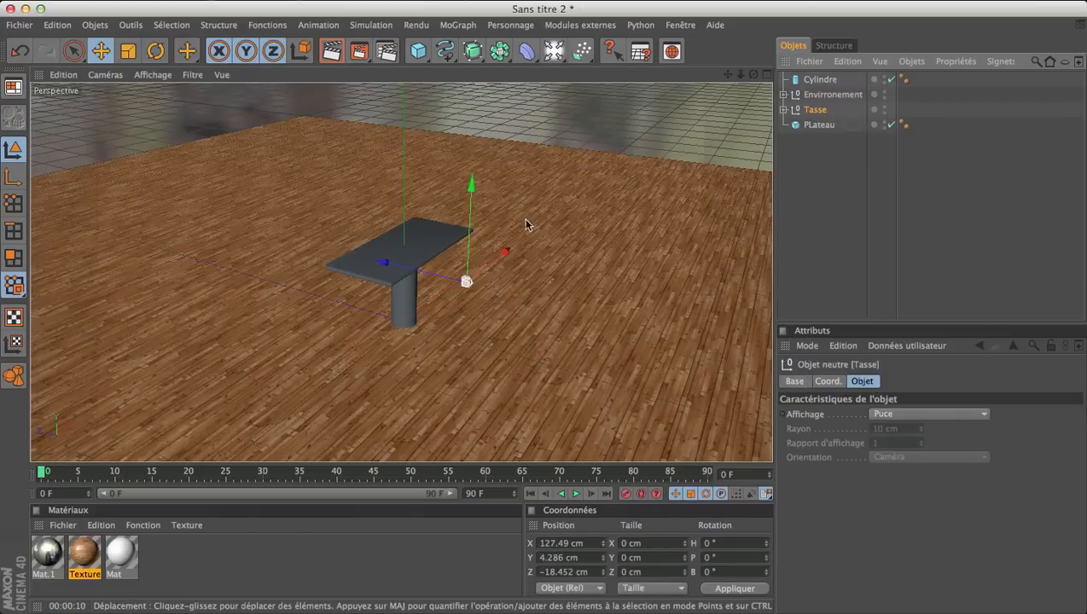
left_click_drag(471, 228, 474, 163)
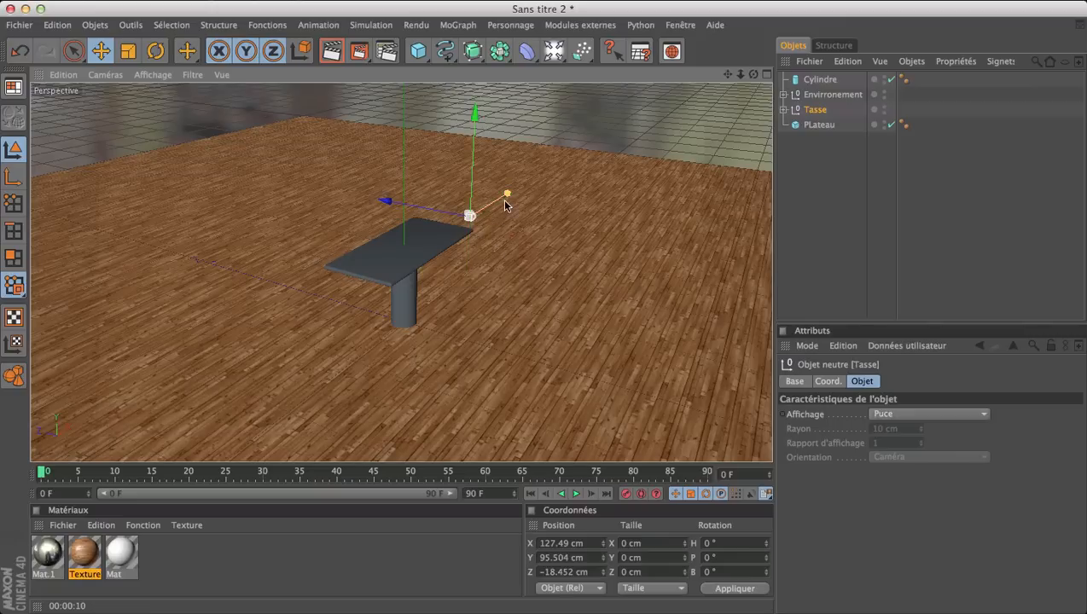
left_click_drag(506, 196, 469, 219)
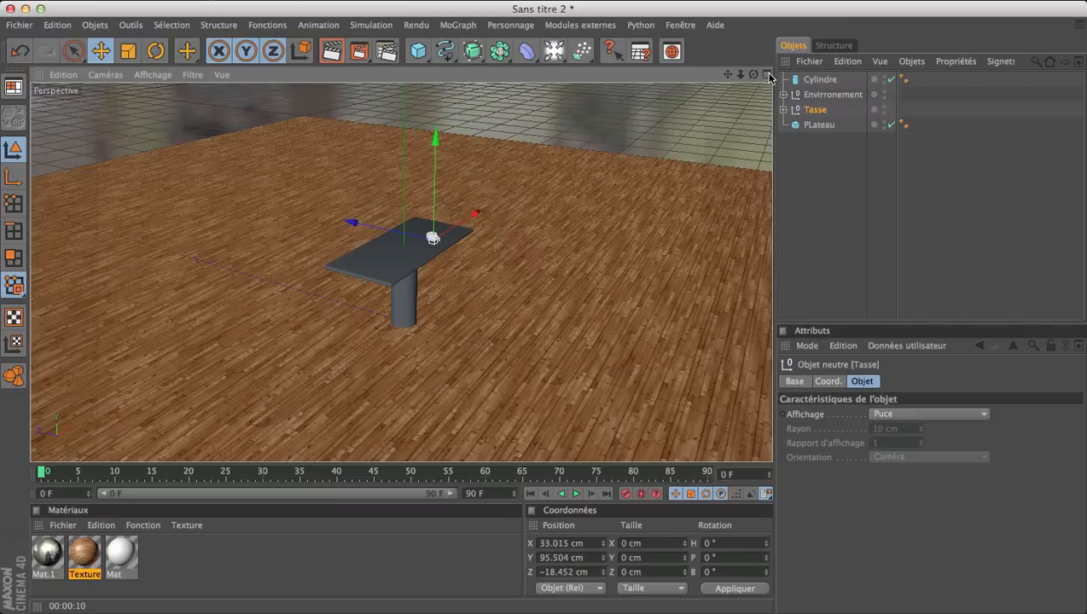
Raise Tasse in the right view to a Y position of about 99.8 cm so it stands on the tabletop
left_click(764, 75)
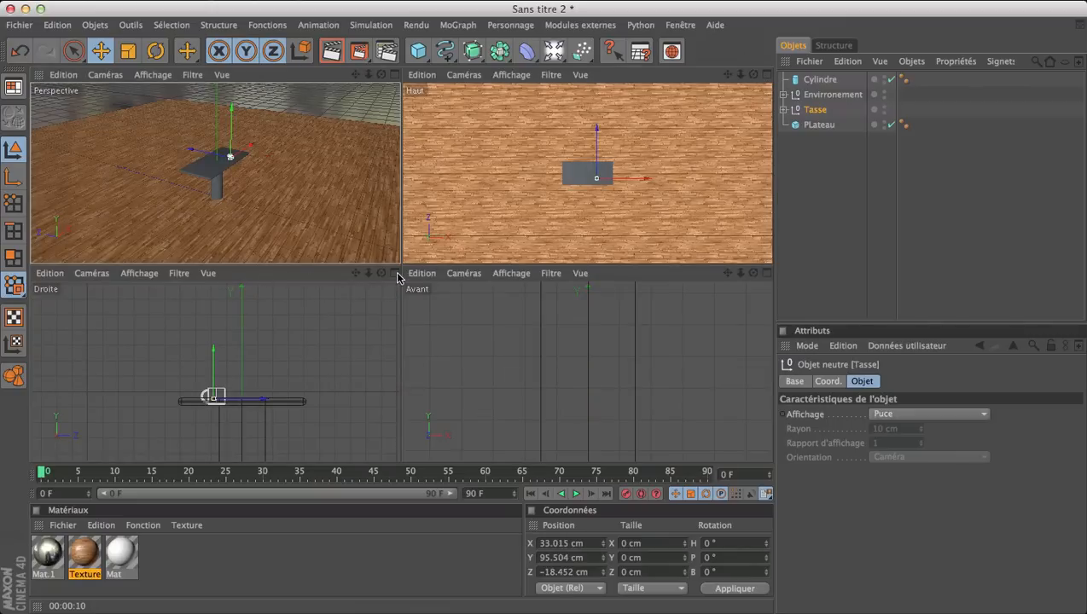
left_click(394, 273)
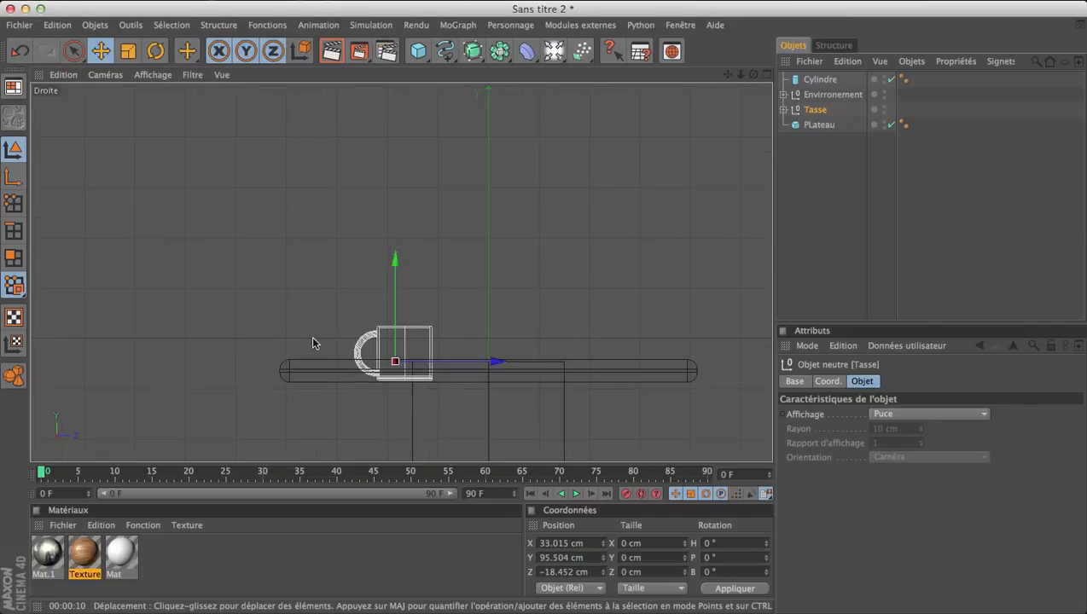
scroll(312, 342, "up", 3)
left_click_drag(727, 75, 715, 1)
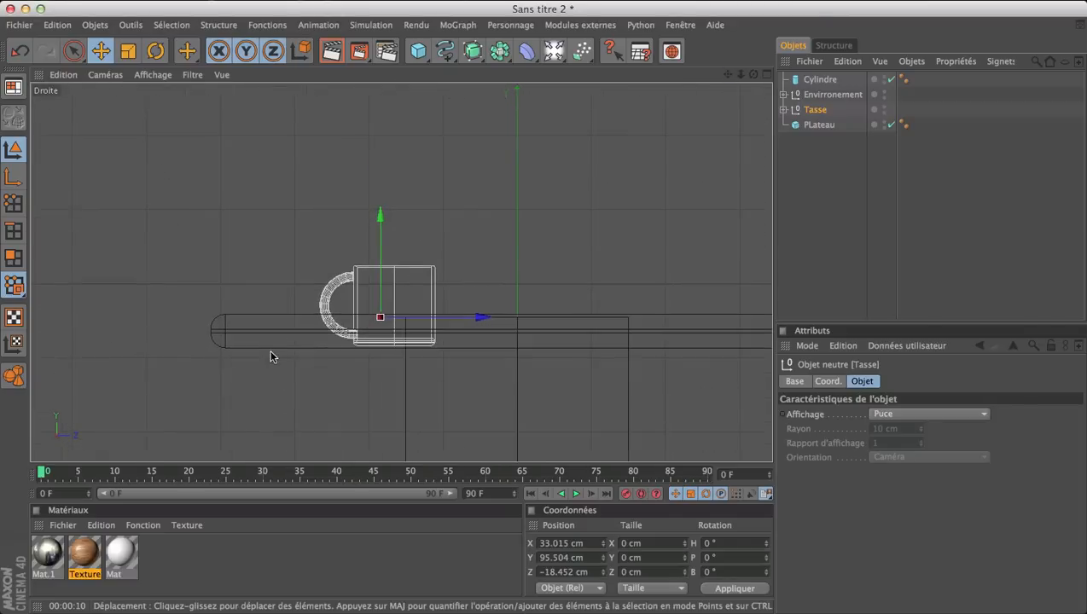
scroll(271, 350, "up", 3)
left_click_drag(362, 300, 362, 243)
left_click_drag(362, 301, 361, 300)
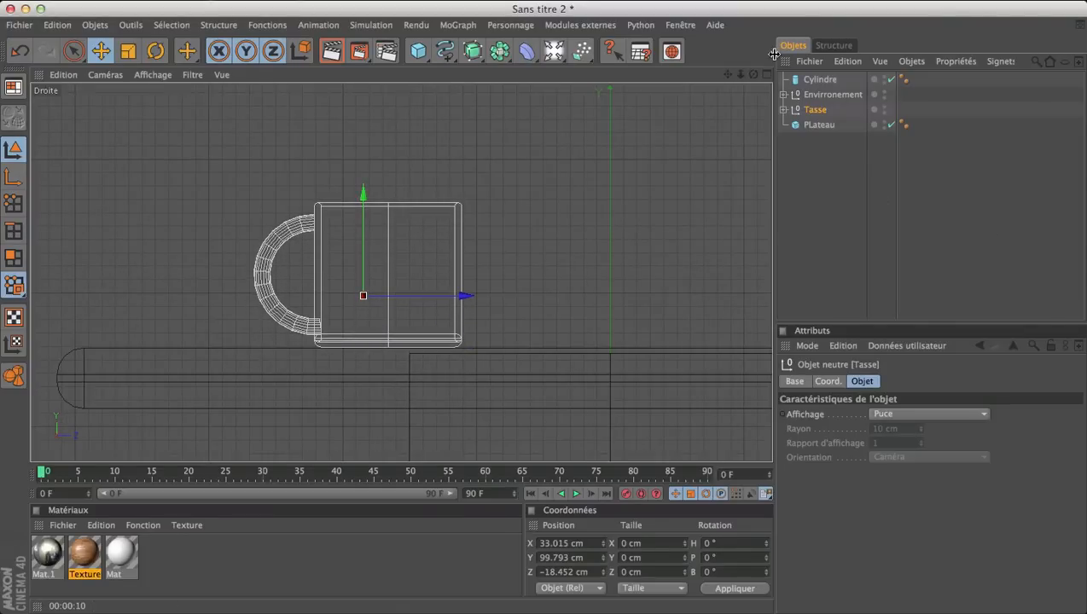
Fine-tune Tasse's height to about Y 99.76 cm so the mug's base touches the tabletop surface
scroll(423, 354, "up", 5)
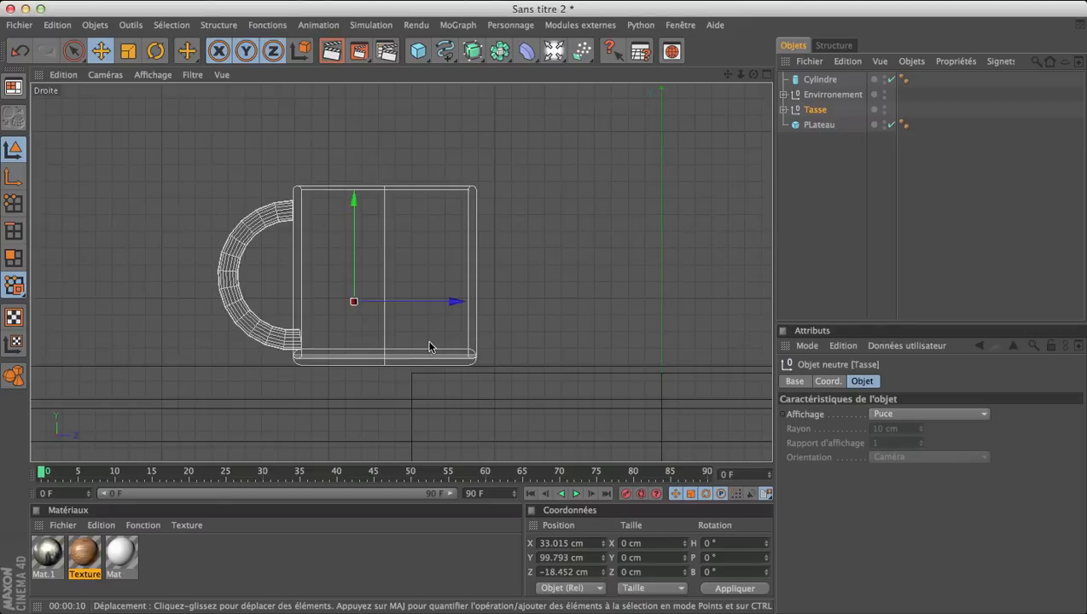
left_click_drag(728, 76, 714, 0)
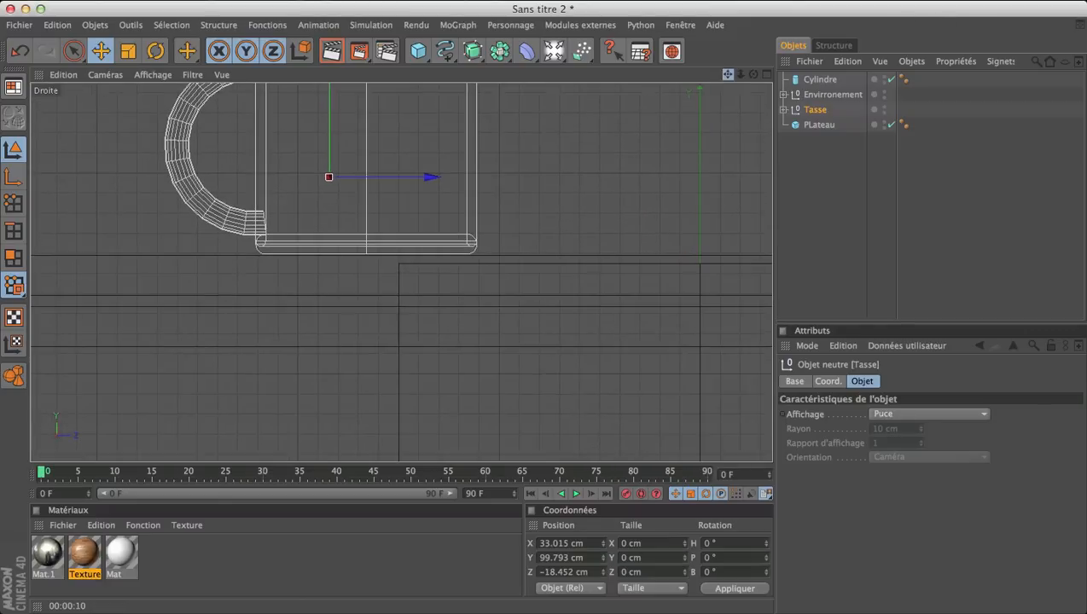
scroll(415, 240, "up", 2)
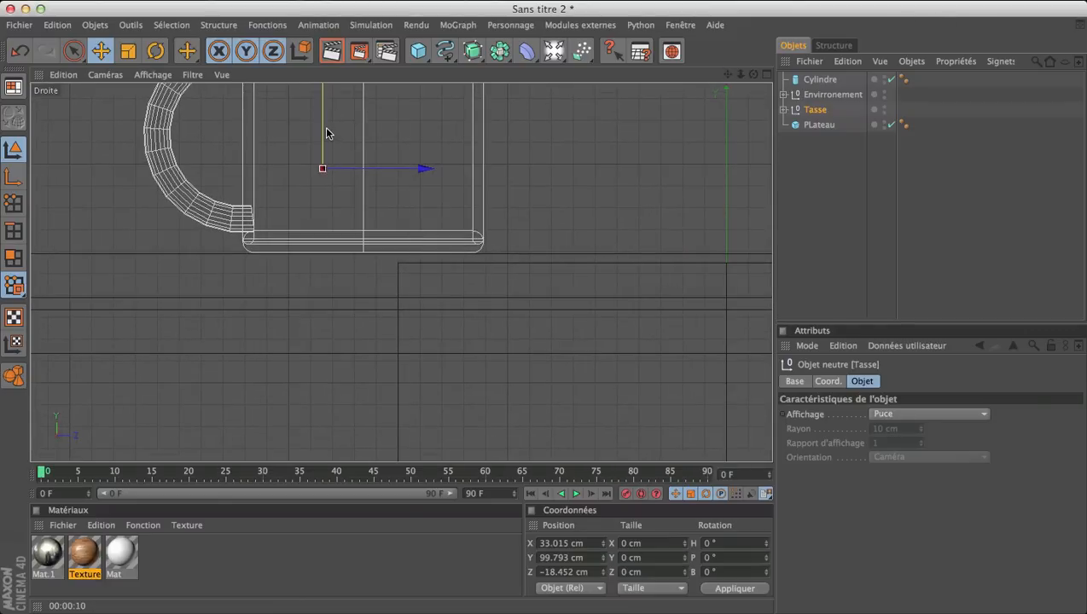
left_click_drag(324, 132, 327, 134)
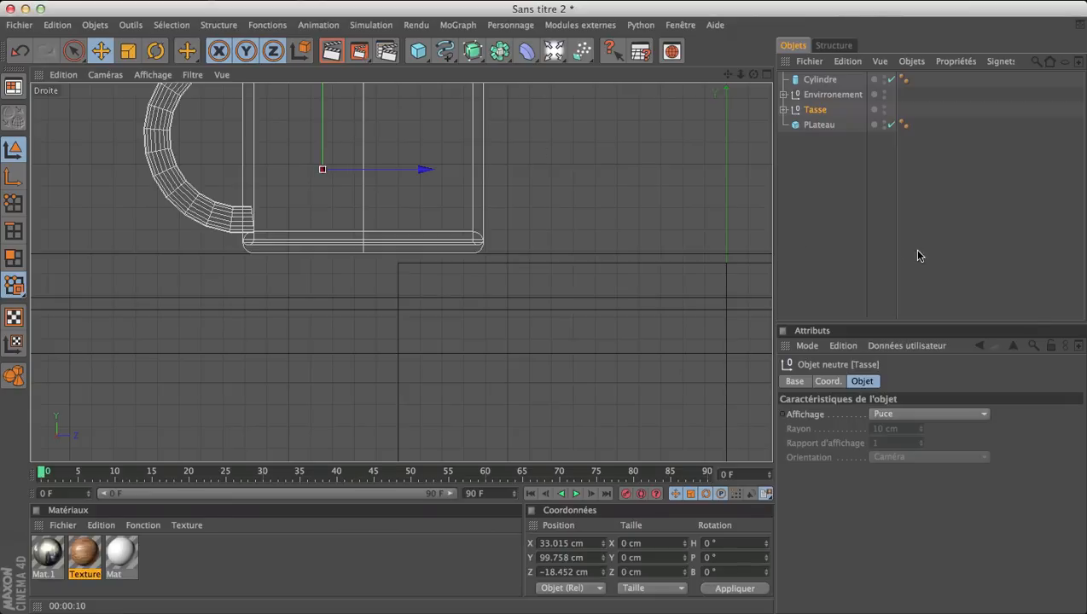
Return to the perspective view with the table and mug in frame, and create a new material
left_click(766, 74)
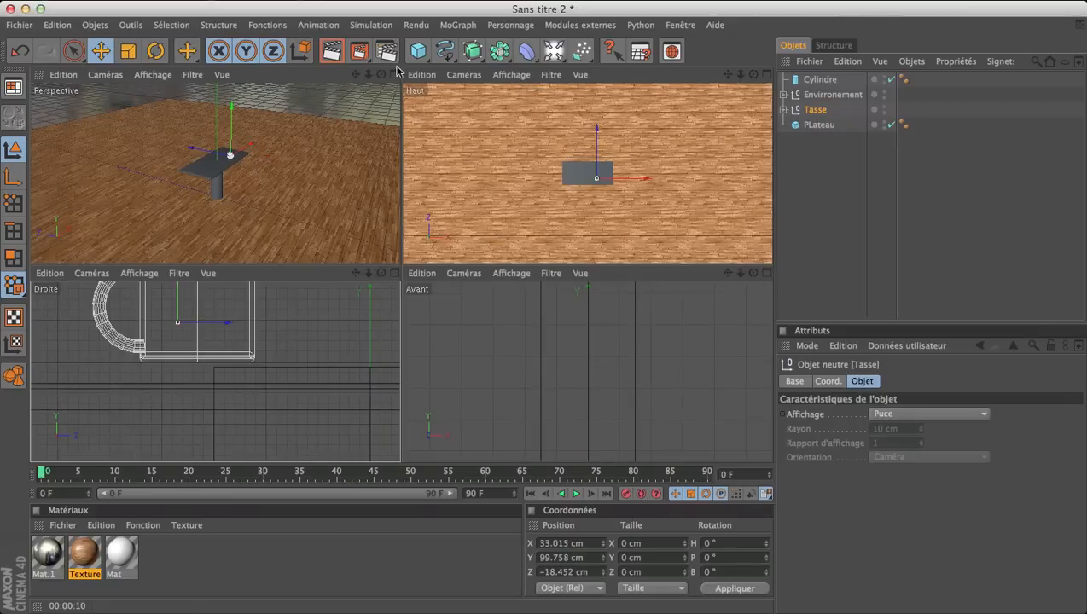
left_click(395, 74)
right_click_drag(246, 159, 503, 78, "alt")
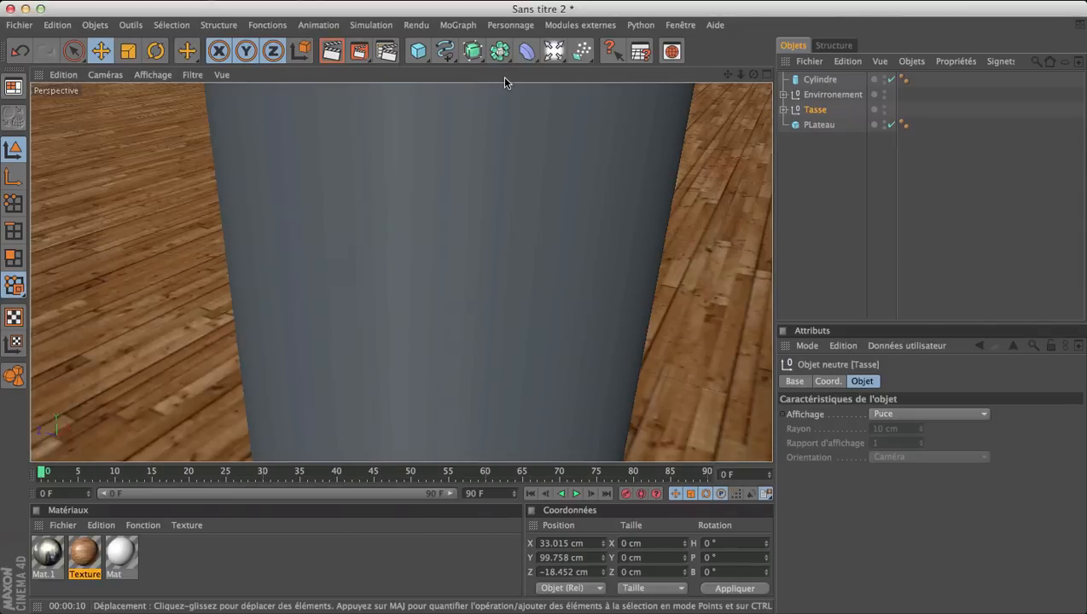
scroll(597, 158, "down", 10)
scroll(600, 157, "up", 1)
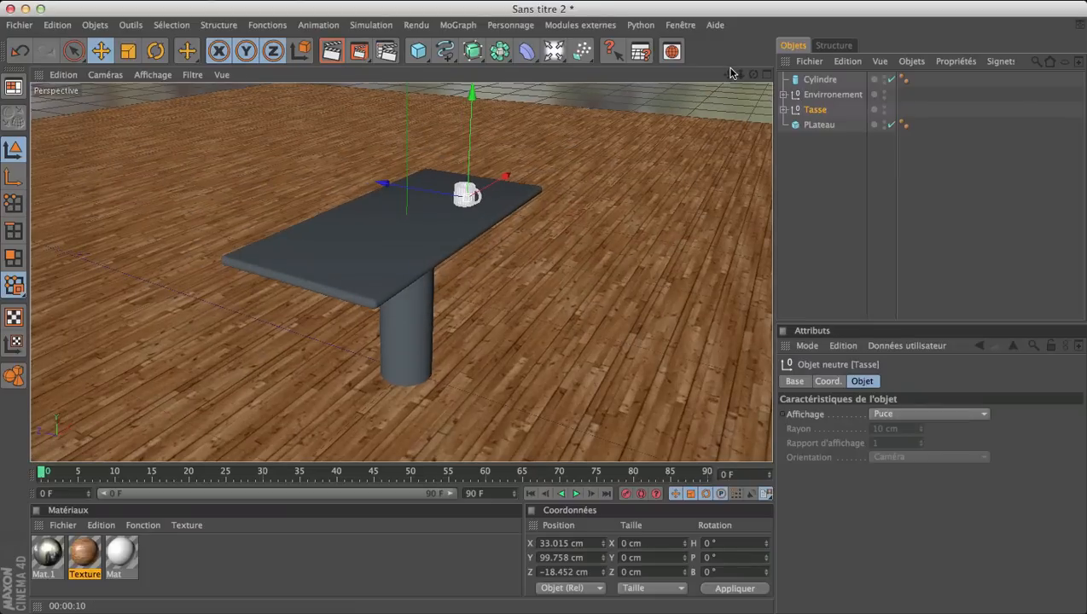
left_click_drag(727, 74, 645, 100)
left_click(883, 189)
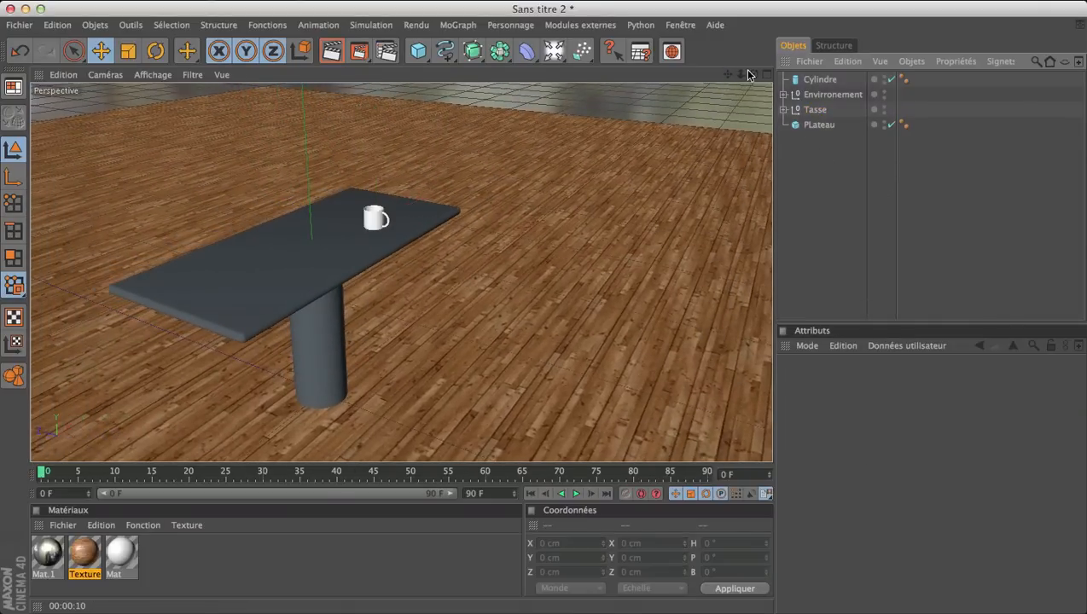
mouse_move(755, 74)
left_mouse_down()
mouse_move(832, 108)
mouse_move(794, 111)
mouse_move(755, 70)
mouse_move(776, 75)
left_mouse_up()
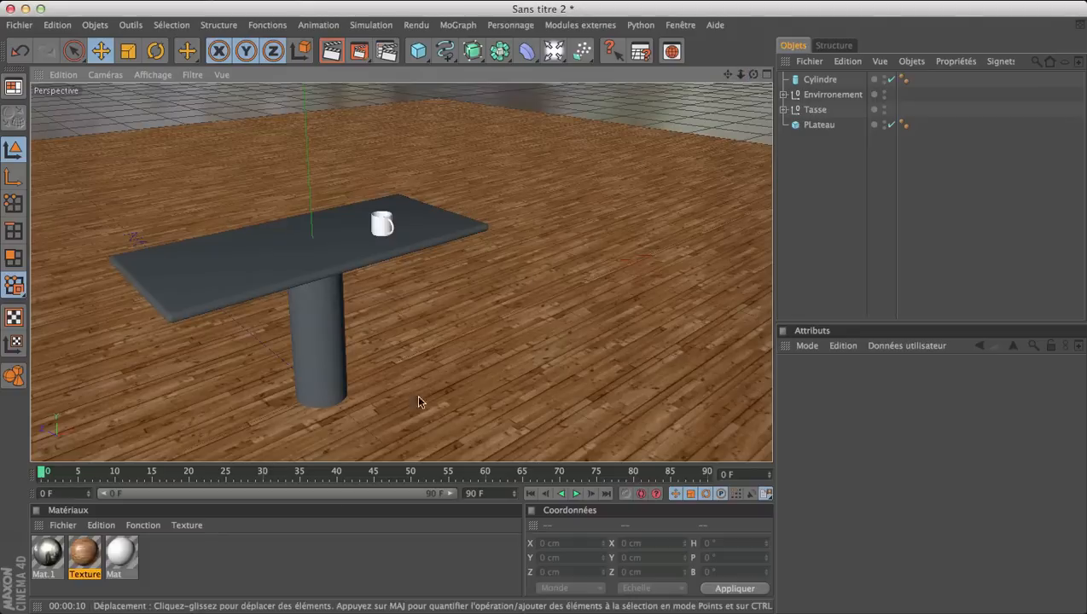
double_click(235, 573)
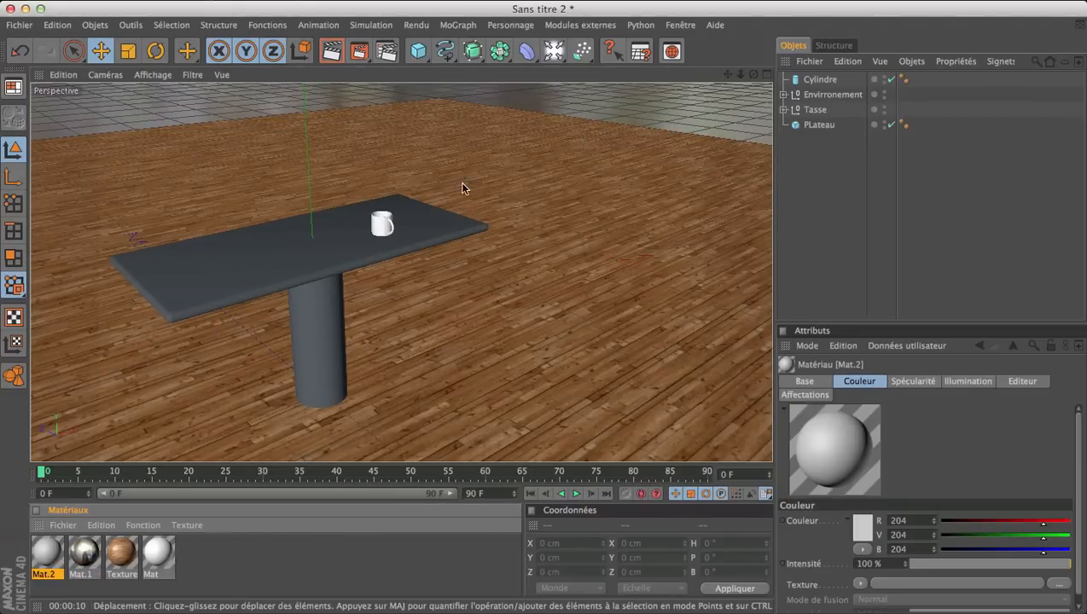
Move the cylinder below PLateau in the object list and rename it "Pied De Table"
left_click_drag(819, 79, 821, 88)
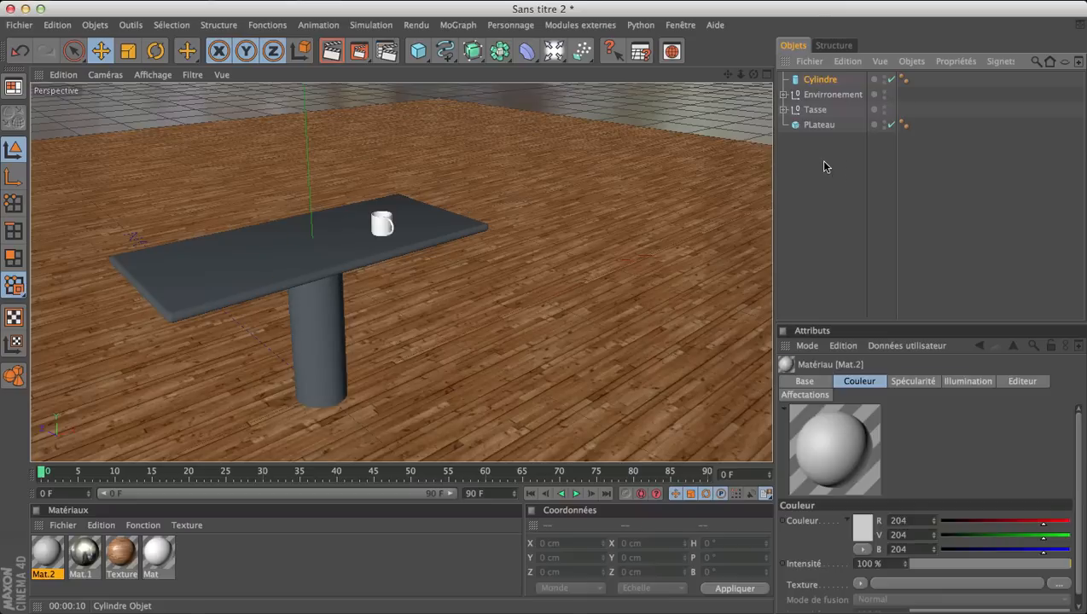
left_click_drag(824, 165, 824, 162)
double_click(823, 125)
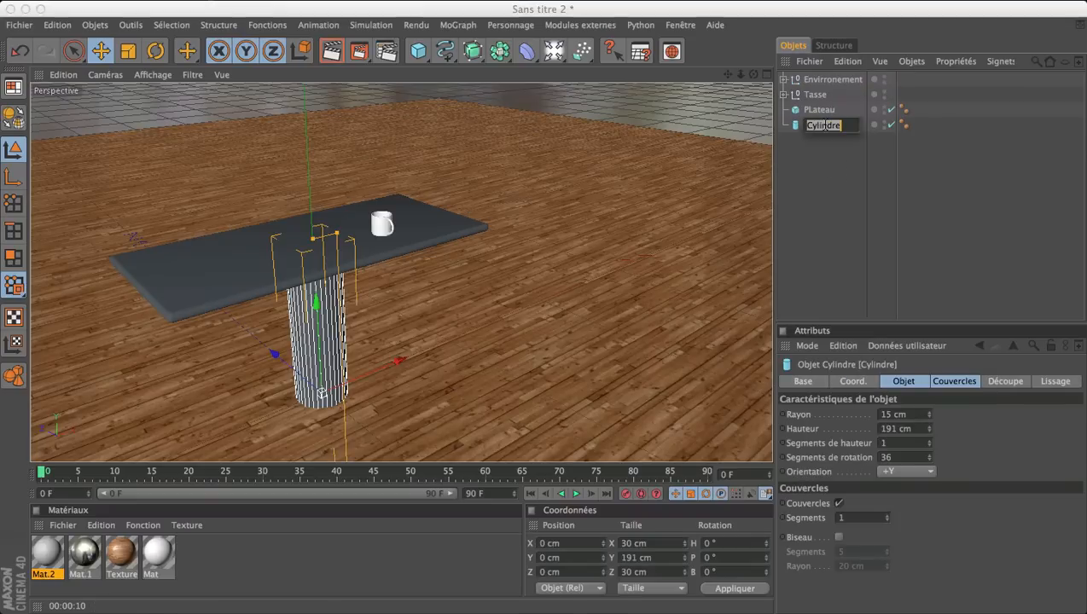
type("Pl")
type("ed De Table")
key("Return")
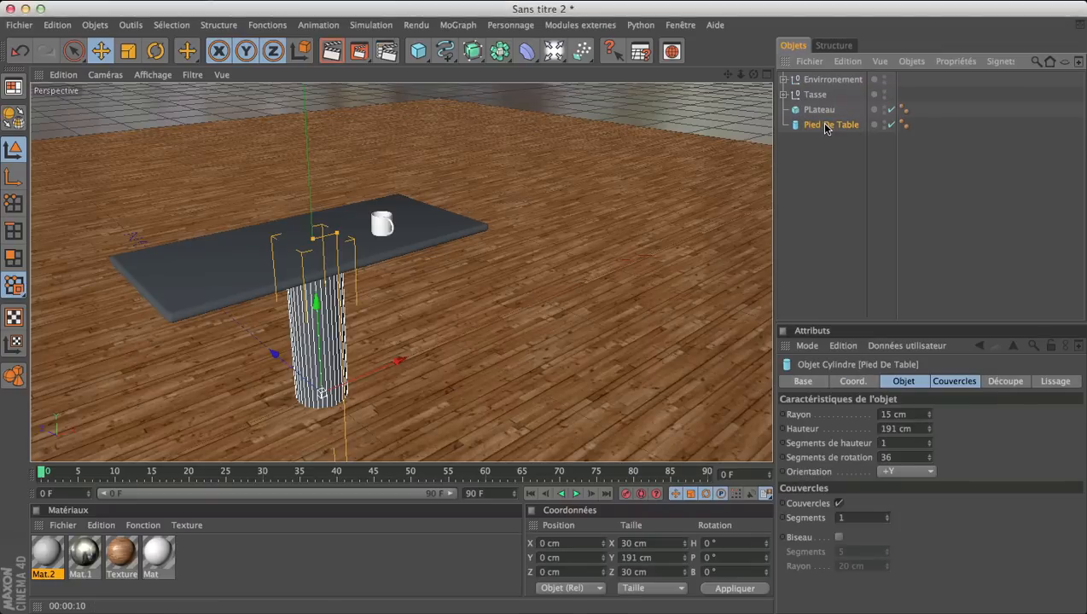
Group PLateau and Pied De Table under one null, rename it "Table", and expand it to show both parts
left_click_drag(825, 201, 816, 109)
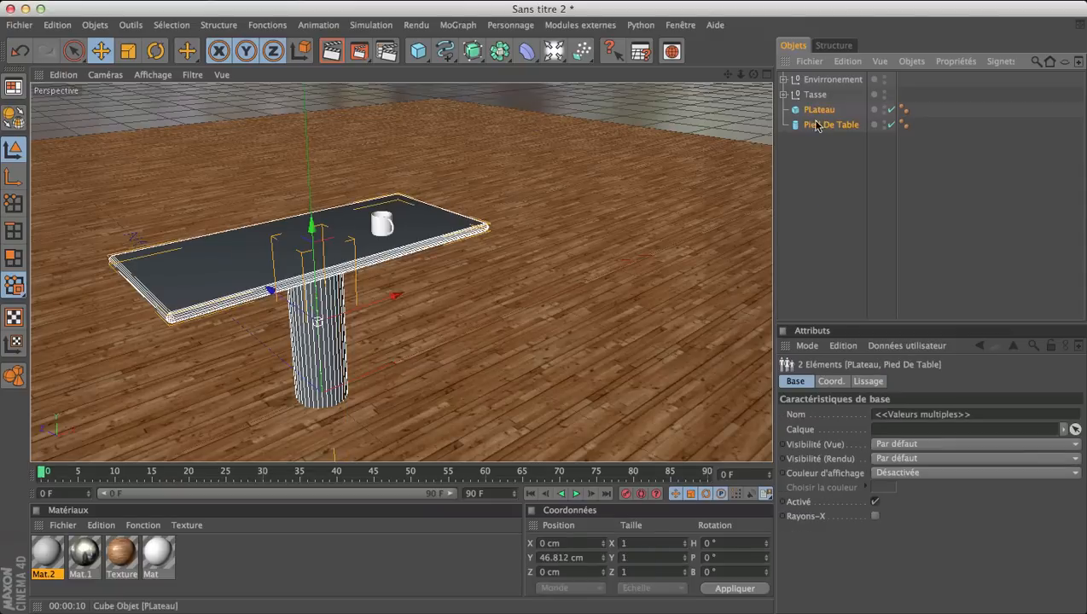
key("alt+g")
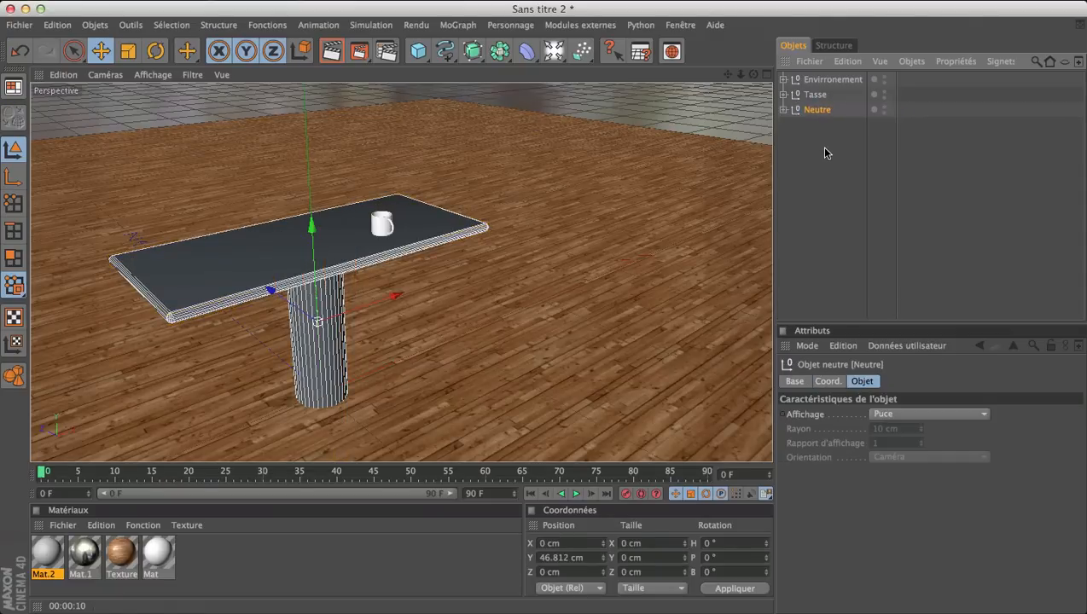
double_click(819, 109)
type("Ta")
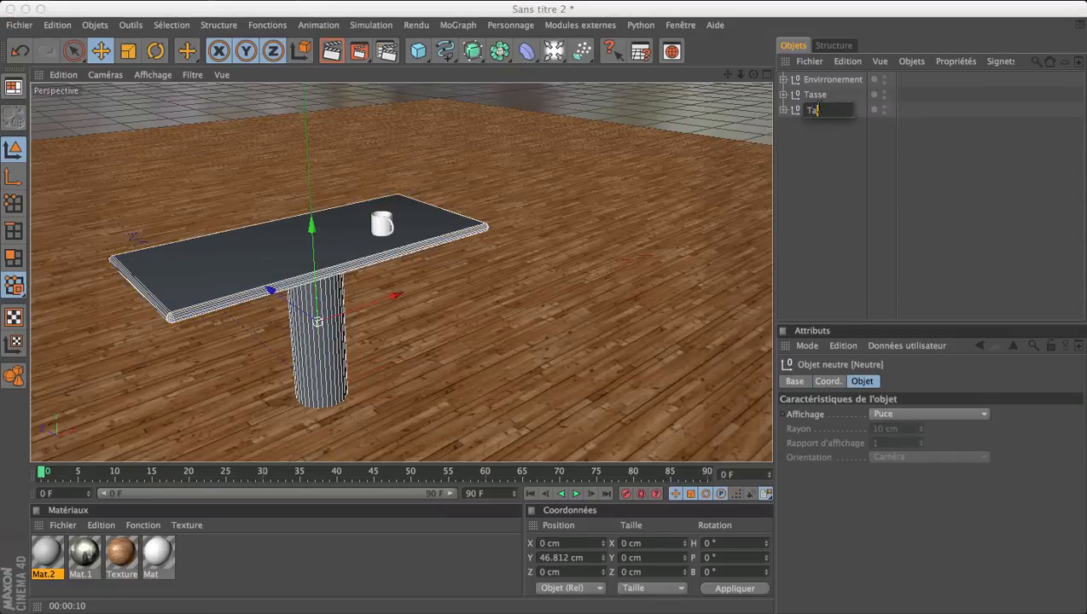
type("ble")
key("Return")
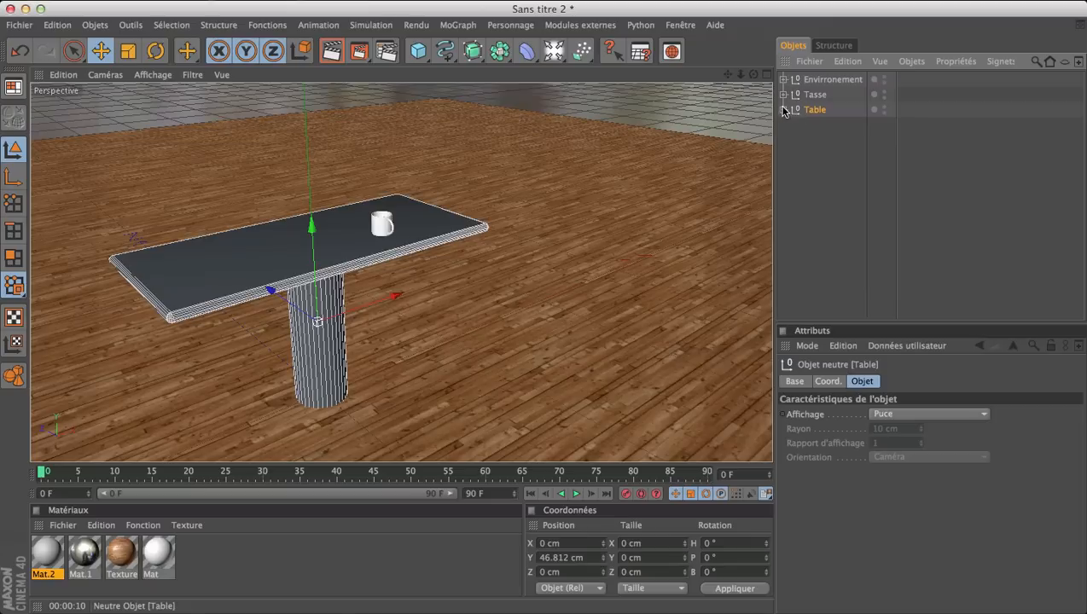
left_click(784, 110)
left_click(824, 199)
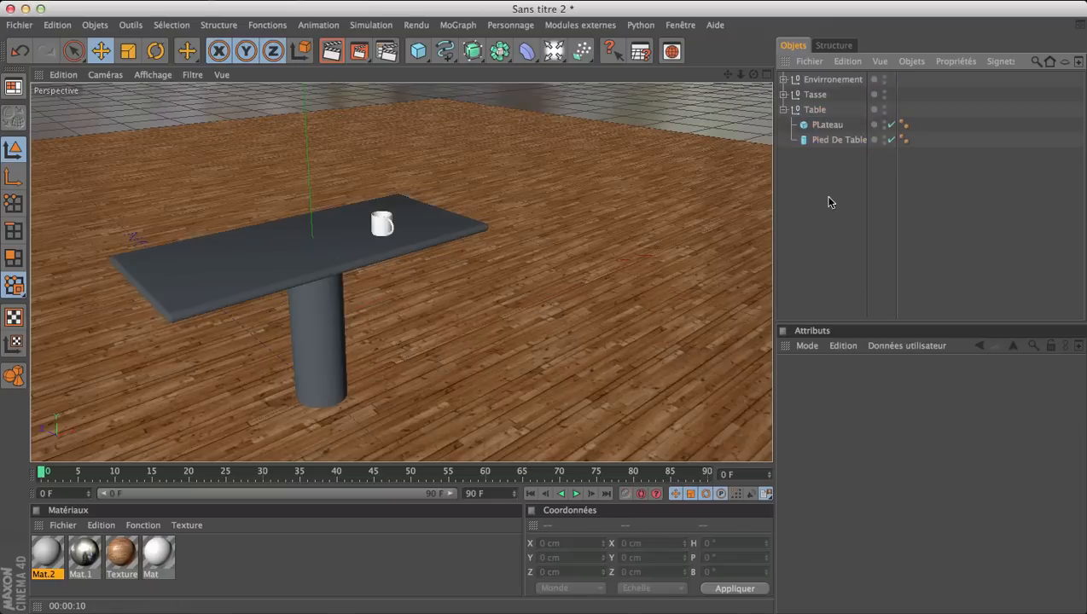
Select PLateau, open Mat.2's color settings for editing, and show an enlarged preview of the material in a separate window
left_click(827, 140)
left_click(827, 124)
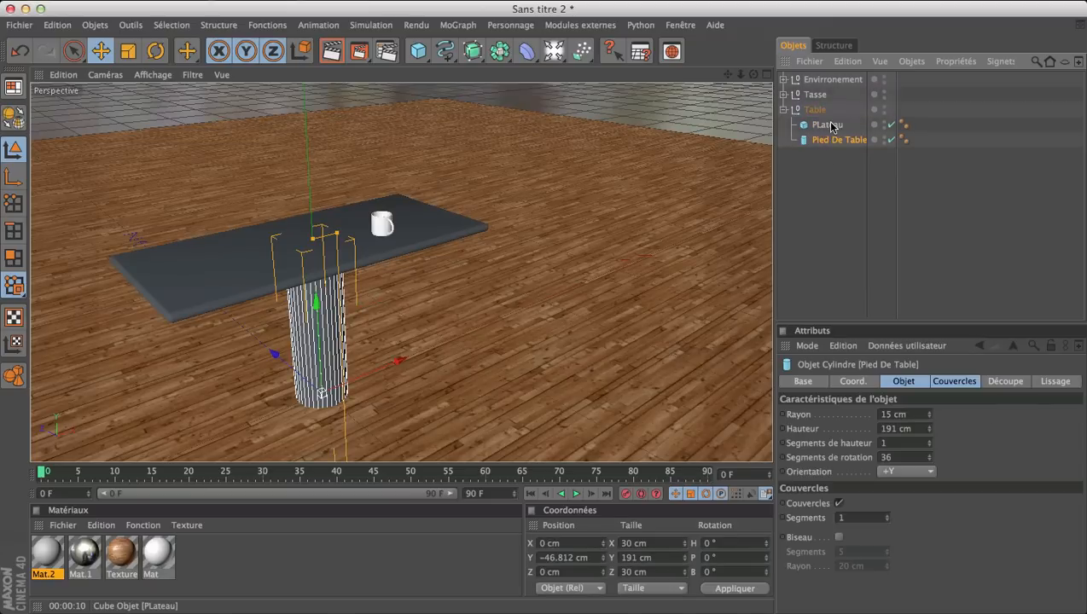
double_click(49, 555)
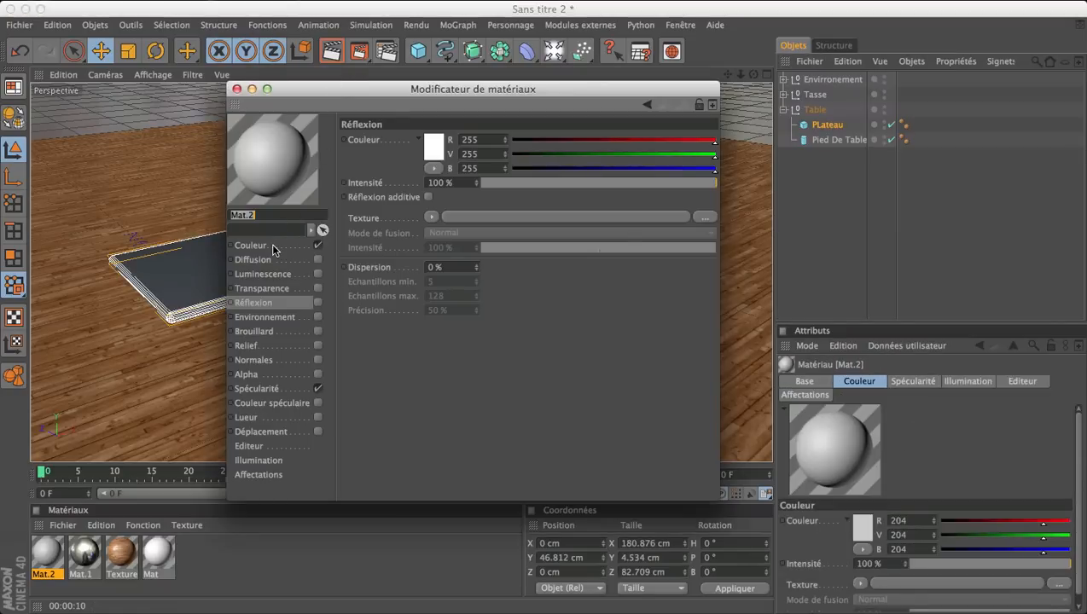
left_click(273, 249)
right_click(264, 162)
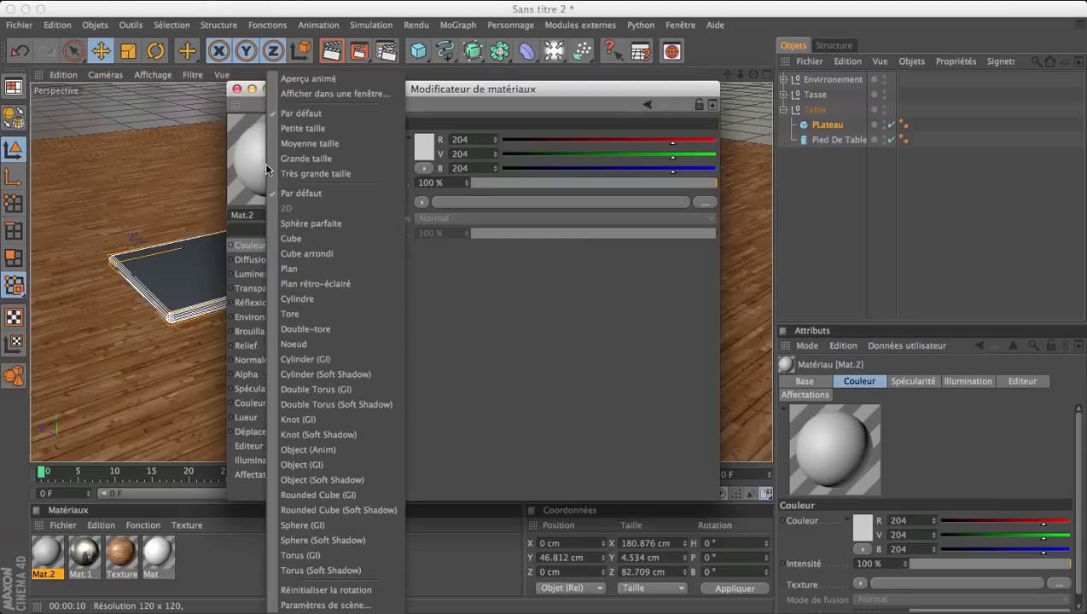
left_click(307, 93)
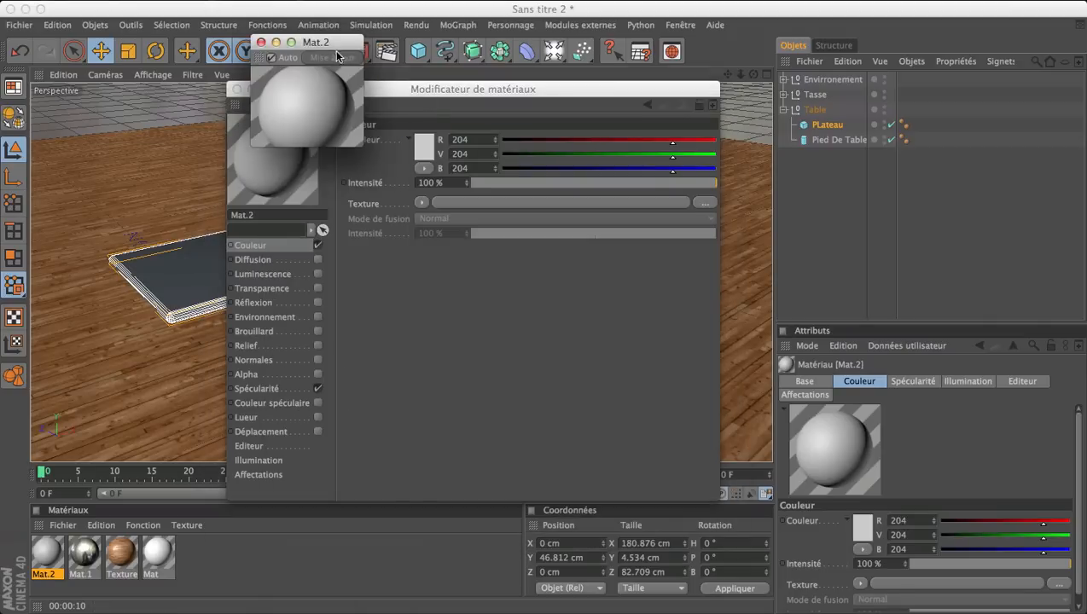
left_click_drag(333, 42, 870, 28)
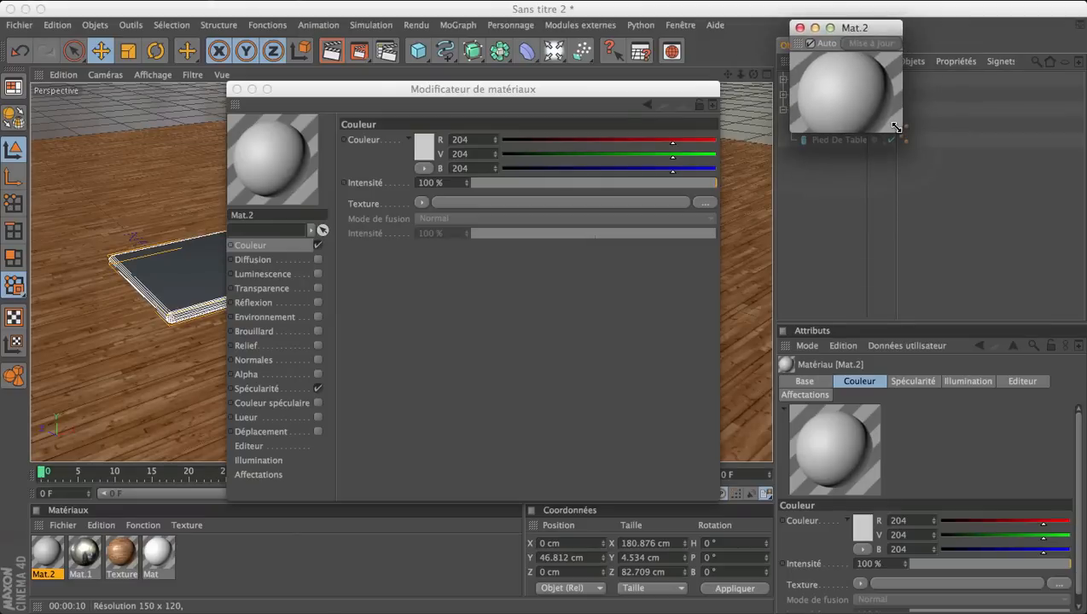
left_click_drag(894, 127, 1034, 304)
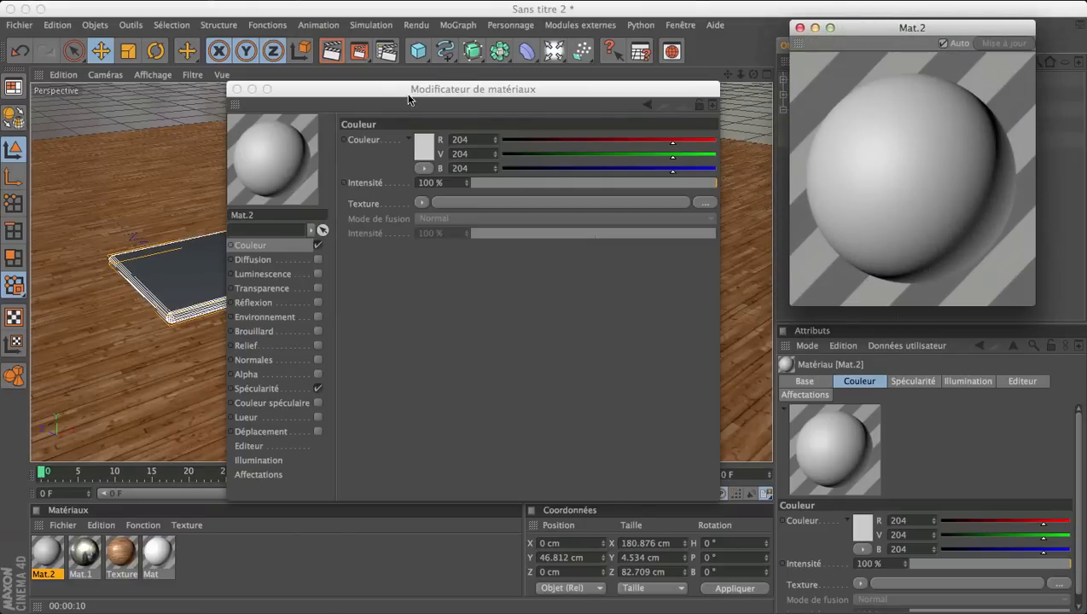
left_click_drag(407, 100, 395, 45)
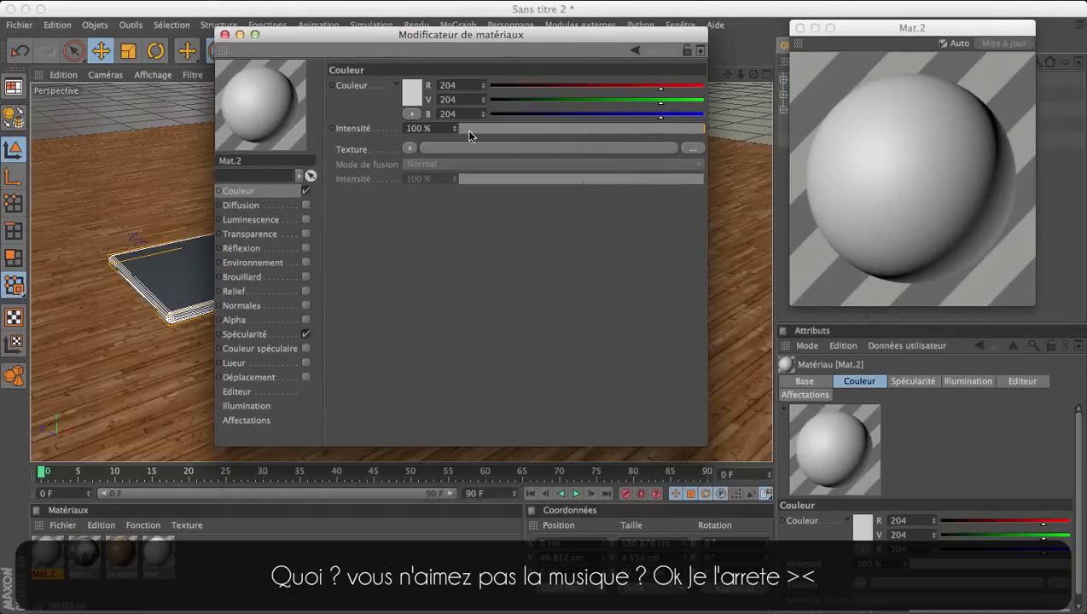
Load wood-table-texture-2.jpg as Mat.2's color texture without copying the image into the document folder
left_click(410, 150)
left_click(452, 176)
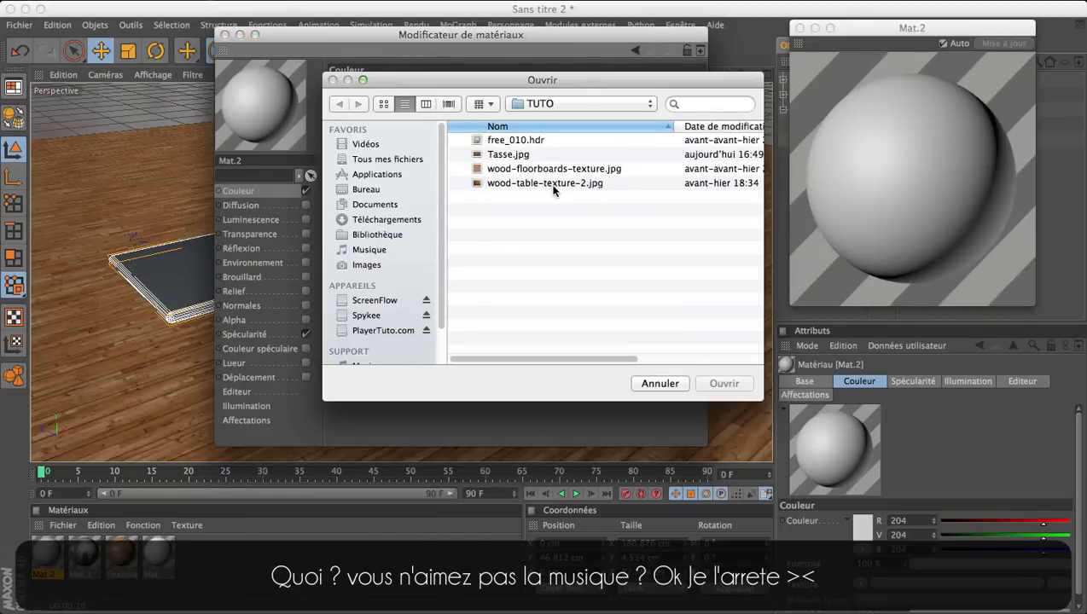
left_click(553, 187)
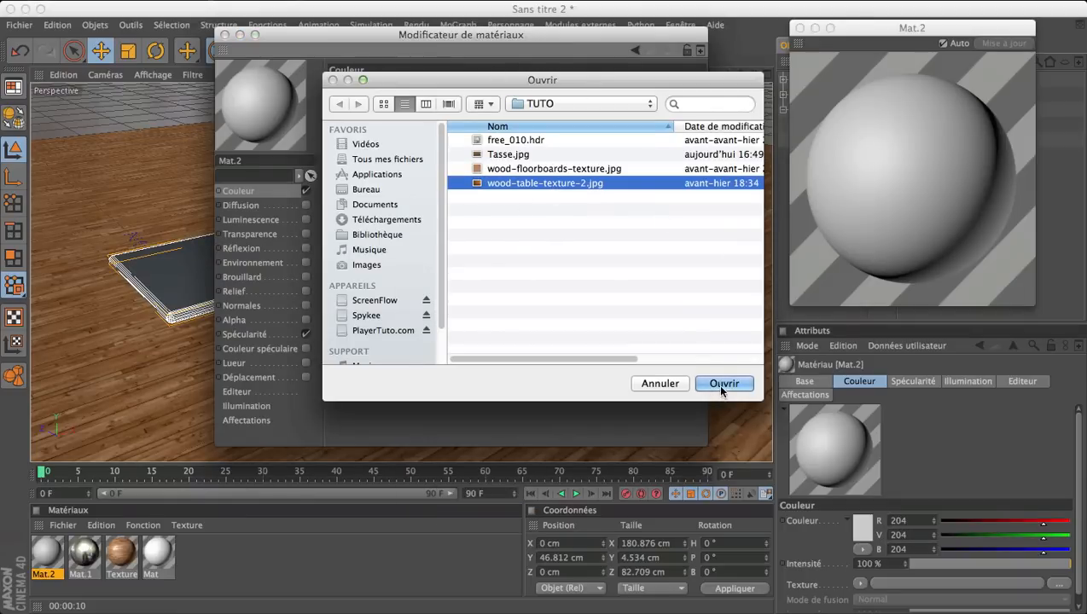
left_click(725, 389)
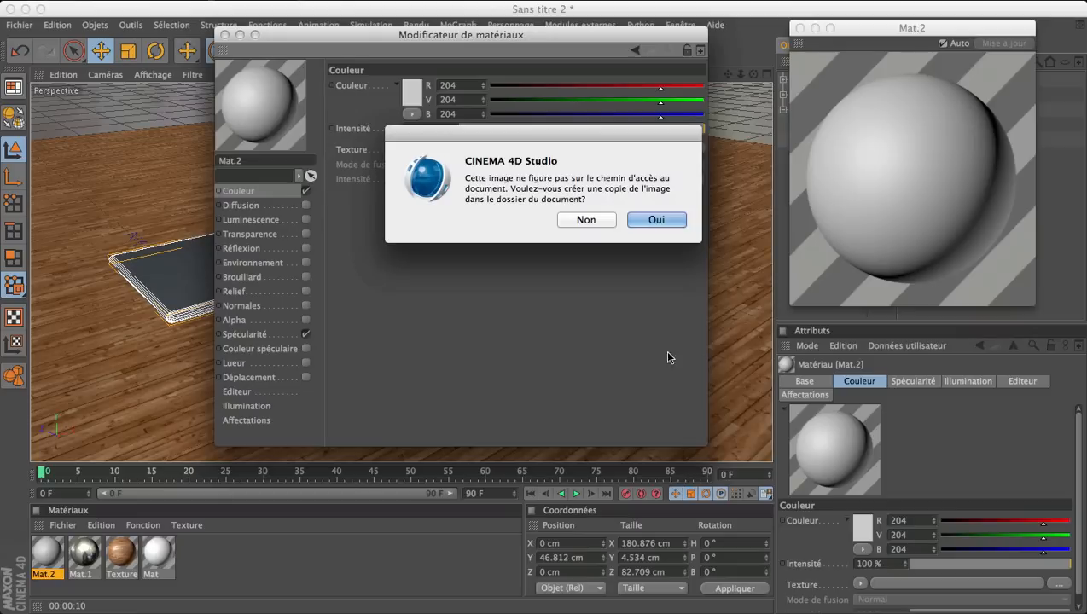
left_click(587, 219)
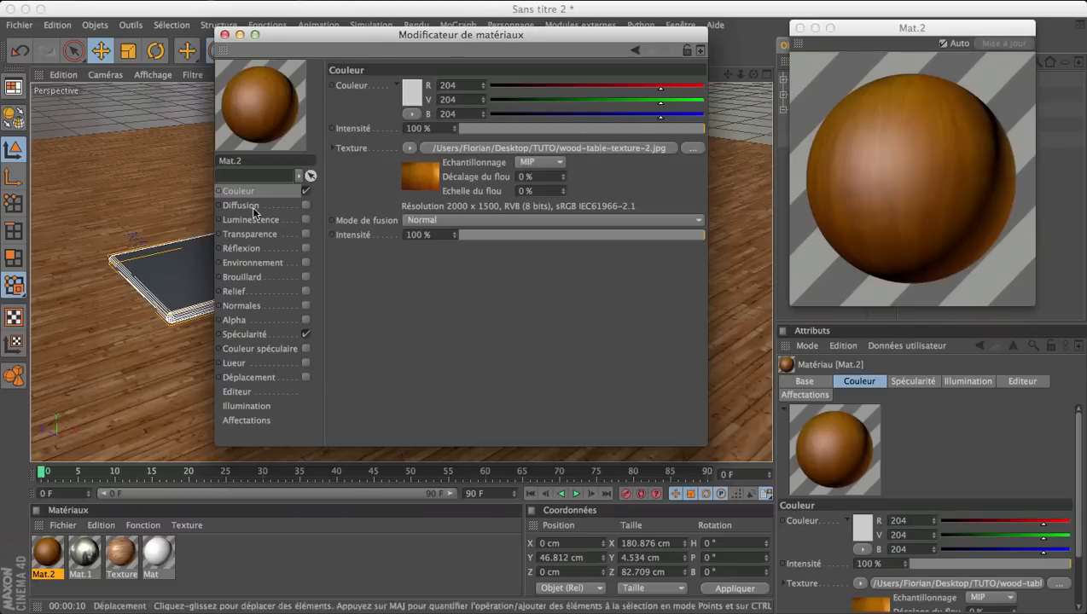
Disable specular on Mat.2, enable reflection at 18% intensity, and close the material editor
left_click(305, 334)
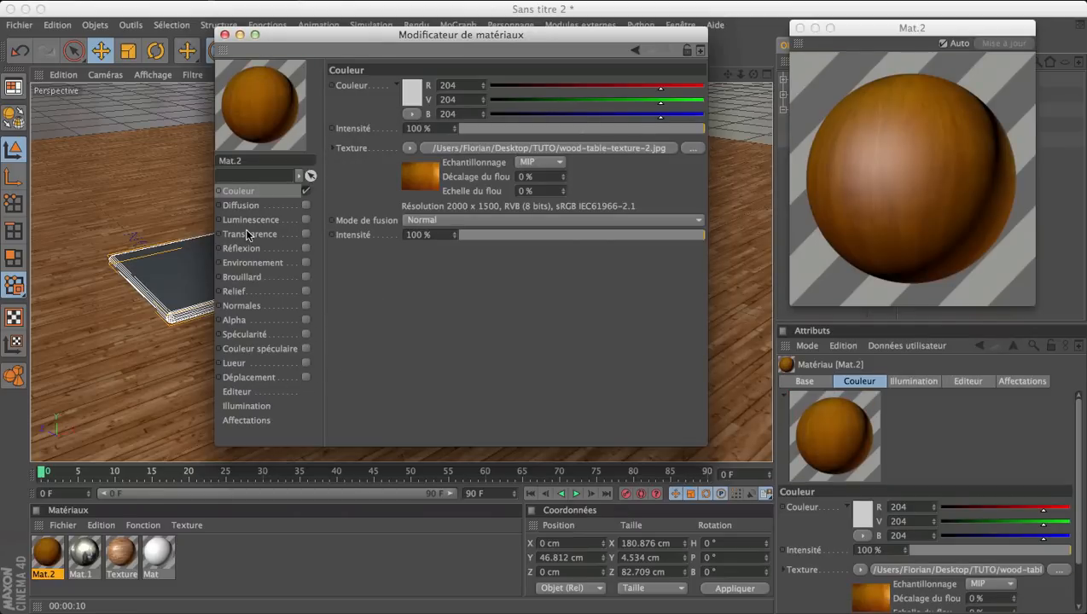
left_click(303, 334)
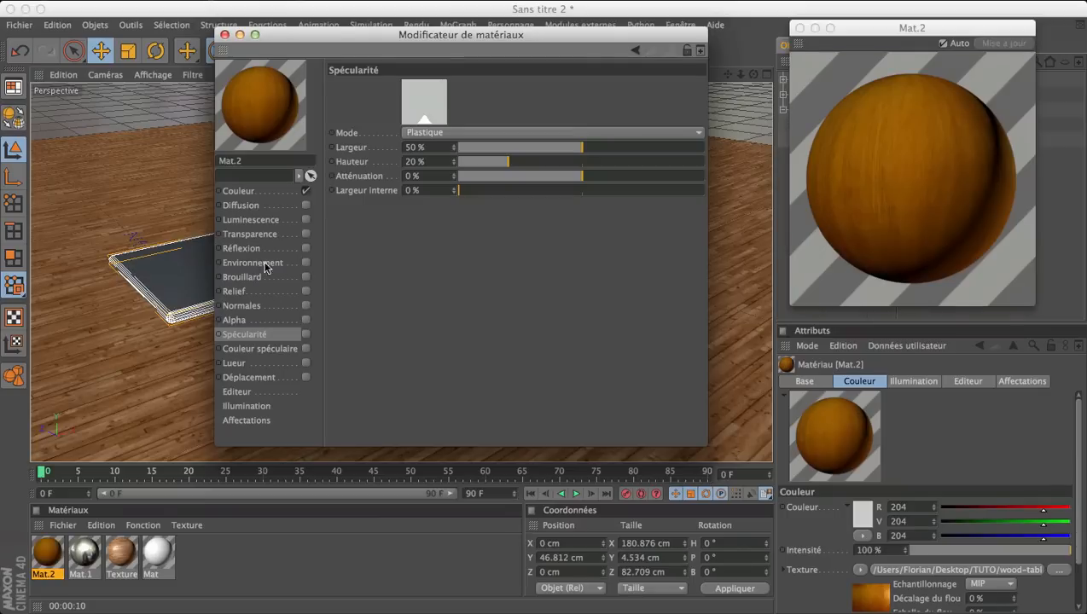
left_click(281, 249)
left_click(305, 248)
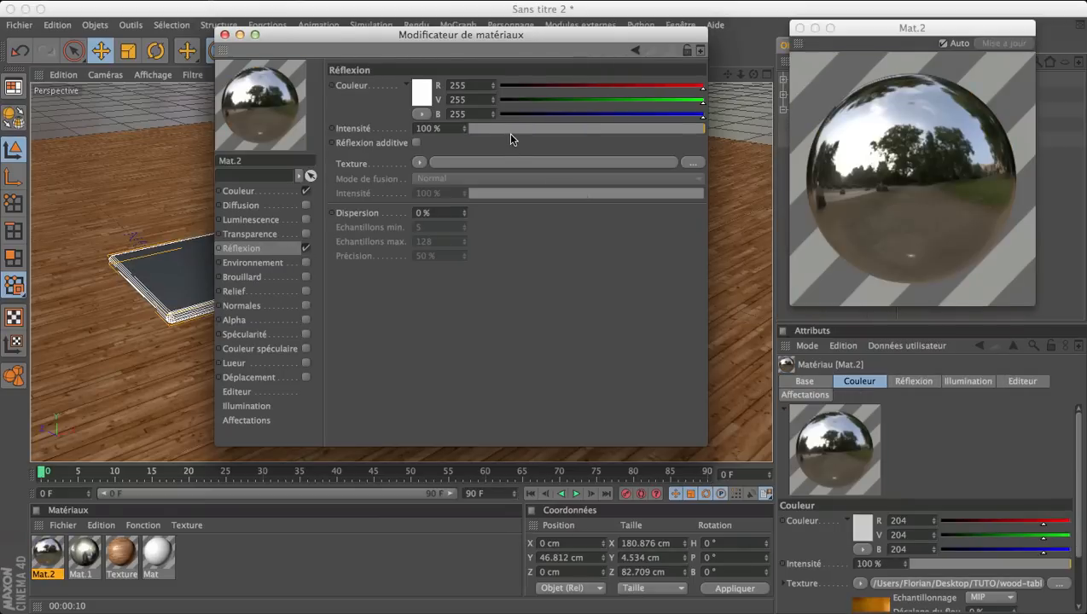
left_click(509, 129)
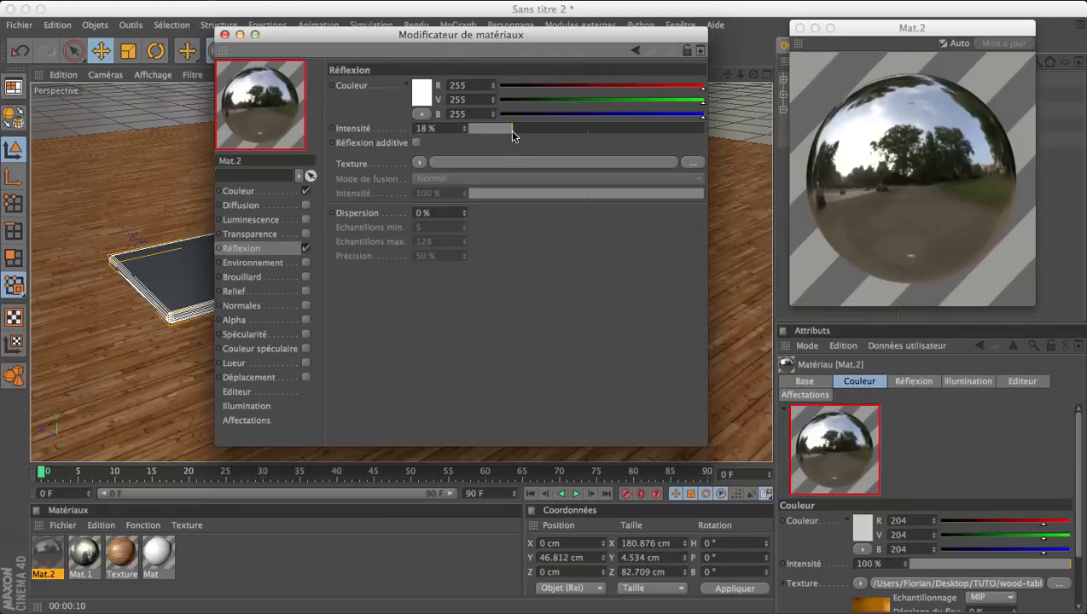
left_click(225, 35)
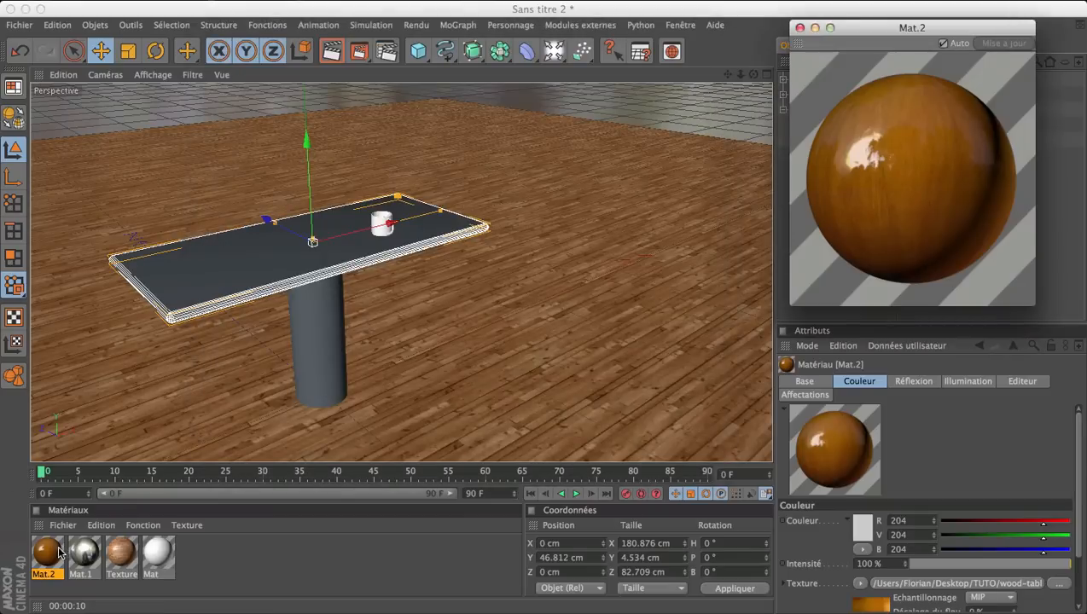
Apply Mat.2 to the tabletop and render the perspective view, closing the material preview window and stopping the render partway
left_click_drag(60, 553, 214, 258)
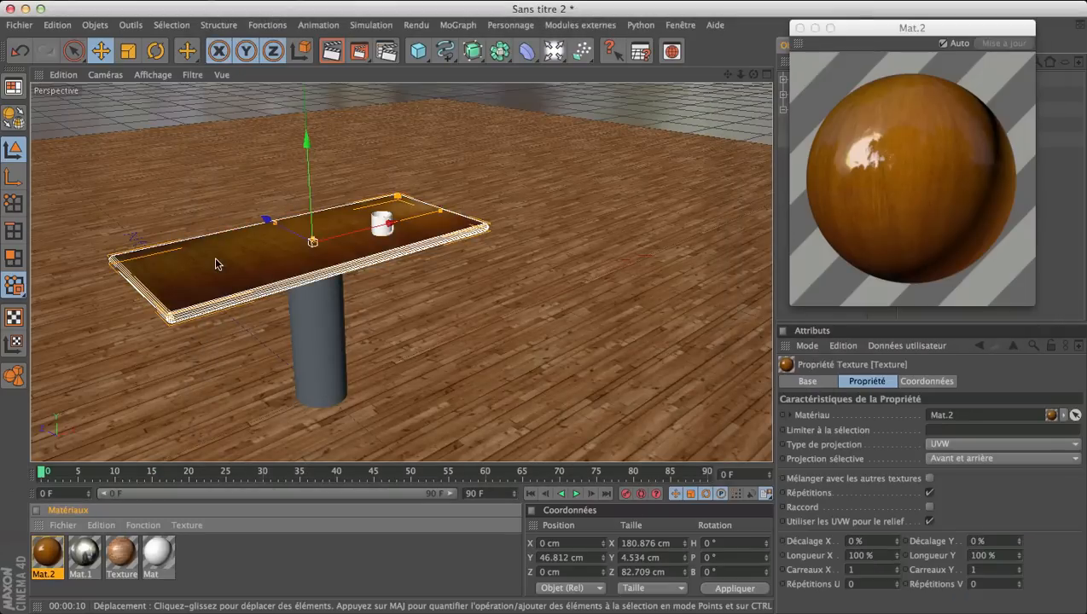
left_click(331, 53)
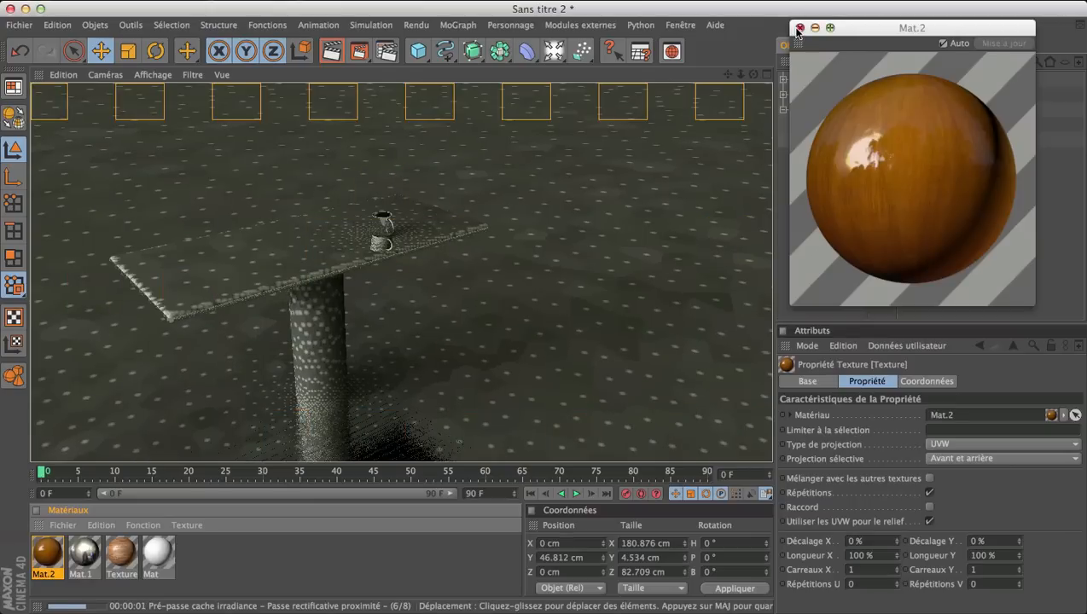
left_click(799, 28)
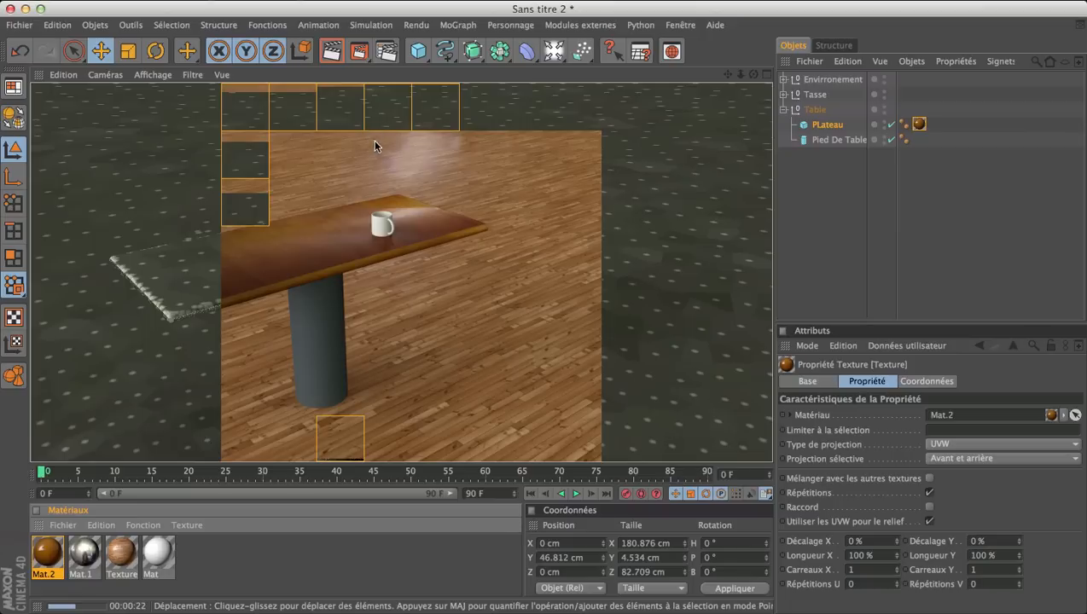
left_click(515, 208)
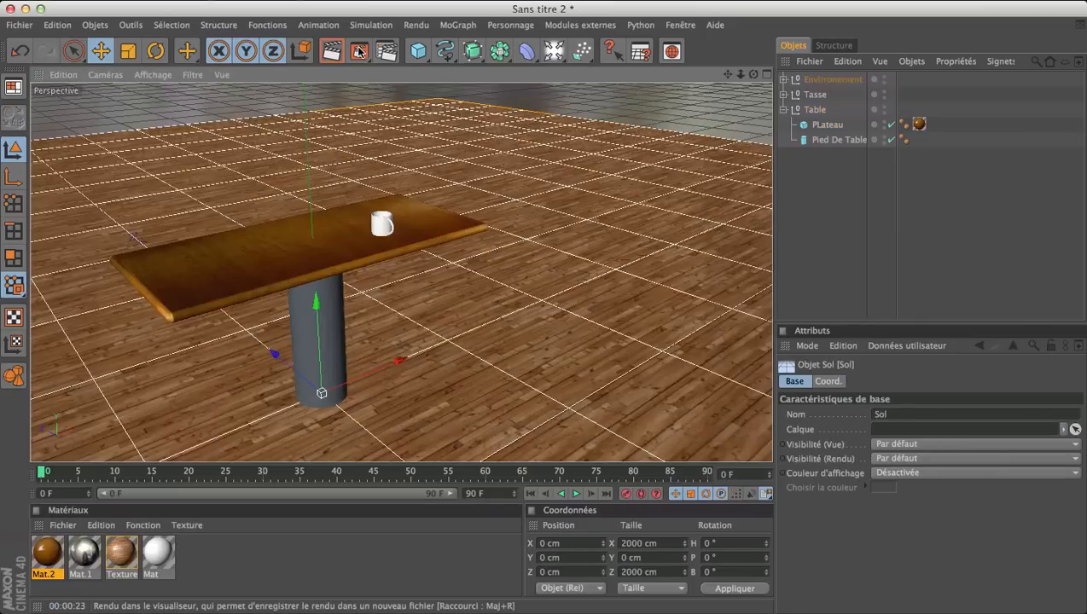
Render only a rectangular region of the perspective view around the tabletop, mug and upper part of the leg
left_click_drag(358, 51, 388, 62)
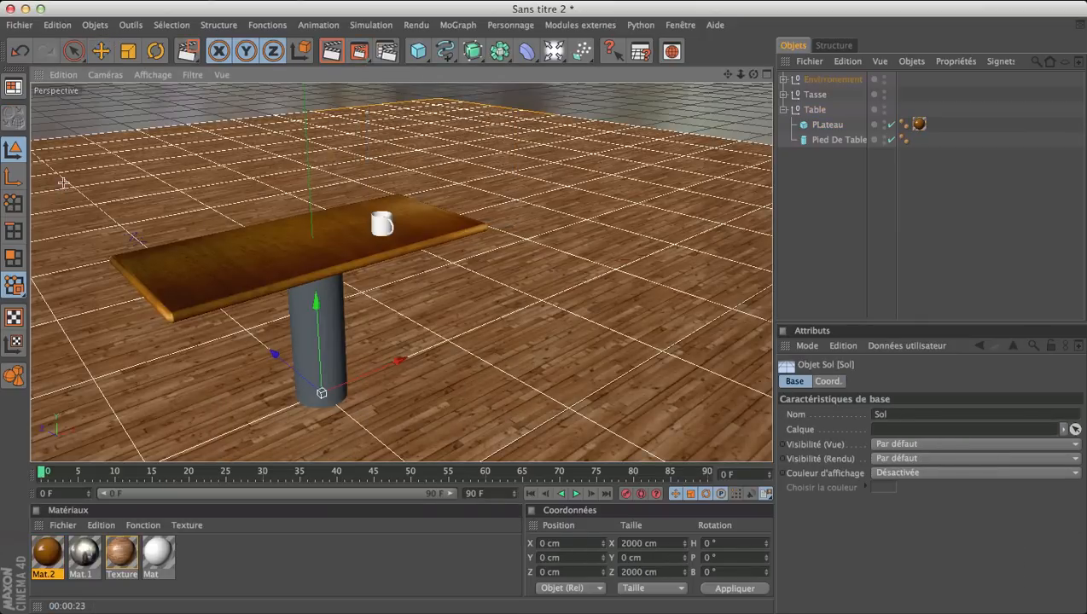
left_click_drag(62, 179, 564, 351)
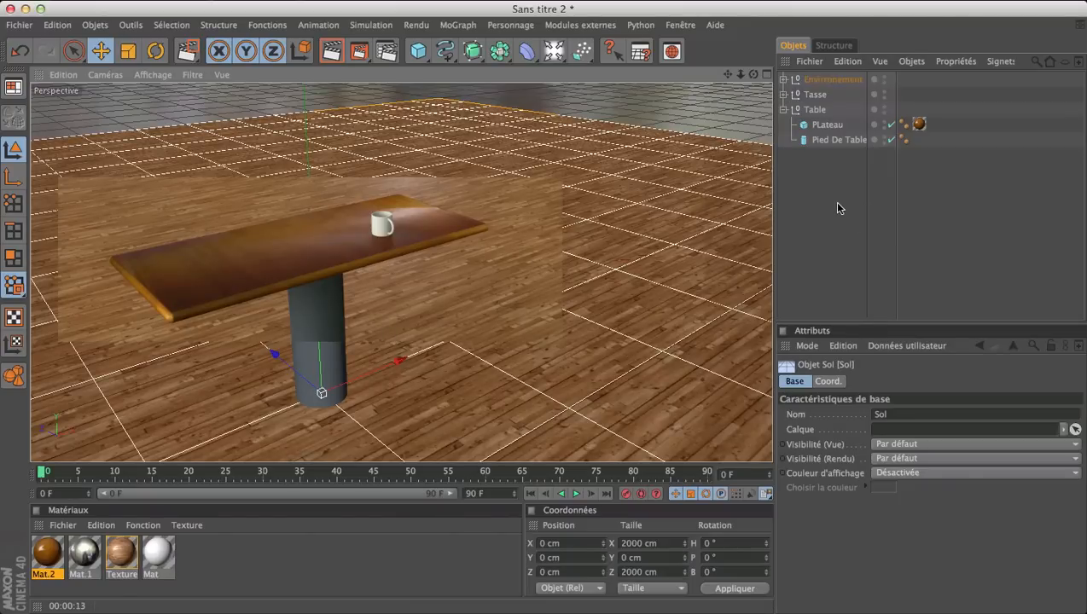
left_click(835, 152)
Select Pied De Table and create a new material with a pure white color (255, 255, 255) and specular disabled
left_click(832, 140)
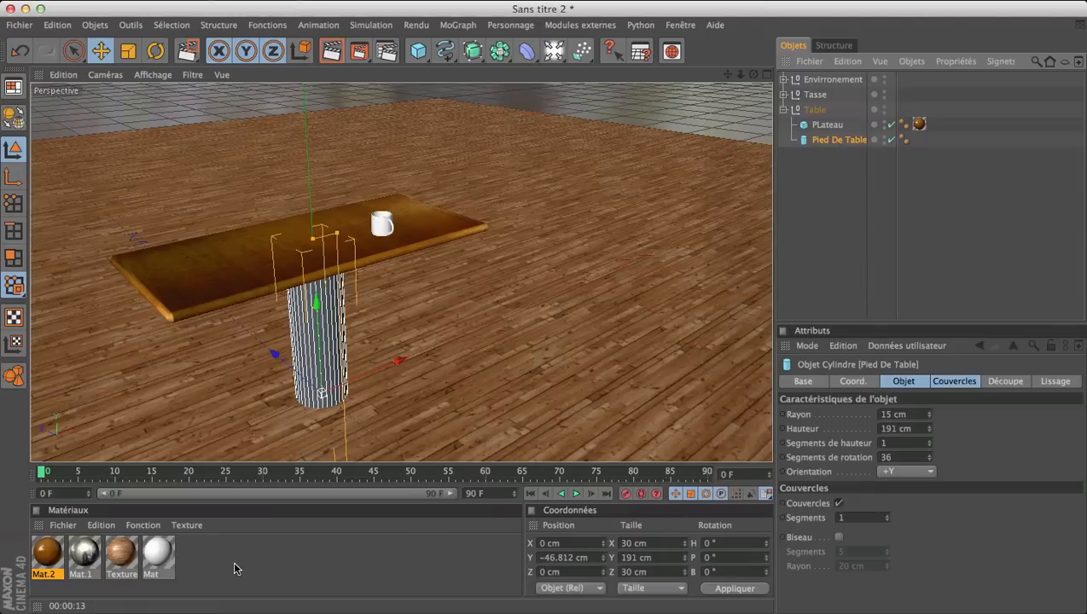
double_click(265, 582)
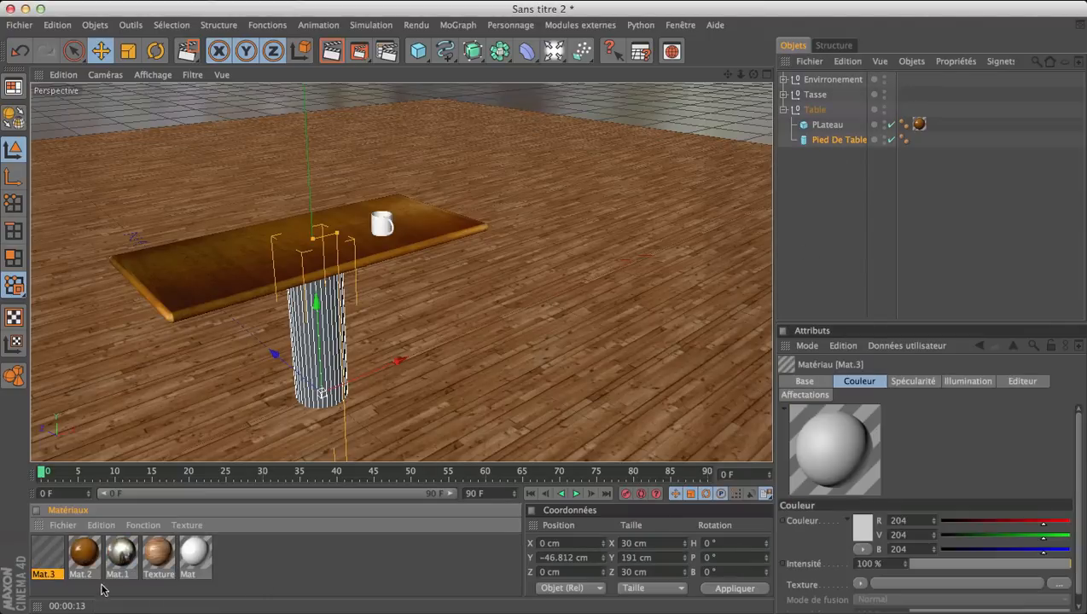
double_click(44, 554)
left_click(267, 248)
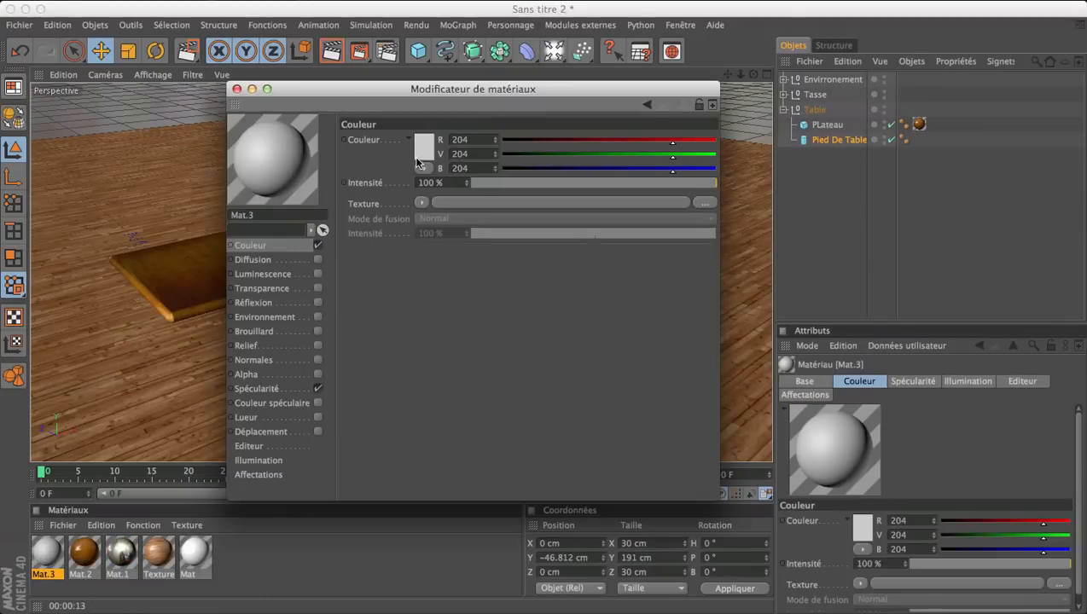
left_click(431, 152)
left_click(456, 209)
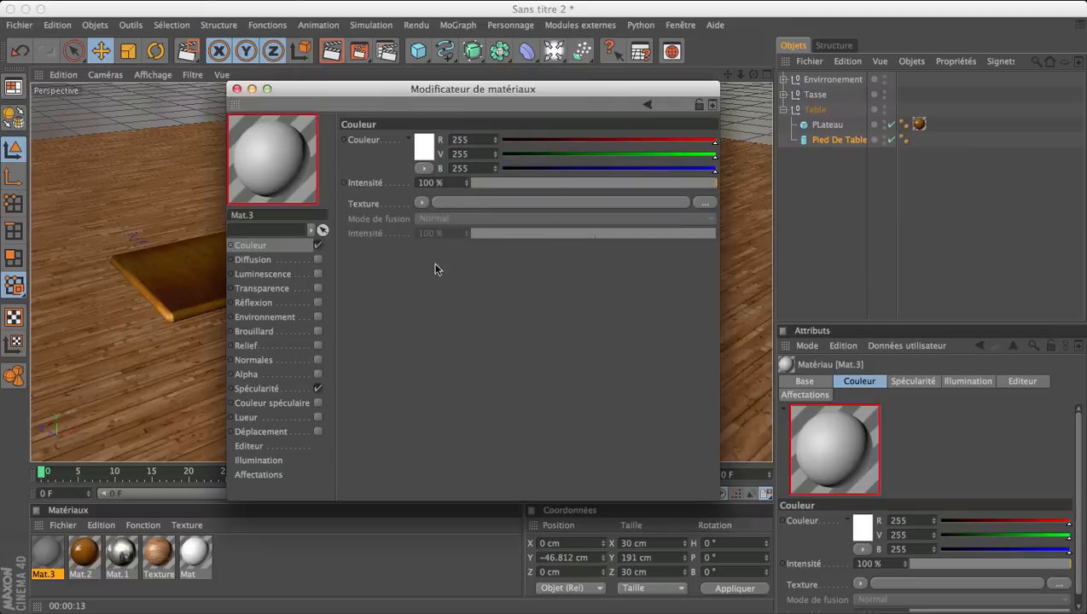
left_click(317, 388)
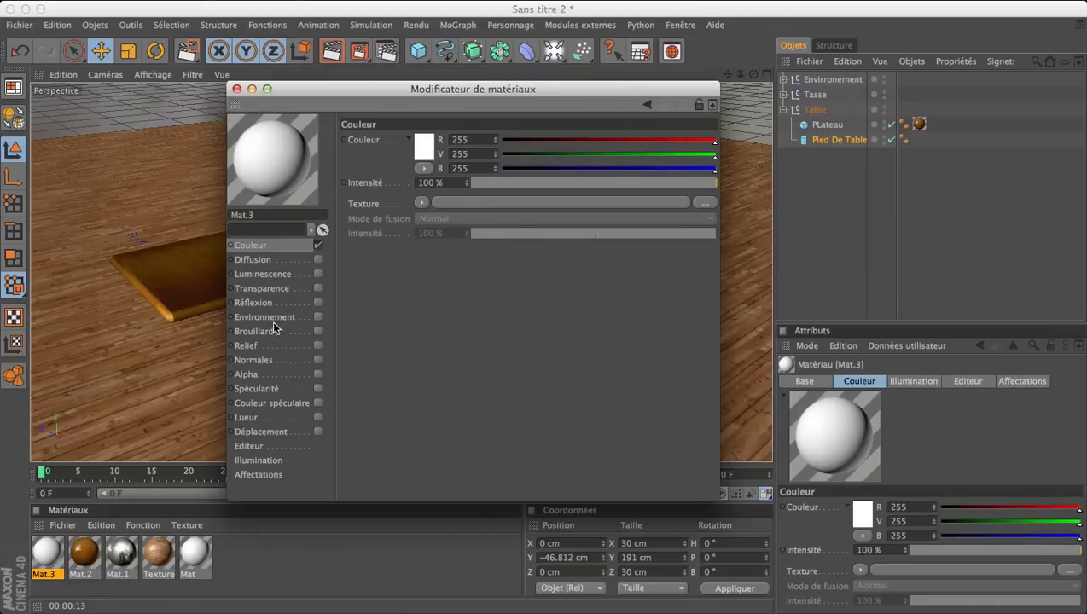
Enable glow on Mat.3 with an outer intensity of 299% and apply the material to Pied De Table
left_click(273, 416)
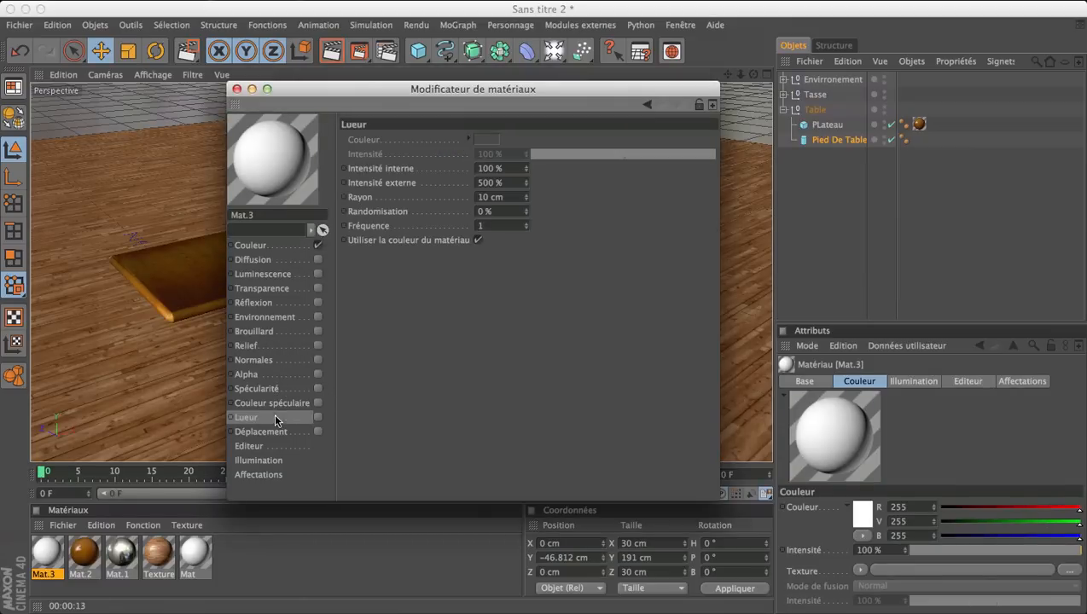
left_click(318, 416)
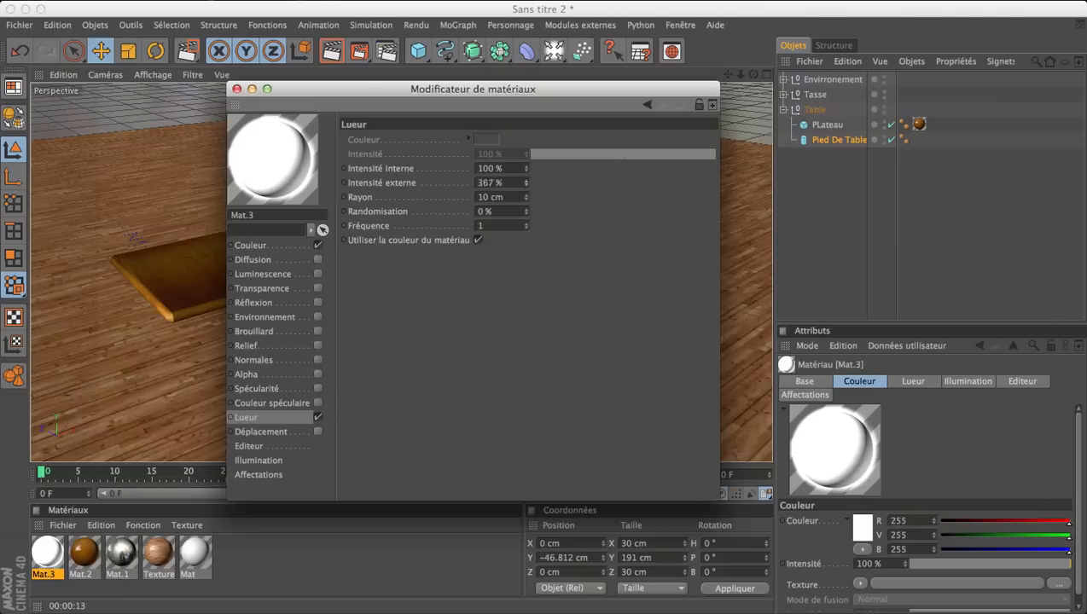
left_click_drag(526, 183, 527, 187)
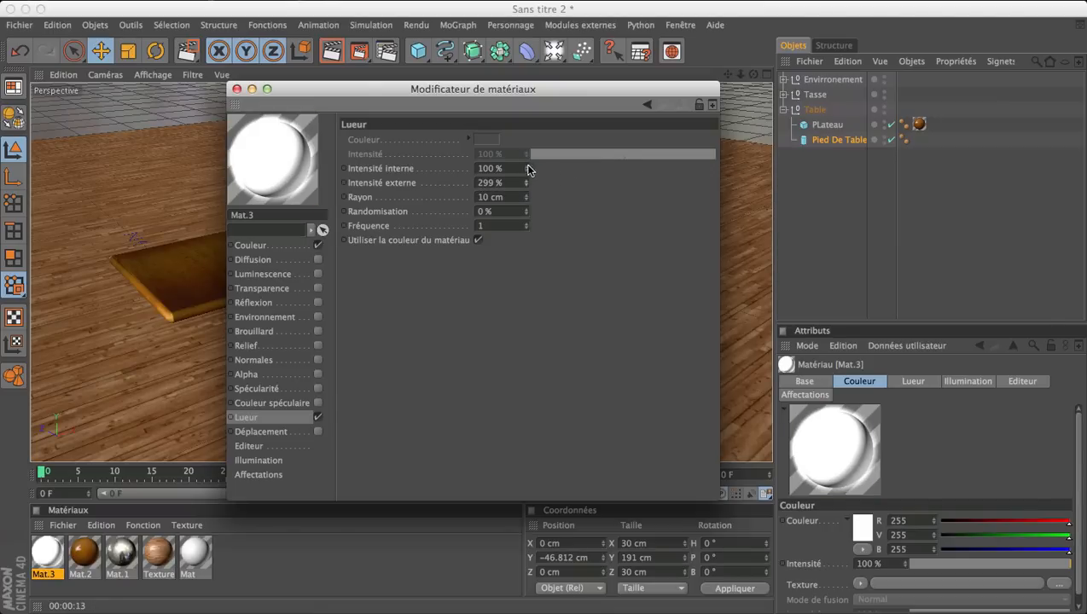
left_click(237, 88)
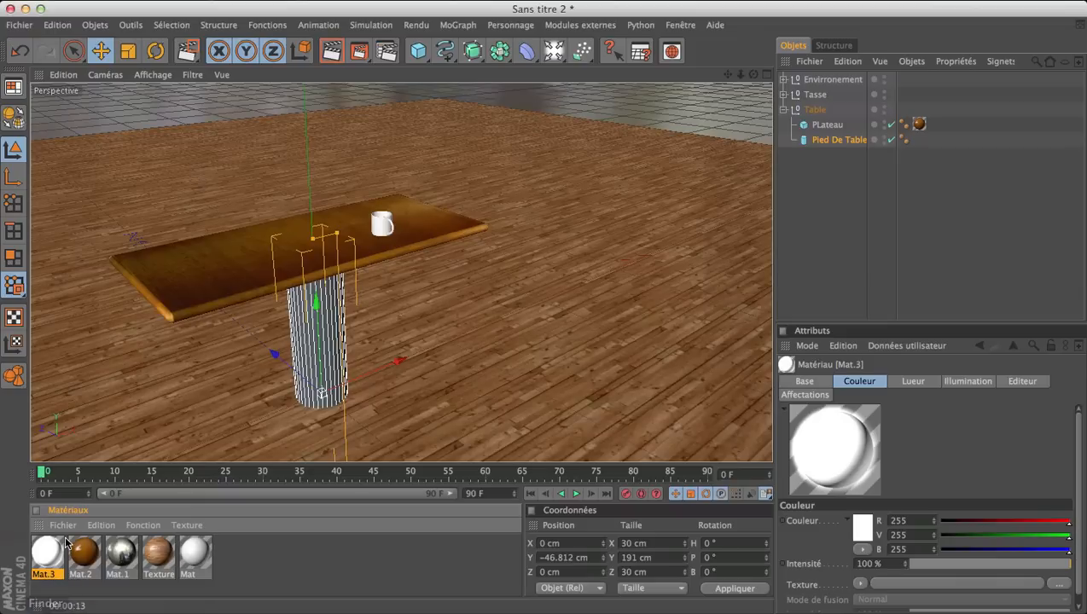
left_click_drag(66, 542, 856, 141)
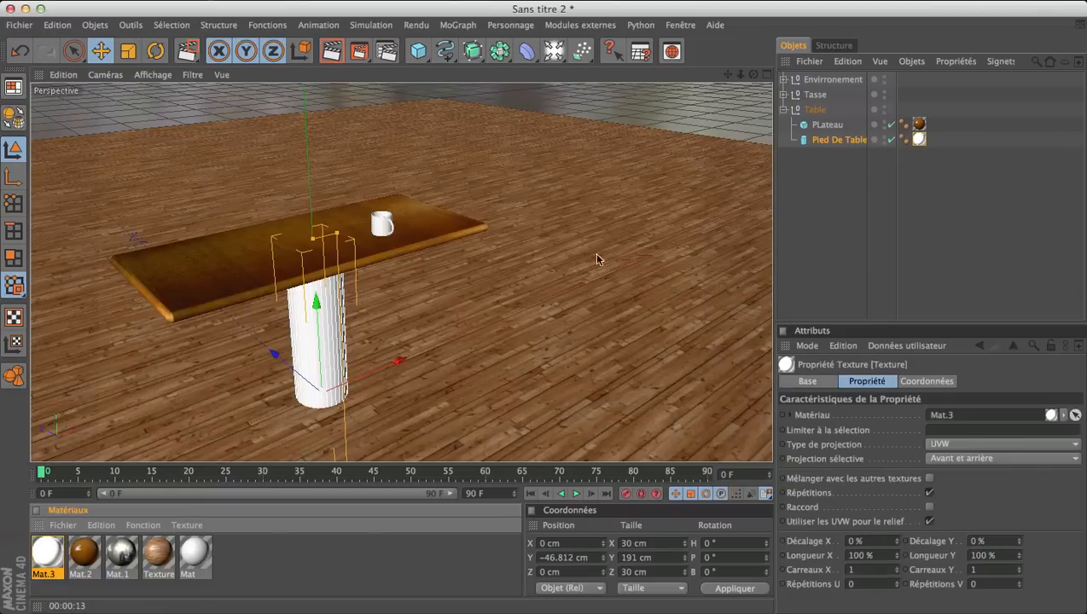
Render only a rectangular region around the table leg, stopping the full perspective render first
left_click(332, 51)
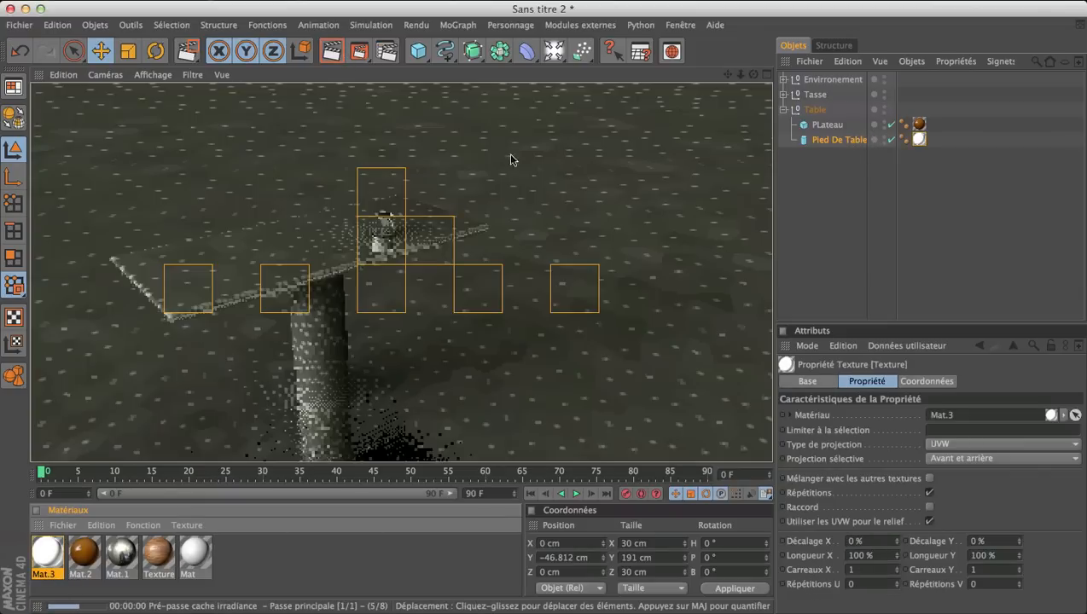
left_click(510, 160)
left_click(358, 51)
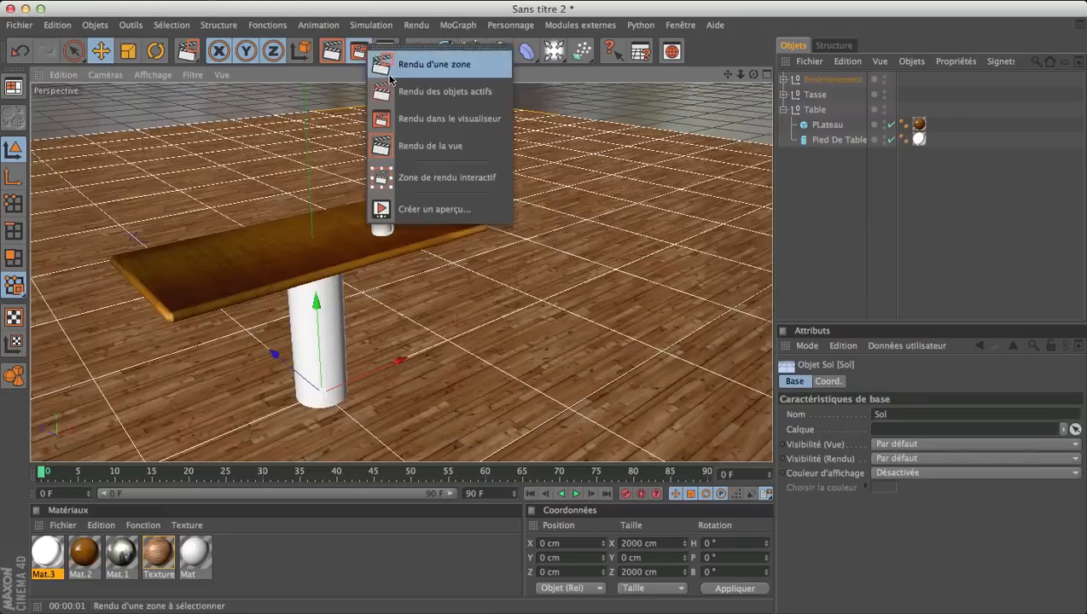
left_click(454, 58)
left_click_drag(253, 262, 402, 419)
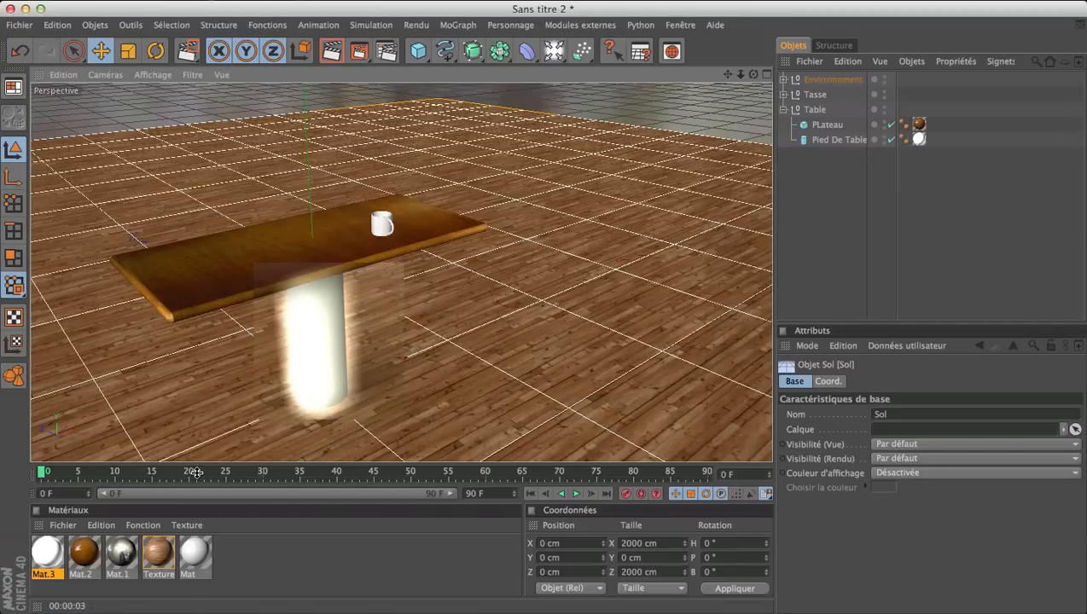
Set Mat.3's outer glow intensity to 25% and close the material editor
double_click(62, 559)
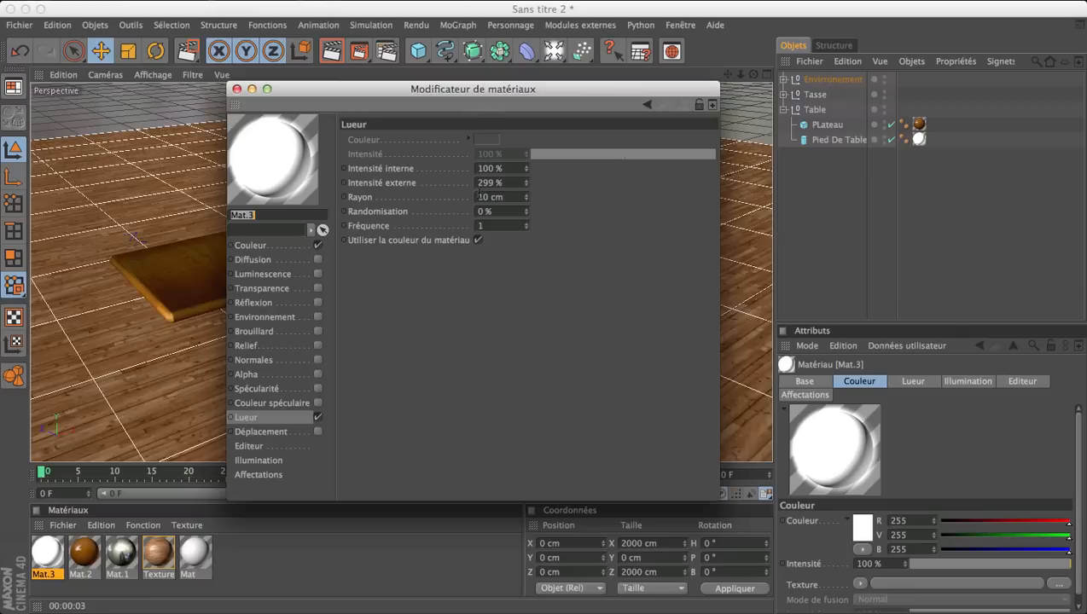
double_click(497, 183)
type("25")
key("shift+Tab")
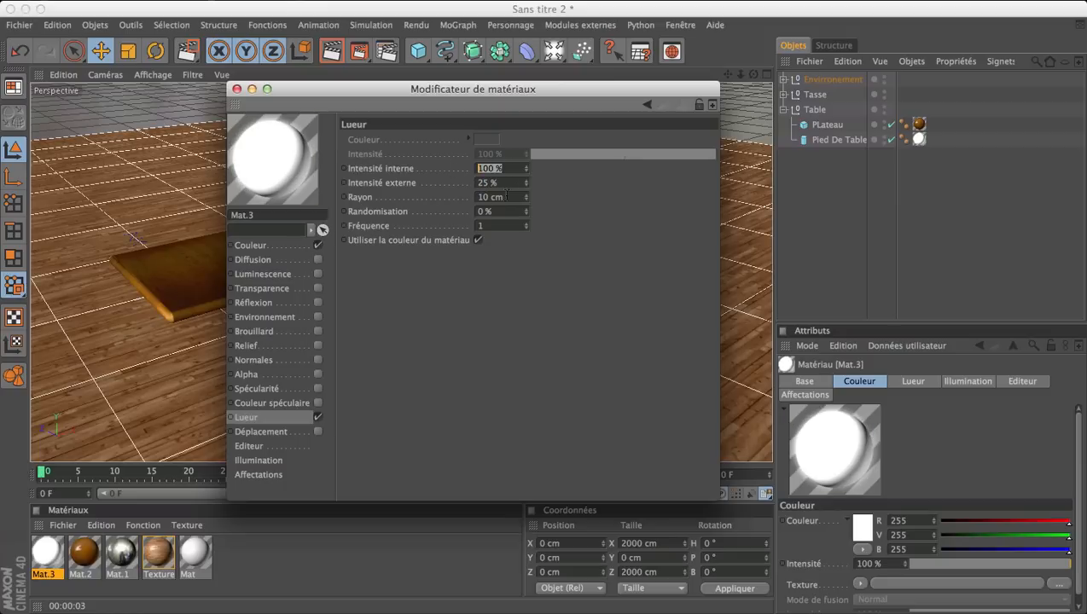
left_click(239, 88)
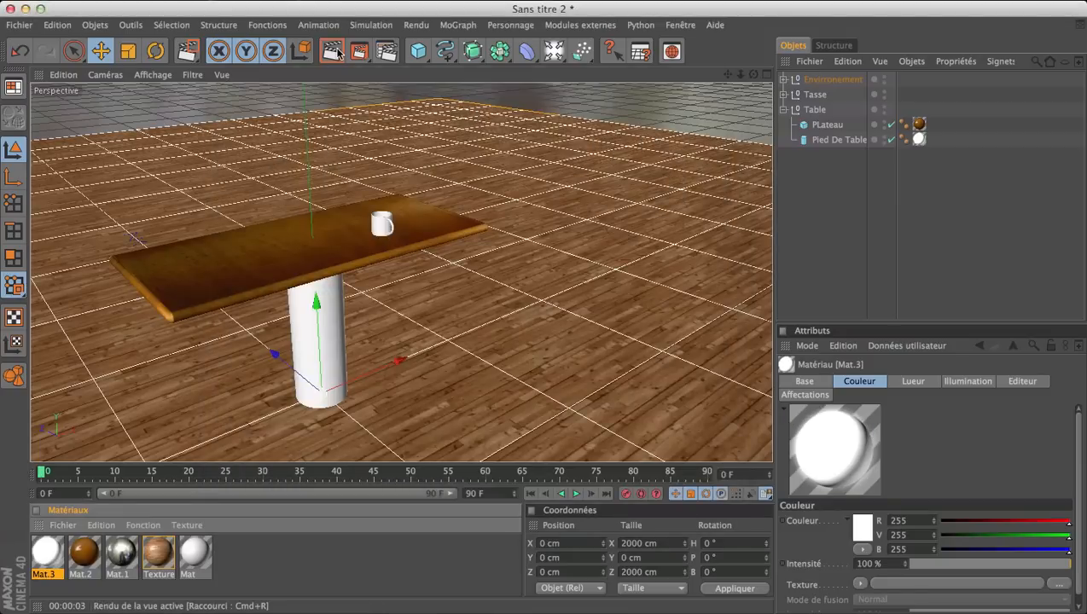
Render the region around the table leg again to check the reduced glow
left_click_drag(358, 51, 401, 72)
left_click(401, 68)
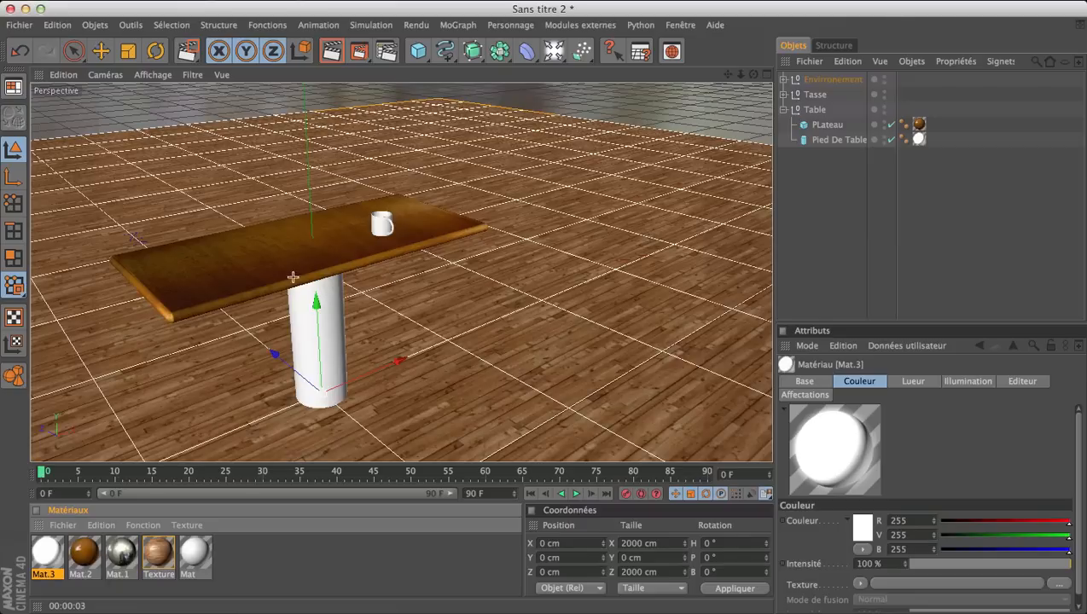
left_click_drag(242, 269, 388, 424)
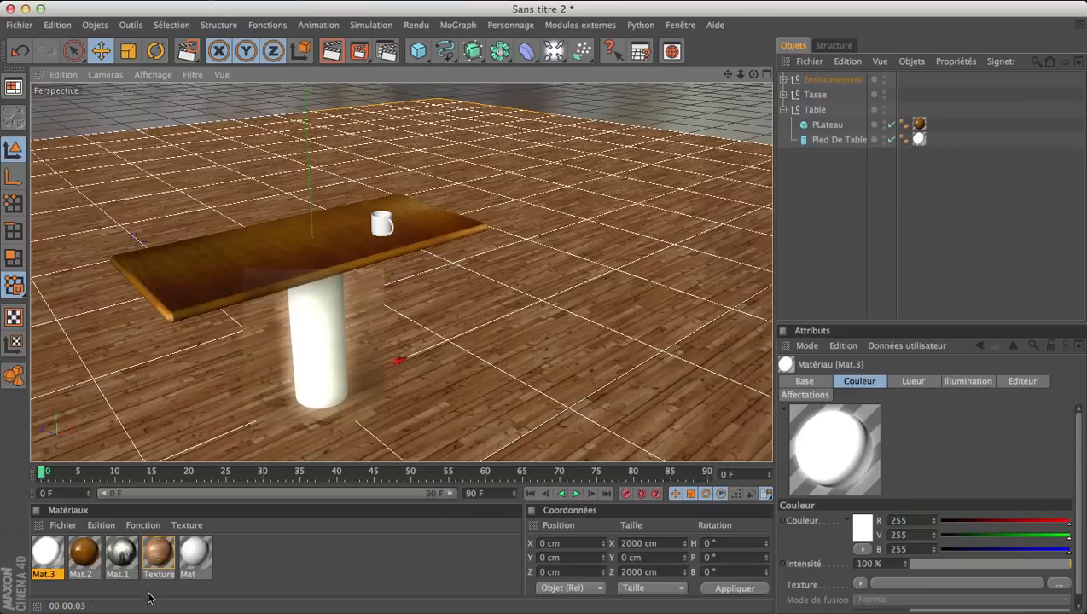
Switch Mat.3 from glow to luminescence at 20% intensity and render a region covering the whole table and mug
double_click(48, 553)
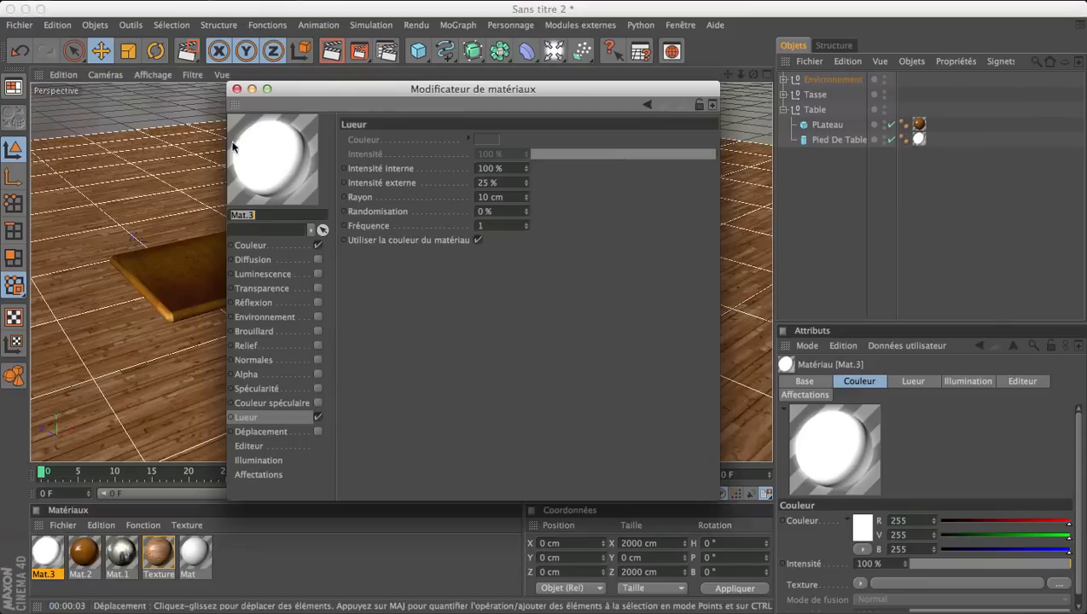
left_click(317, 417)
left_click(300, 274)
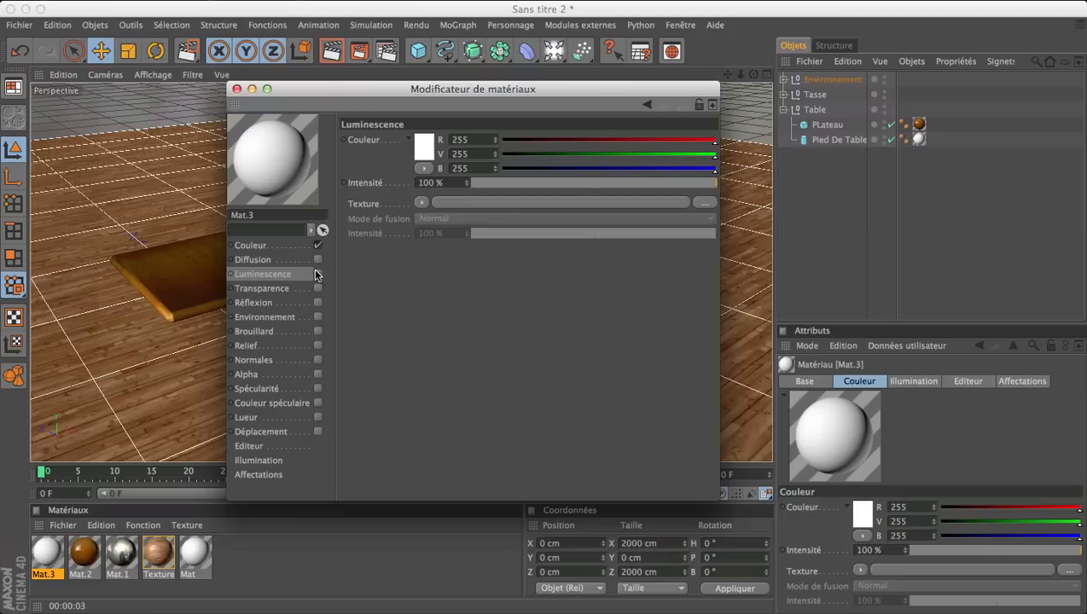
left_click(317, 274)
left_click_drag(508, 181, 495, 182)
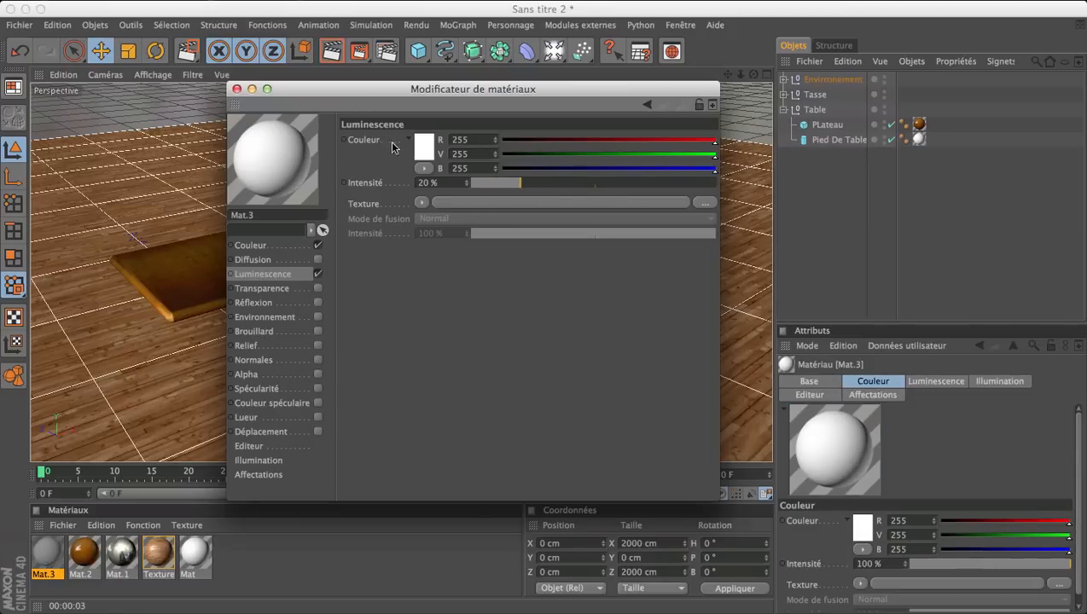
left_click(237, 89)
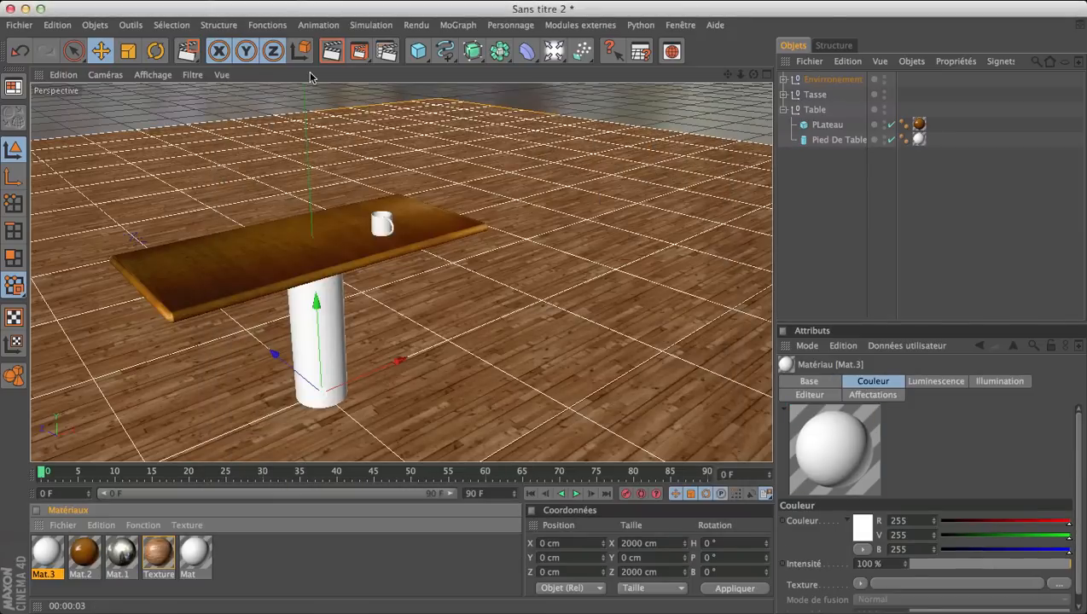
left_click_drag(358, 51, 412, 75)
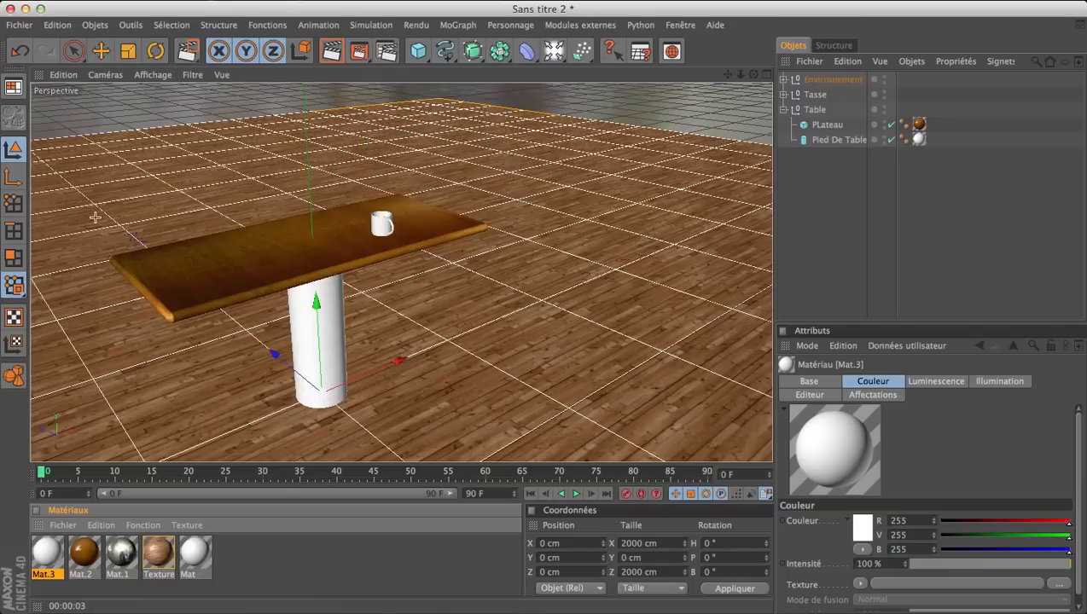
left_click_drag(96, 186, 559, 415)
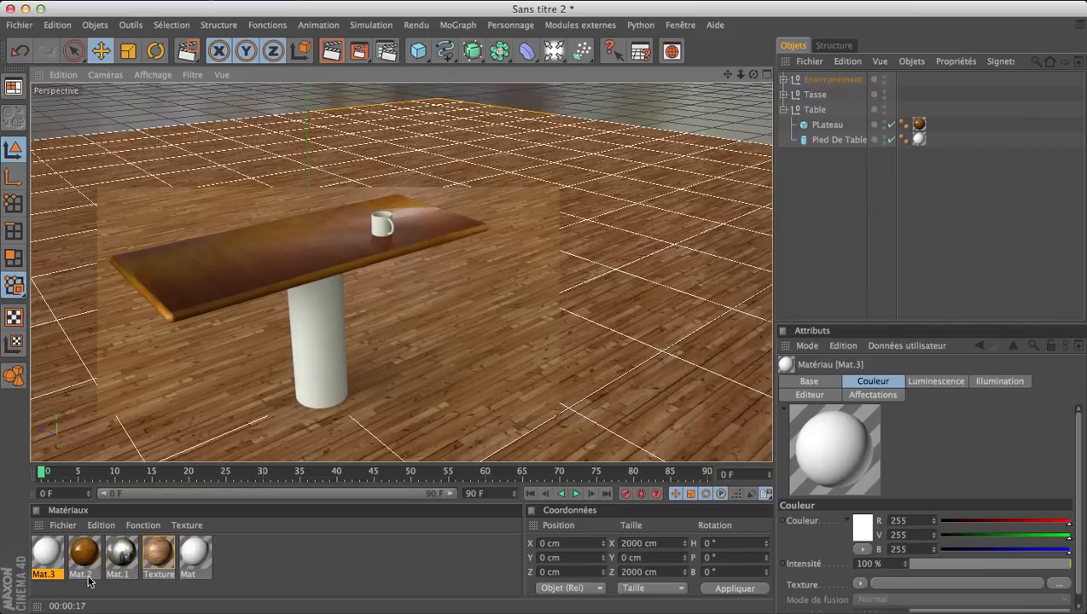
Turn glow back on for Mat.3 and set its outer intensity to 10%
double_click(45, 552)
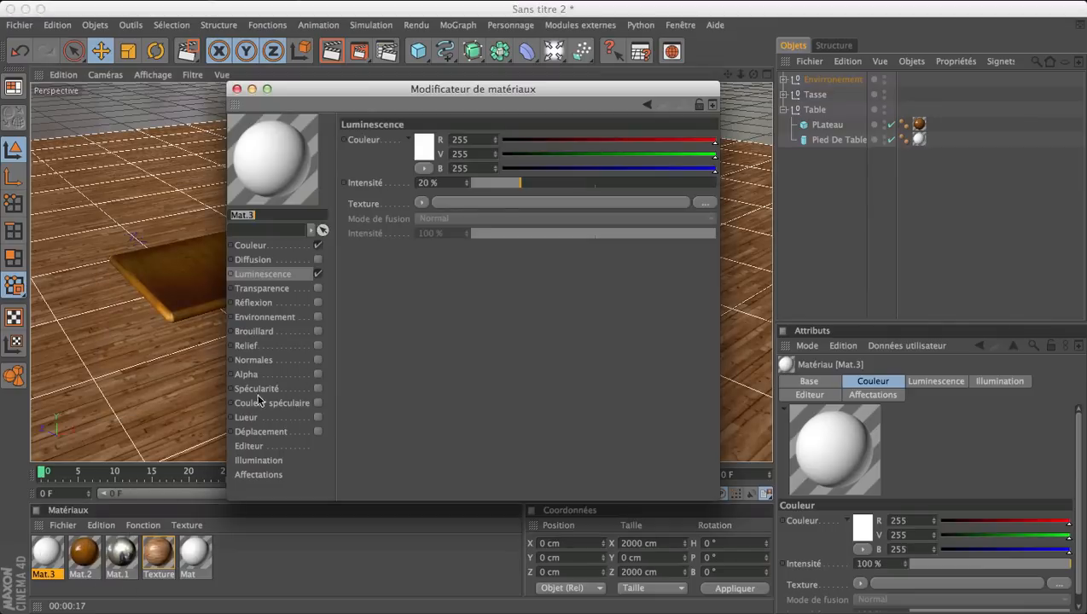
left_click(255, 417)
left_click(317, 417)
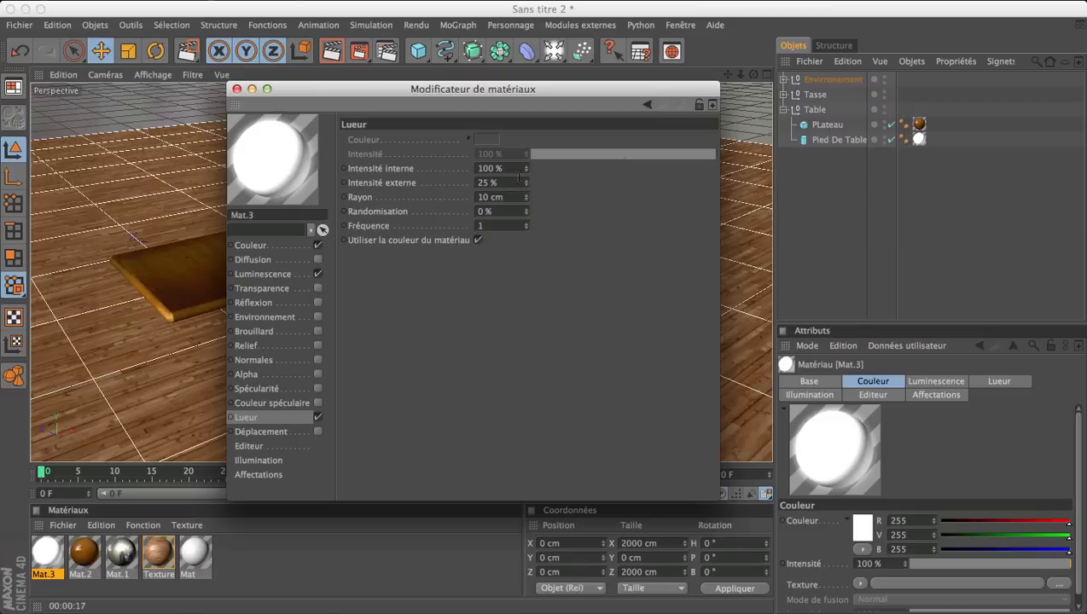
left_click_drag(515, 182, 463, 188)
type("0")
key("Return")
type("10")
key("Return")
Set Mat.3's inner glow intensity to 50% and close the material editor
left_click_drag(526, 171, 450, 180)
type("5")
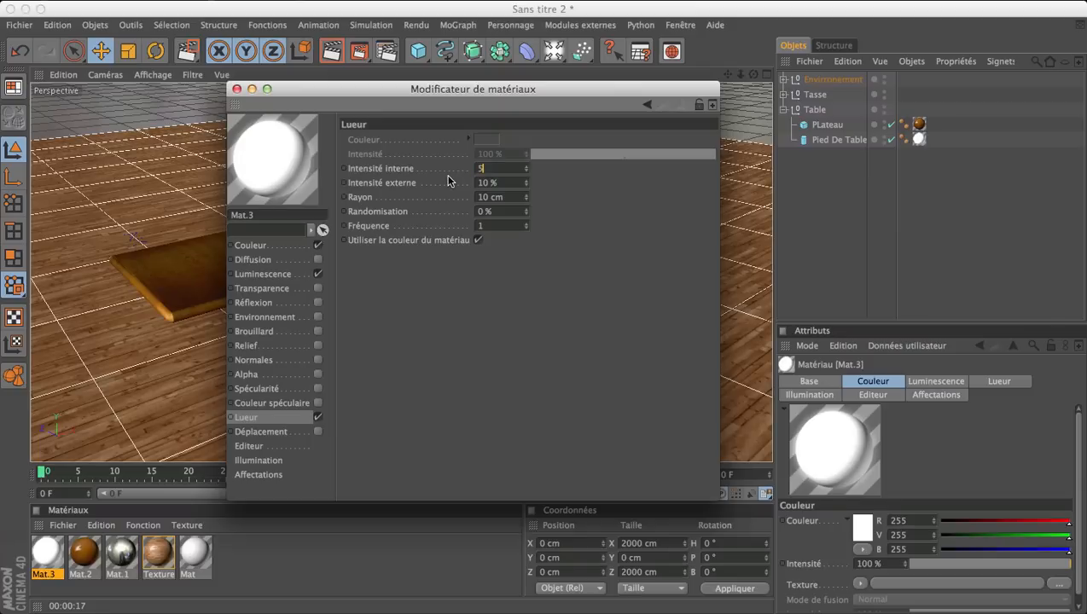
type("0")
key("Return")
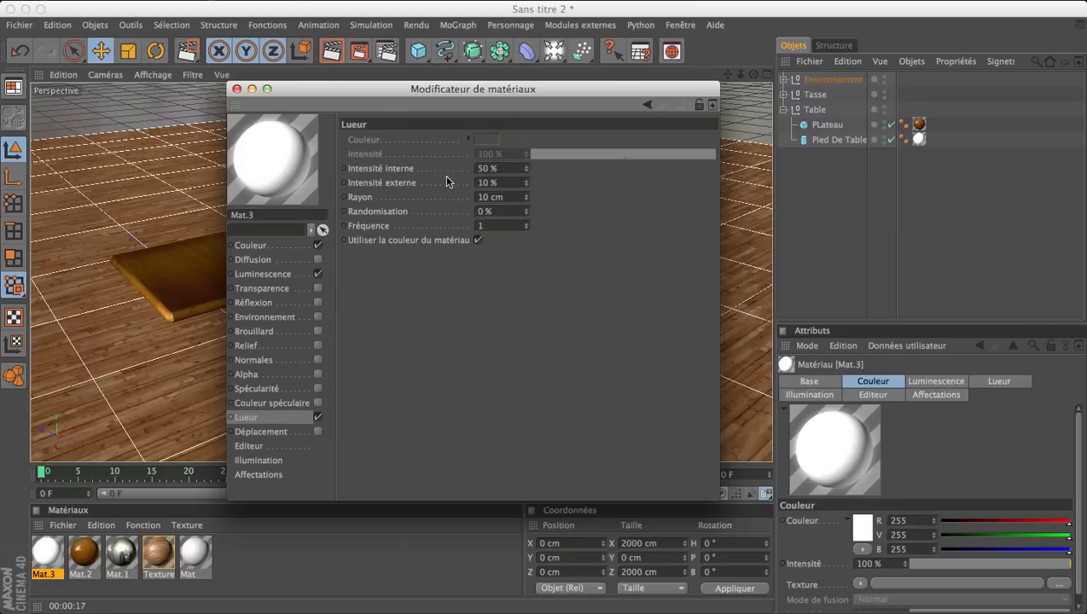
left_click(239, 90)
left_click(331, 51)
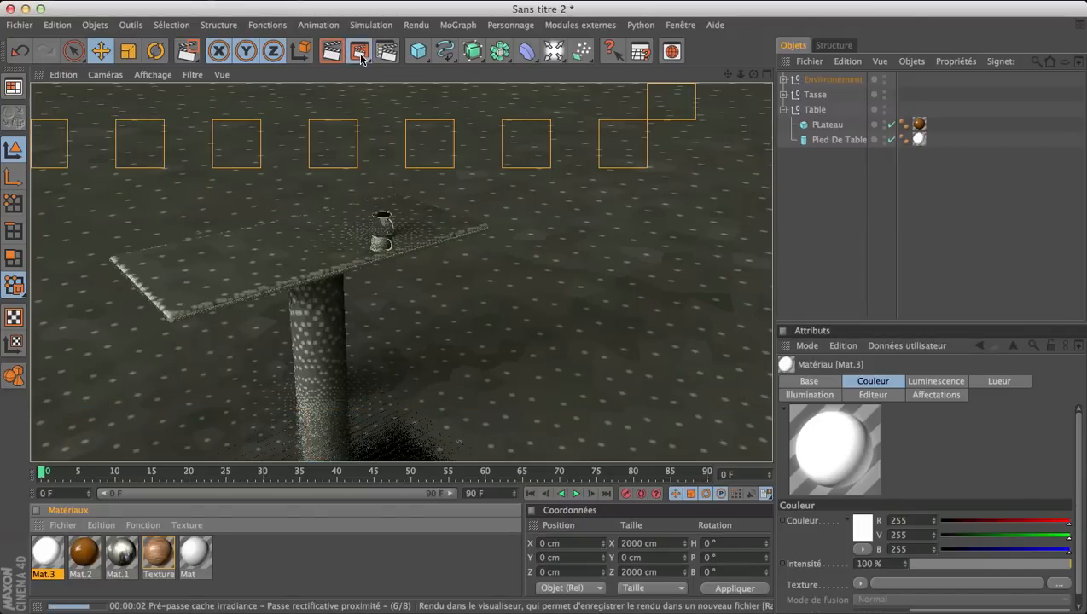
left_click(359, 52)
left_click(558, 220)
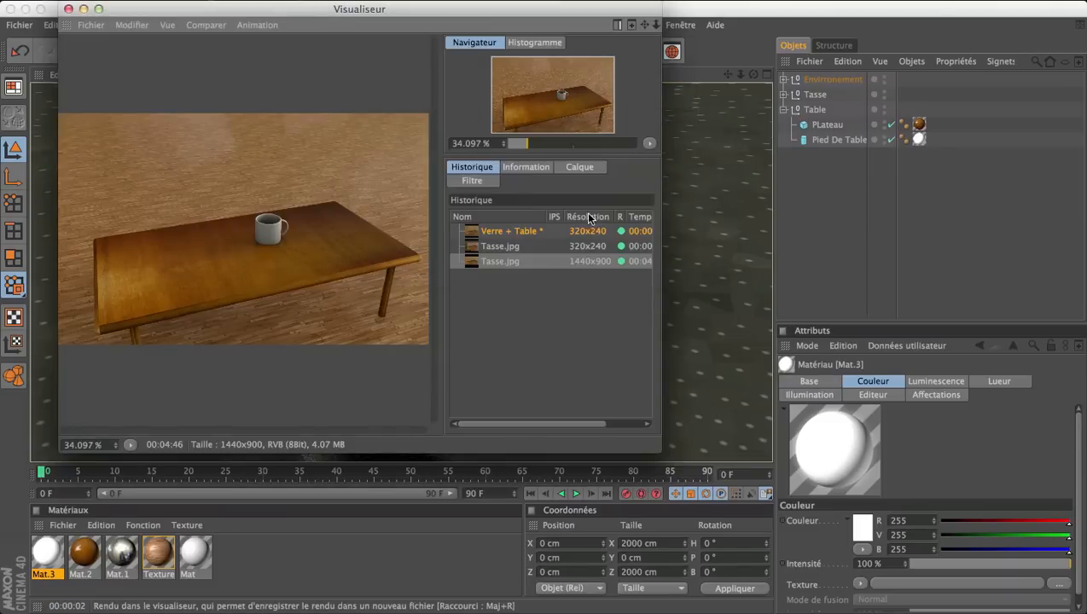
left_click(69, 9)
Render a rectangular region enclosing the tabletop, mug and leg to check the combined glow and luminescence
left_click(359, 51)
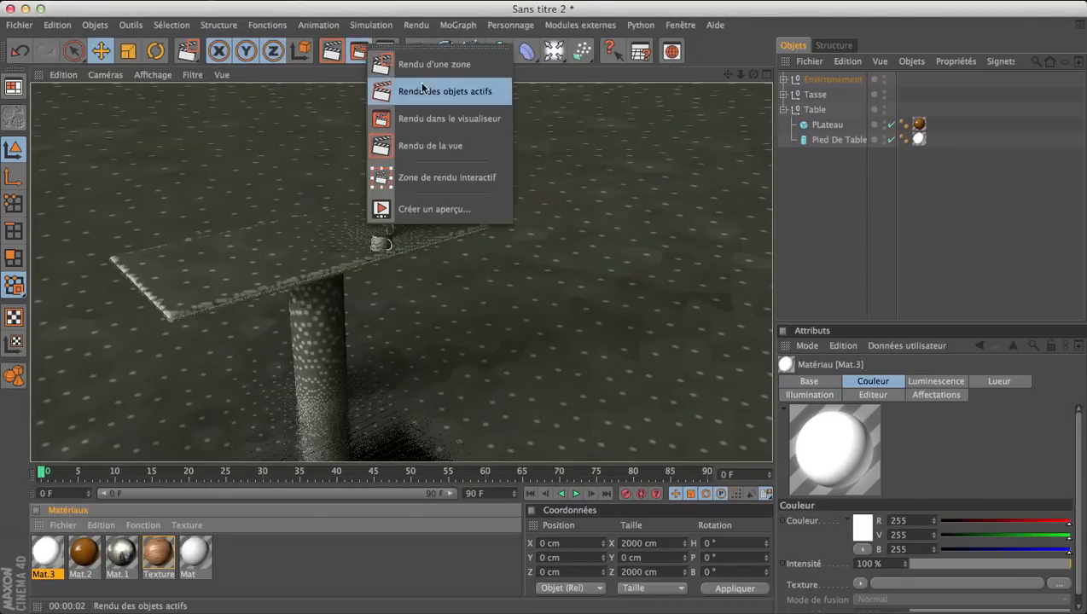
left_click(430, 66)
left_click_drag(70, 170, 588, 438)
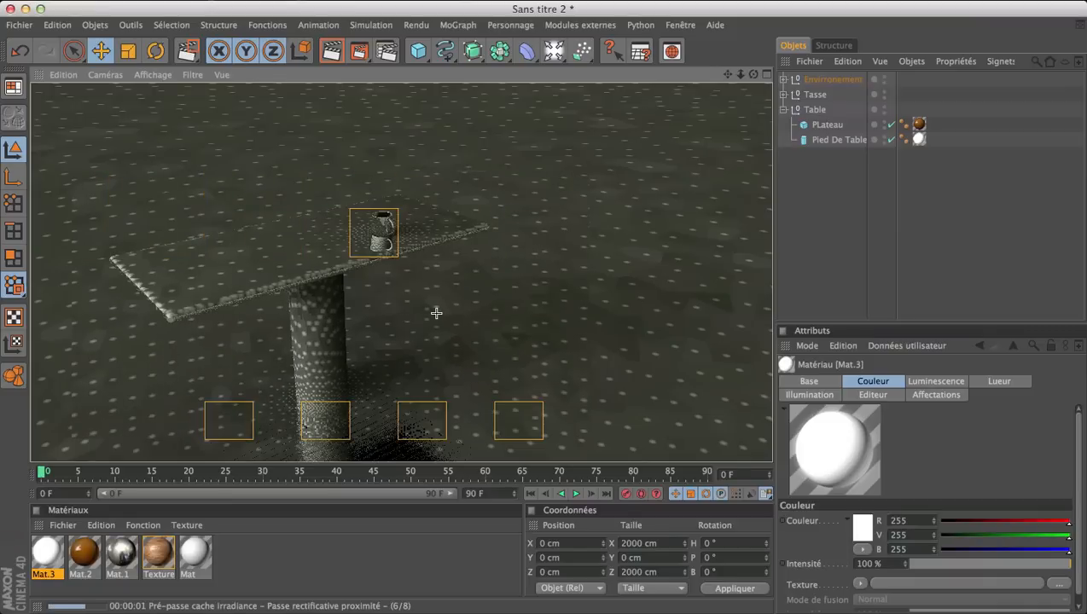